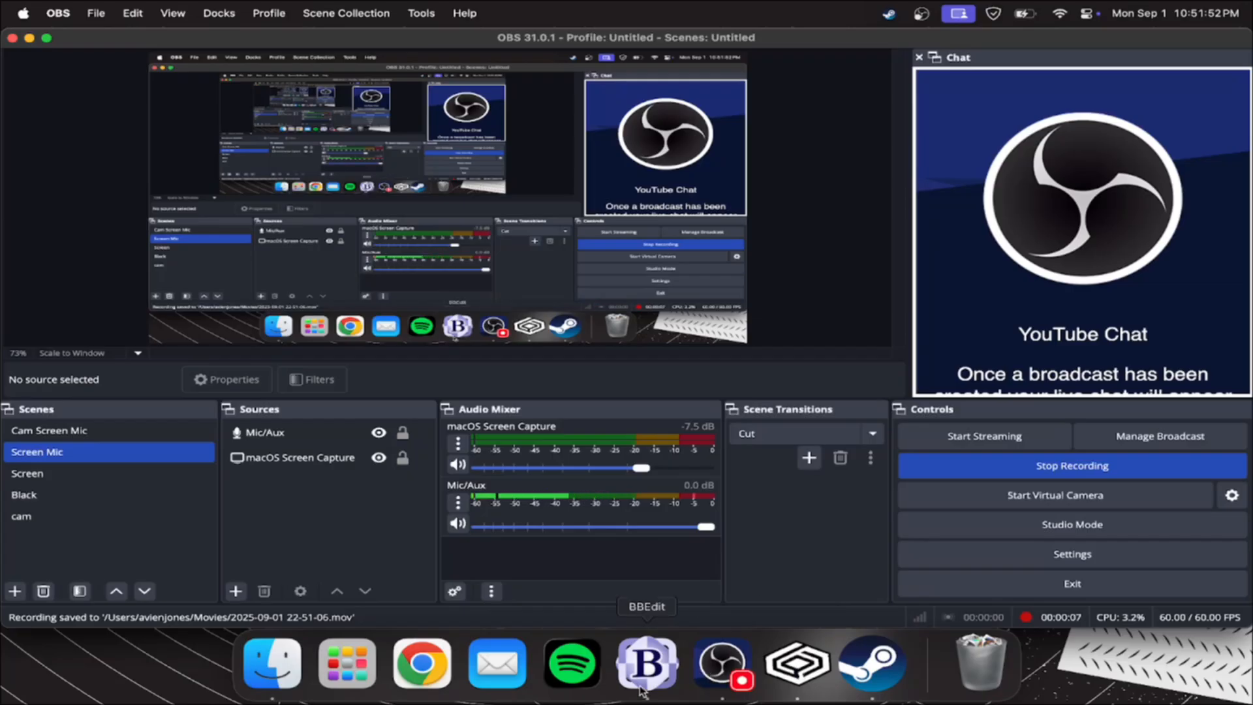
In a new BBEdit text document, write "models/weapons/crowbar.mdl <-- Default Model" as the first line
text(mode)
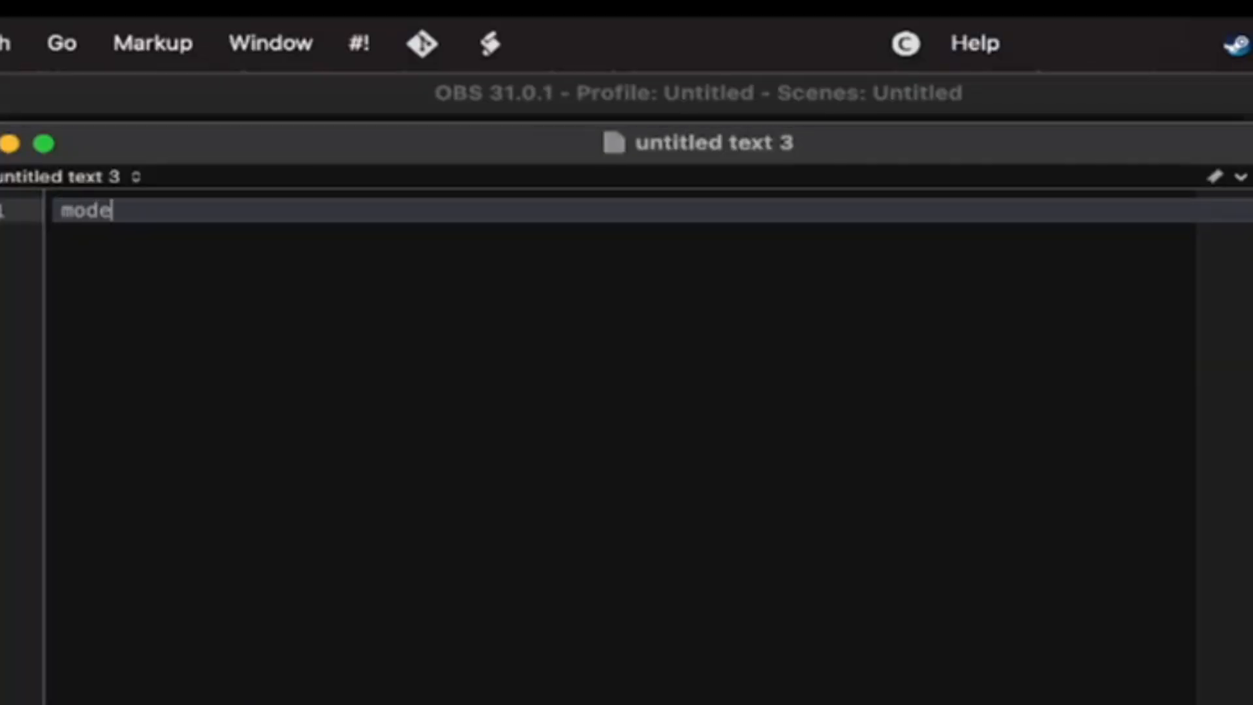
text(ls/weapons)
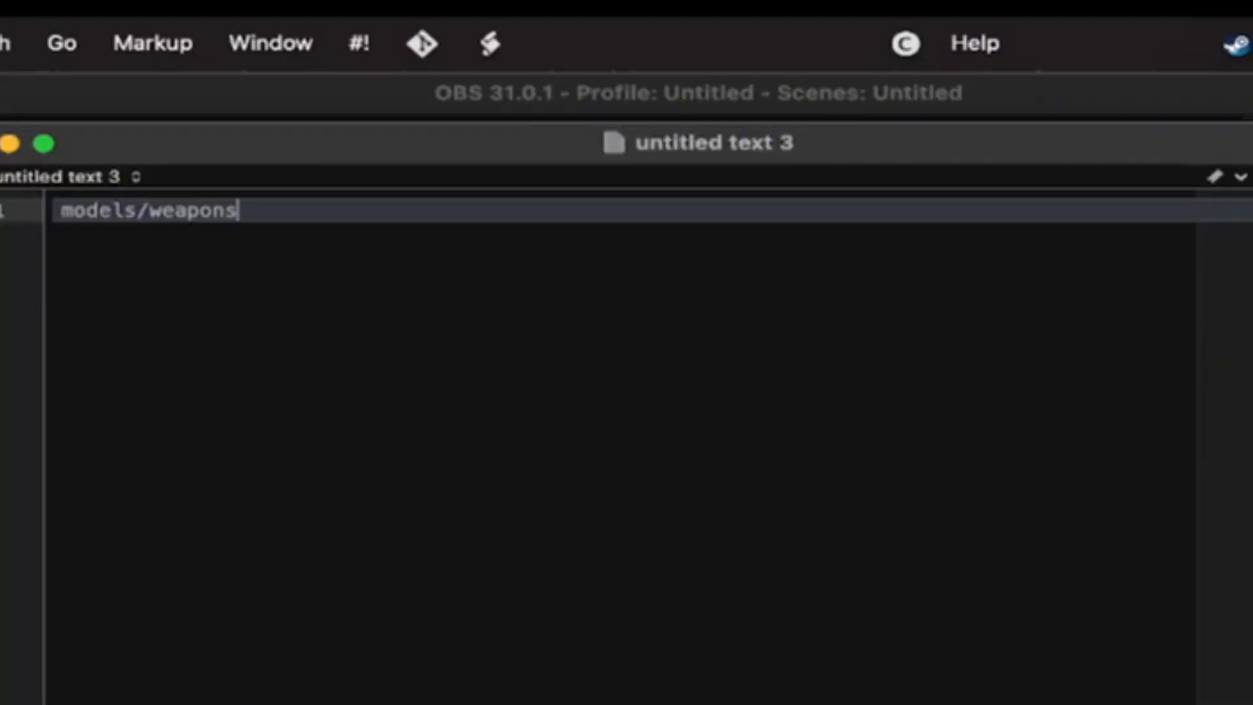
text(/crowbar.mdl)
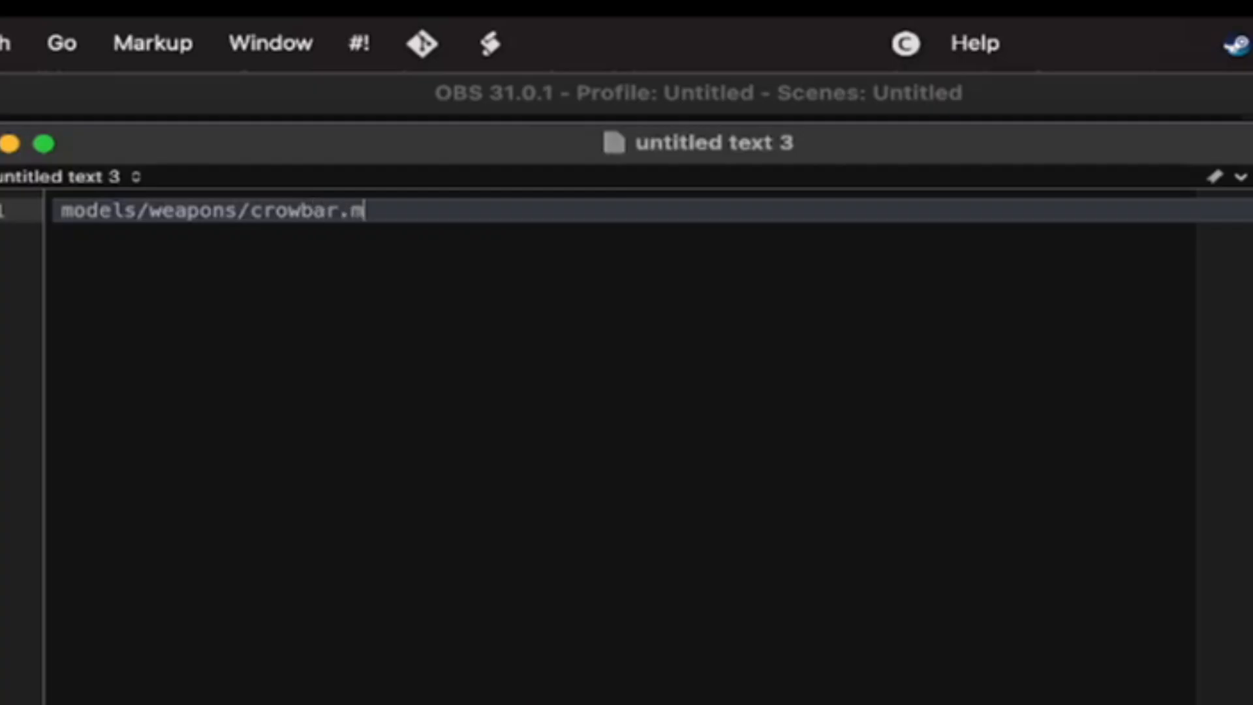
key(Return)
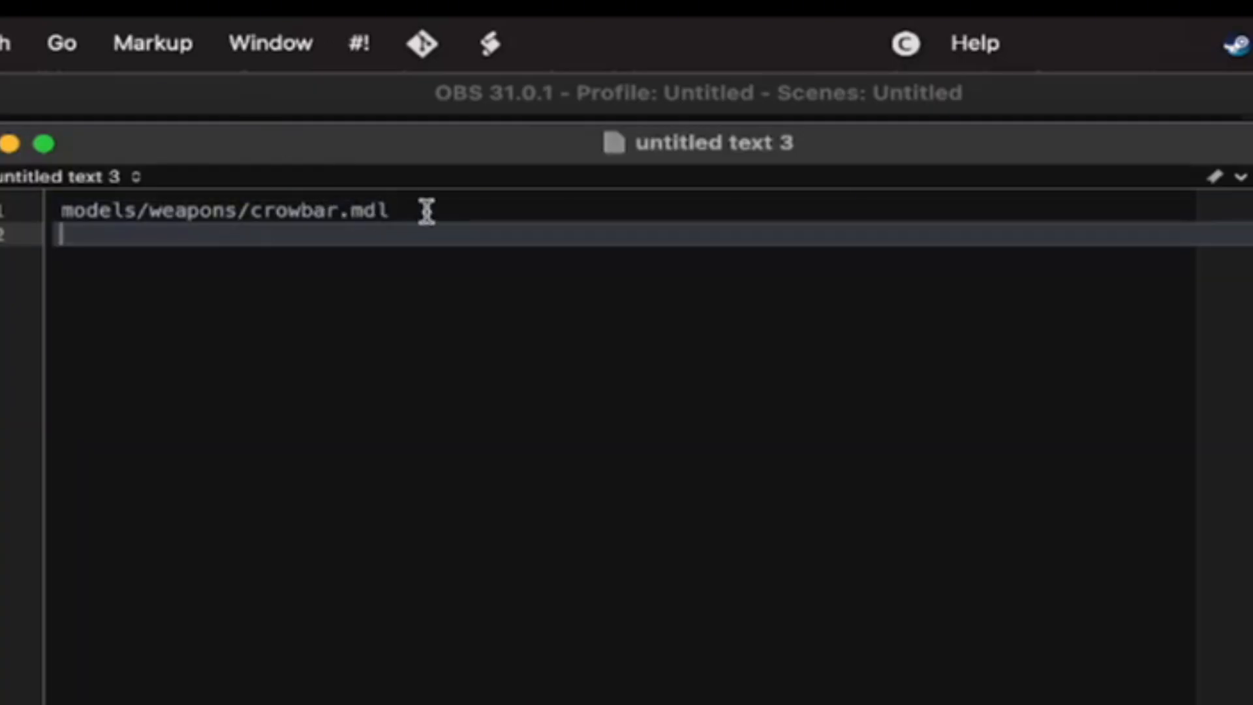
click(399, 214)
text(<)
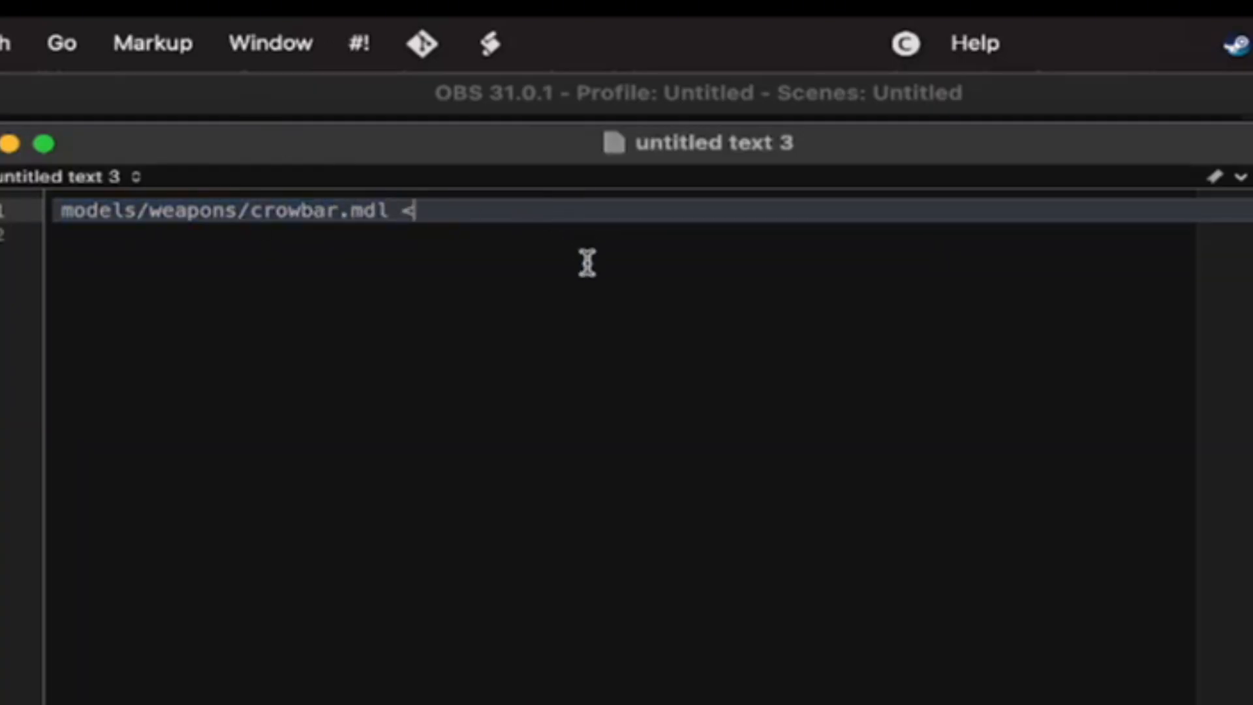
text(-- Defau)
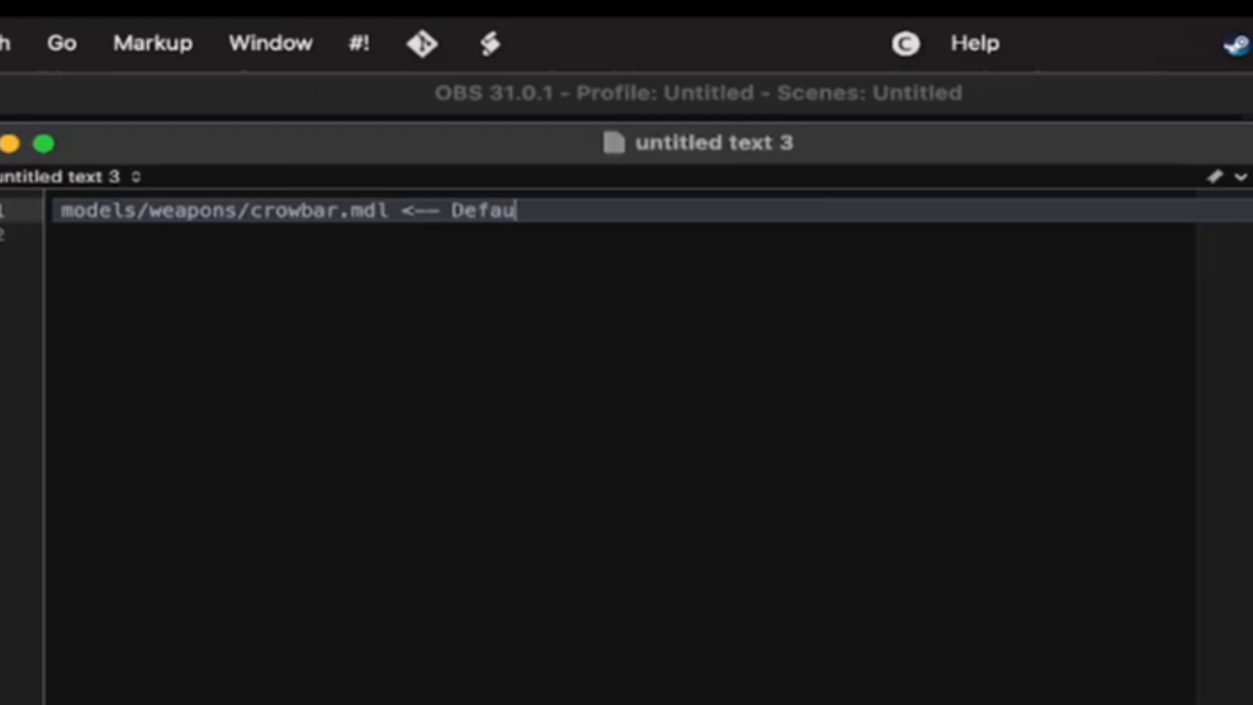
text(lt Model)
key(Return)
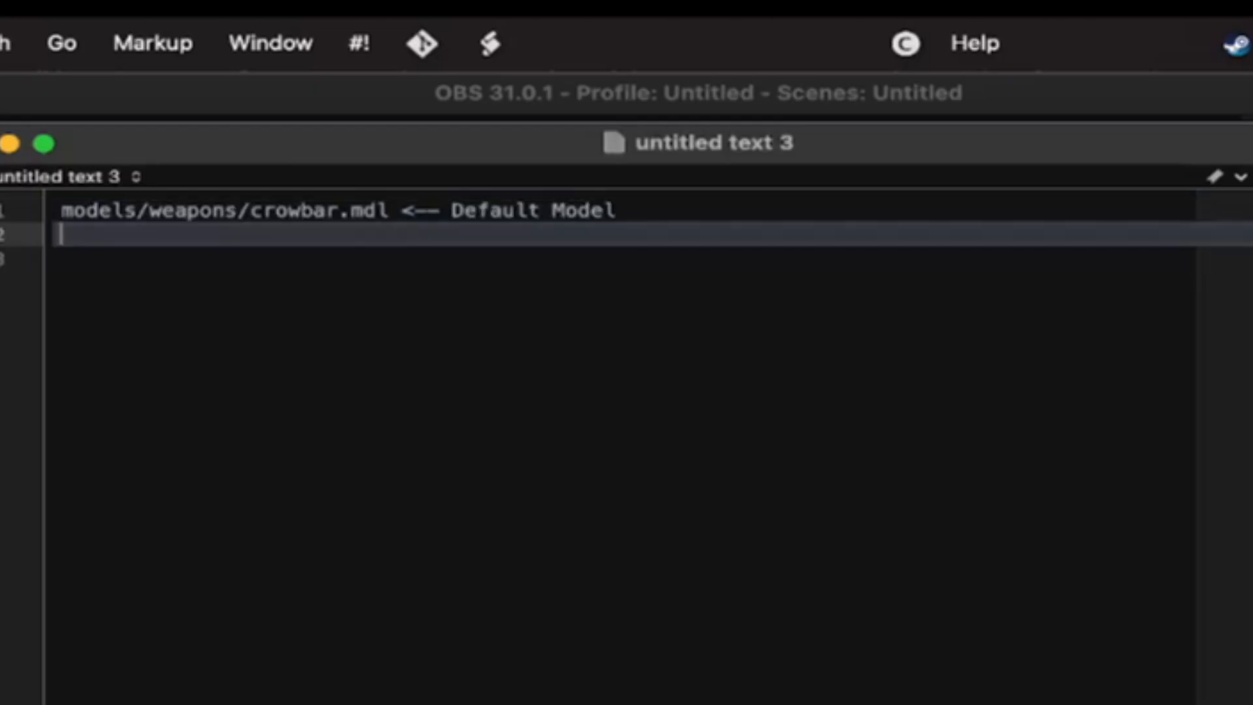
Copy the path models/weapons/crowbar.mdl from the first line onto the second line
drag(390, 213, 56, 215)
key(super+c)
click(154, 251)
key(super+v)
key(super+z)
key(Up)
key(super+v)
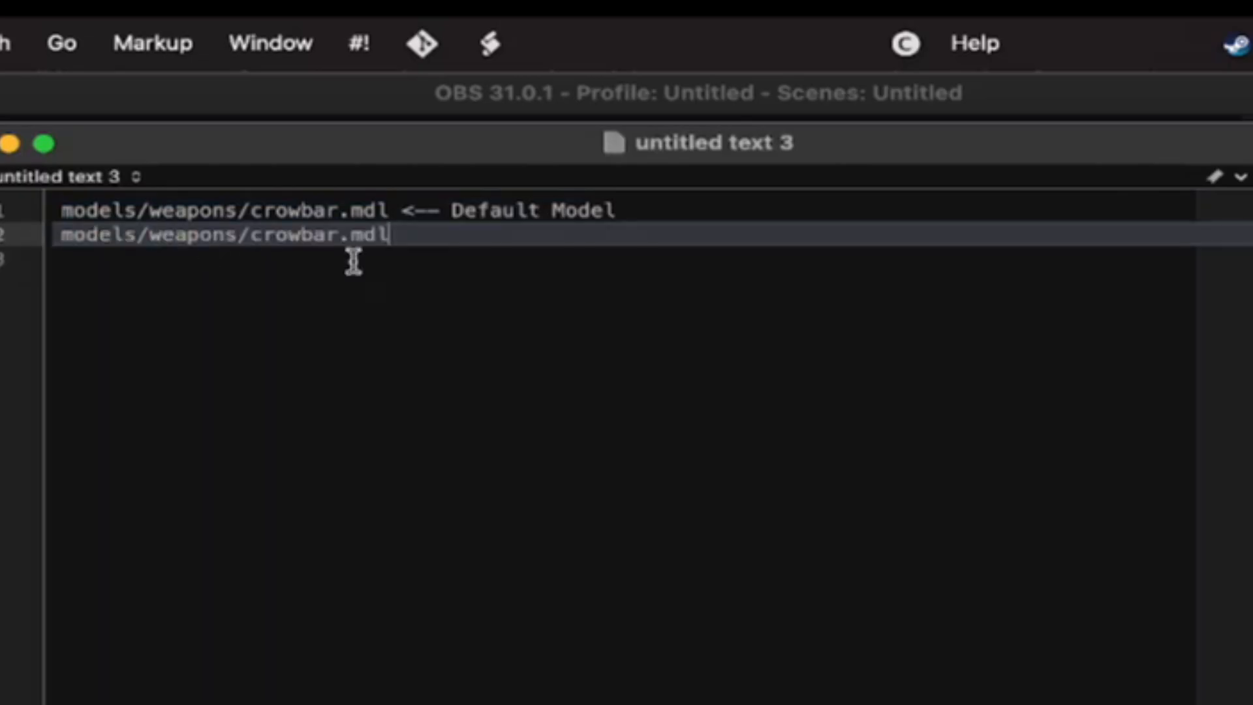
Prefix the second line's path with "custom/" so it reads custom/models/weapons/crowbar.mdl
click(78, 233)
key(Left)
text(cu)
key(BackSpace)
text(ustom/)
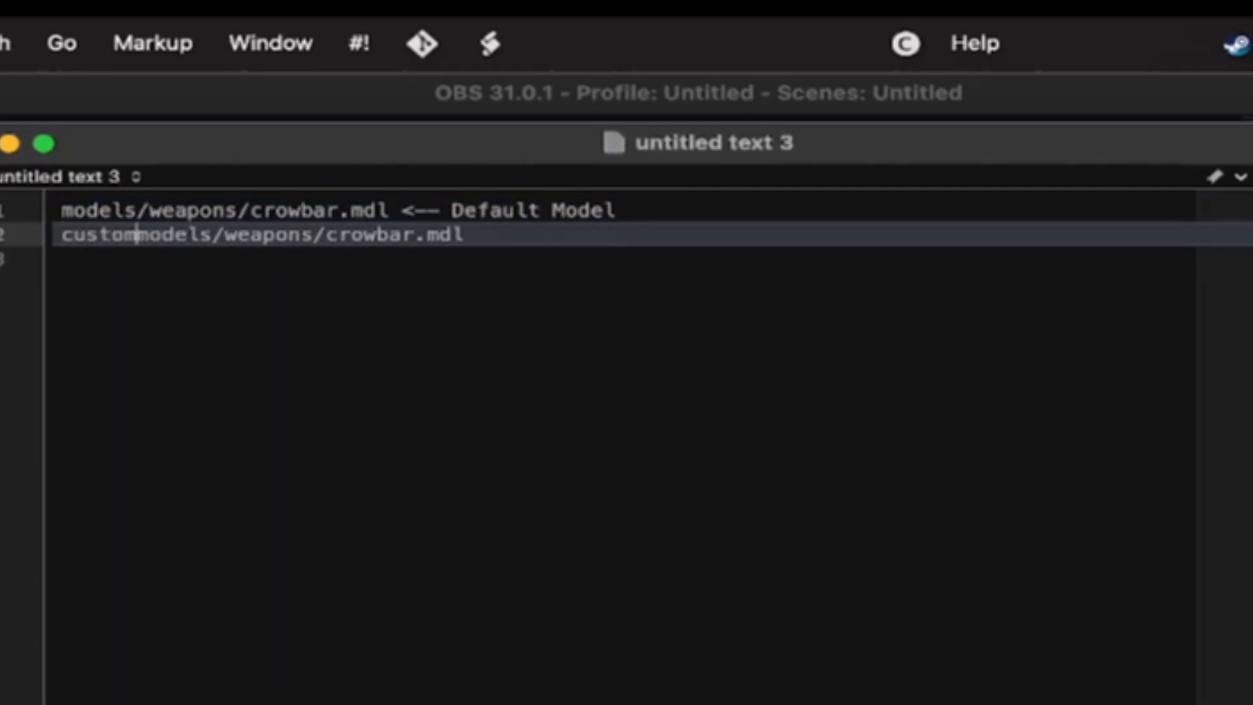
Annotate the custom path with "<-- Custom model replacing crowbar" at the end of the second line
click(734, 235)
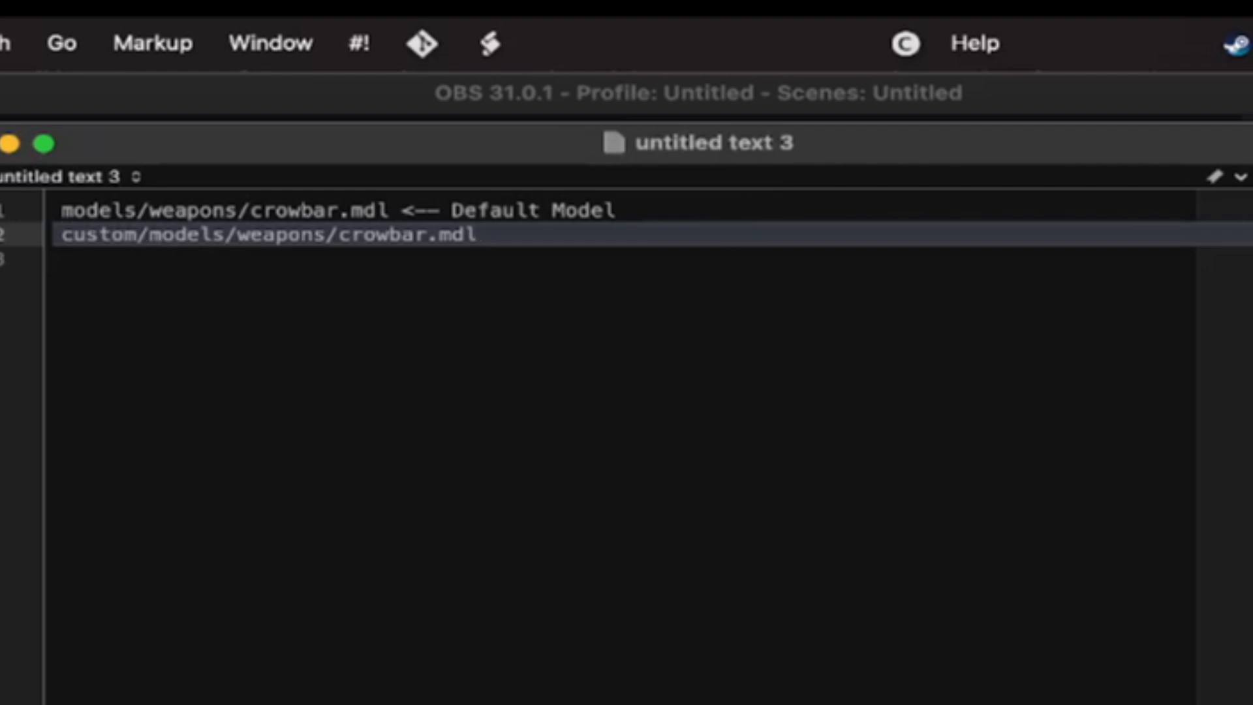
text(<-- Custom model rep)
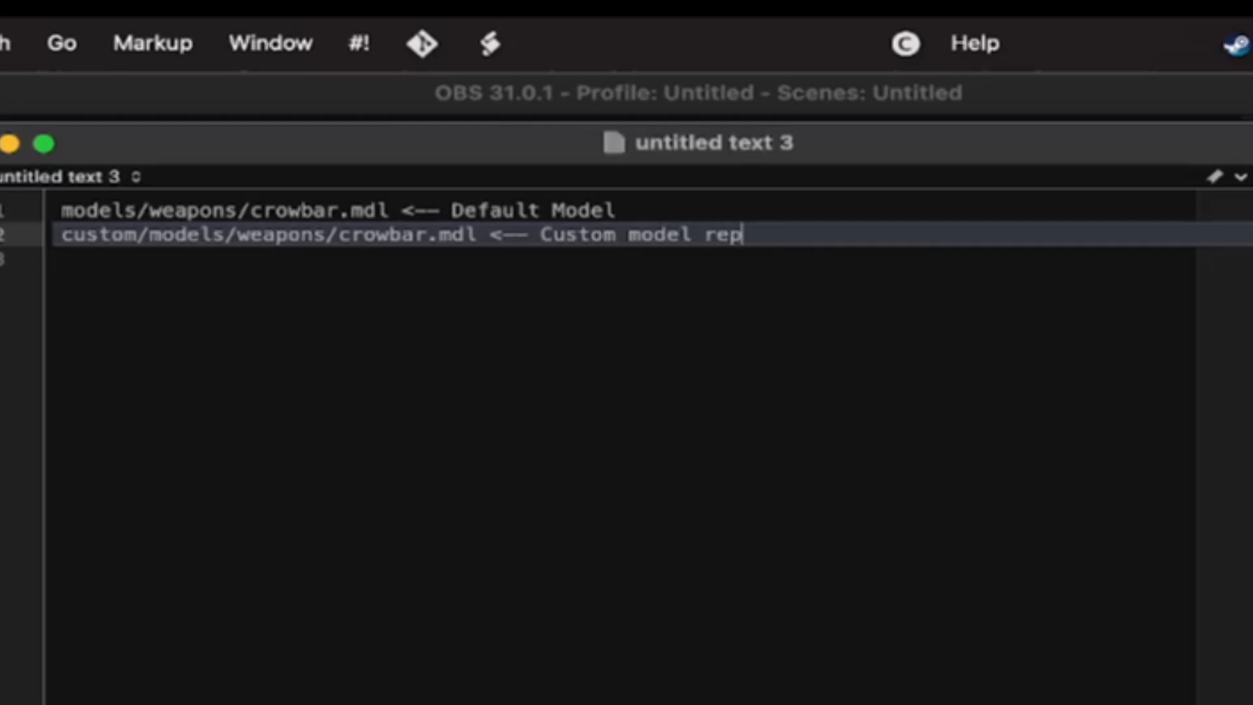
text(lacing crowbar)
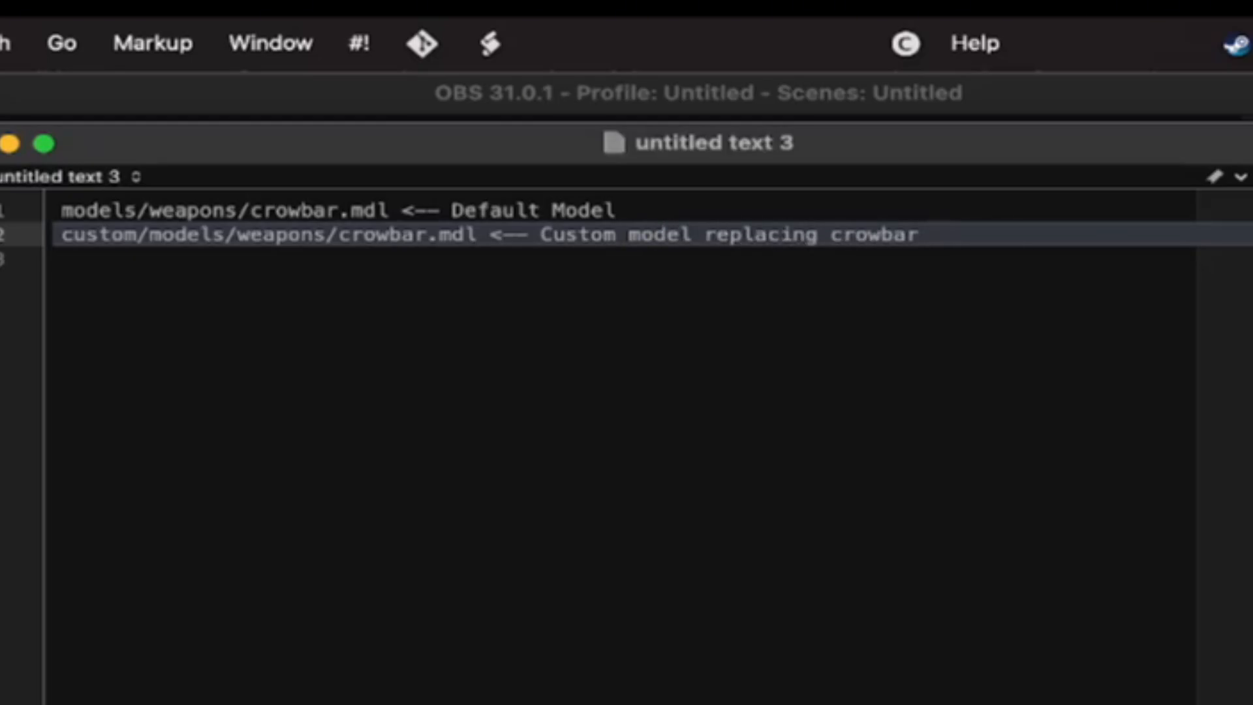
Insert a "crowbar/" folder before crowbar.mdl in the custom path and add "not" before "replacing" in its note
click(339, 234)
text(crowbar/)
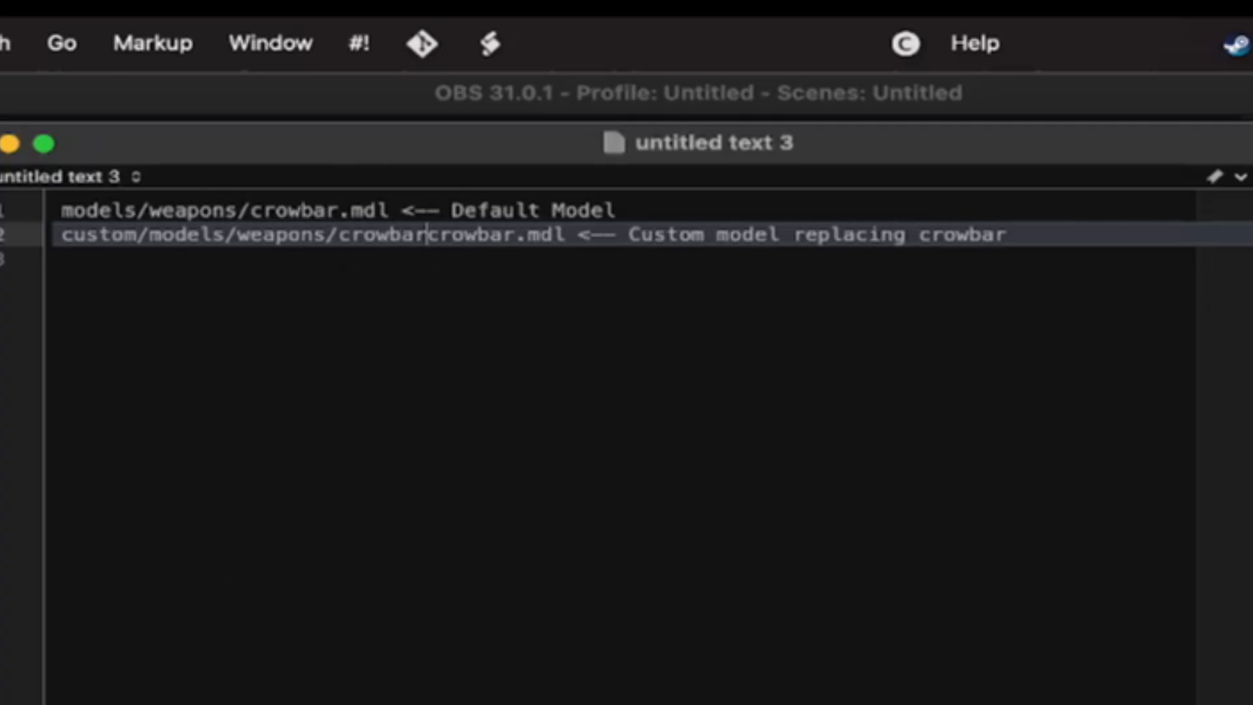
click(802, 236)
text(not)
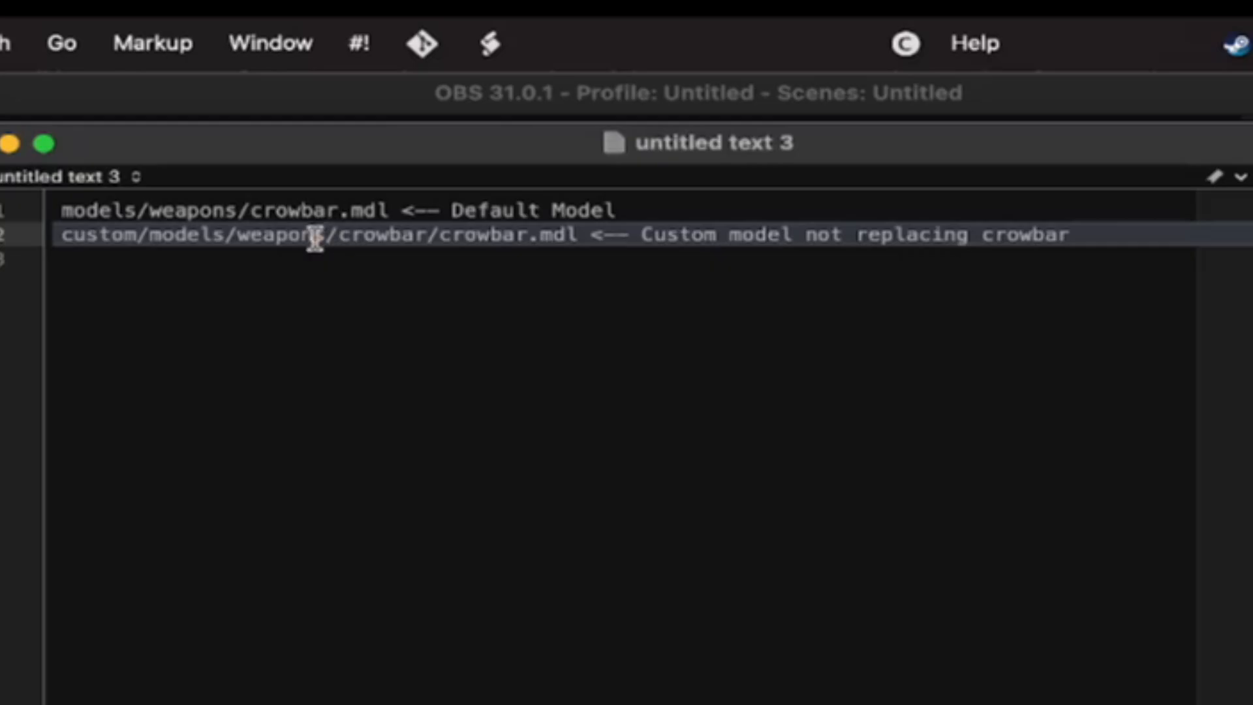
Remove the extra crowbar folder from the custom path and delete the note on the second line
drag(429, 236, 326, 234)
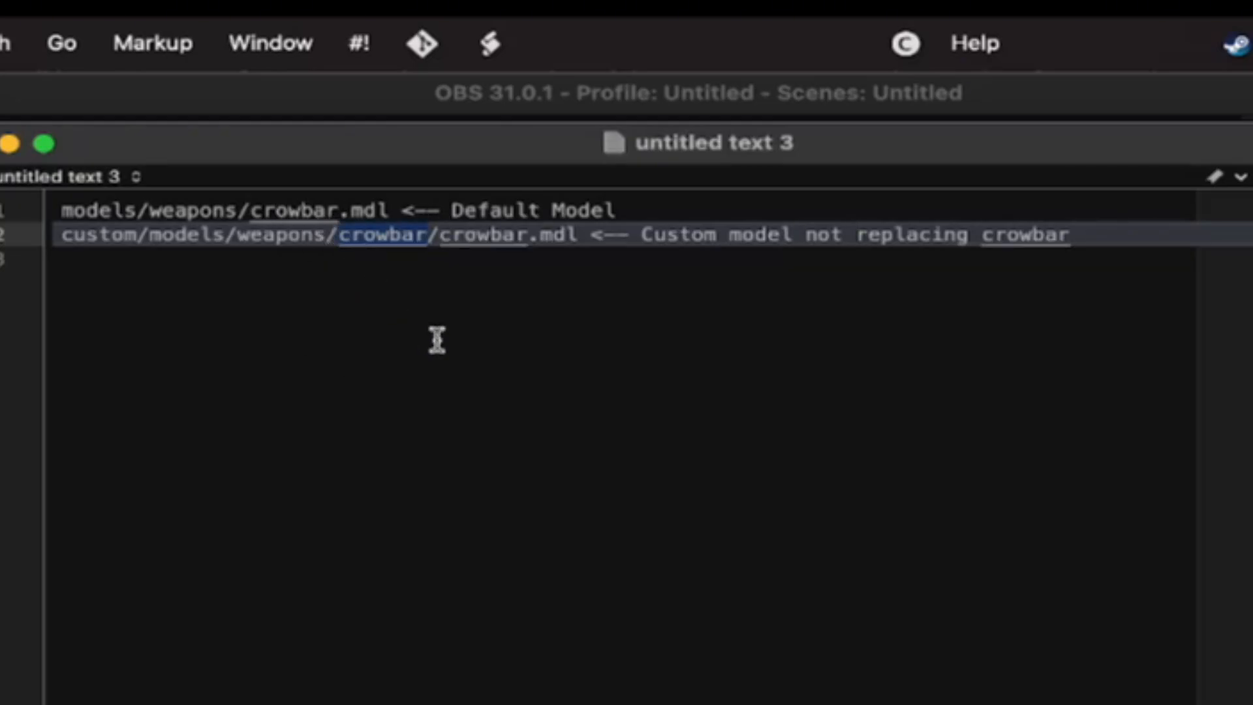
key(BackSpace)
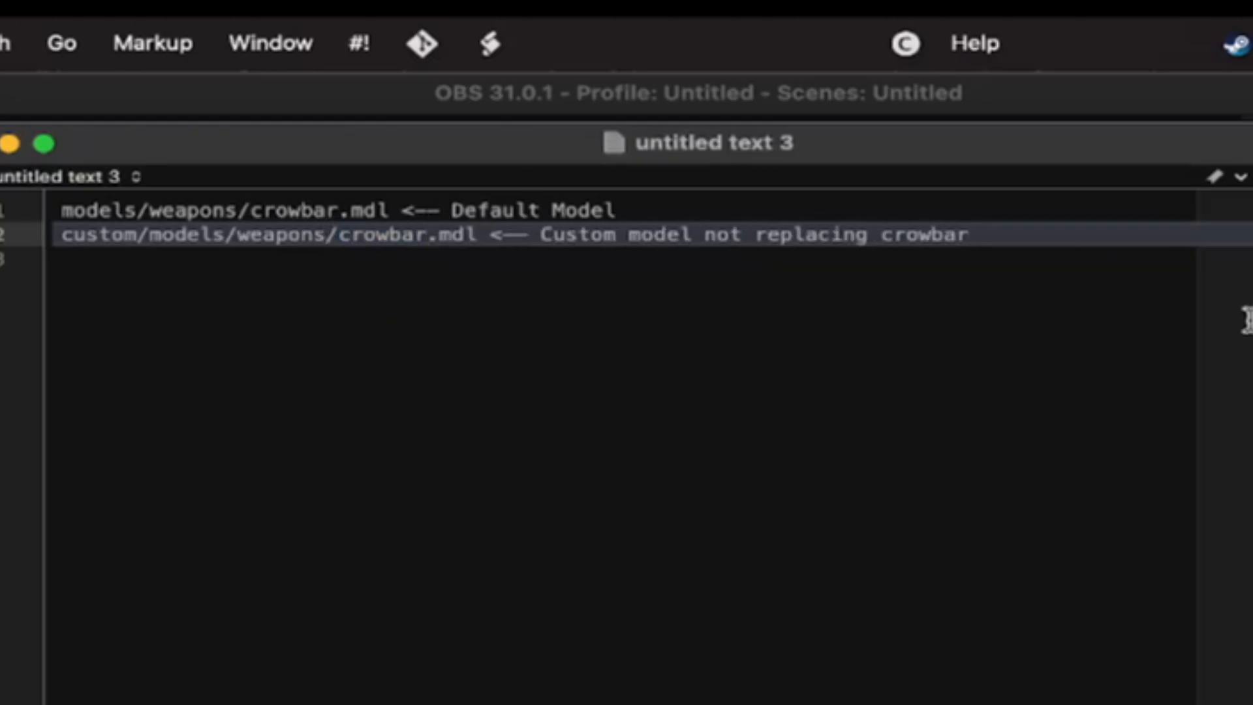
drag(973, 234, 495, 234)
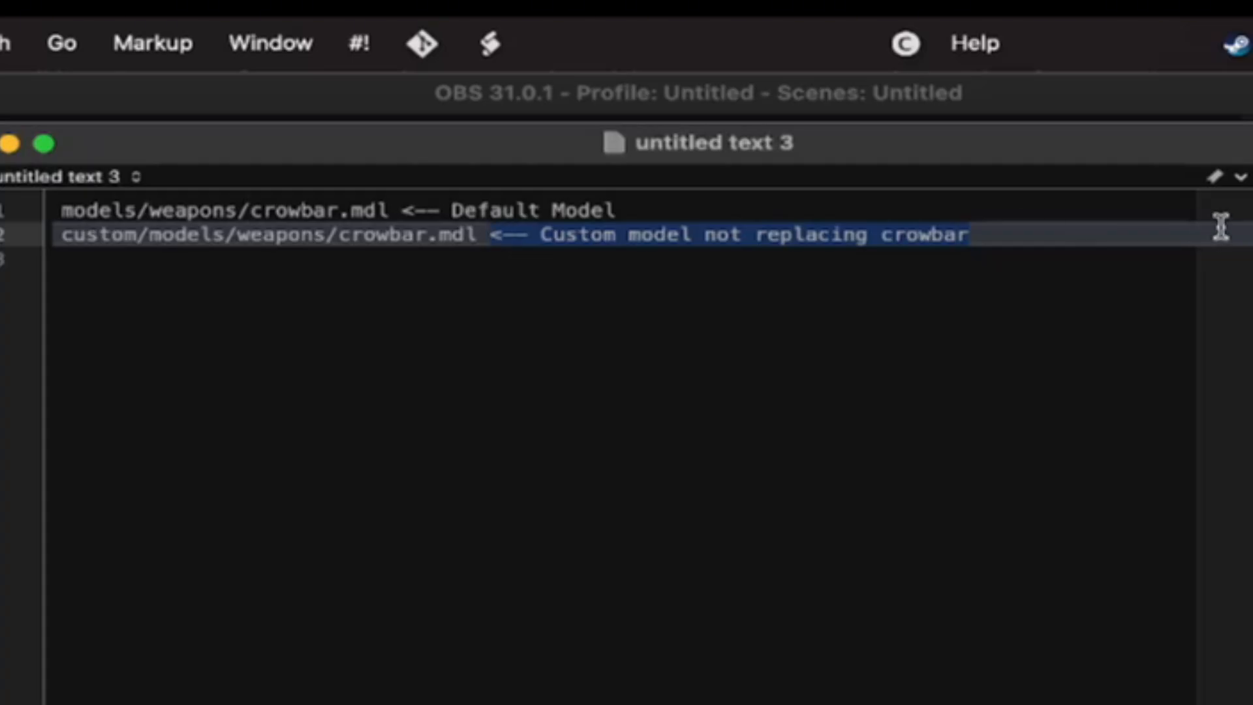
key(BackSpace)
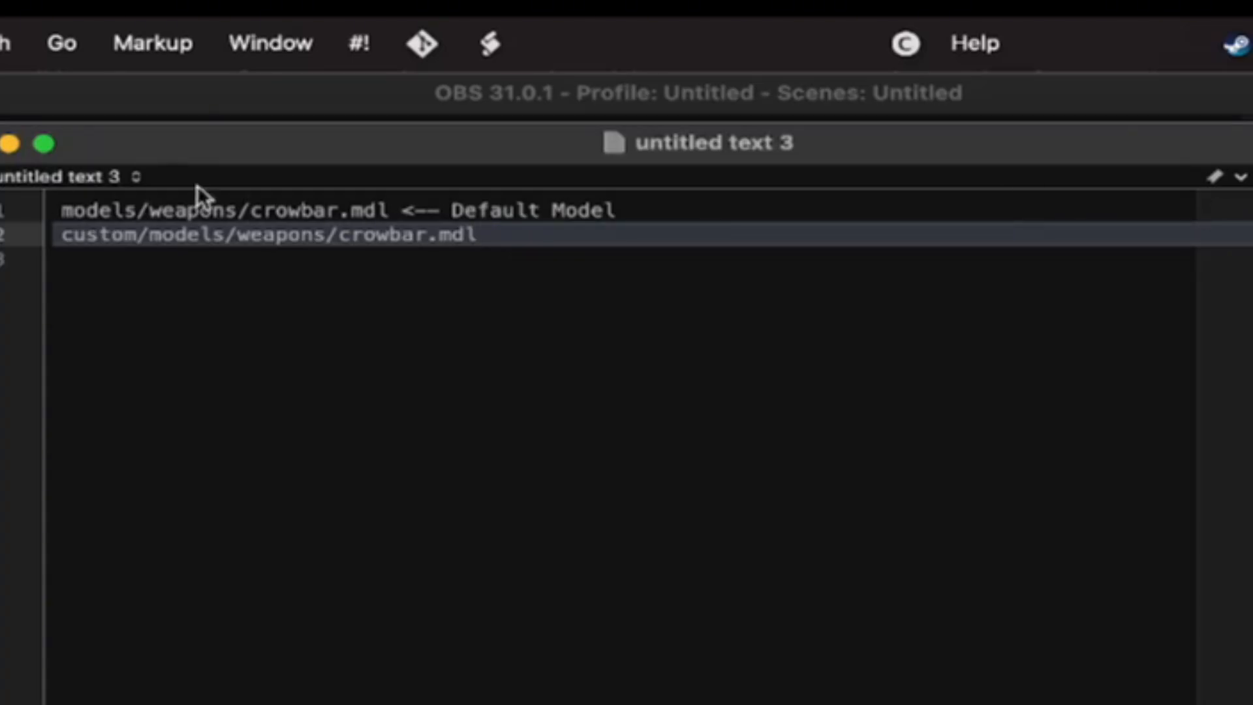
Append ":attack01" to the first line's path and change its note to "Default Attack Animation"
double_click(567, 209)
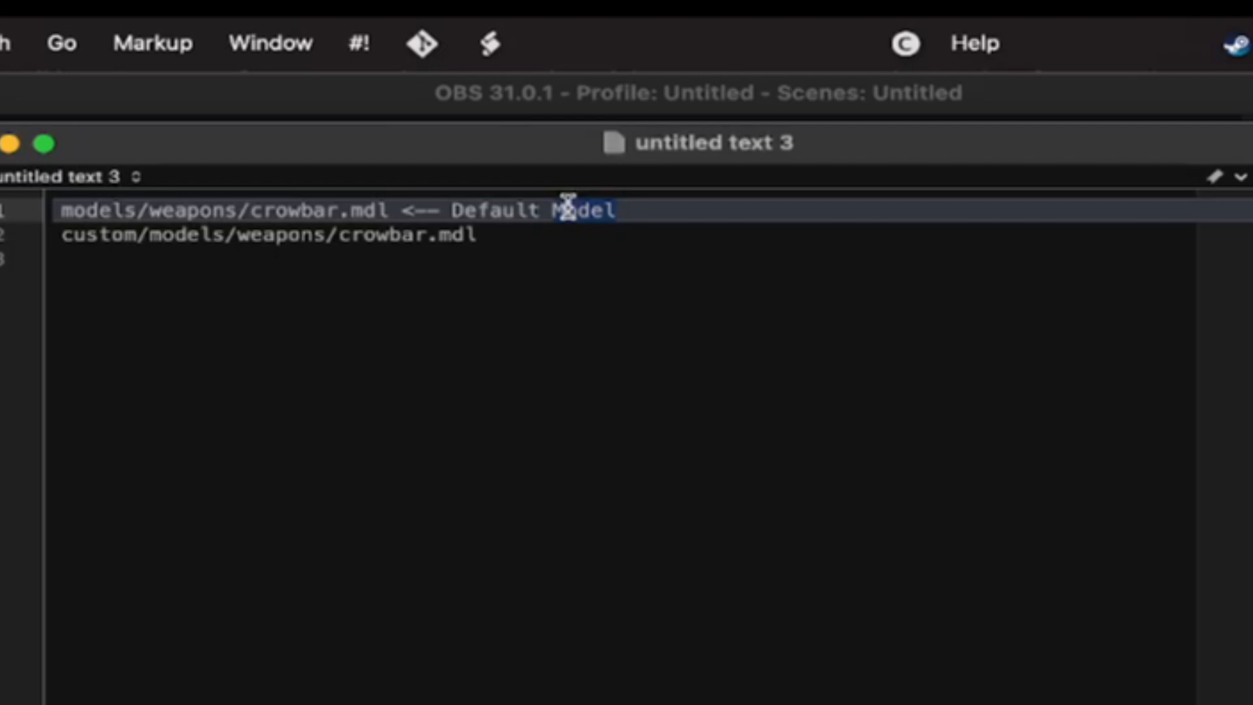
text(Attack)
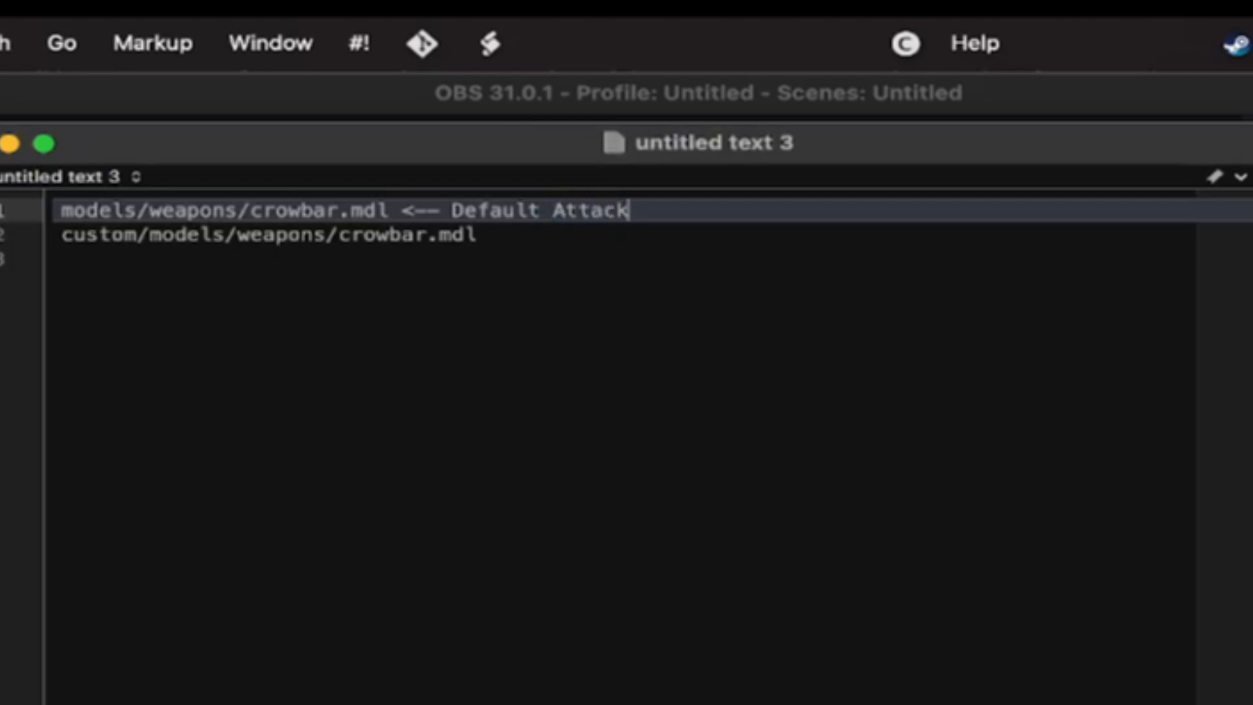
click(390, 209)
text(:attack01)
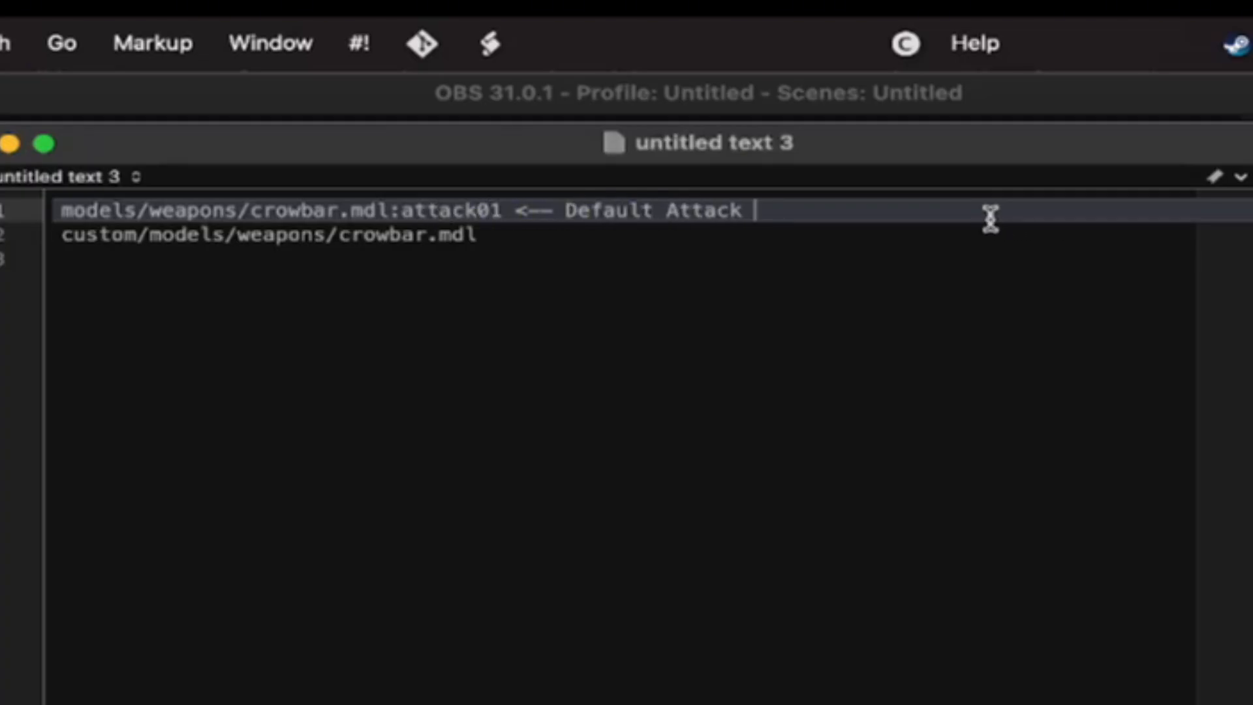
text( <-- Default Attack Animatino)
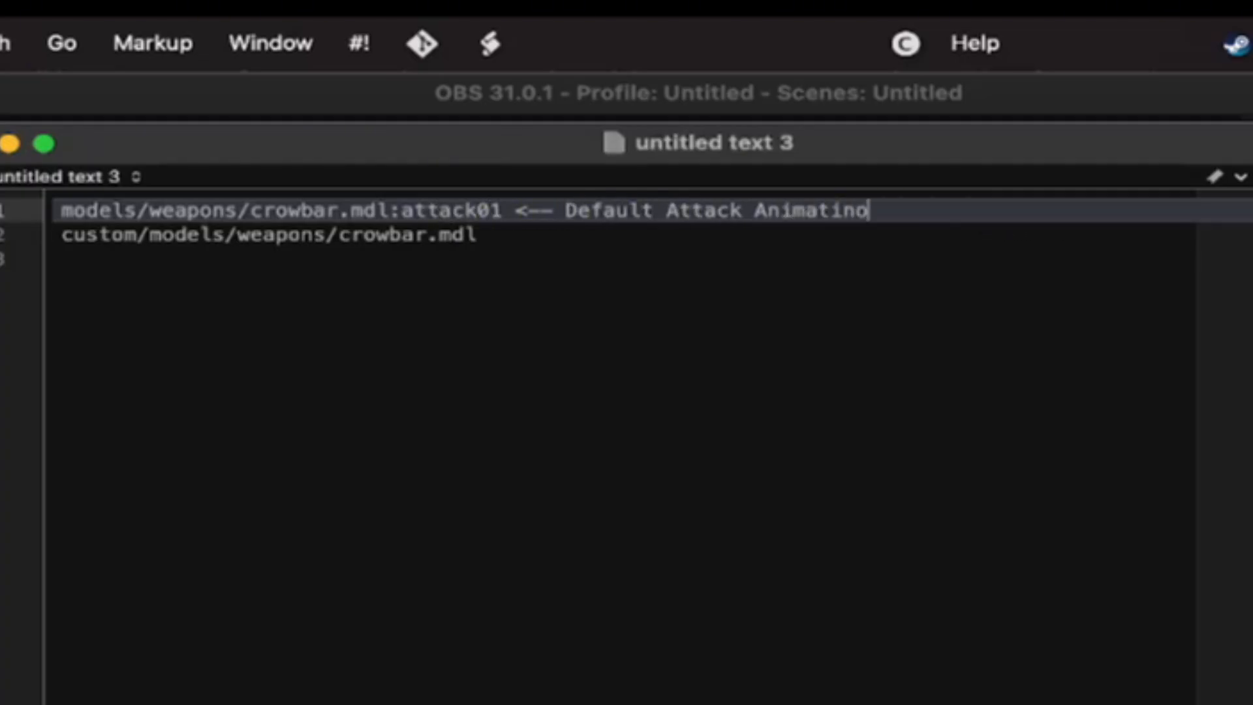
key(BackSpace)
key(BackSpace)
text(on)
Extend the custom path on the second line with ":attack01 <-- Custom model replaces crowbar and animation"
click(777, 240)
text(:attack01 <--)
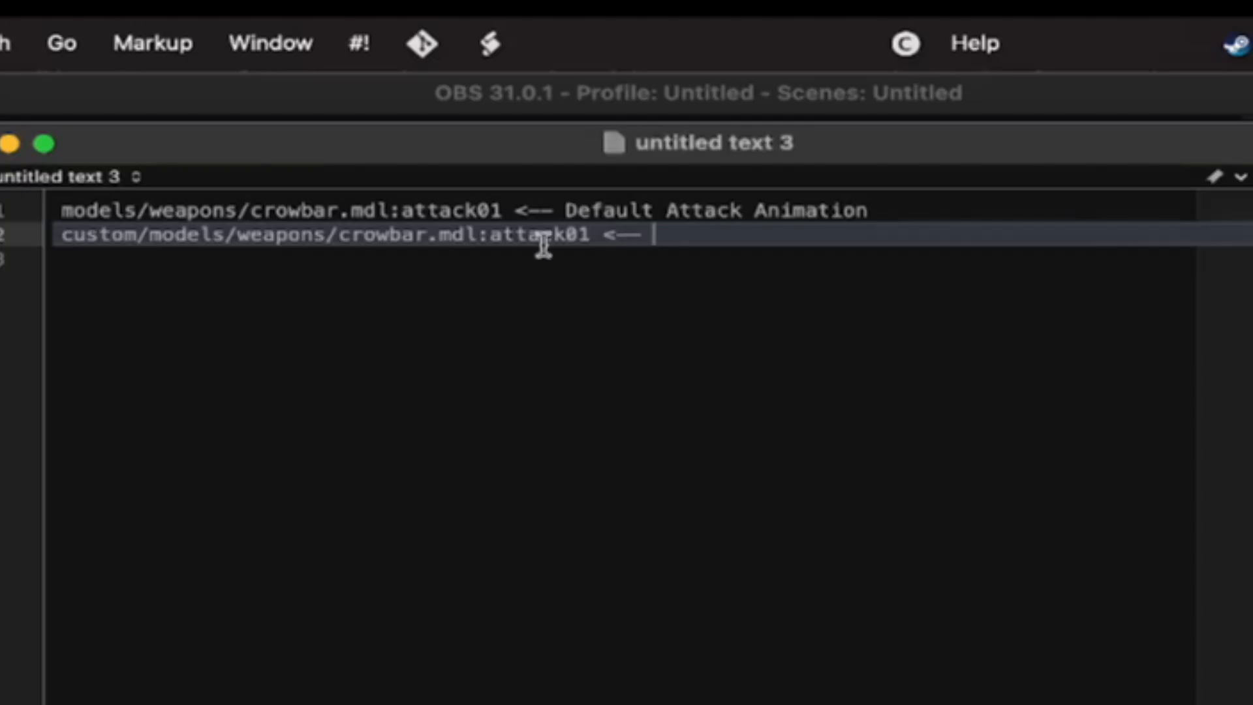
text(Custpom model replac)
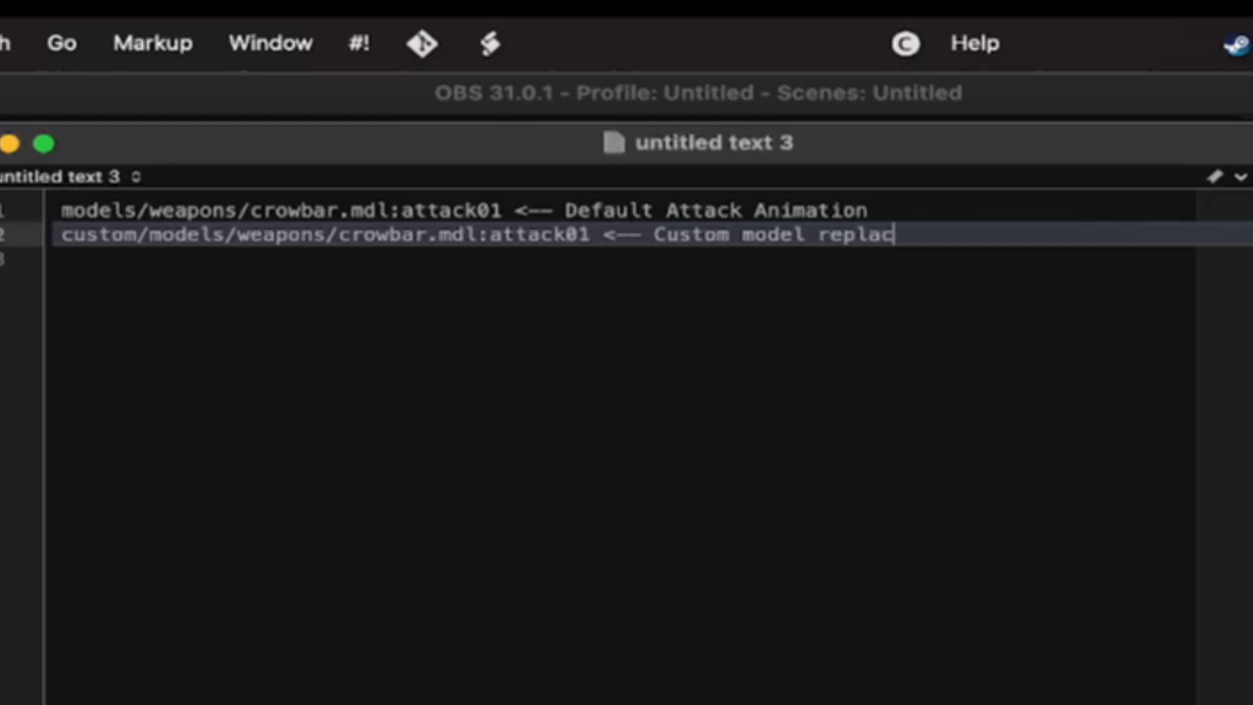
text(es crowbar an)
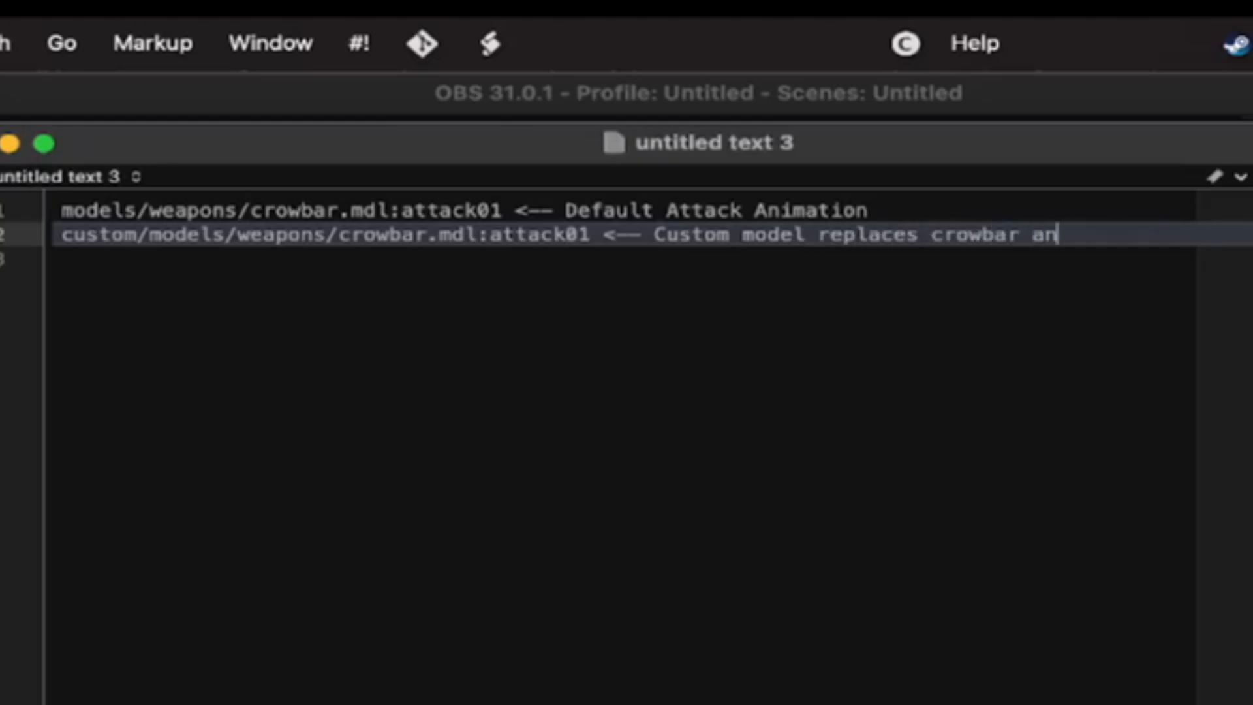
text(d animations)
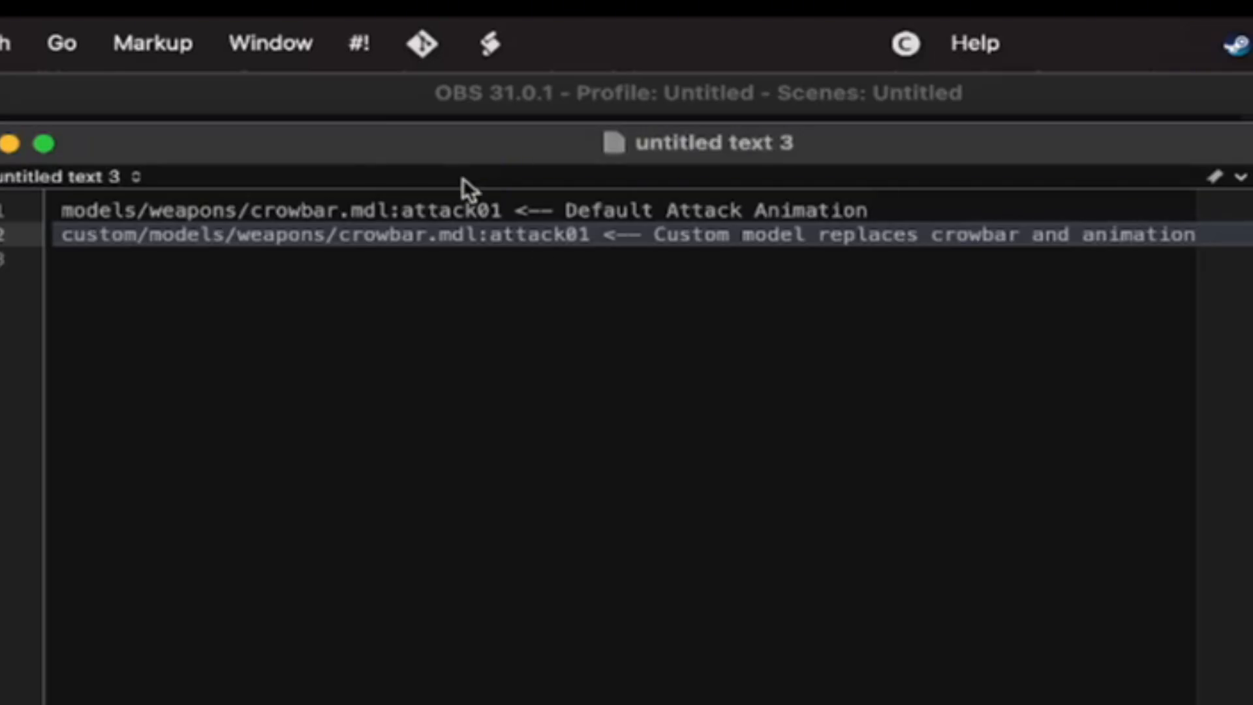
Change the animation name on the custom model's line to "attack1"
drag(502, 211, 400, 215)
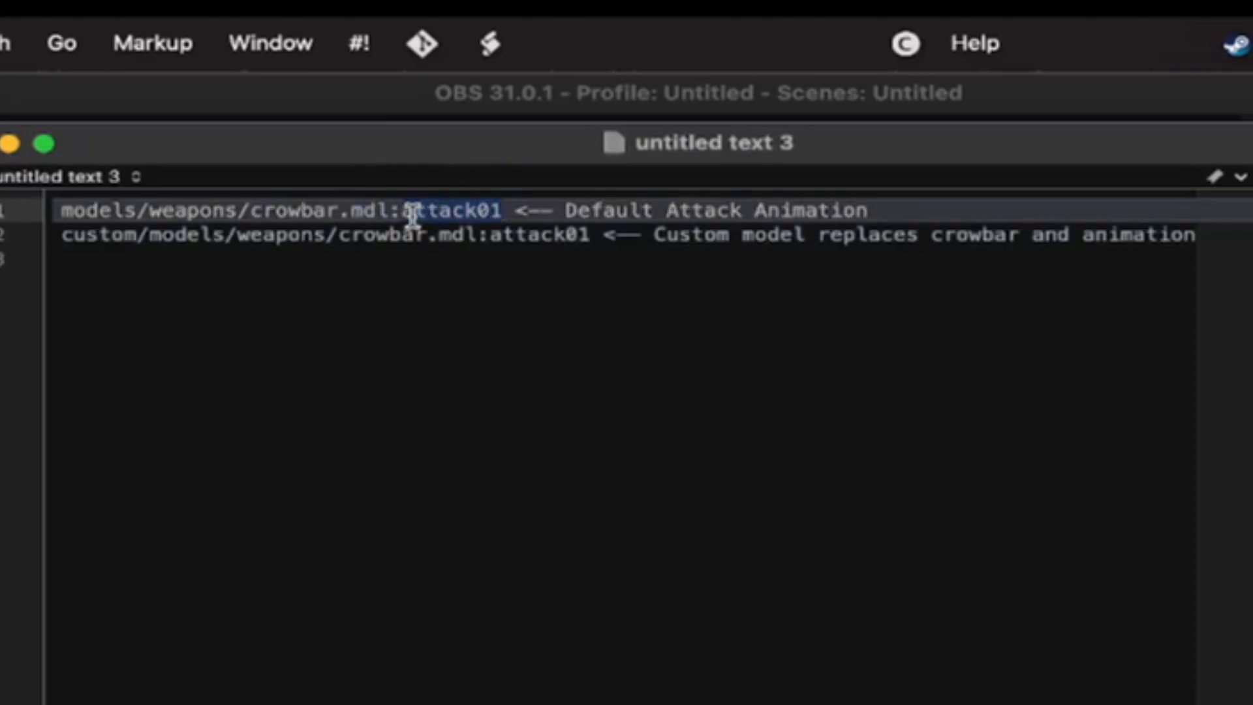
drag(590, 235, 500, 244)
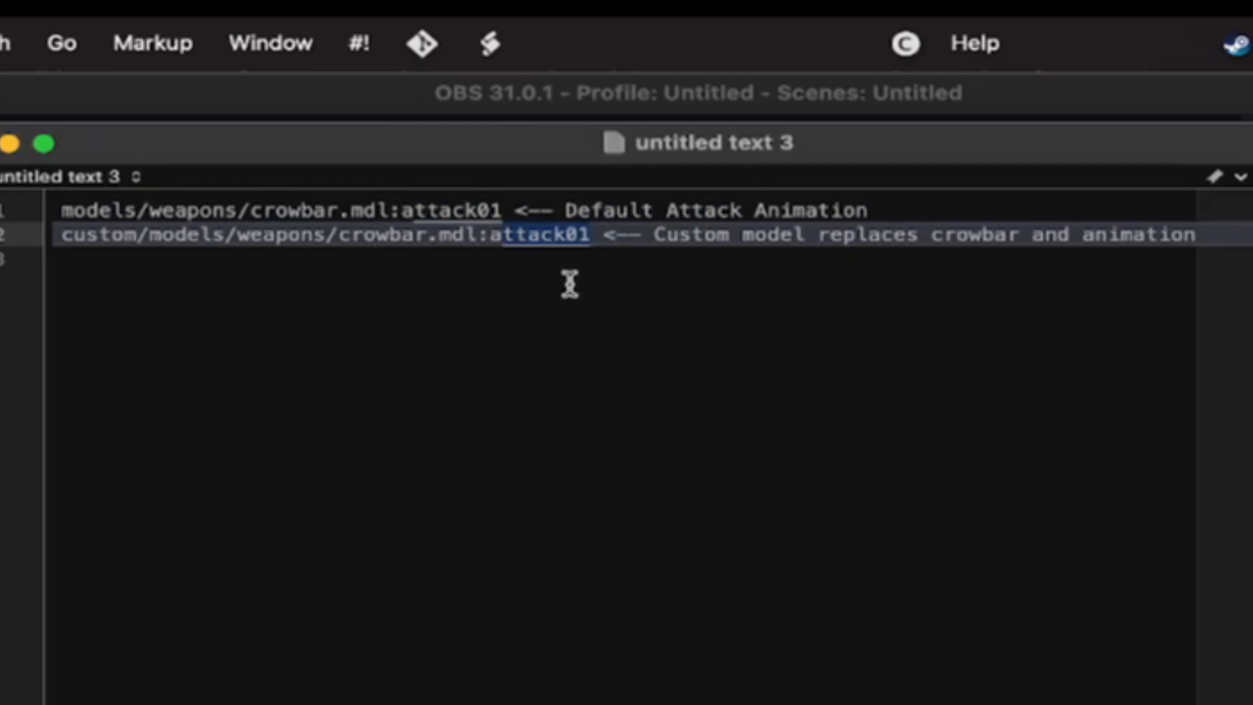
click(591, 238)
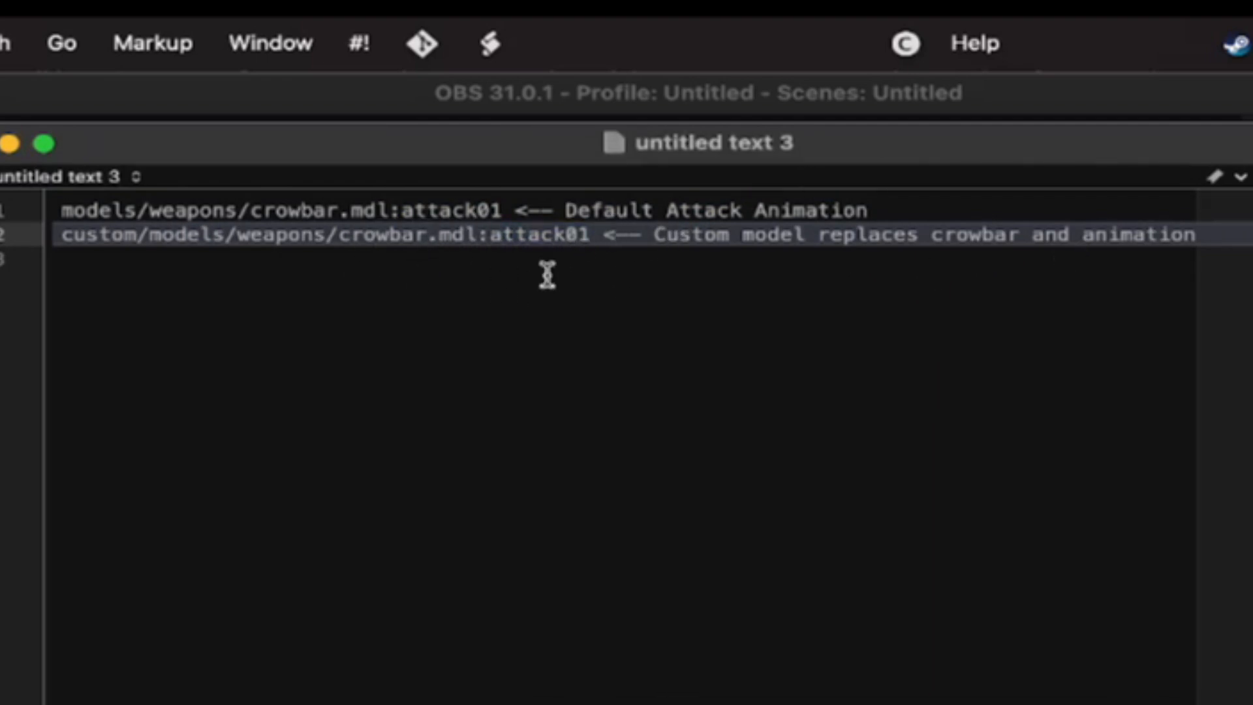
click(548, 277)
click(582, 235)
key(BackSpace)
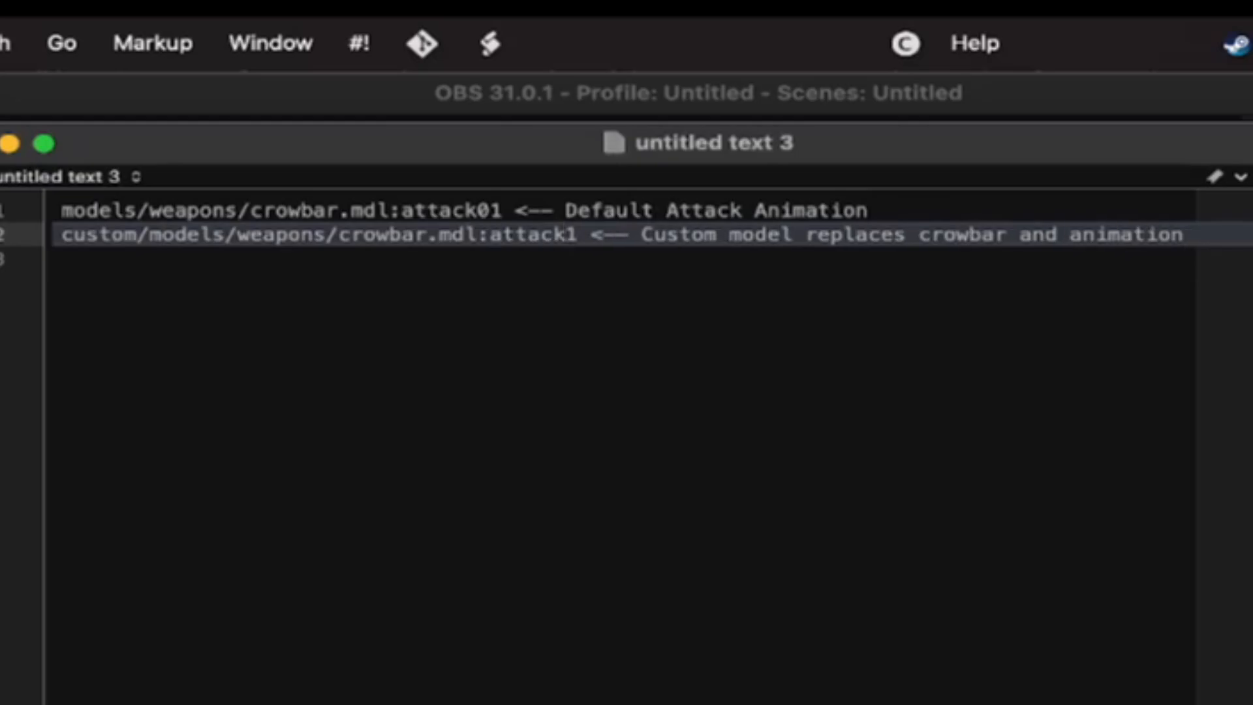
Insert "not" before "animation" in the custom model's note
key(super+s)
key(Escape)
click(1091, 300)
click(942, 235)
click(1059, 234)
text(not)
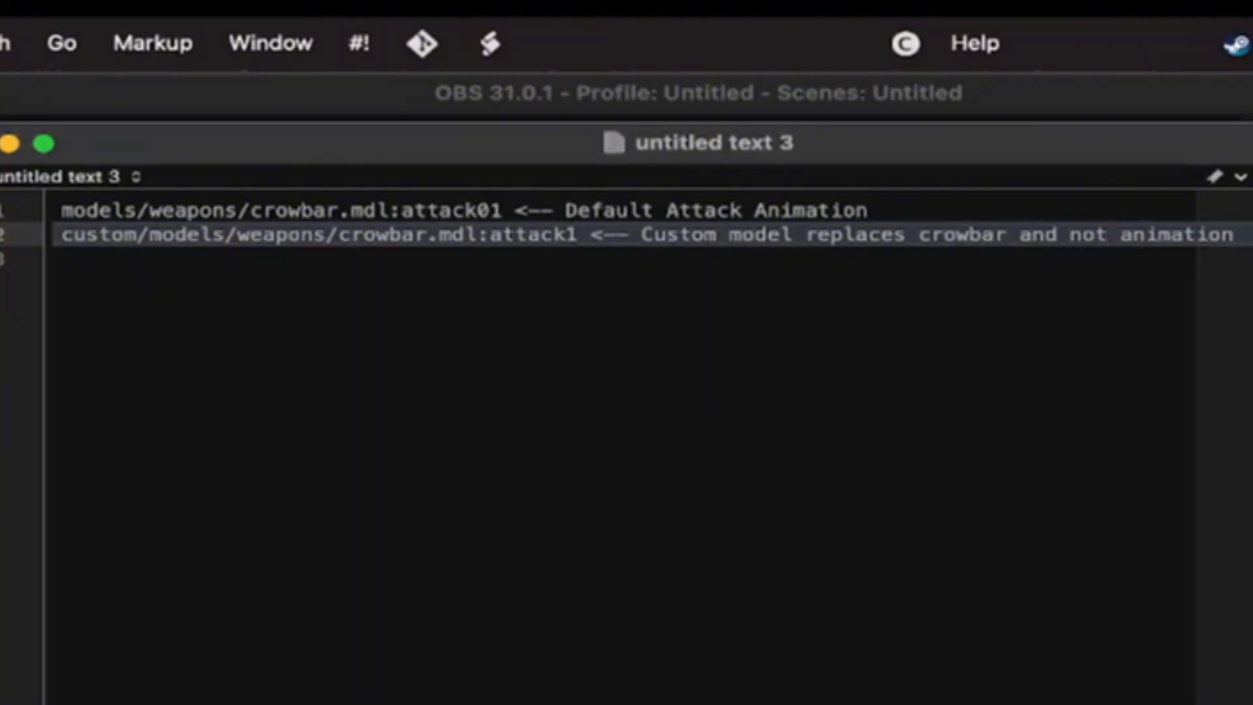
Close the untitled text document without saving its changes
key(super+a)
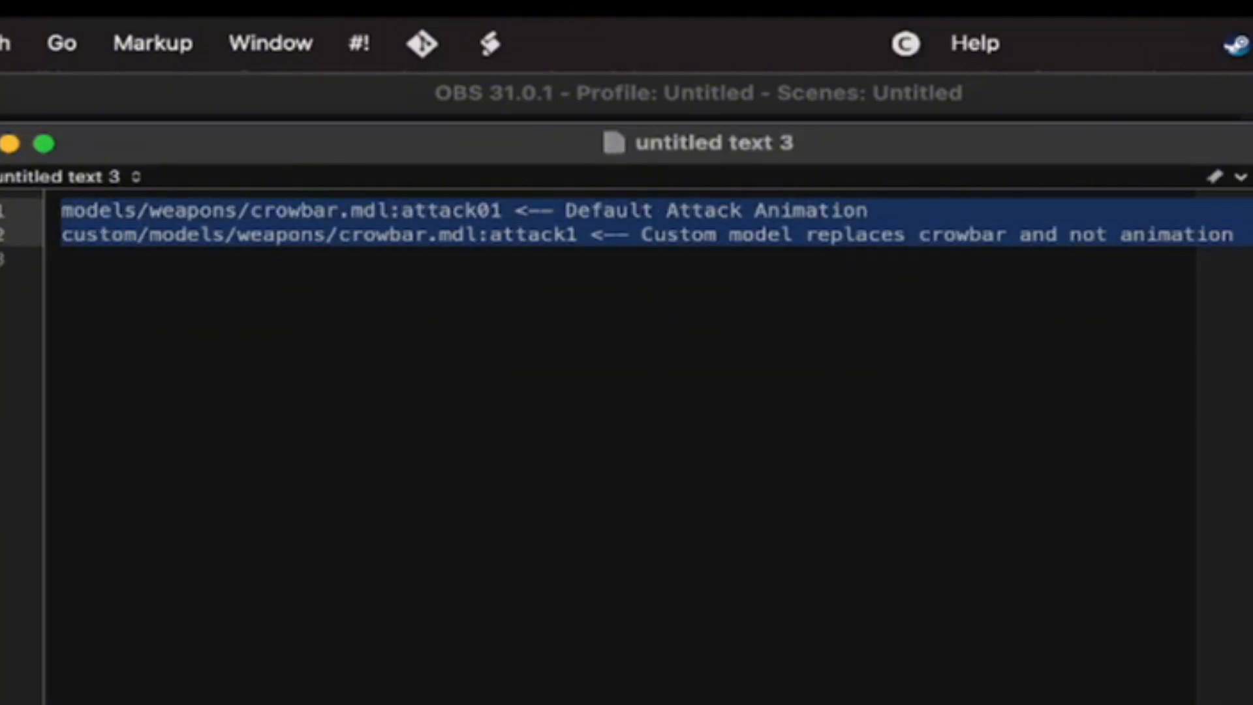
click(274, 212)
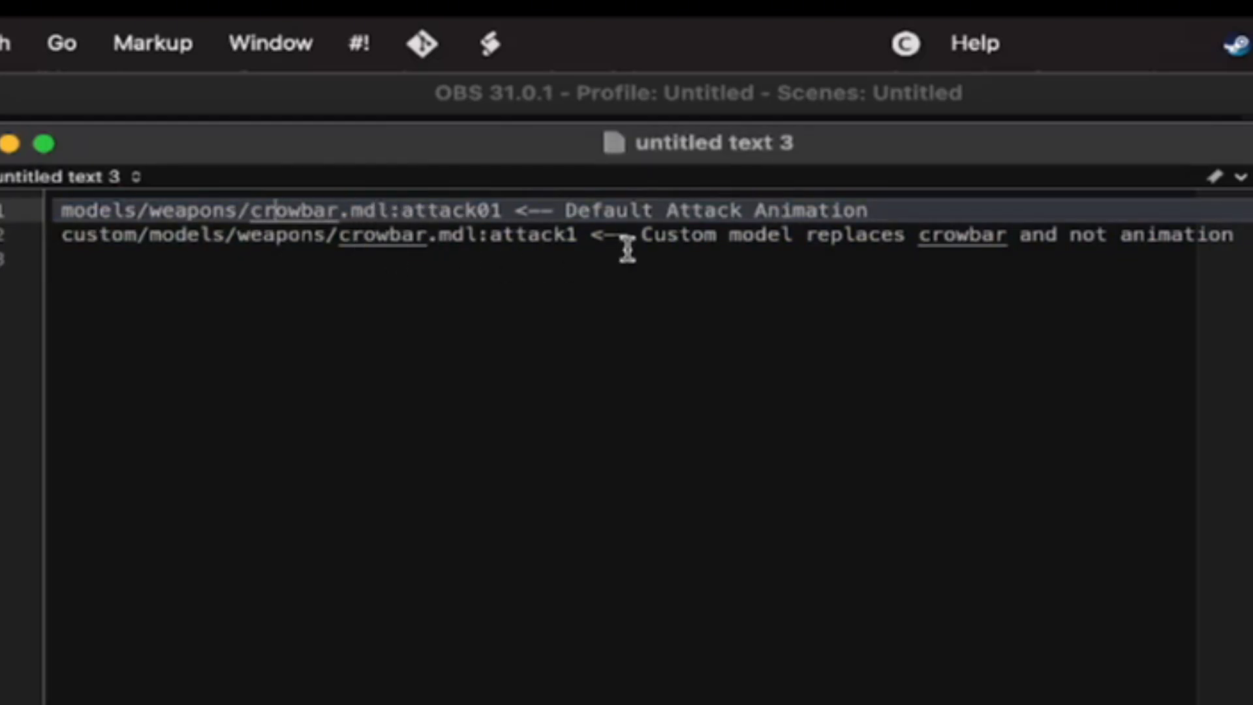
triple_click(1067, 238)
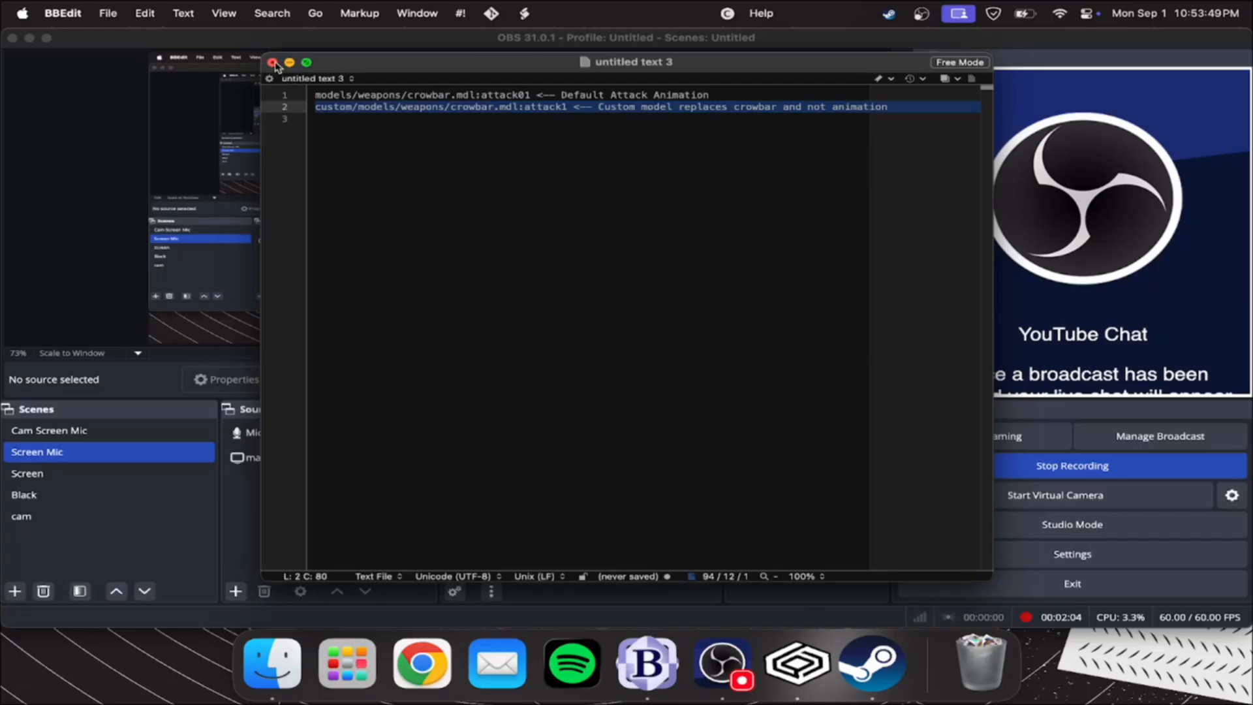
click(273, 63)
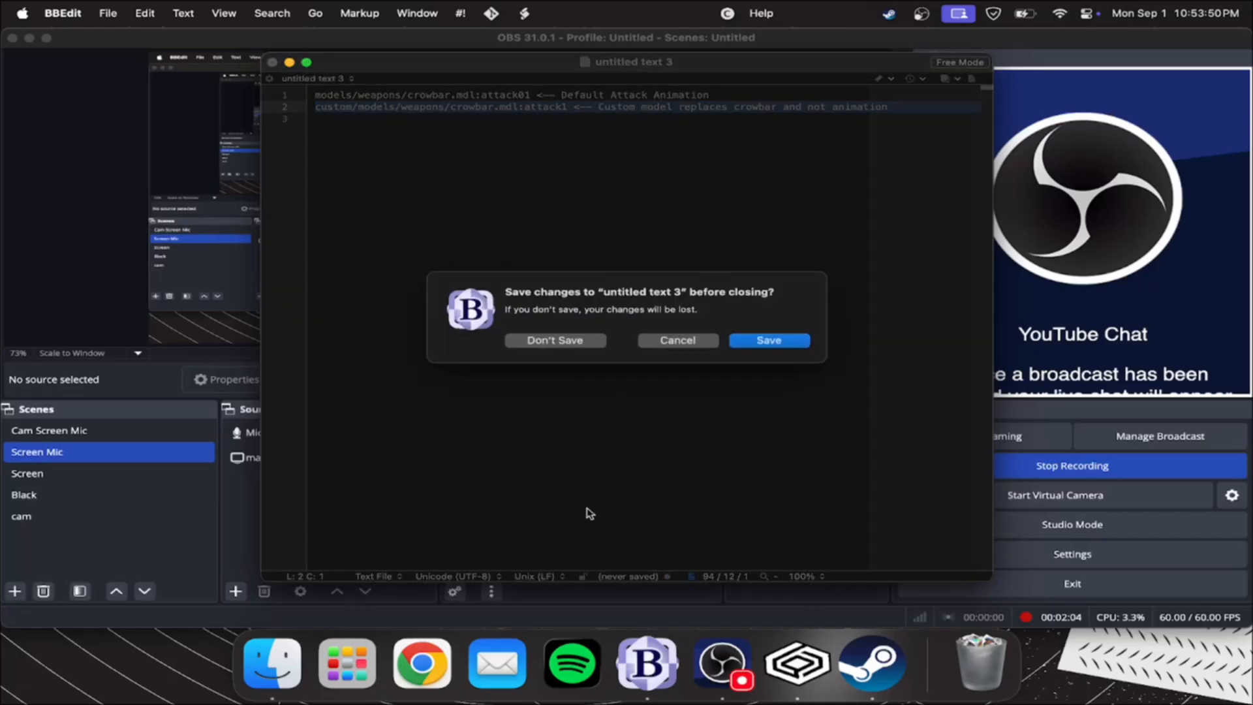
click(596, 340)
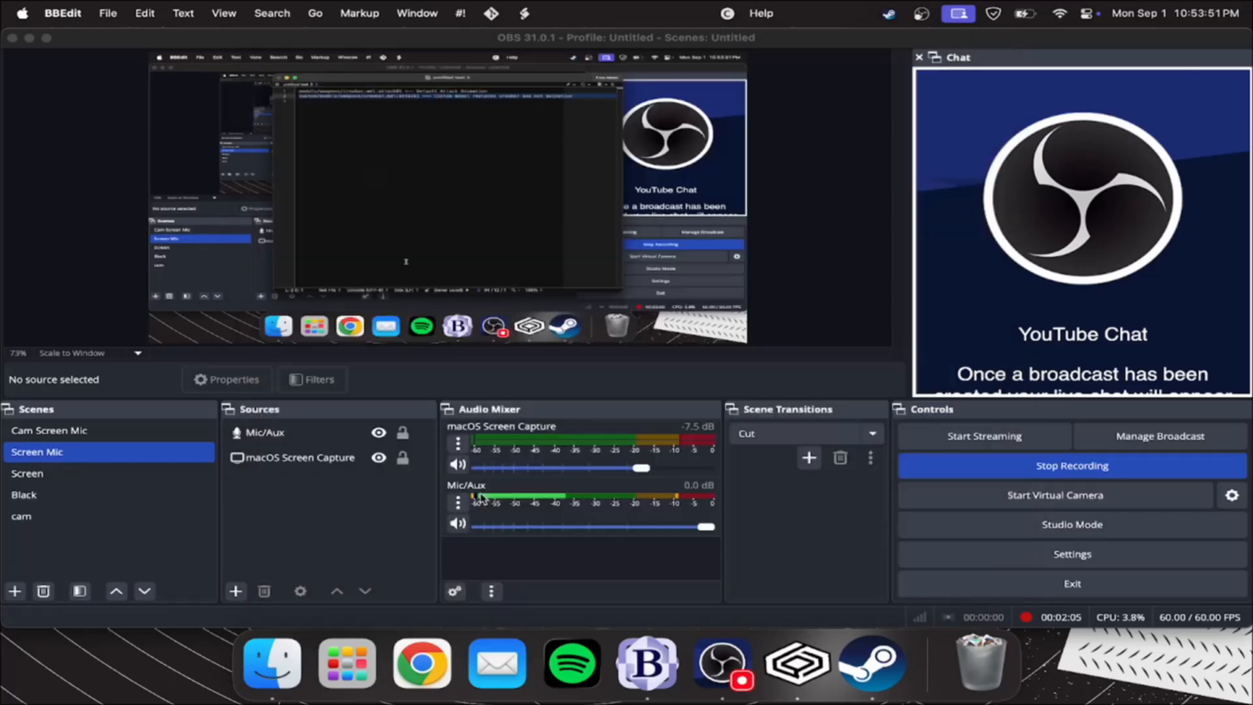
Switch to Finder and remove the "SMOD_Elite_19DEC21.1 (1)" folder from Downloads
click(293, 650)
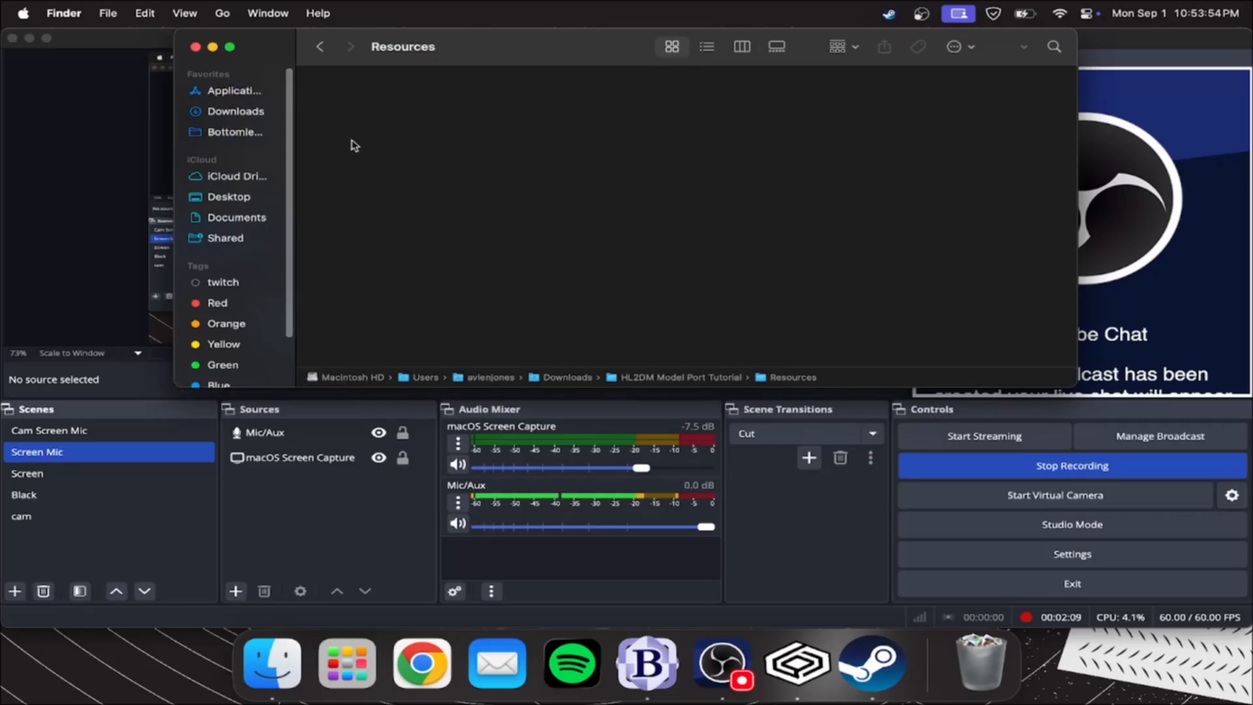
click(258, 116)
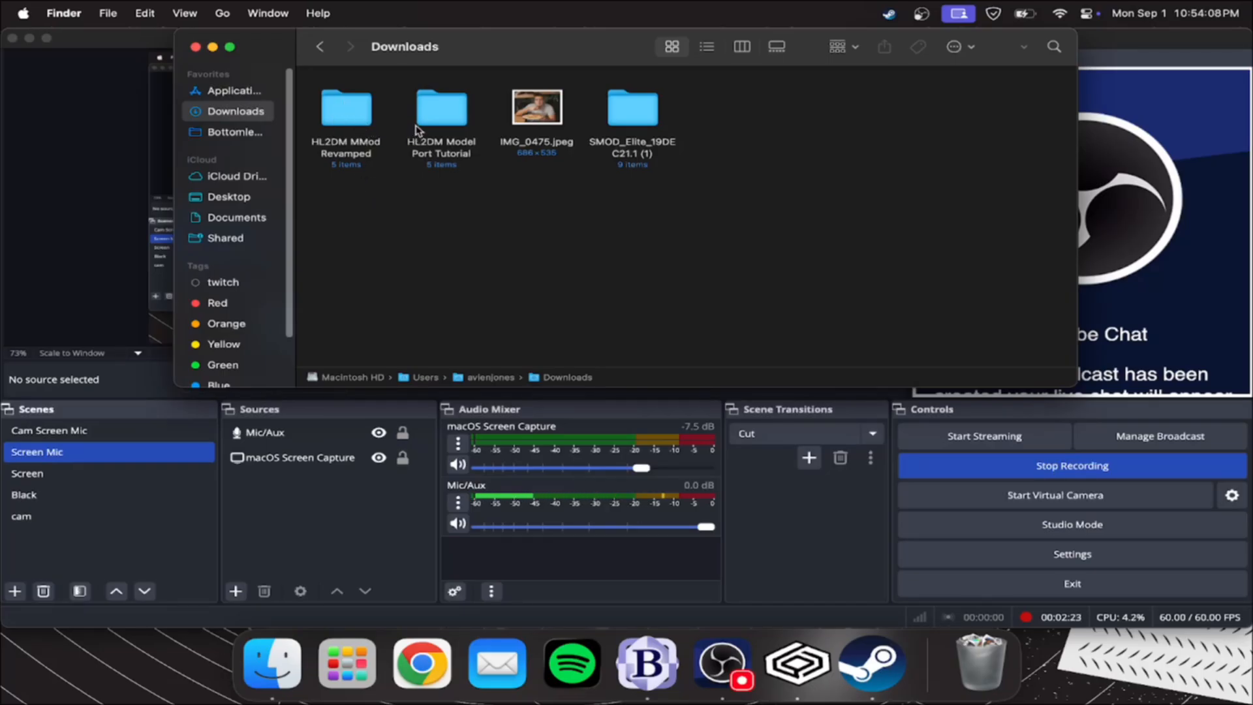
right_click(662, 118)
click(741, 145)
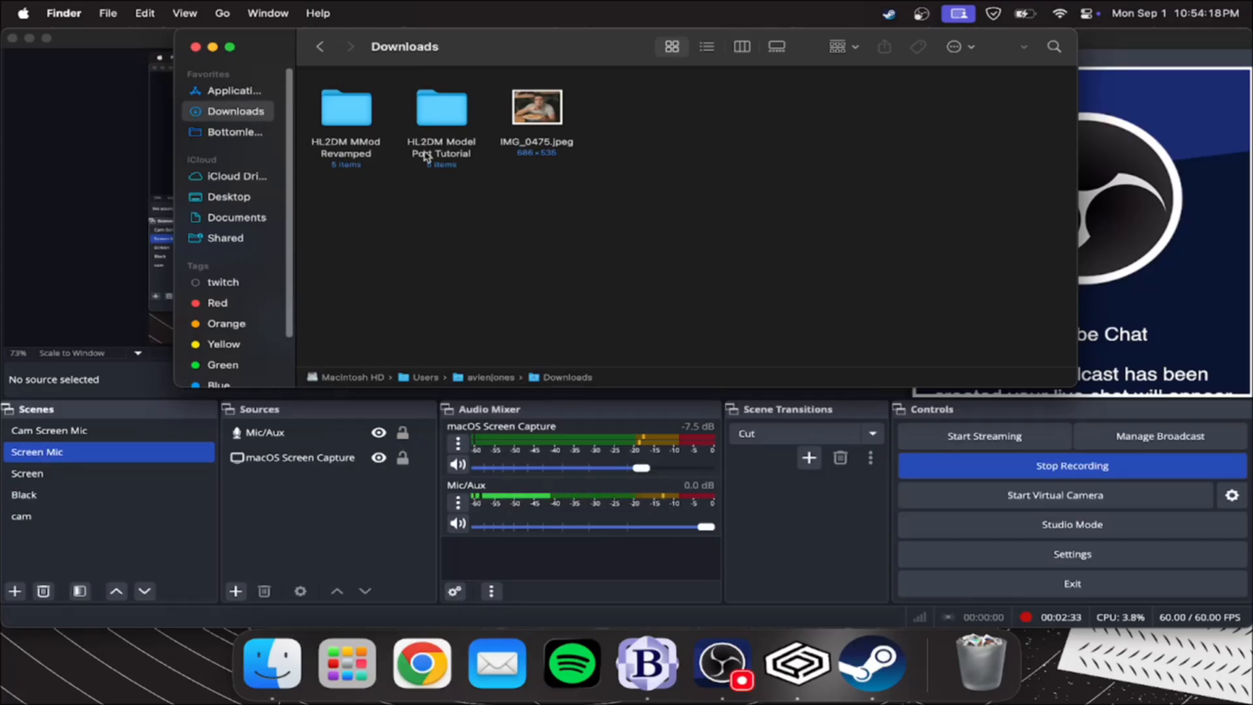
Open the Apps folder inside HL2DM Model Port Tutorial
click(442, 118)
double_click(443, 119)
double_click(344, 112)
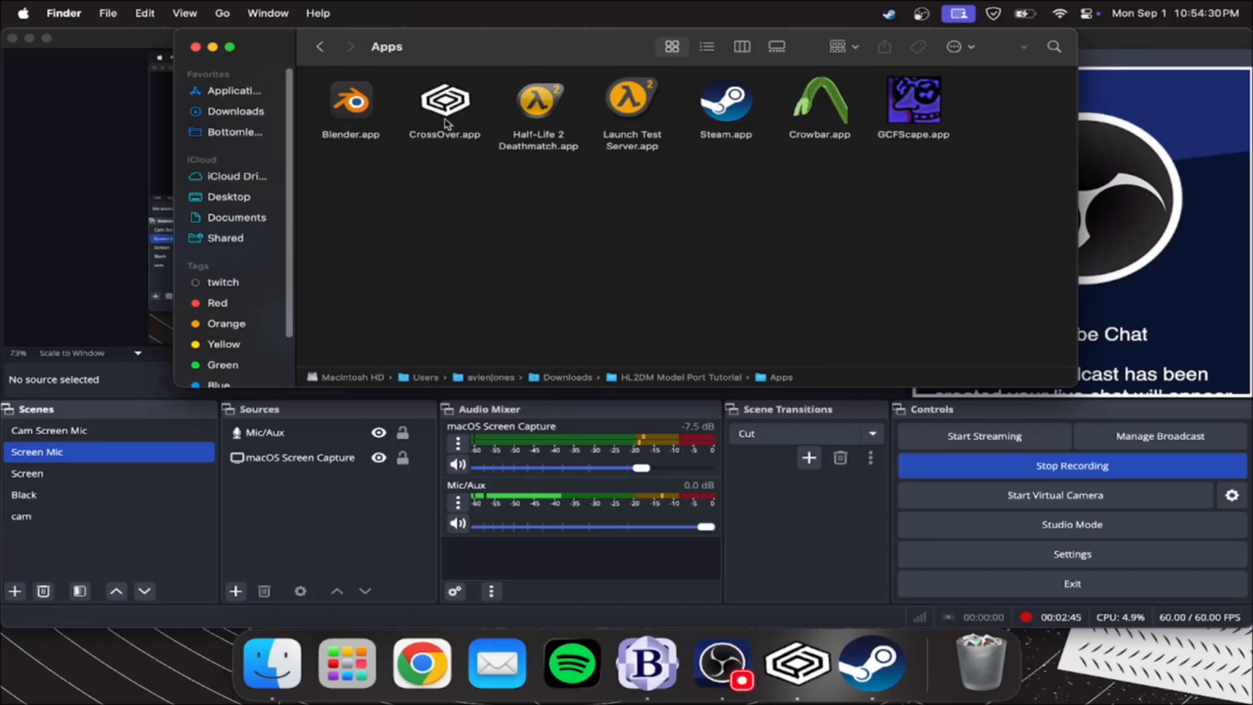
Highlight the apps in the folder, excluding CrossOver, Steam and Half-Life 2 Deathmatch, and clear the selection
key(super+a)
super+click(431, 109)
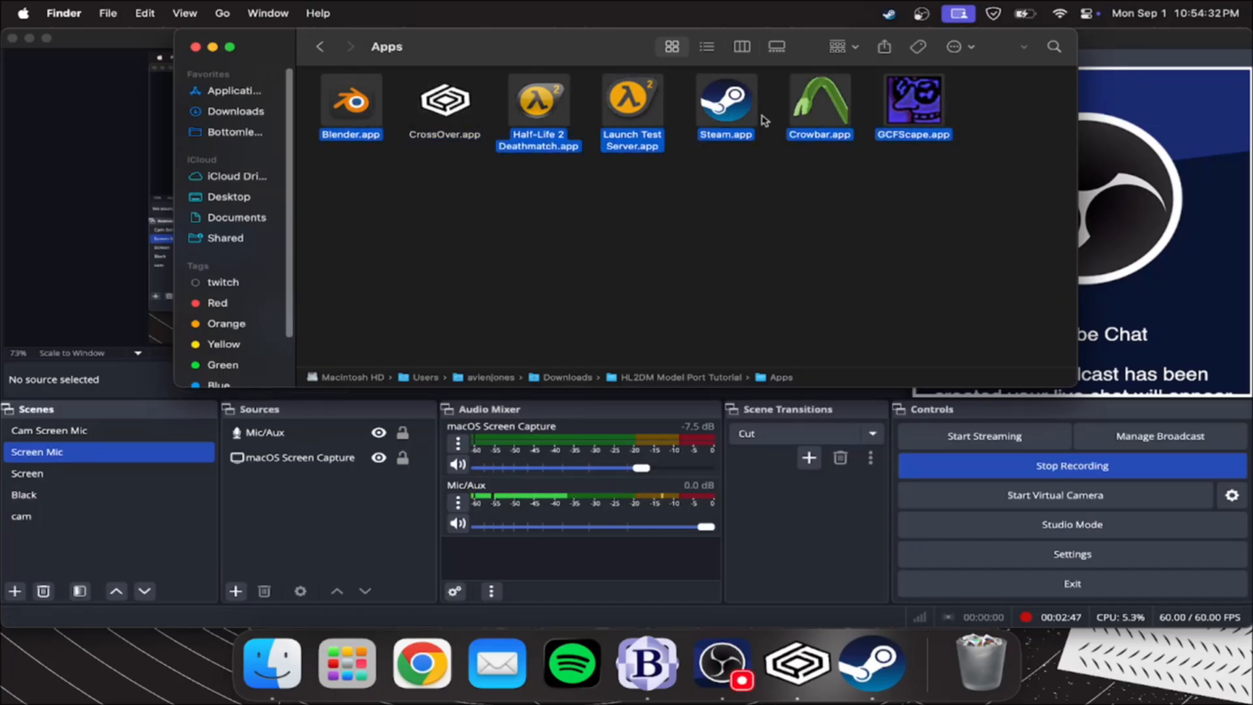
super+click(724, 115)
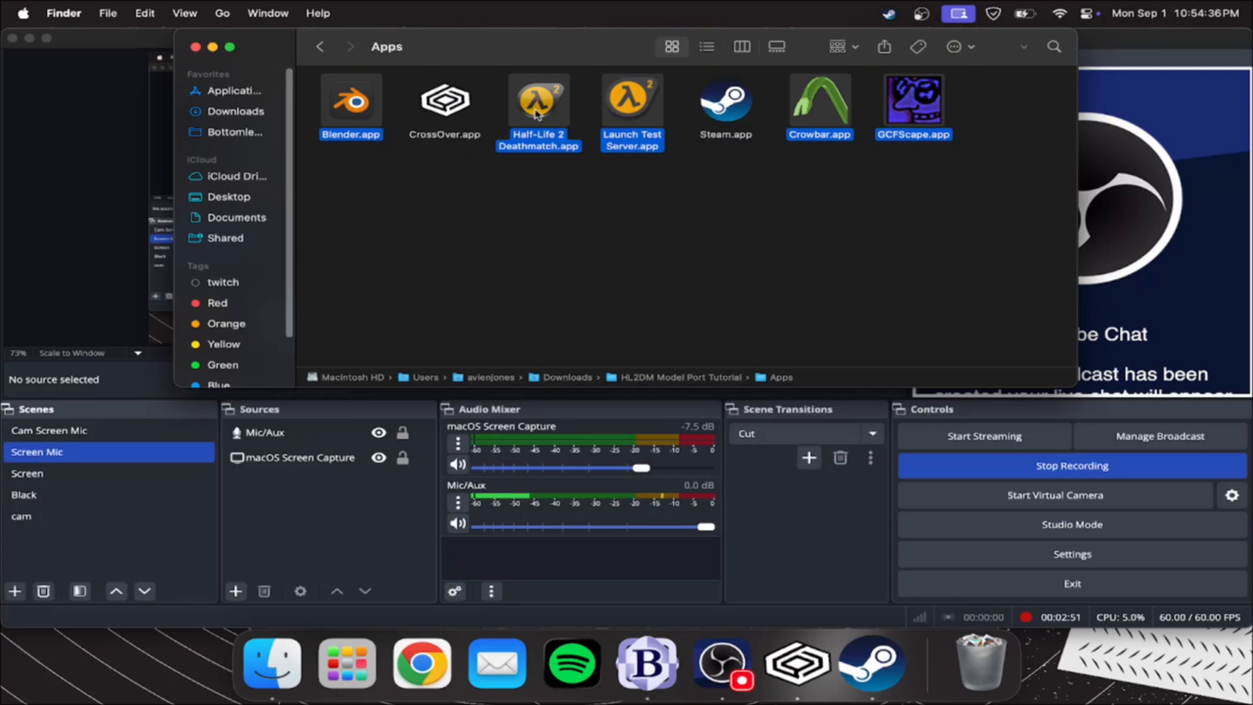
super+click(557, 106)
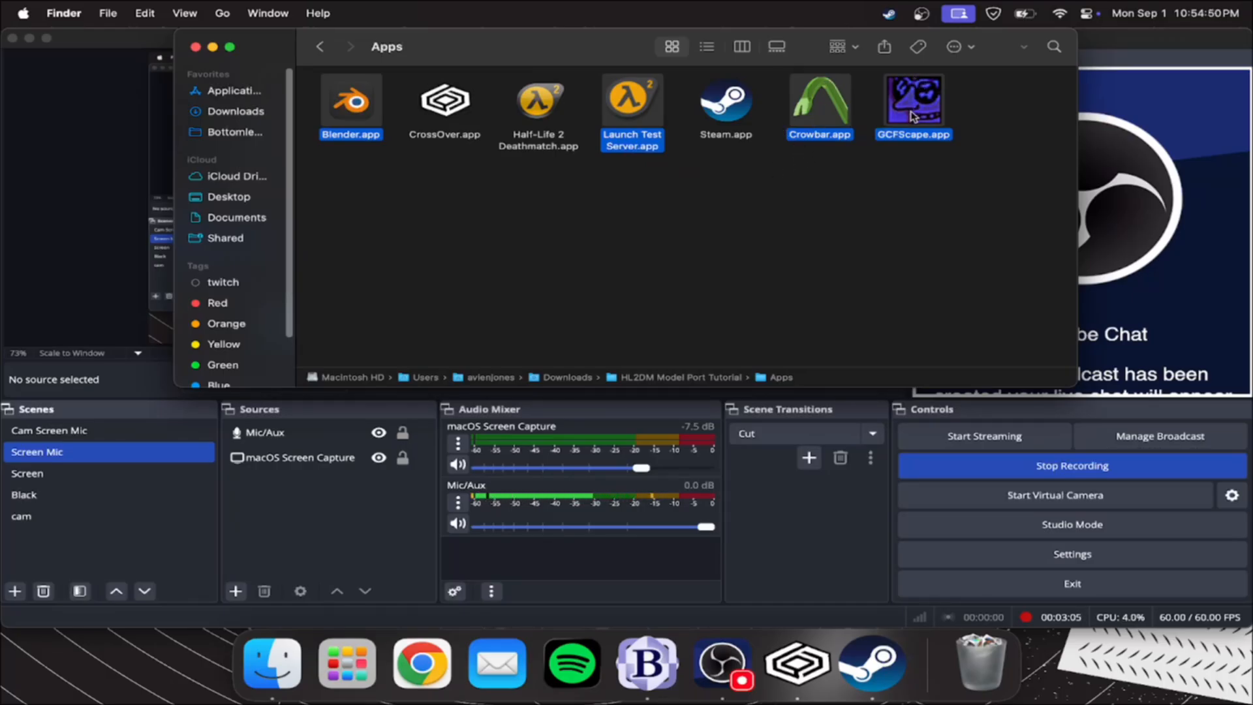
click(651, 211)
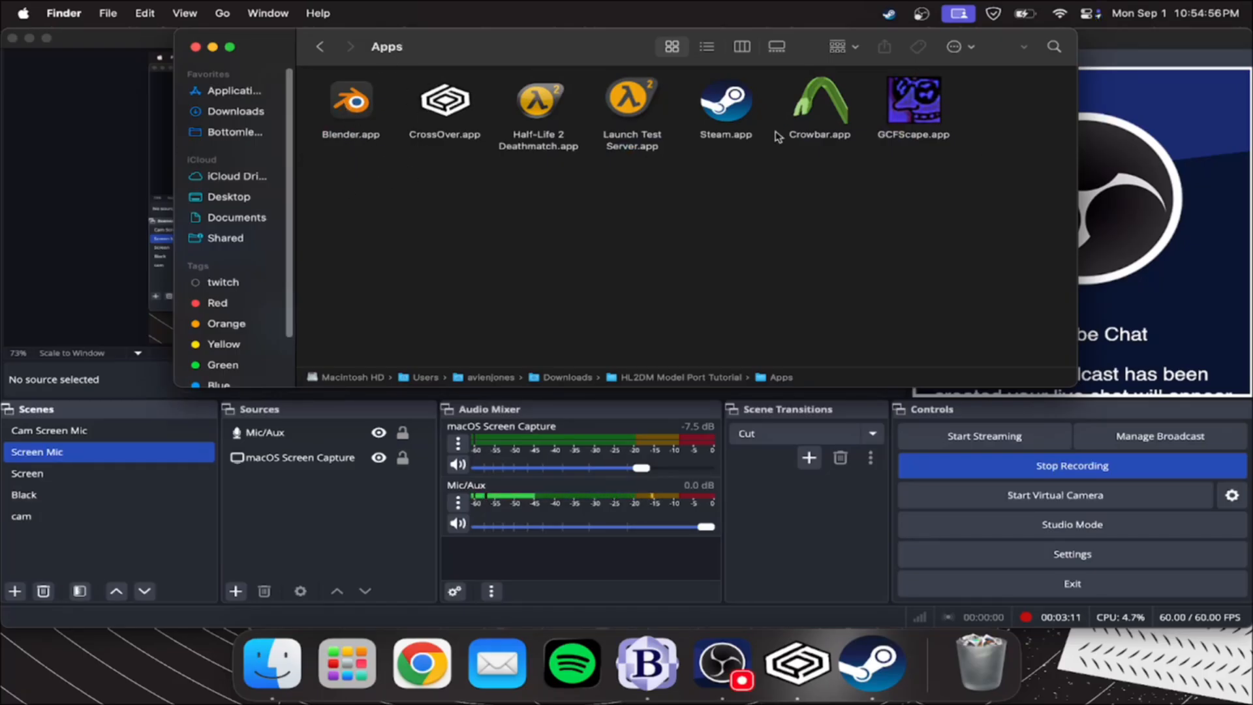
Launch GCFScape and load hl2_misc_dir.vpk into it from the hl2 folder of Half-Life 2 Deathmatch
double_click(945, 107)
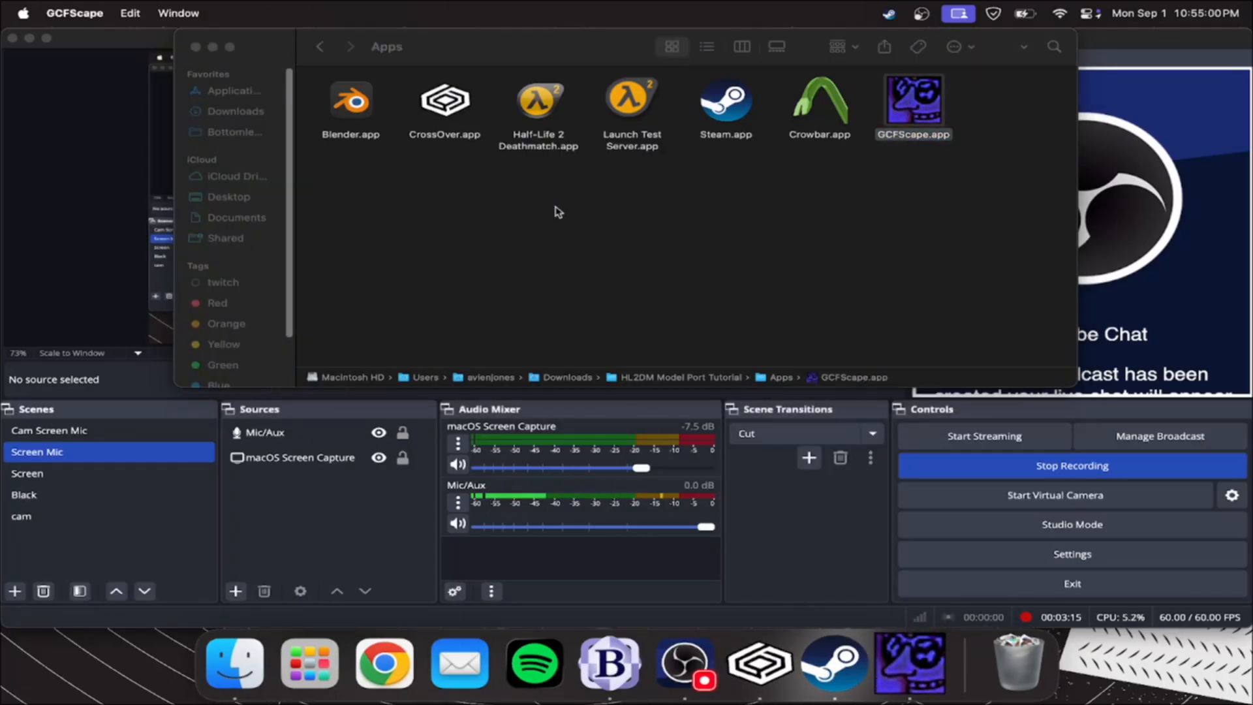
click(492, 246)
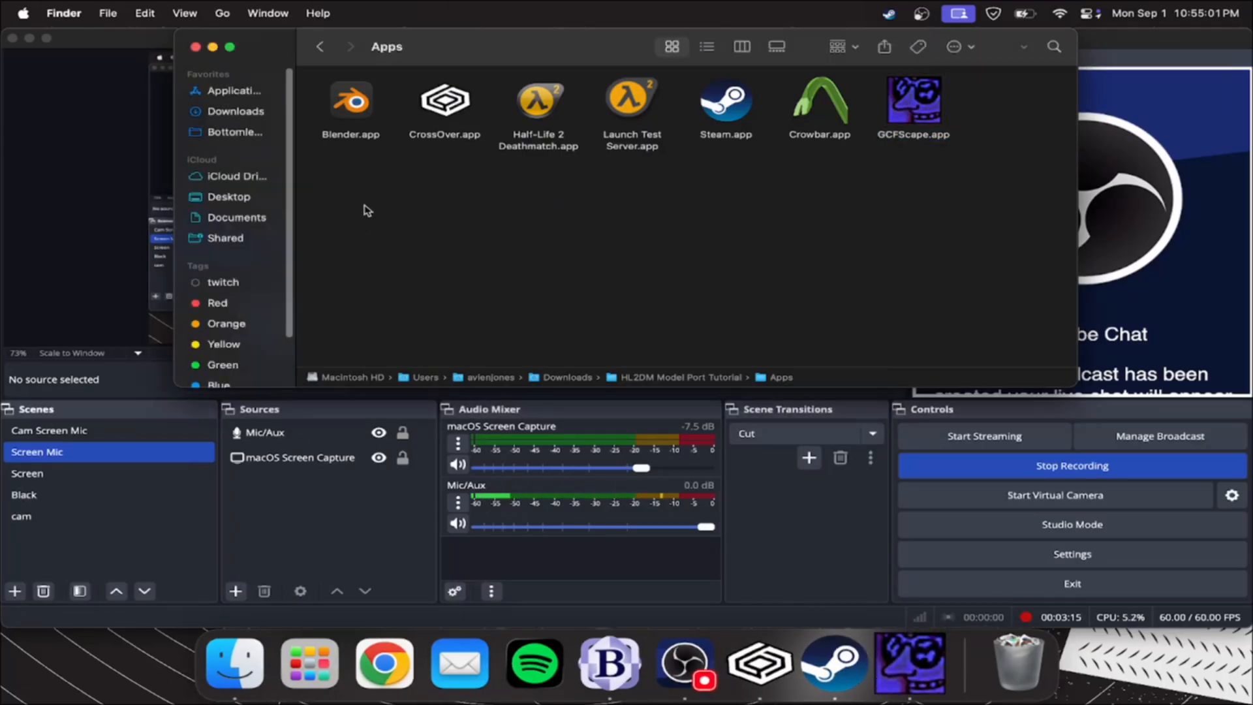
click(328, 51)
double_click(444, 104)
double_click(643, 100)
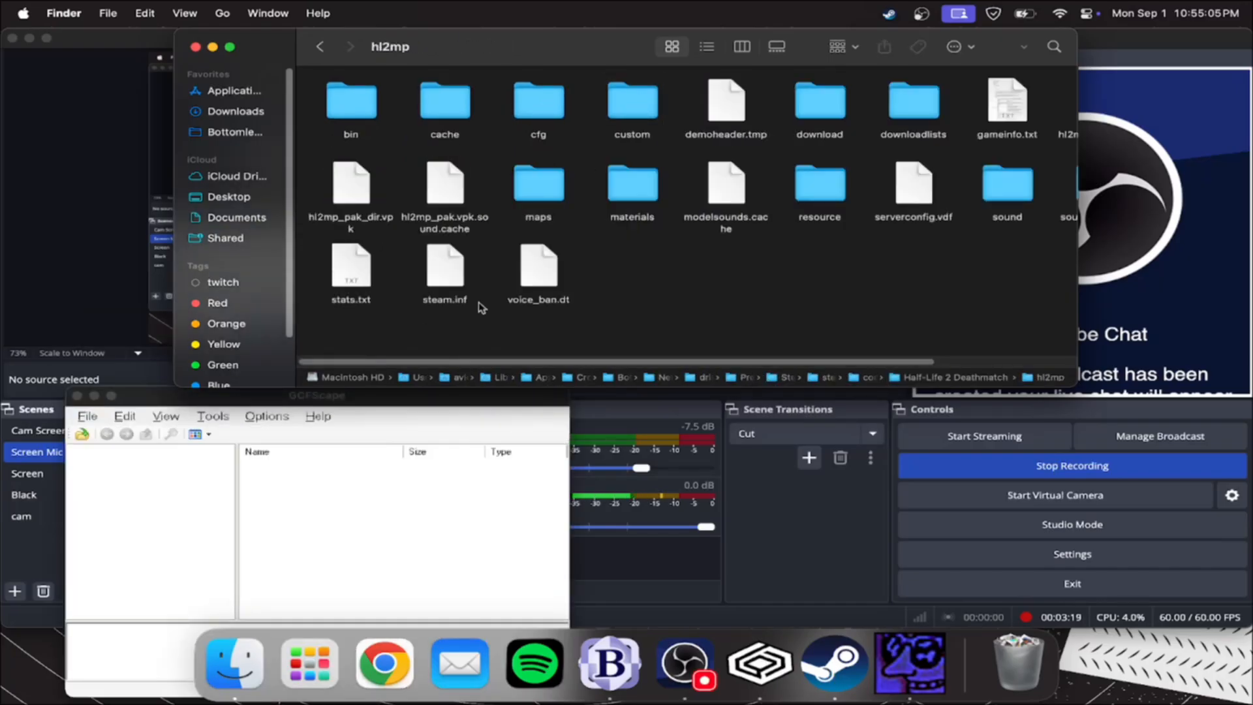
click(321, 48)
click(370, 410)
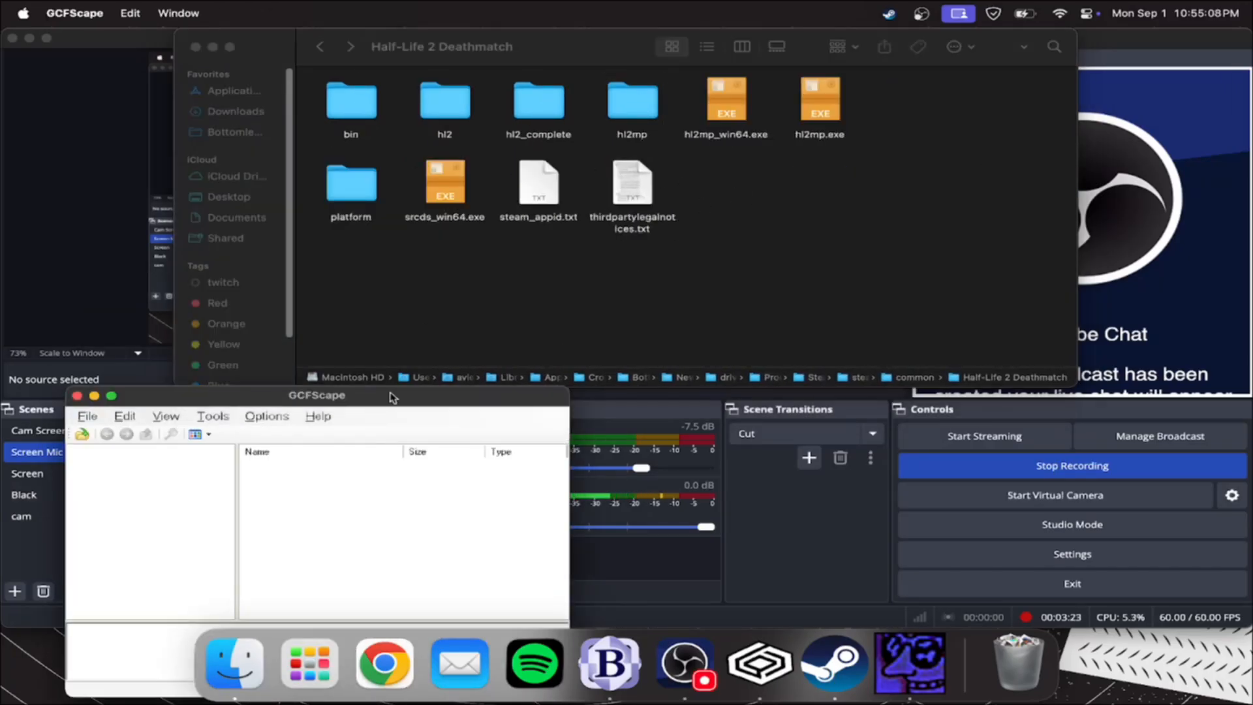
click(481, 106)
click(462, 111)
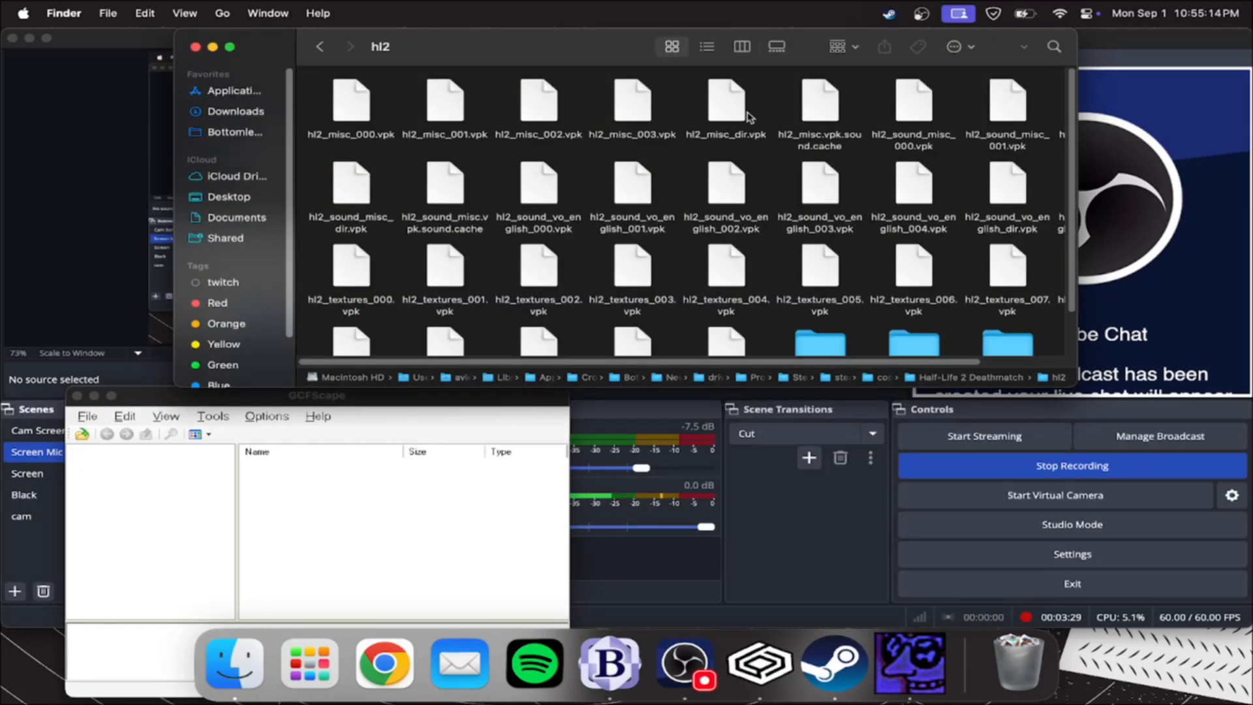
drag(731, 118, 174, 517)
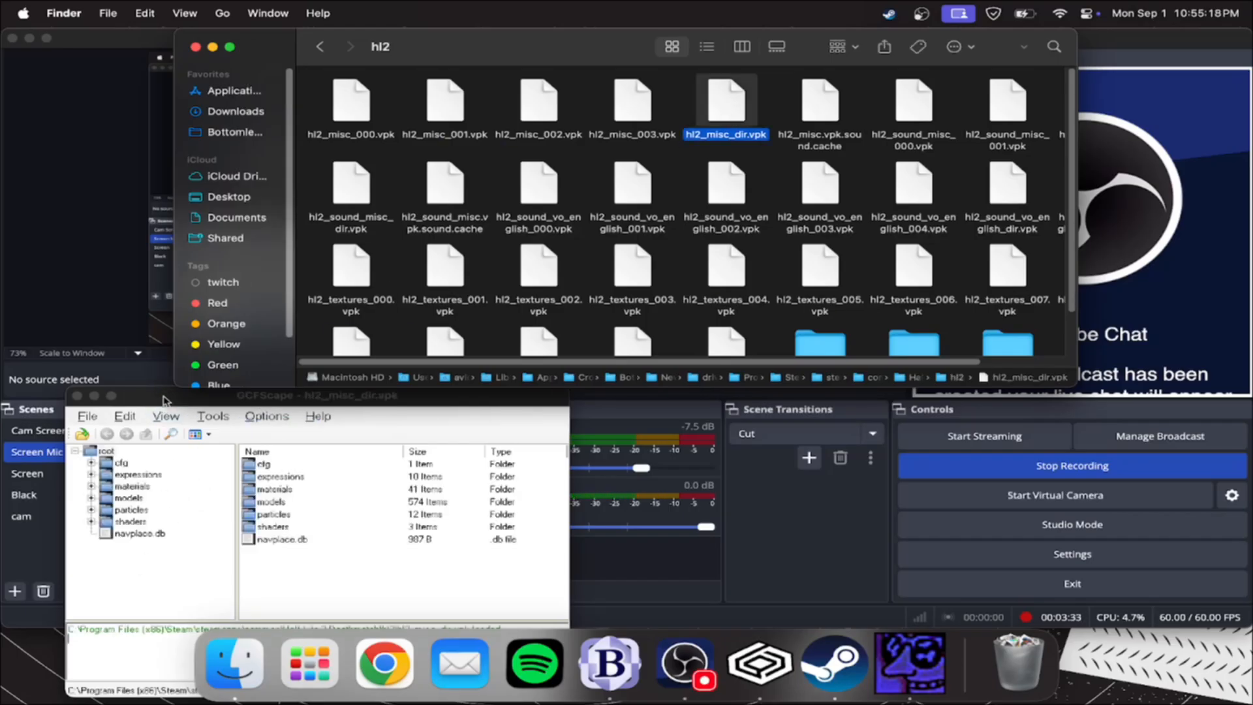
Open the weapons folder under models in the loaded hl2_misc_dir.vpk package
click(164, 397)
double_click(102, 499)
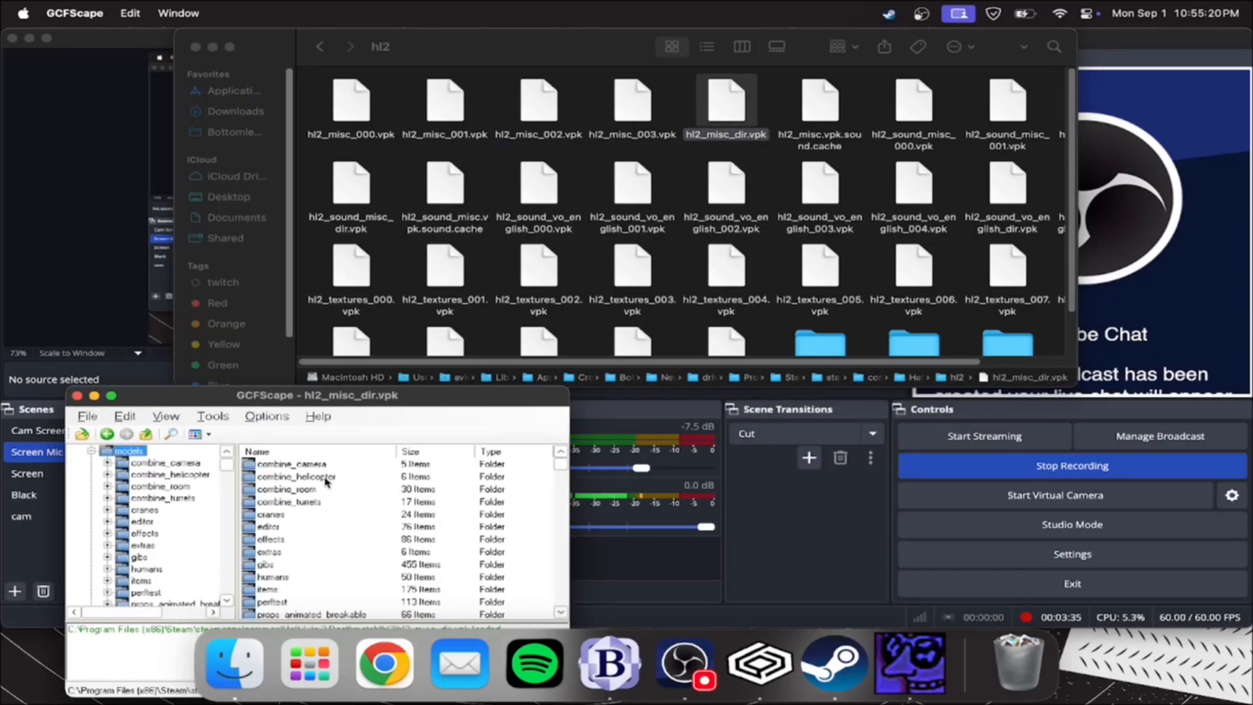
scroll(267, 510, down, 4)
scroll(129, 516, down, 10)
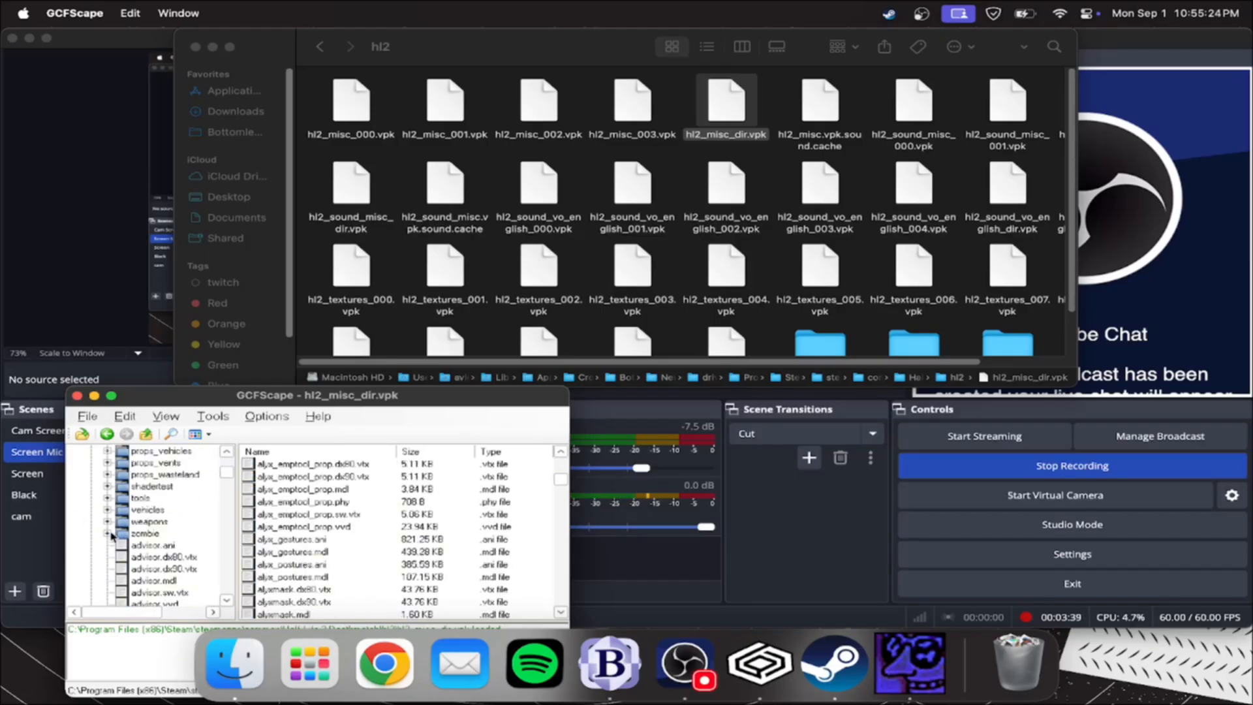
double_click(121, 522)
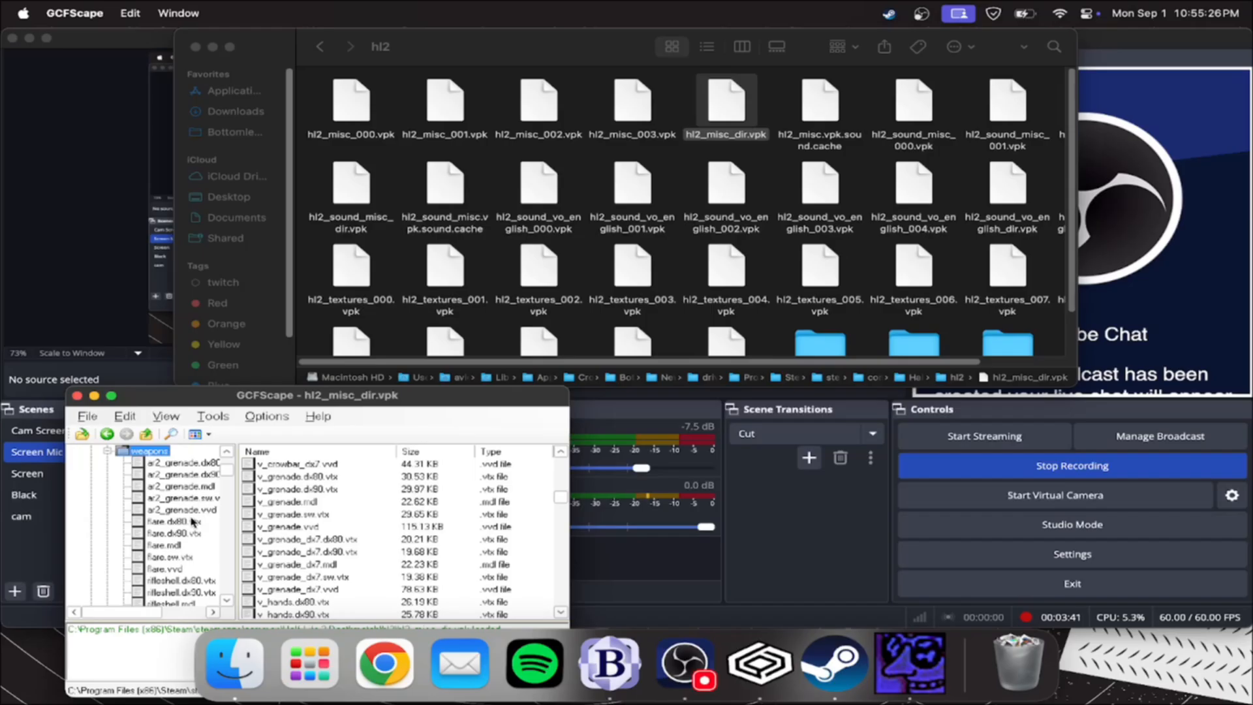
Select all v_crossbow files, from v_crossbow.dx80.vtx to v_crossbow_dx7.vvd, and start extracting them
scroll(196, 514, down, 4)
scroll(336, 526, down, 12)
scroll(334, 528, up, 12)
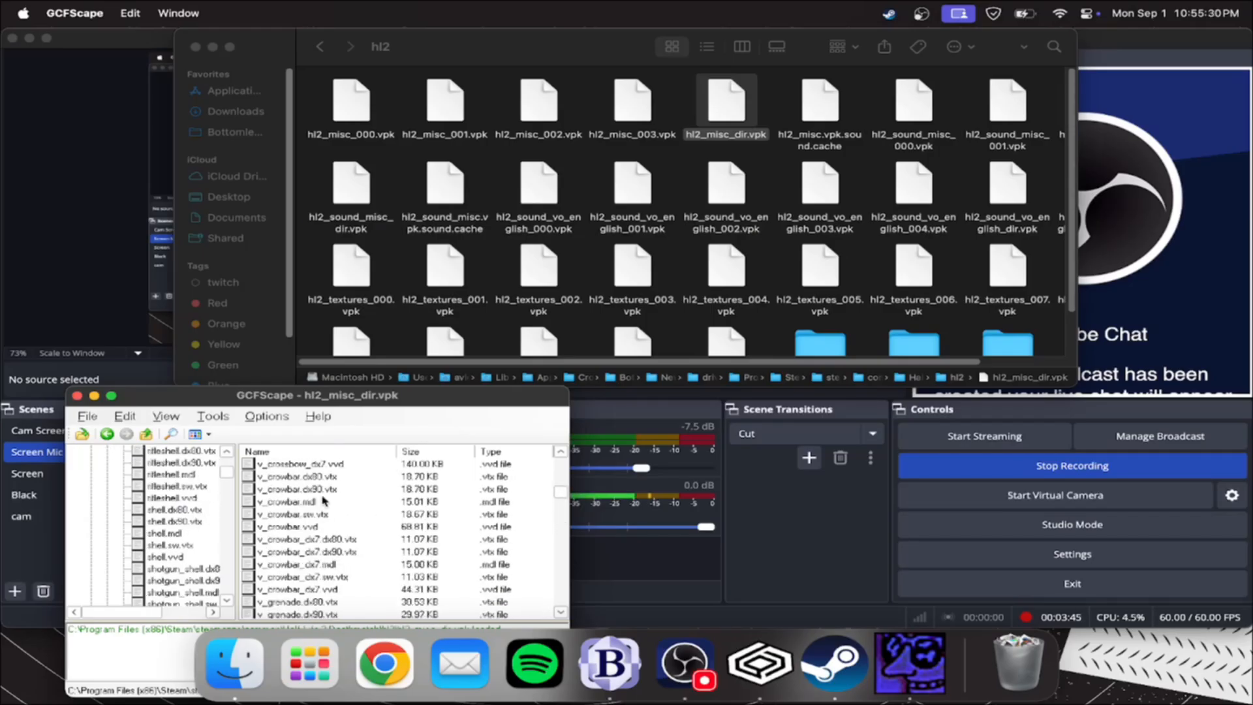
scroll(332, 529, up, 3)
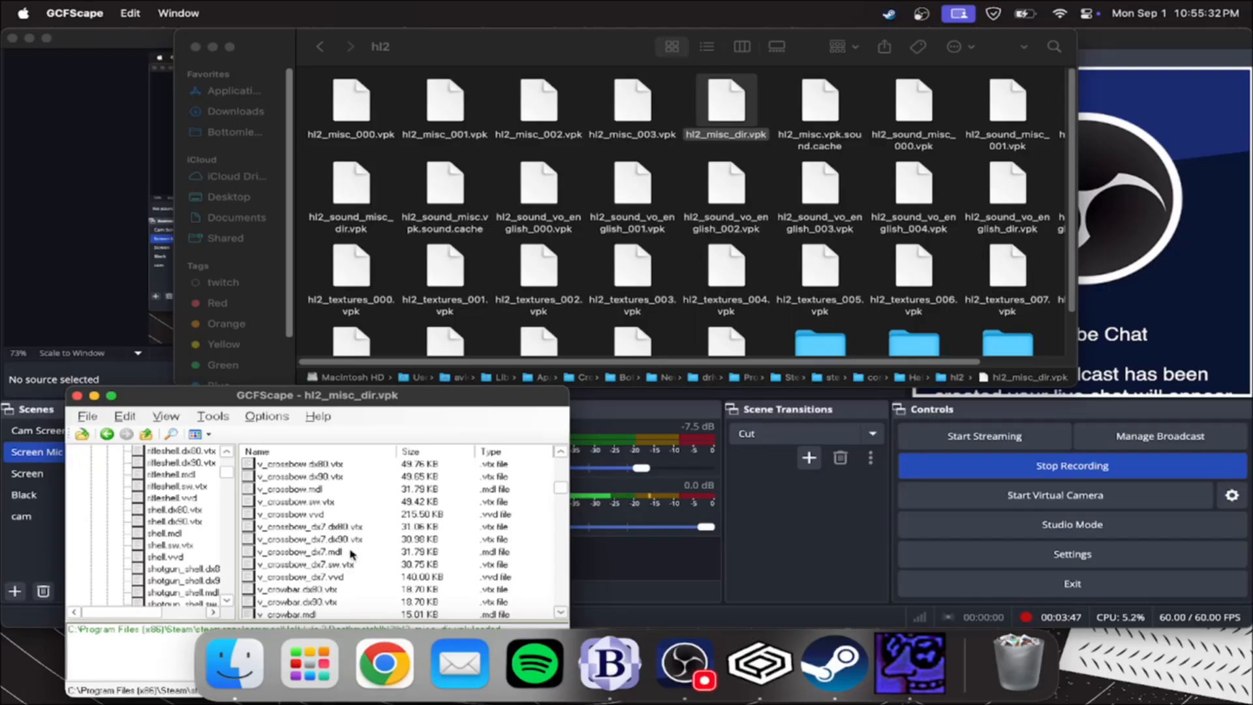
scroll(307, 526, up, 10)
click(308, 527)
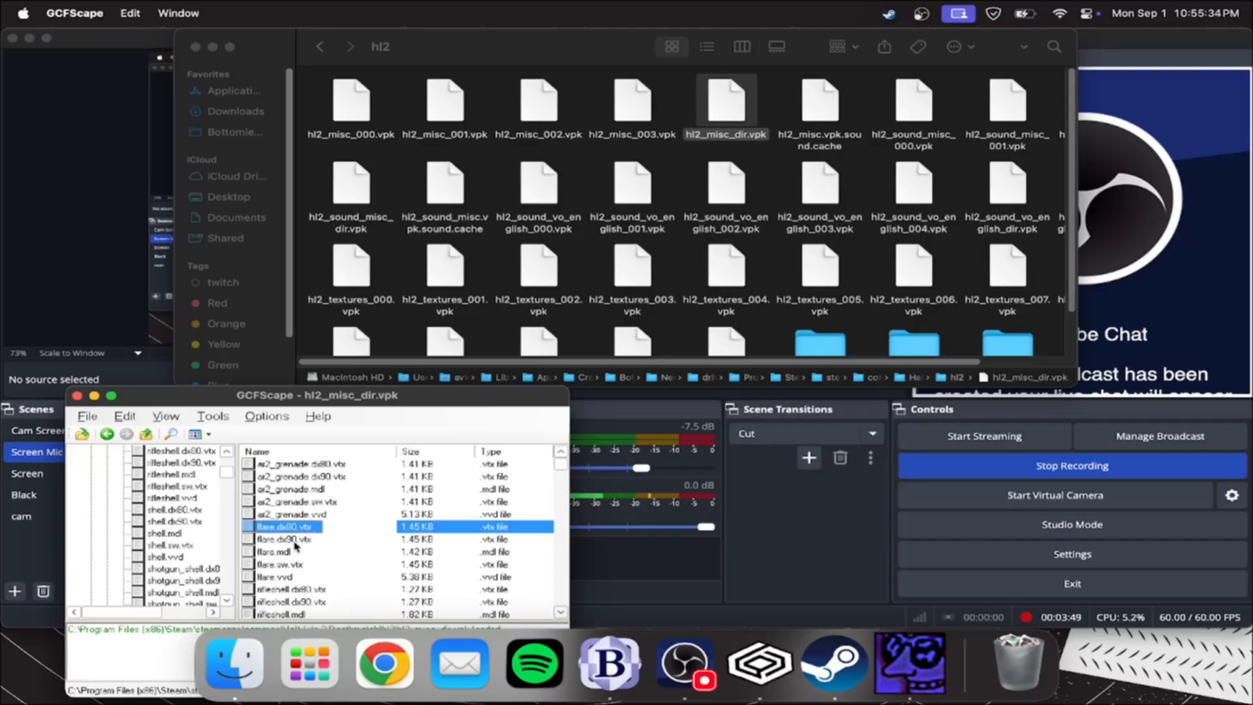
drag(290, 396, 289, 270)
scroll(307, 411, down, 6)
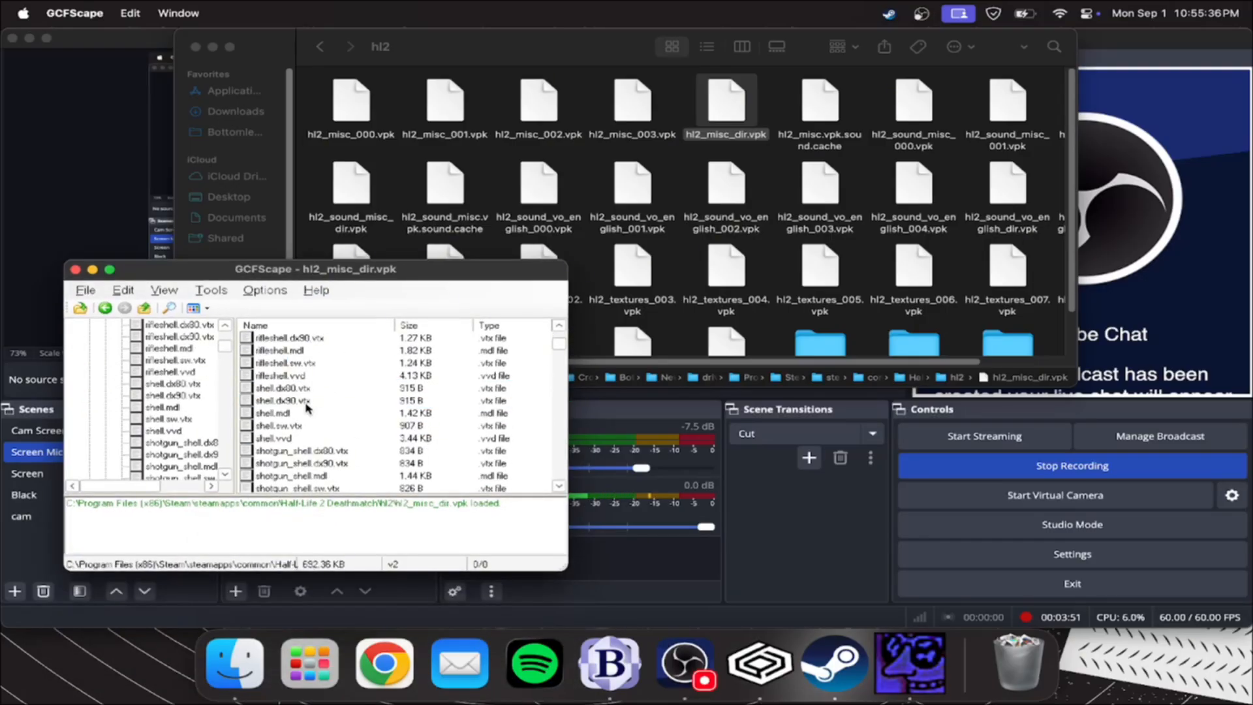
scroll(306, 411, down, 10)
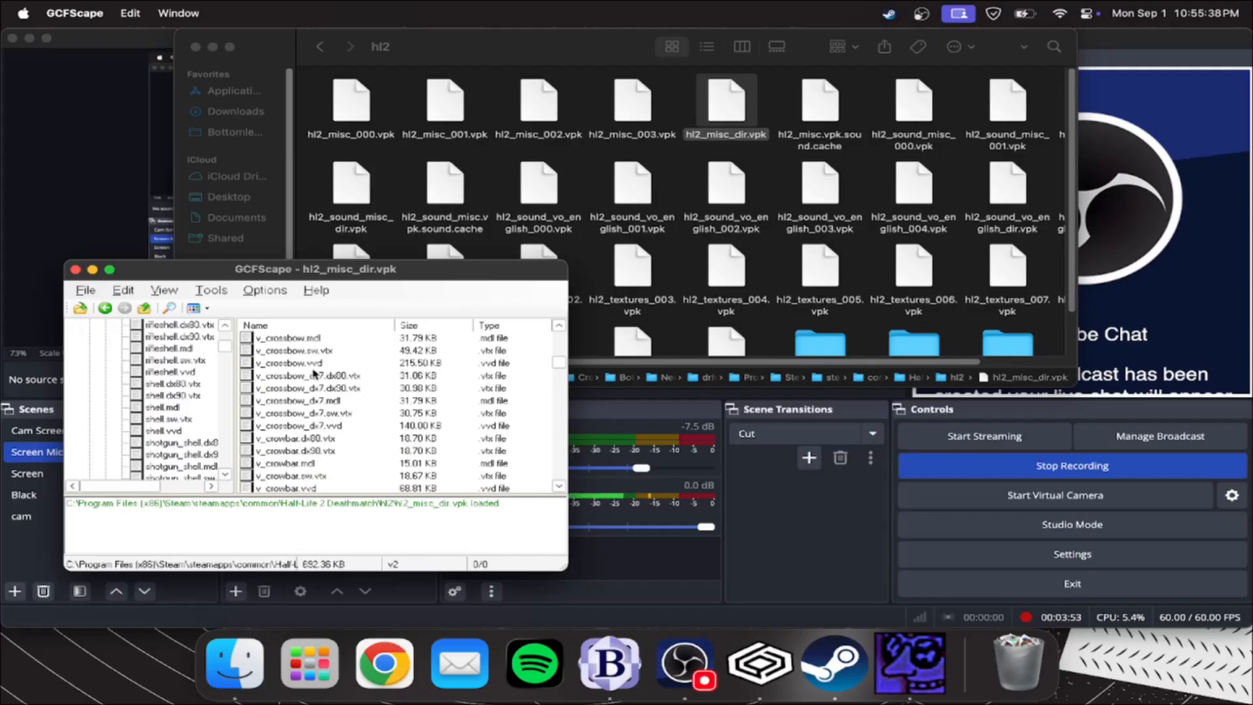
scroll(308, 360, up, 2)
click(310, 390)
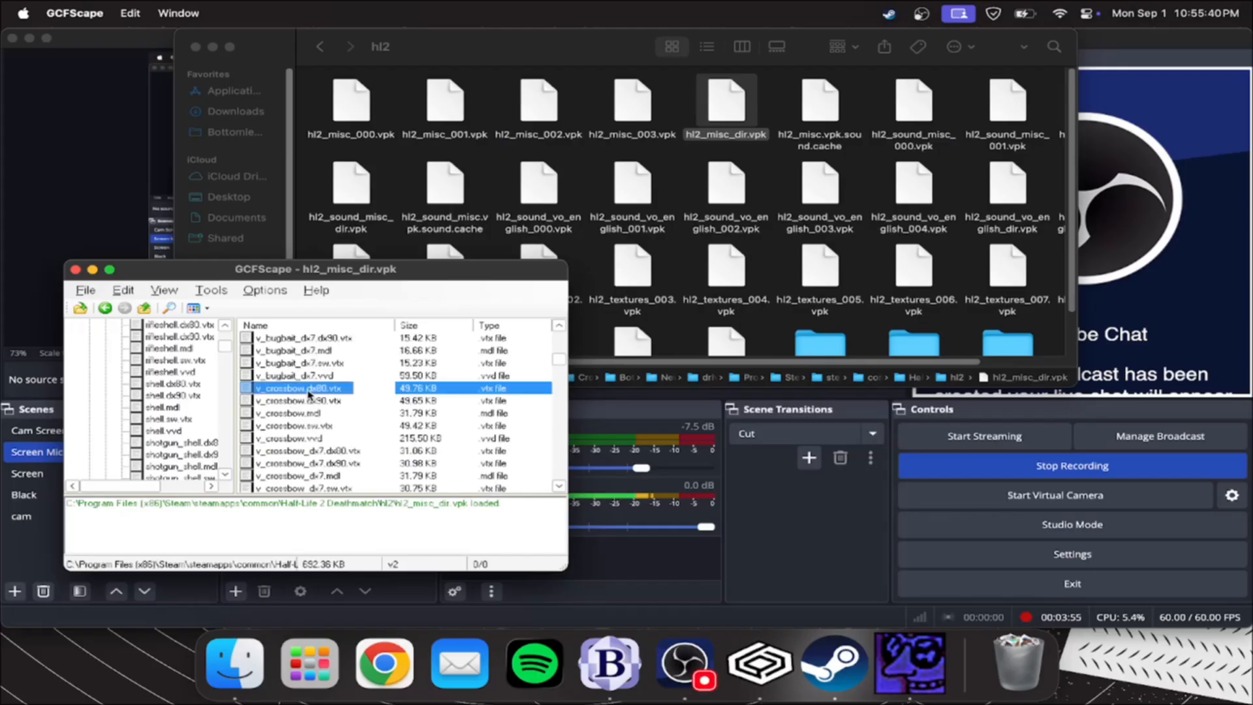
scroll(307, 411, down, 3)
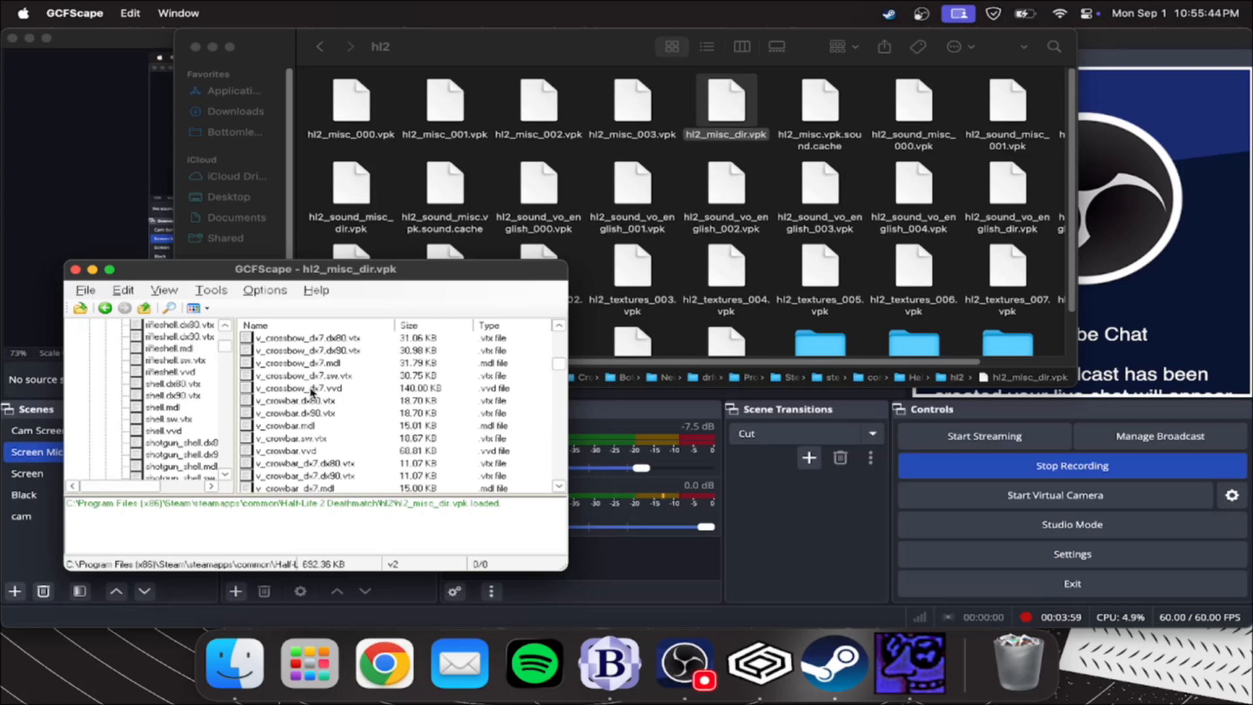
shift+click(311, 390)
scroll(312, 390, up, 2)
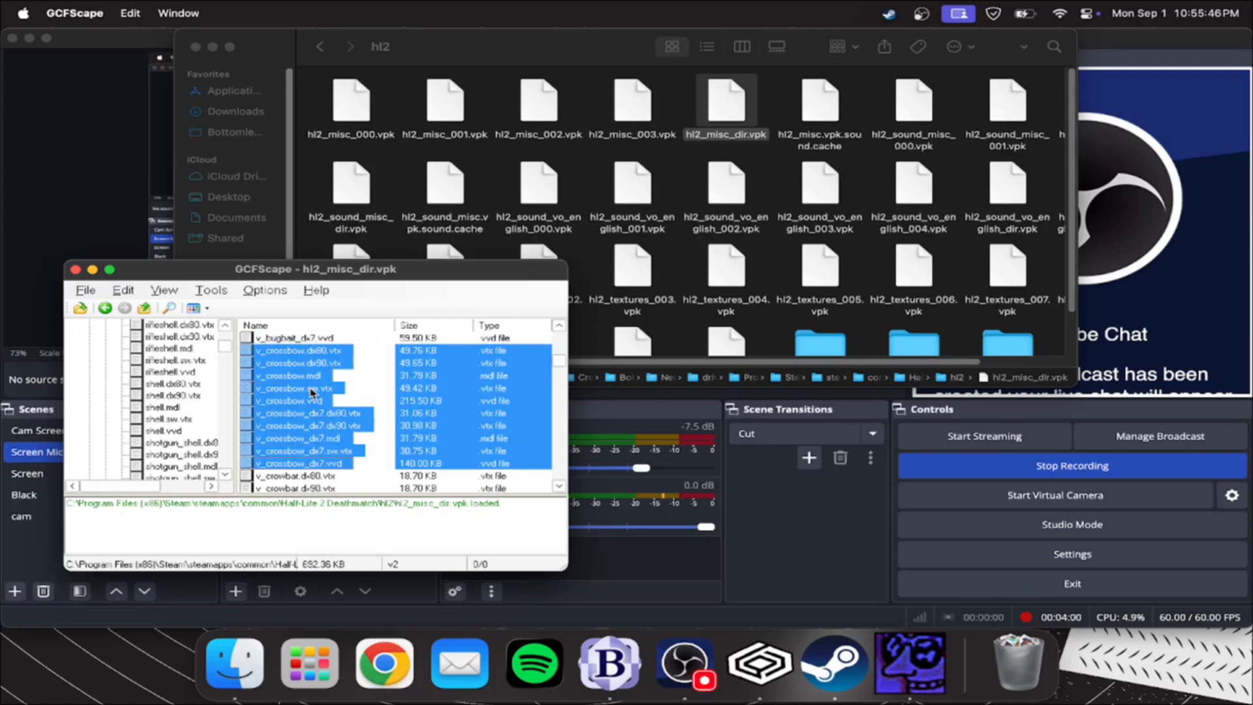
right_click(282, 393)
click(331, 399)
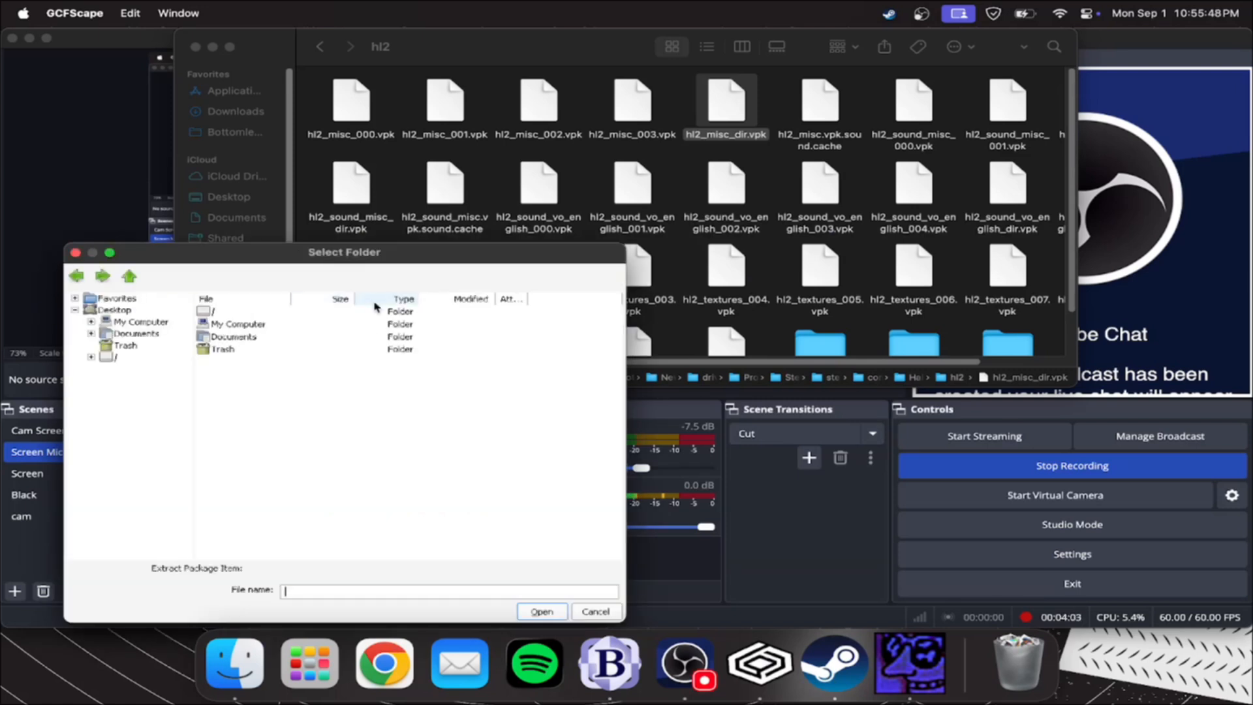
Create a folder named OG Crossbow in the Resources folder of HL2DM Model Port Tutorial under Downloads
click(317, 139)
click(235, 110)
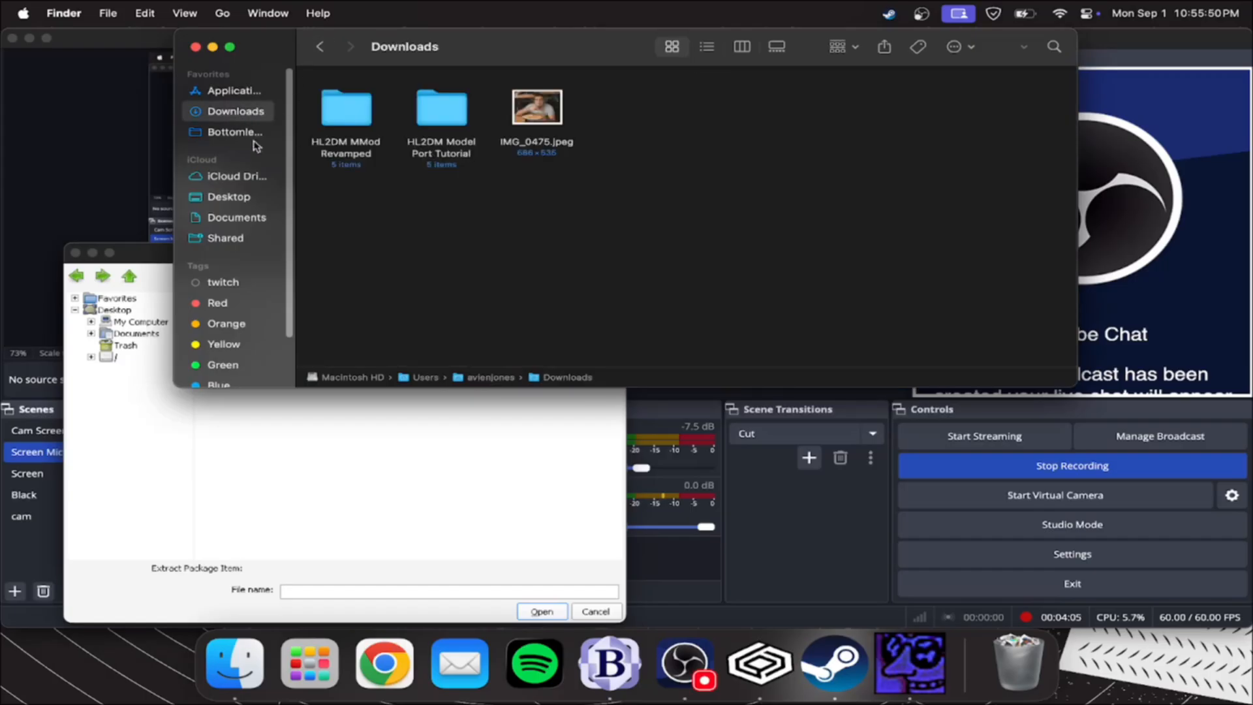
double_click(436, 121)
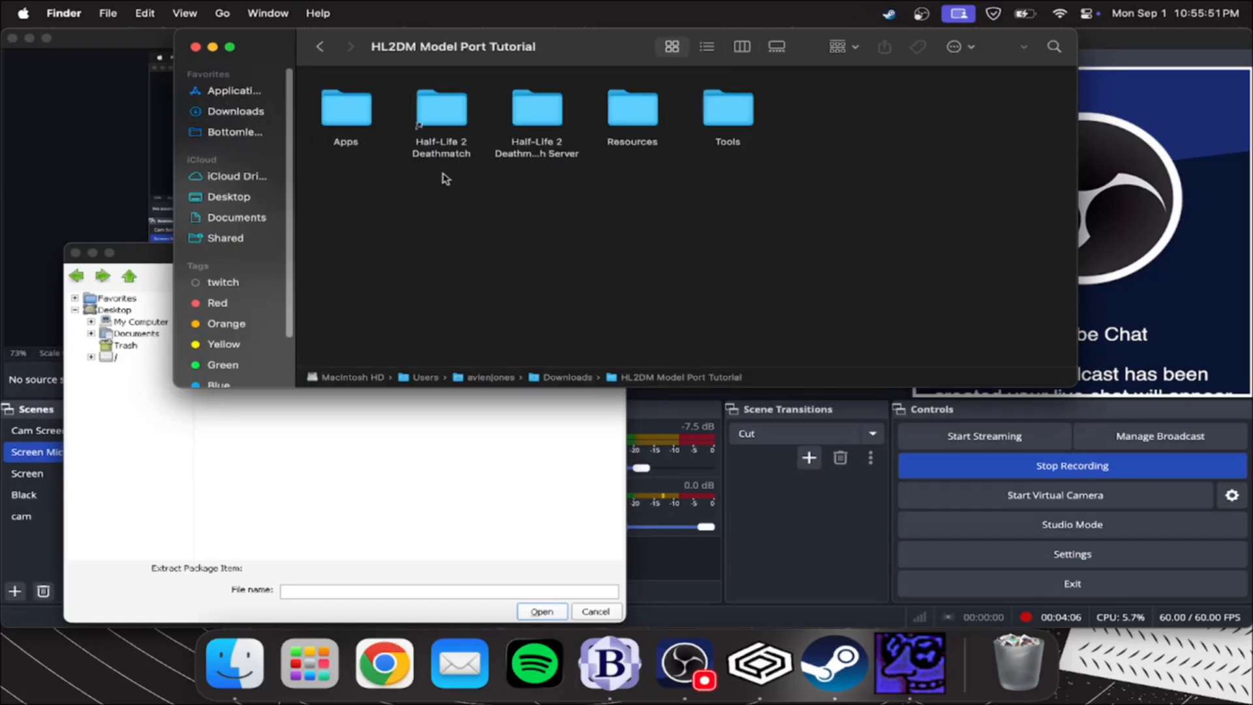
double_click(642, 125)
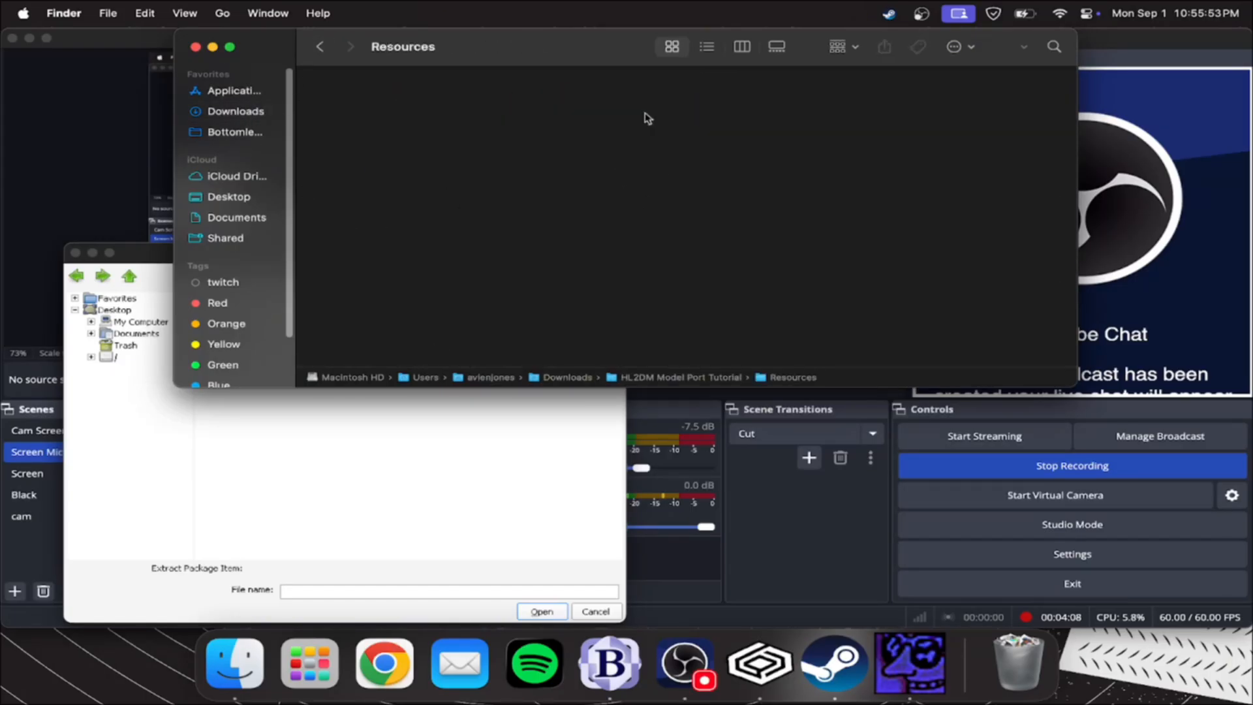
right_click(389, 114)
click(446, 123)
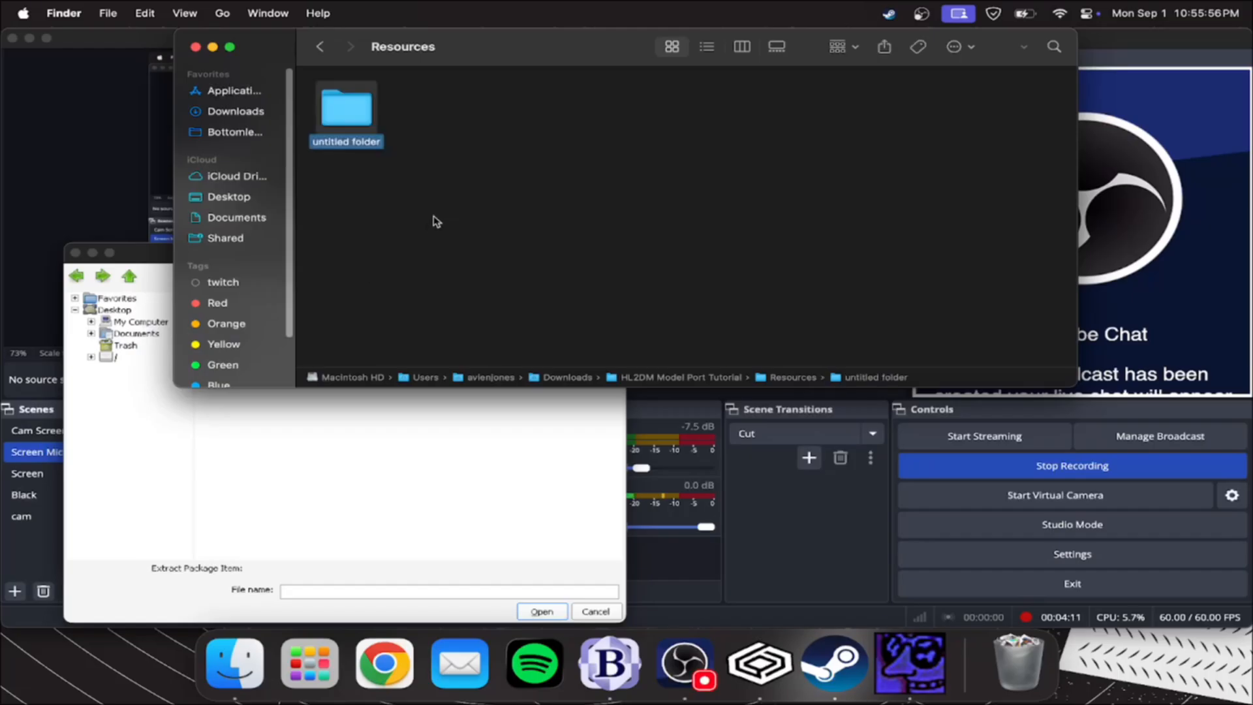
text(OG Crossbow)
key(Return)
click(809, 500)
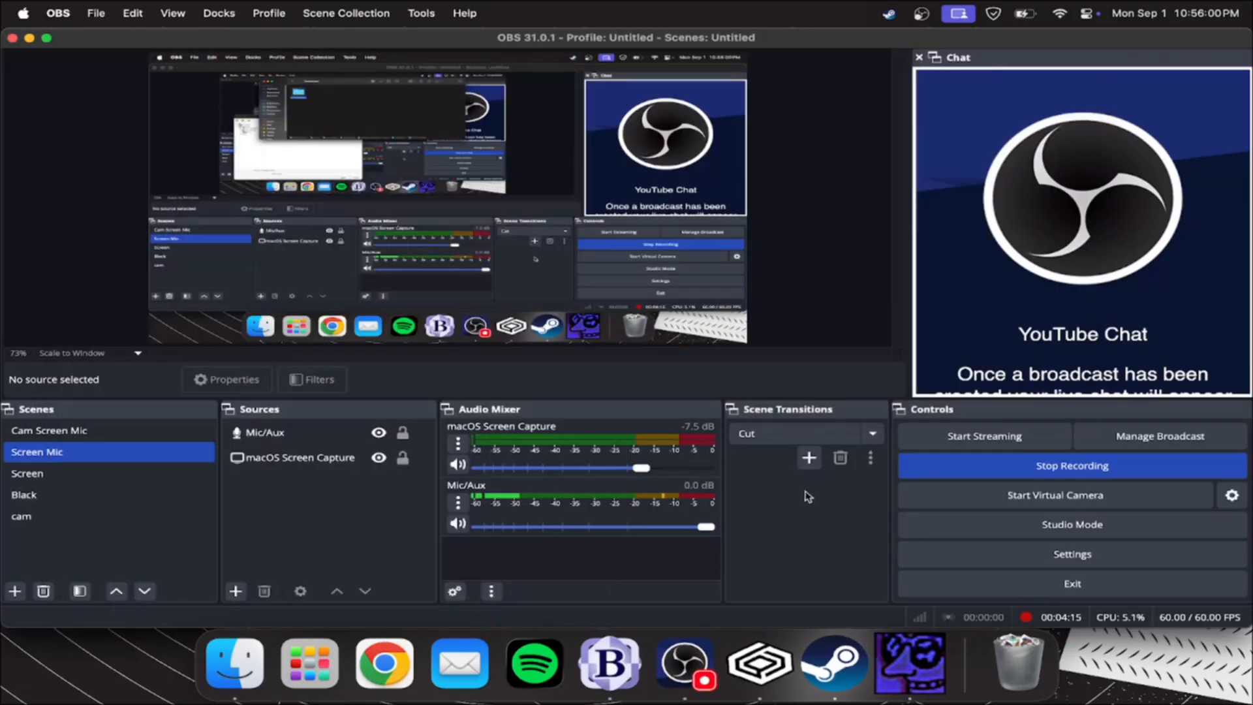
click(235, 662)
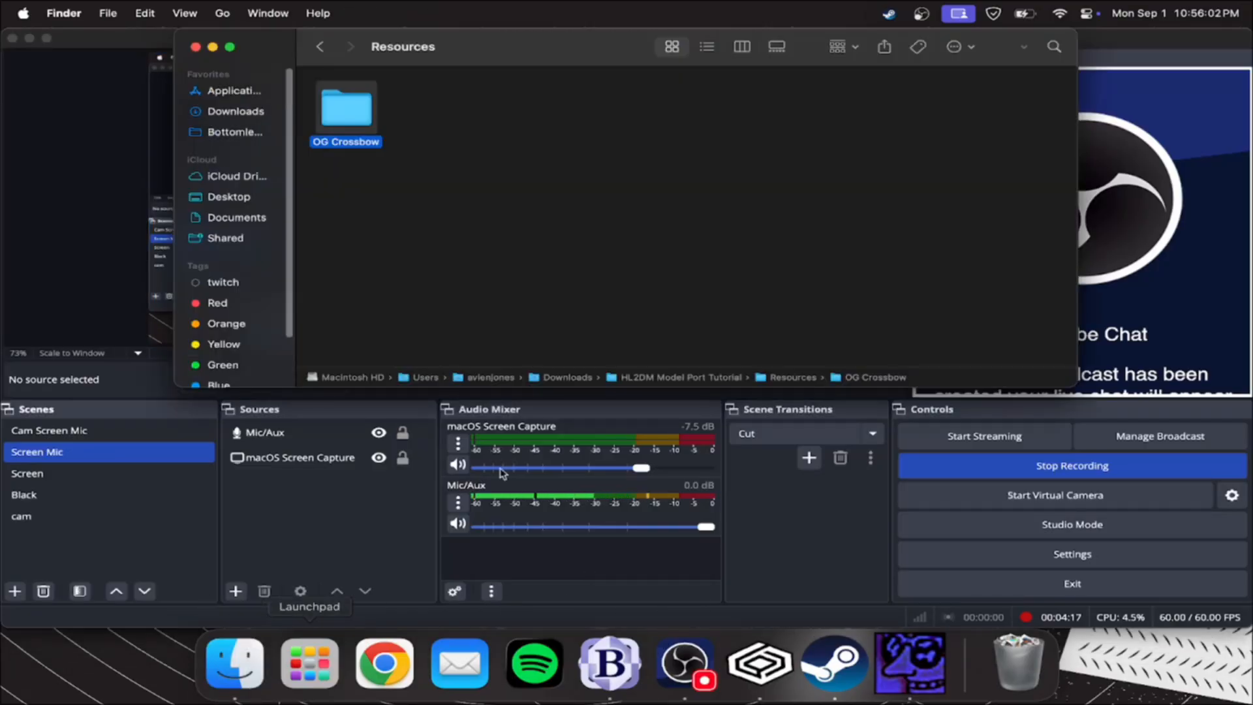
Extract the selected v_crossbow files into Downloads/HL2DM Model Port Tutorial/Resources/OG Crossbow with GCFScape
click(911, 662)
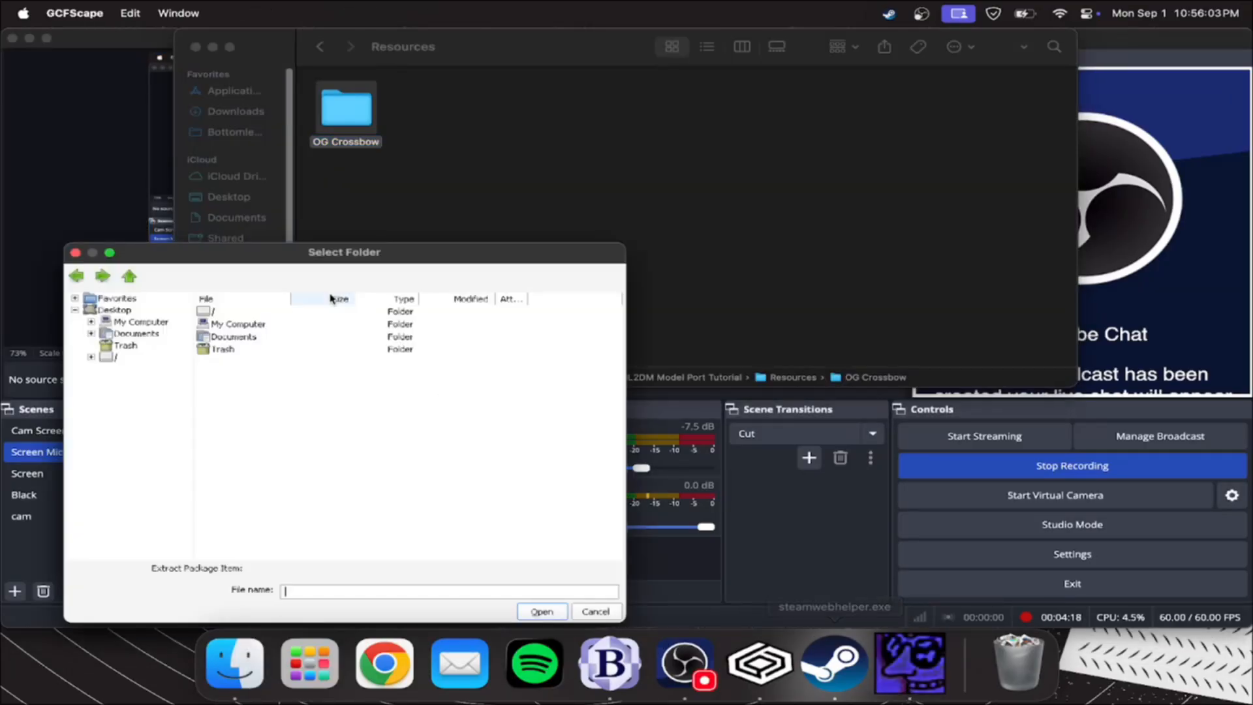
click(91, 357)
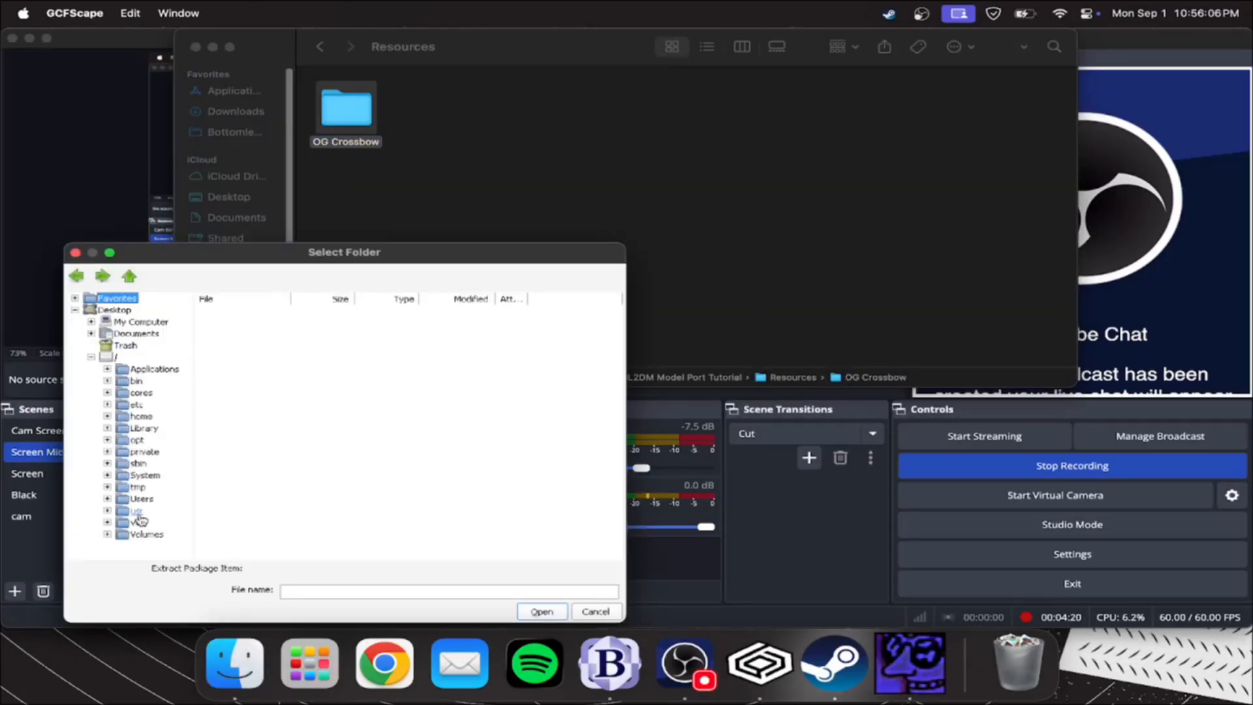
click(108, 498)
click(124, 510)
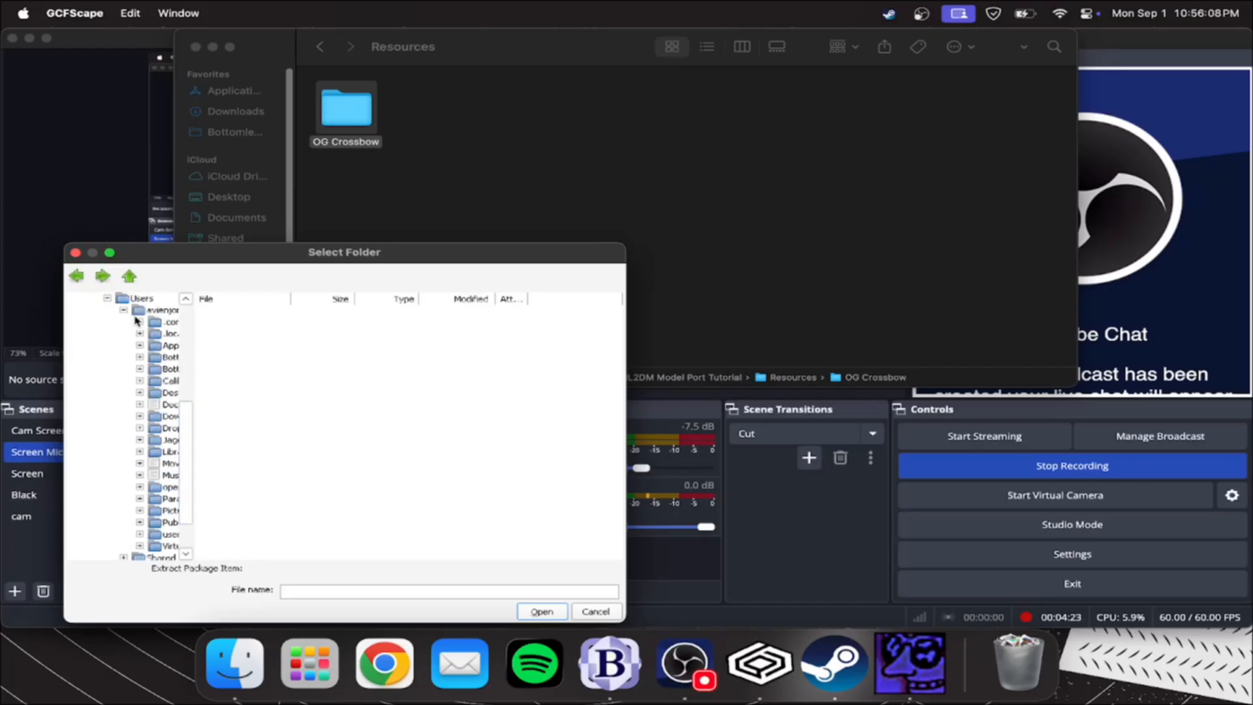
click(157, 310)
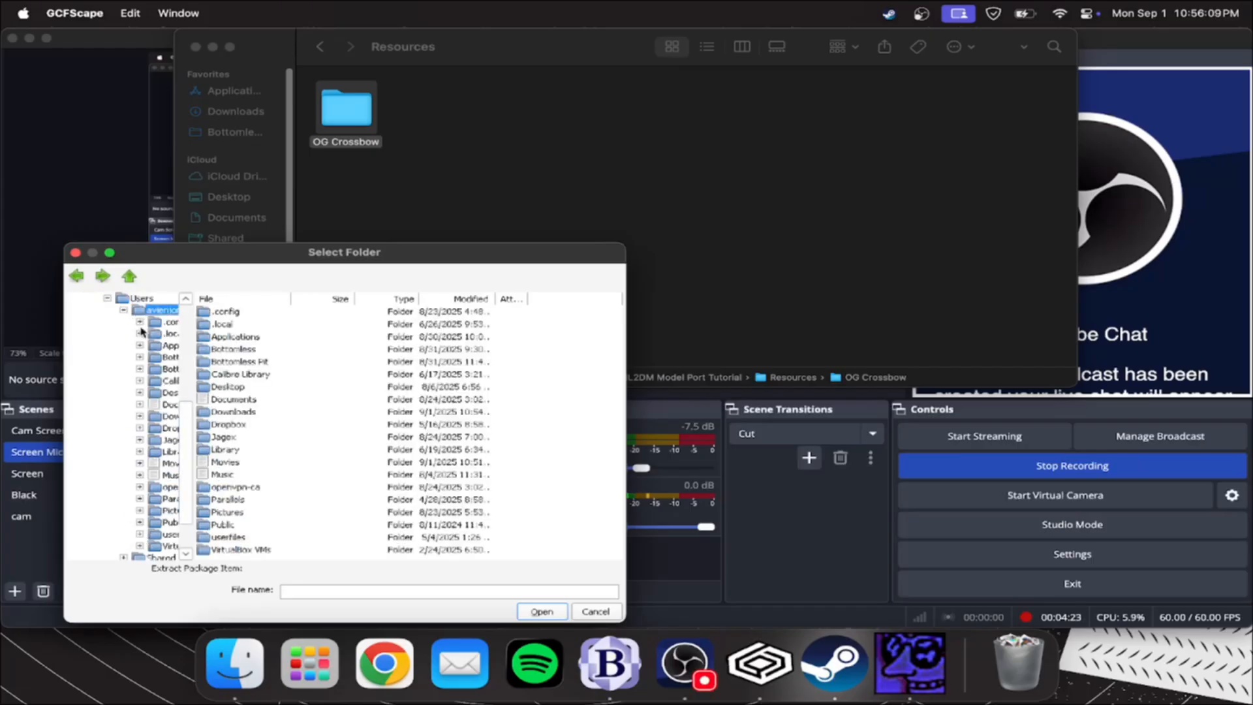
double_click(230, 413)
double_click(215, 325)
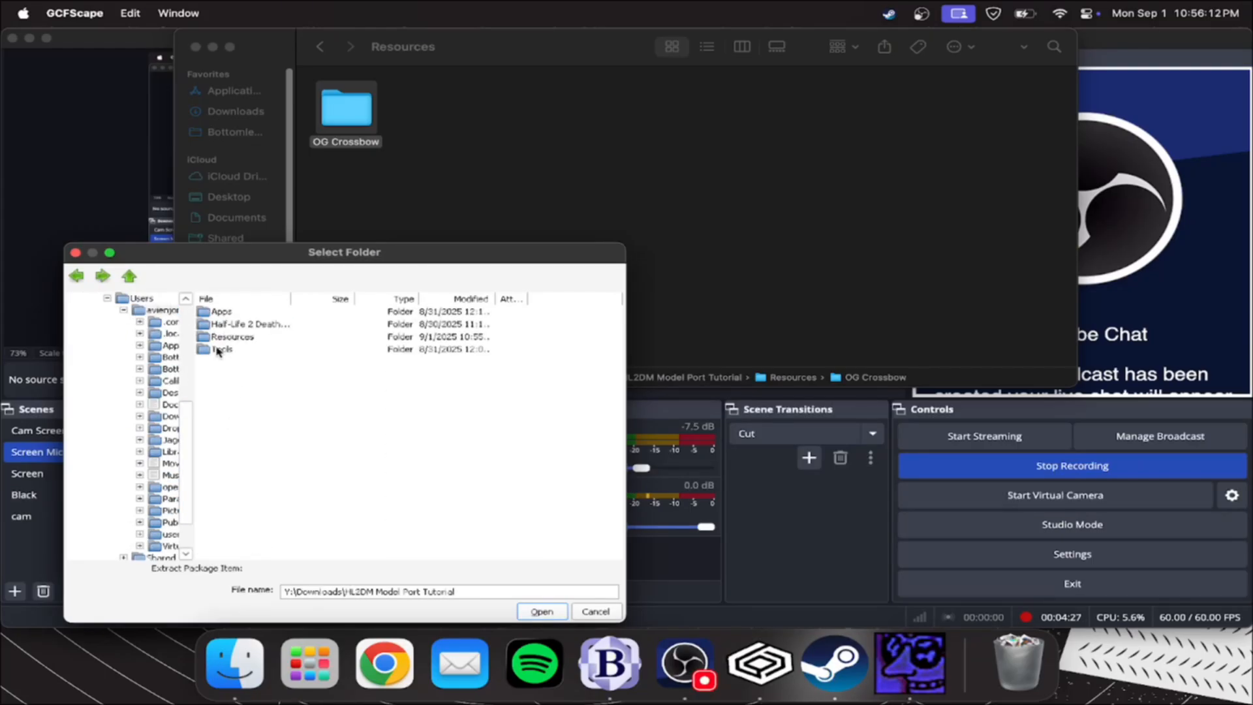
double_click(230, 337)
double_click(225, 311)
click(542, 611)
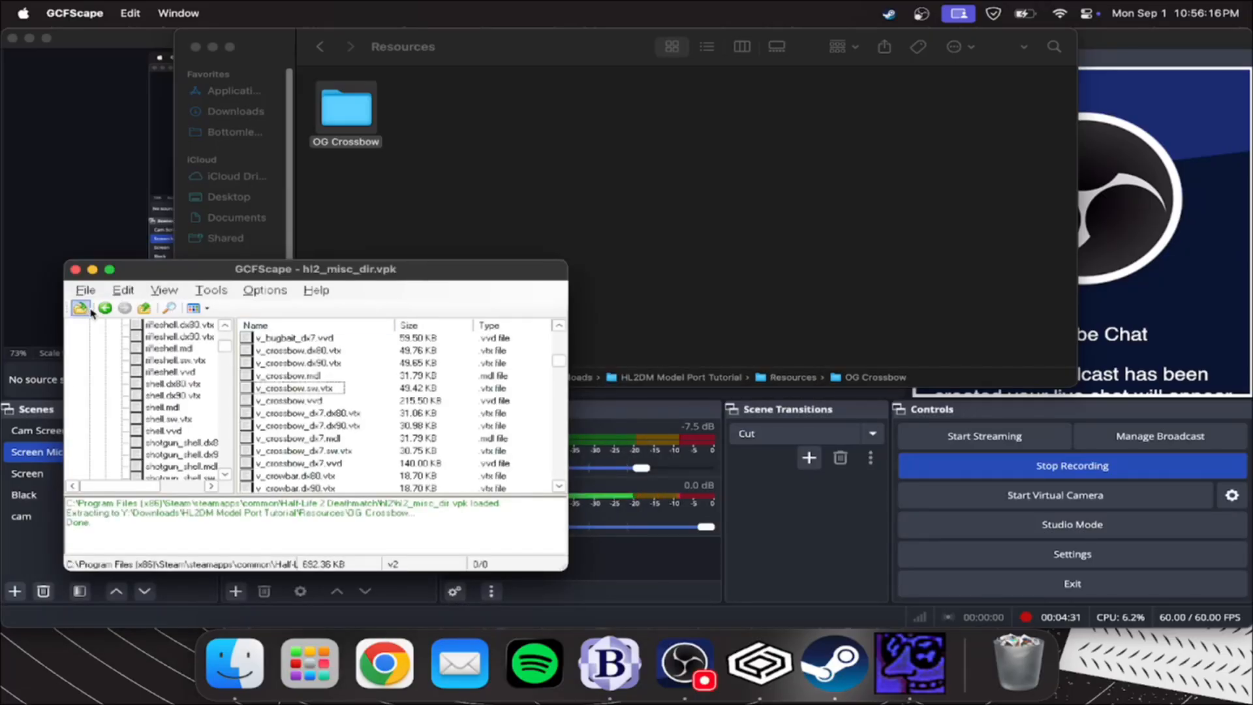
Open Steam's sourcemods folder inside steamapps, reached through the Half-Life 2 Deathmatch folder of HL2DM Model Port Tutorial
click(253, 677)
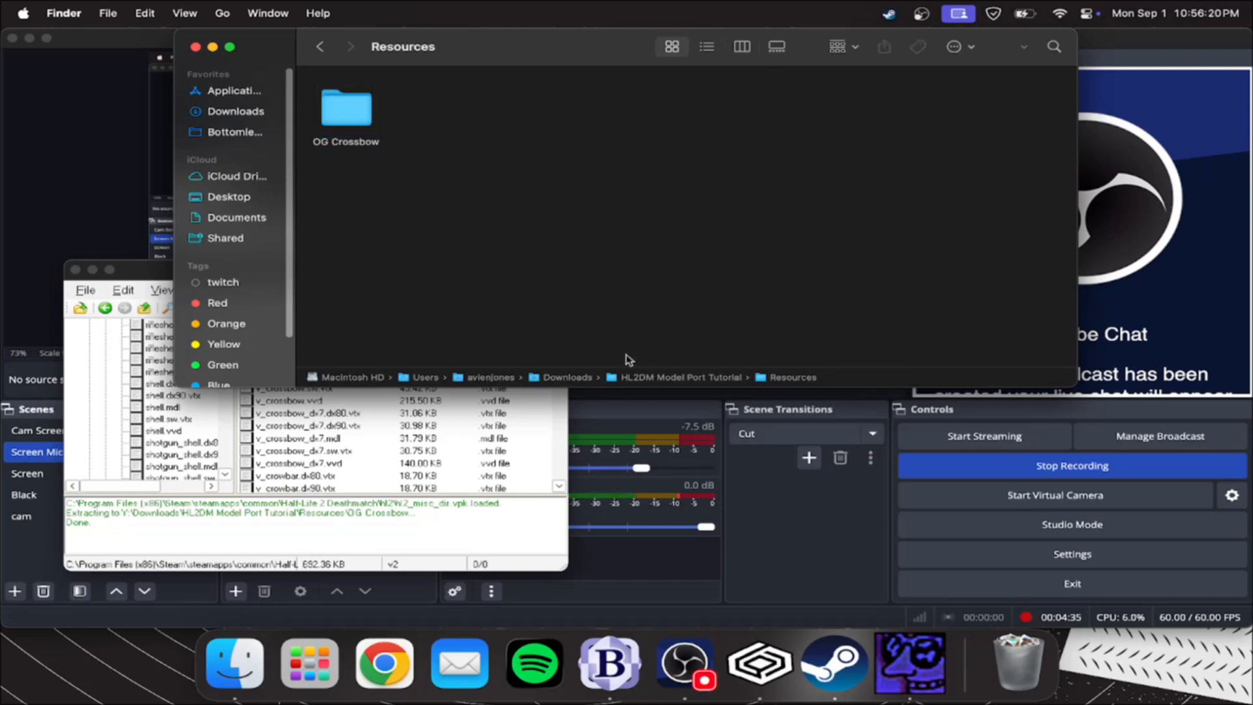
click(320, 46)
click(459, 114)
double_click(459, 114)
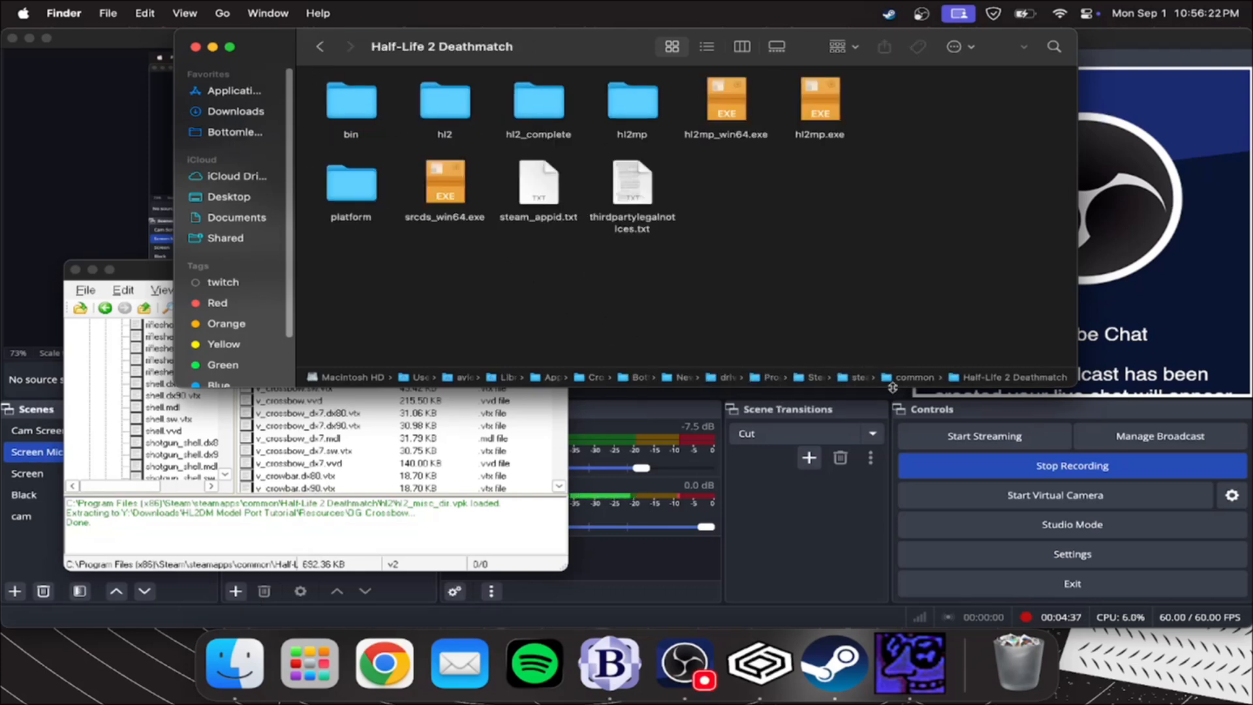
double_click(873, 380)
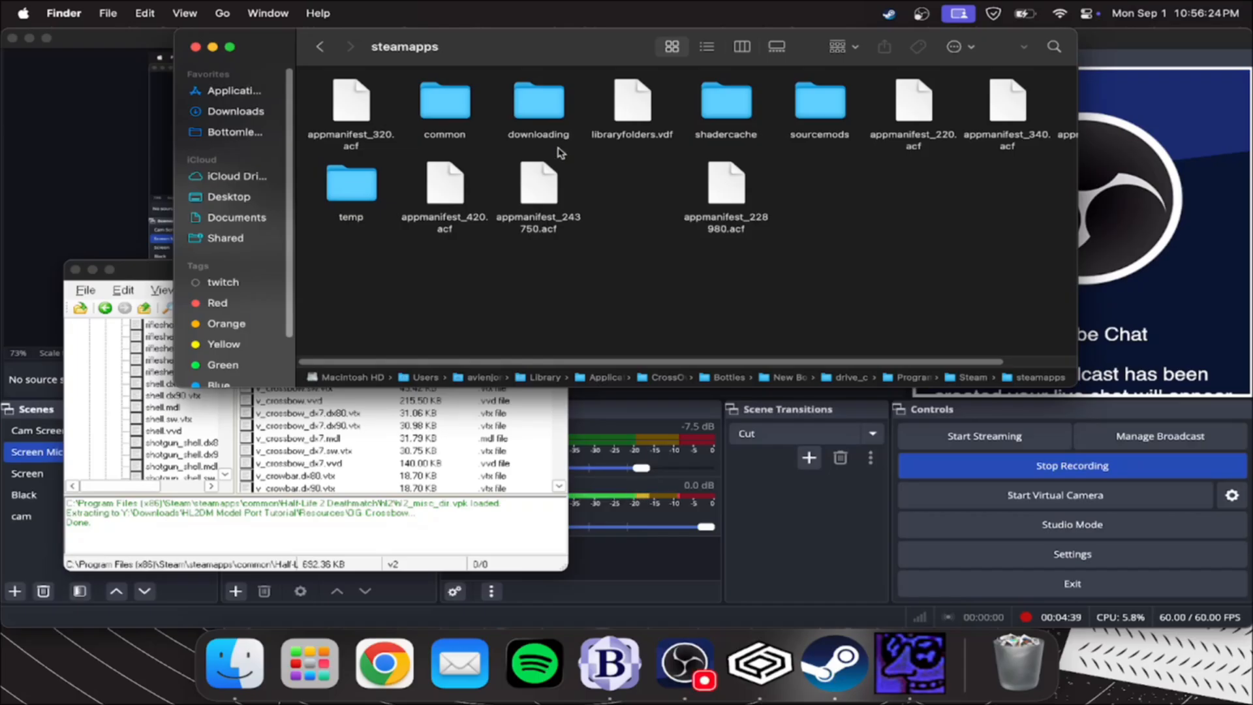
double_click(824, 116)
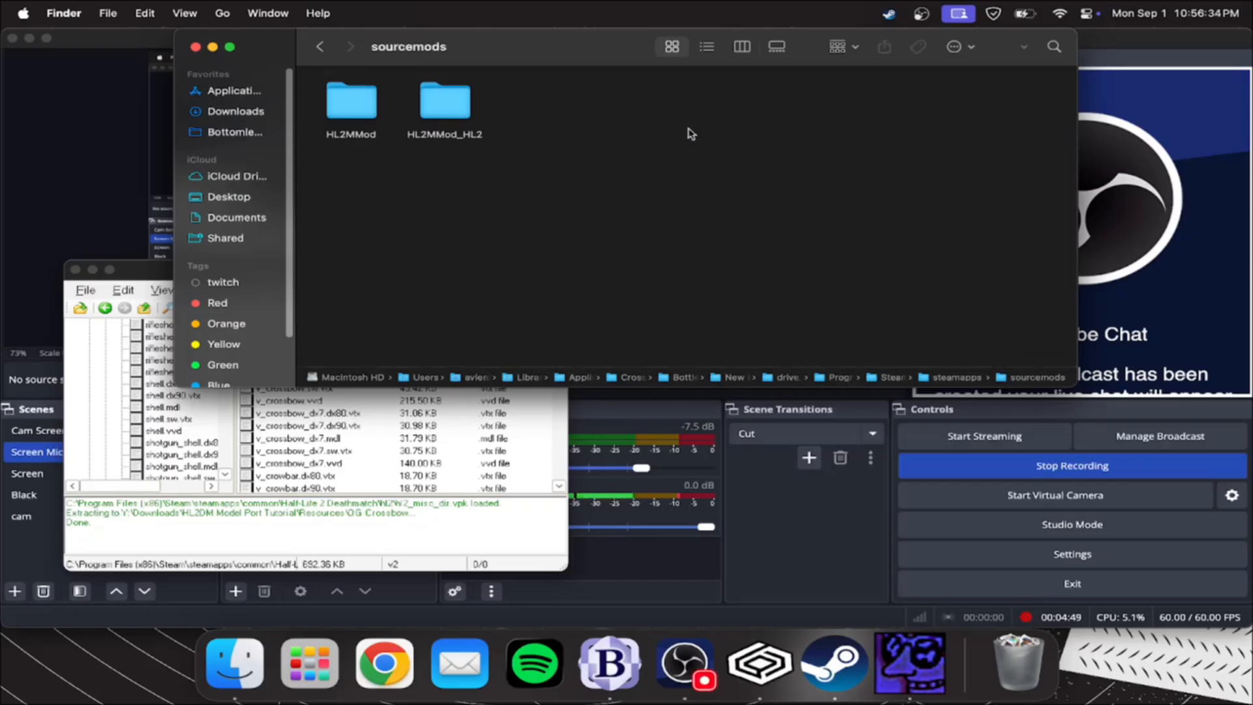
Load Art_dir.vpk from the VPKs folder of the HL2MMod mod into GCFScape
double_click(443, 107)
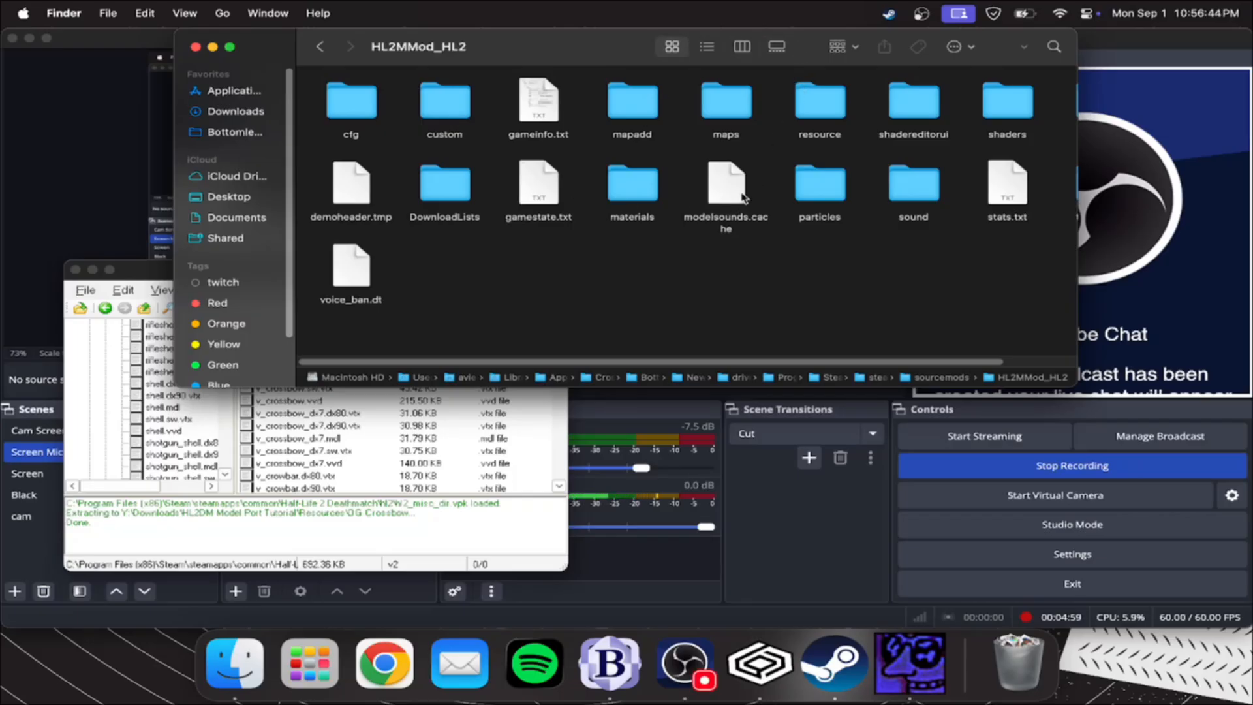
click(319, 46)
double_click(351, 102)
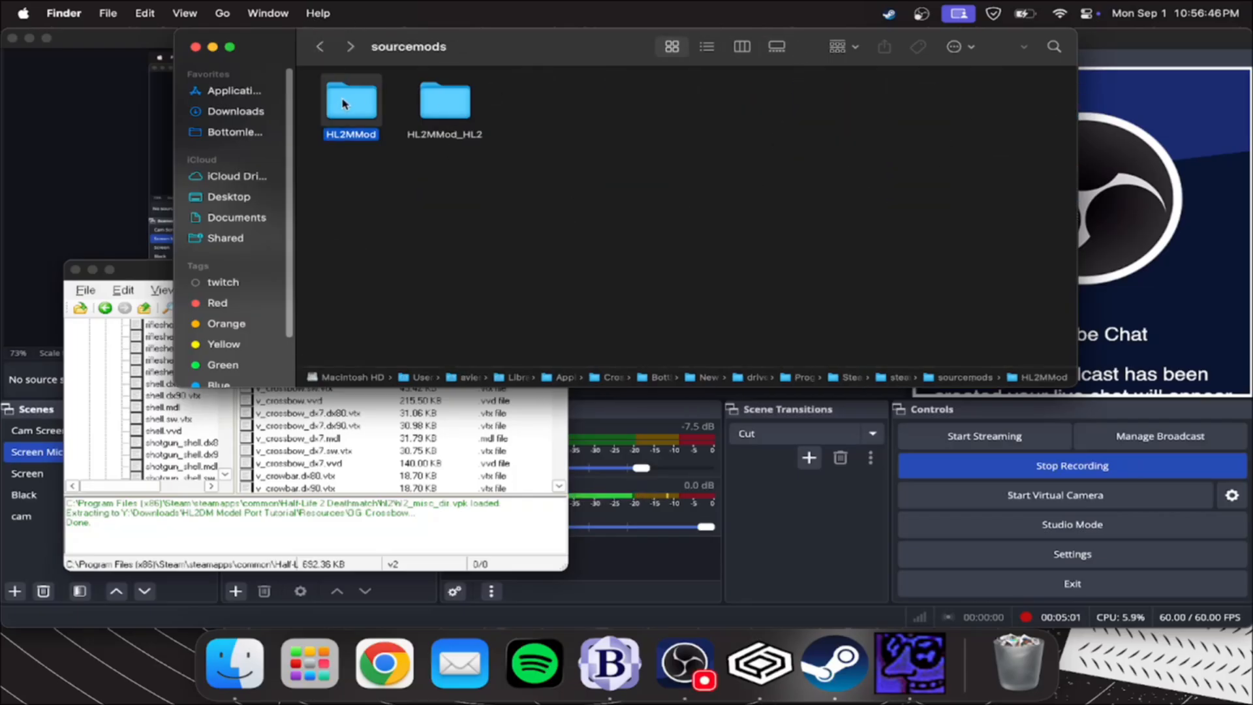
click(1010, 104)
double_click(1011, 104)
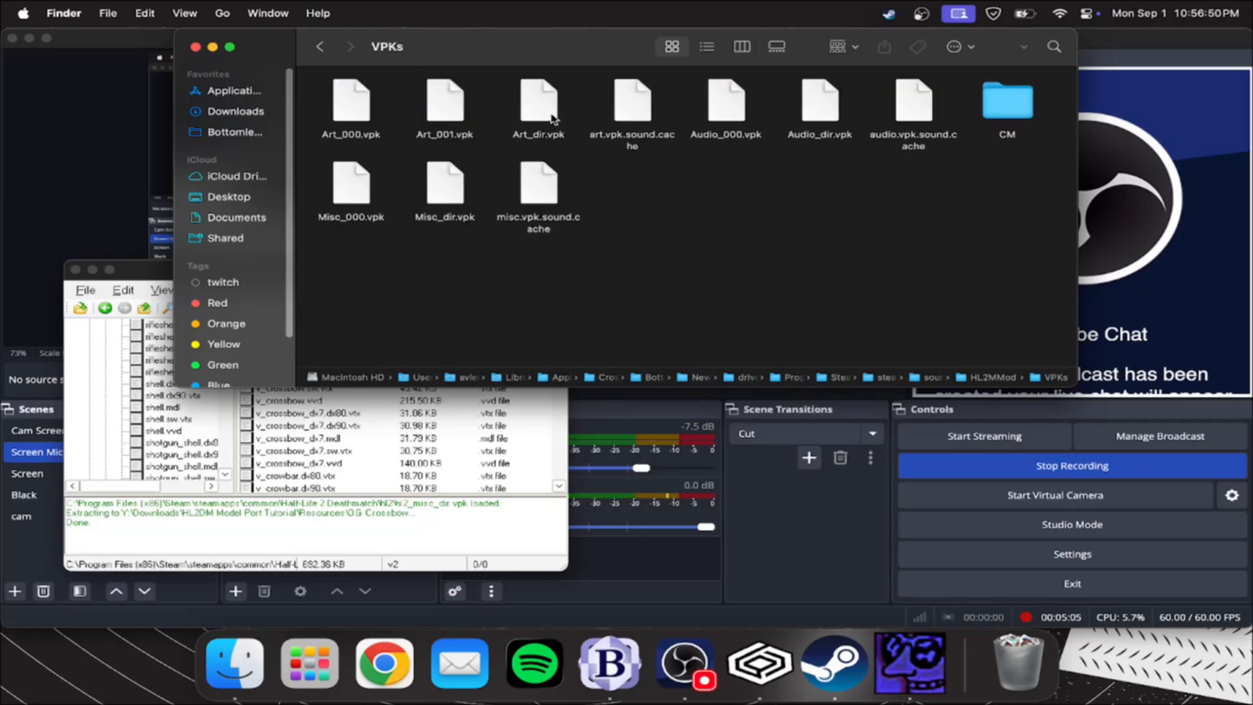
drag(548, 109, 115, 384)
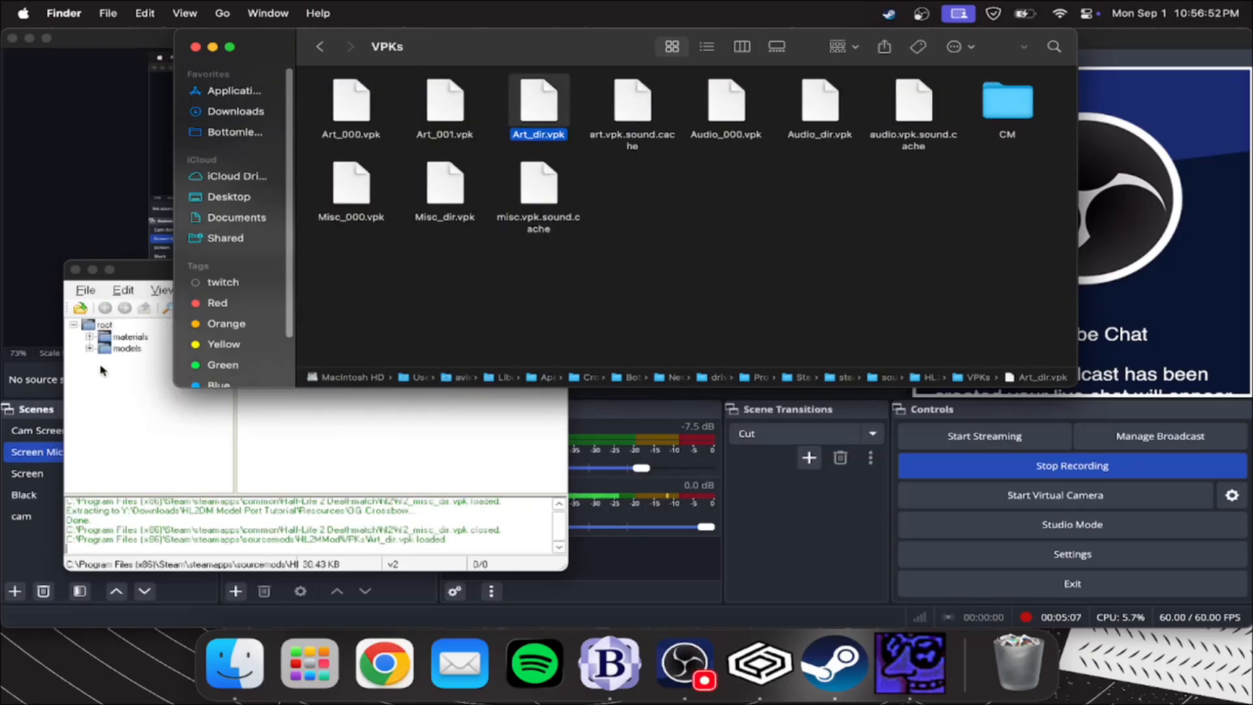
Open the weapons folder under models in the Art_dir.vpk package and find the v_crossbow files
click(89, 349)
scroll(258, 385, down, 1)
scroll(273, 358, up, 1)
double_click(273, 361)
scroll(308, 393, down, 2)
scroll(306, 380, down, 10)
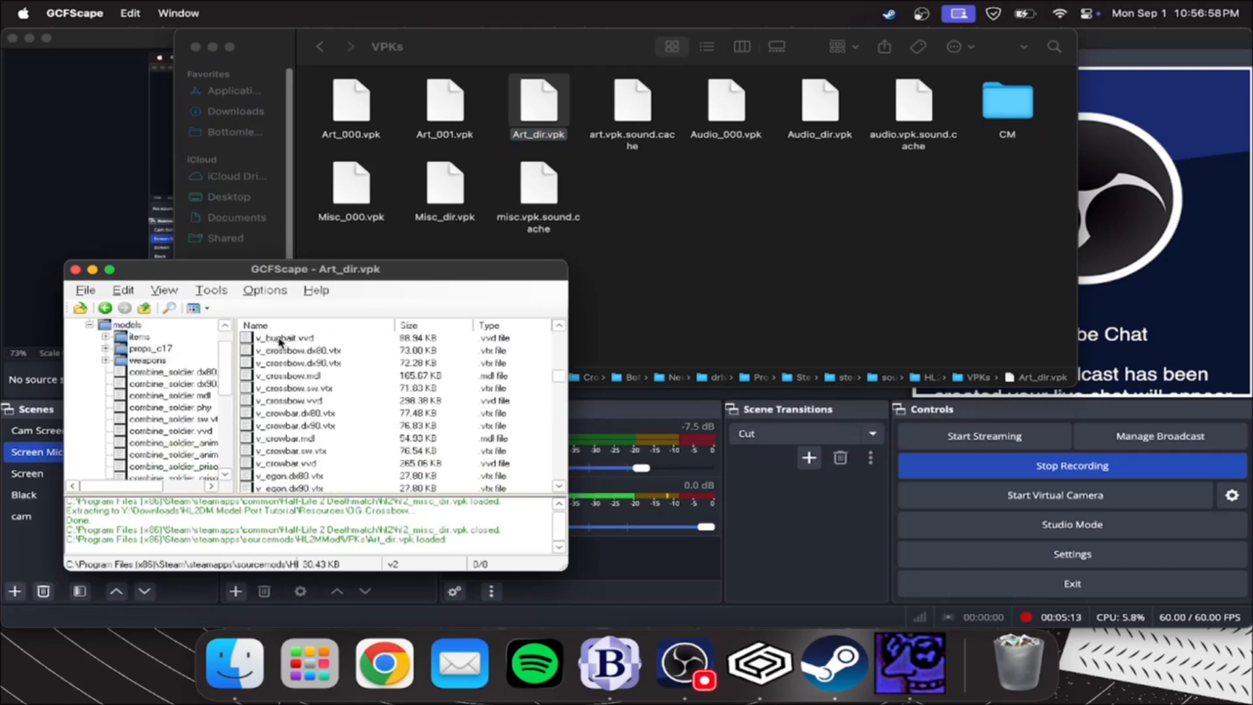
click(289, 352)
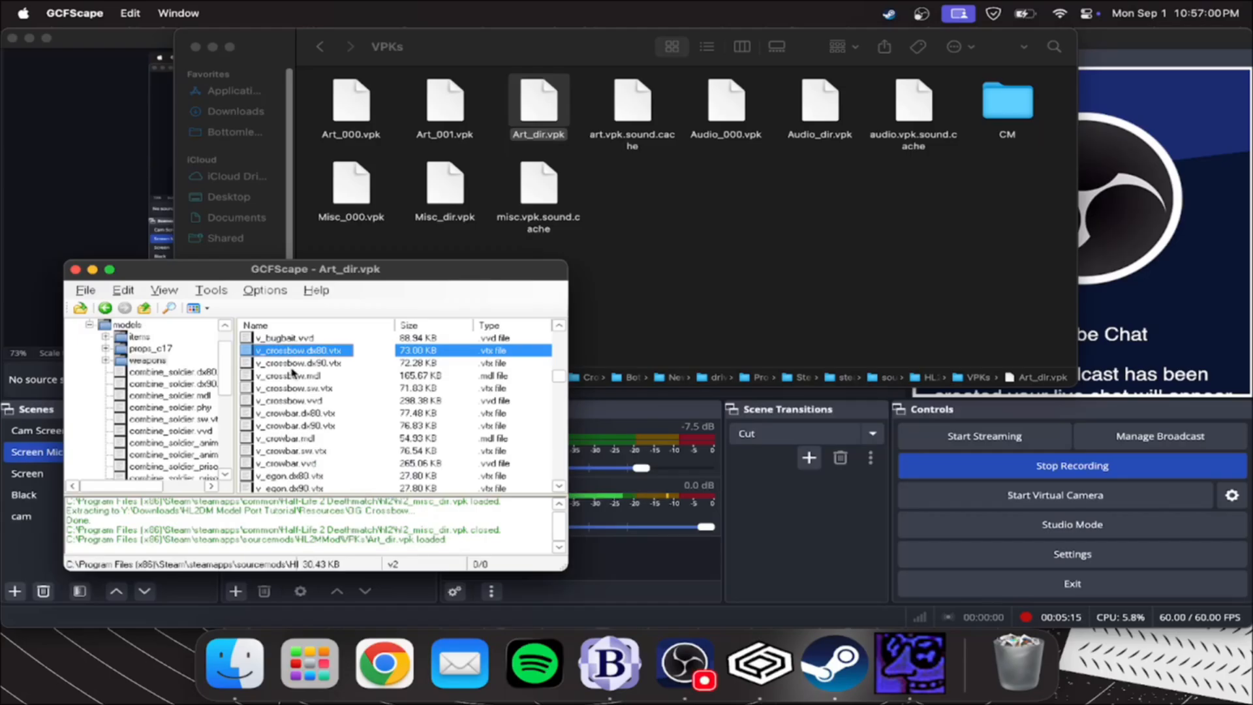
click(297, 404)
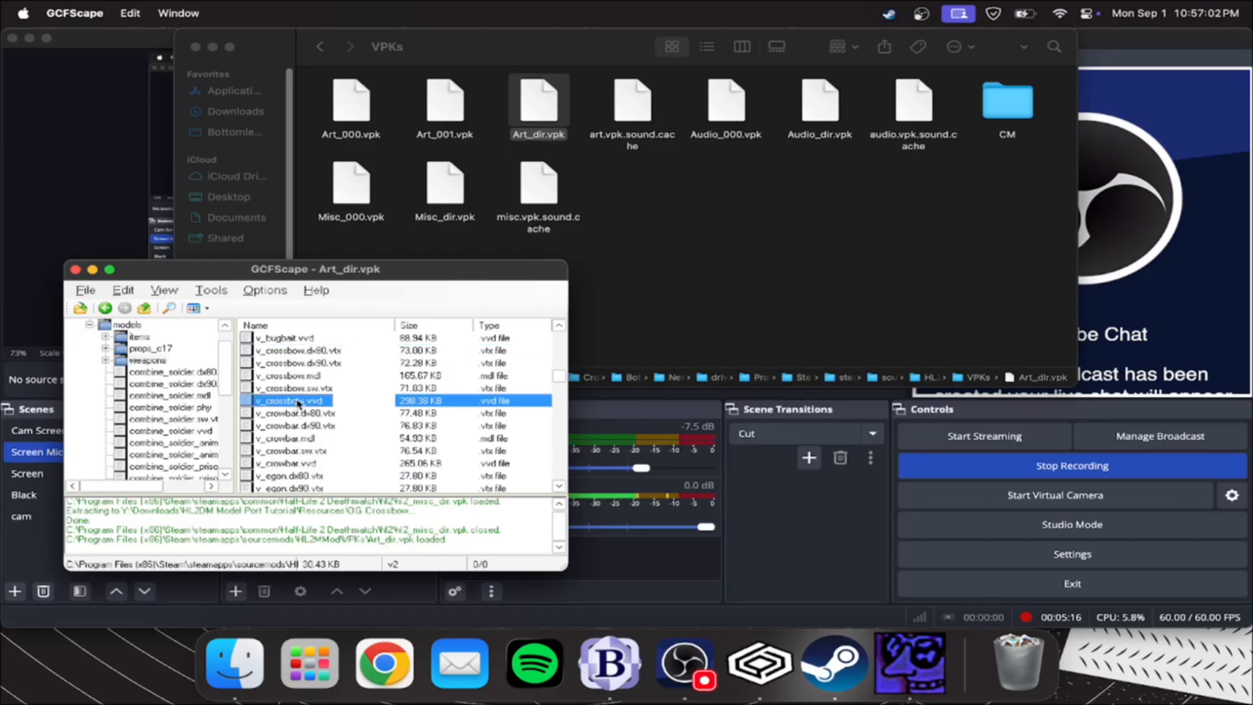
shift+click(293, 353)
right_click(293, 375)
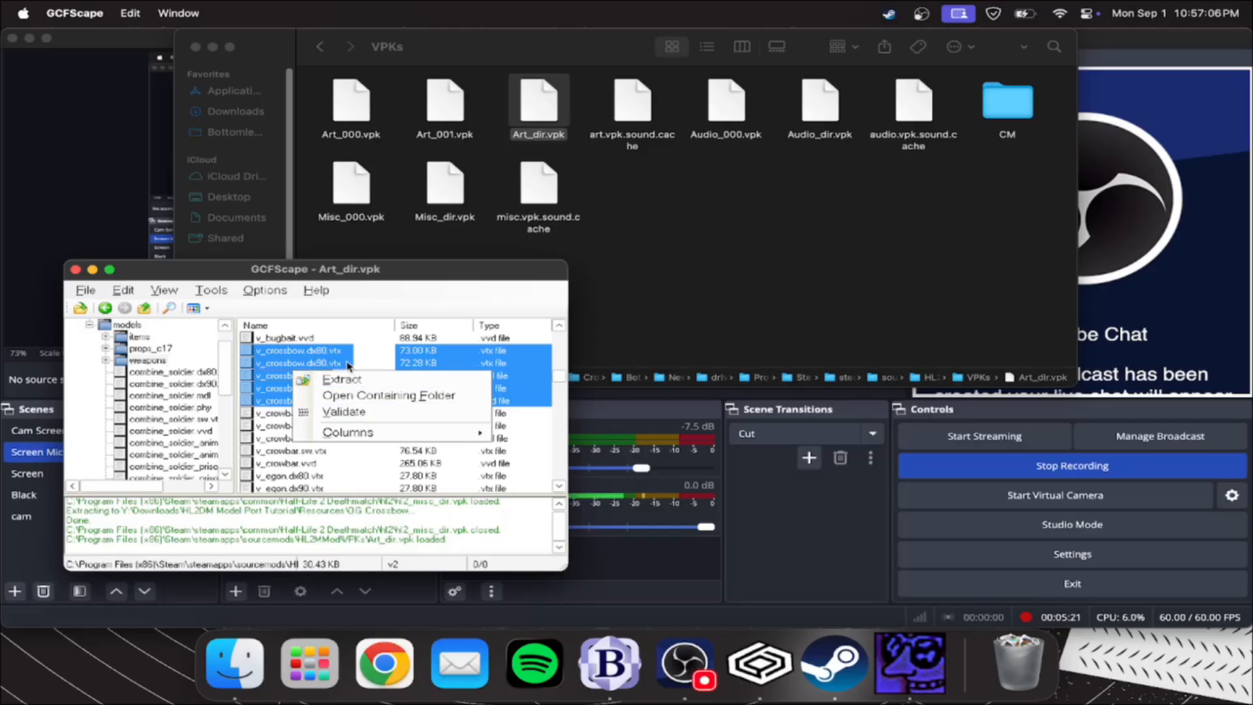
click(348, 363)
Create a folder named MMod Crowbow in the Resources folder of HL2DM Model Port Tutorial
click(638, 354)
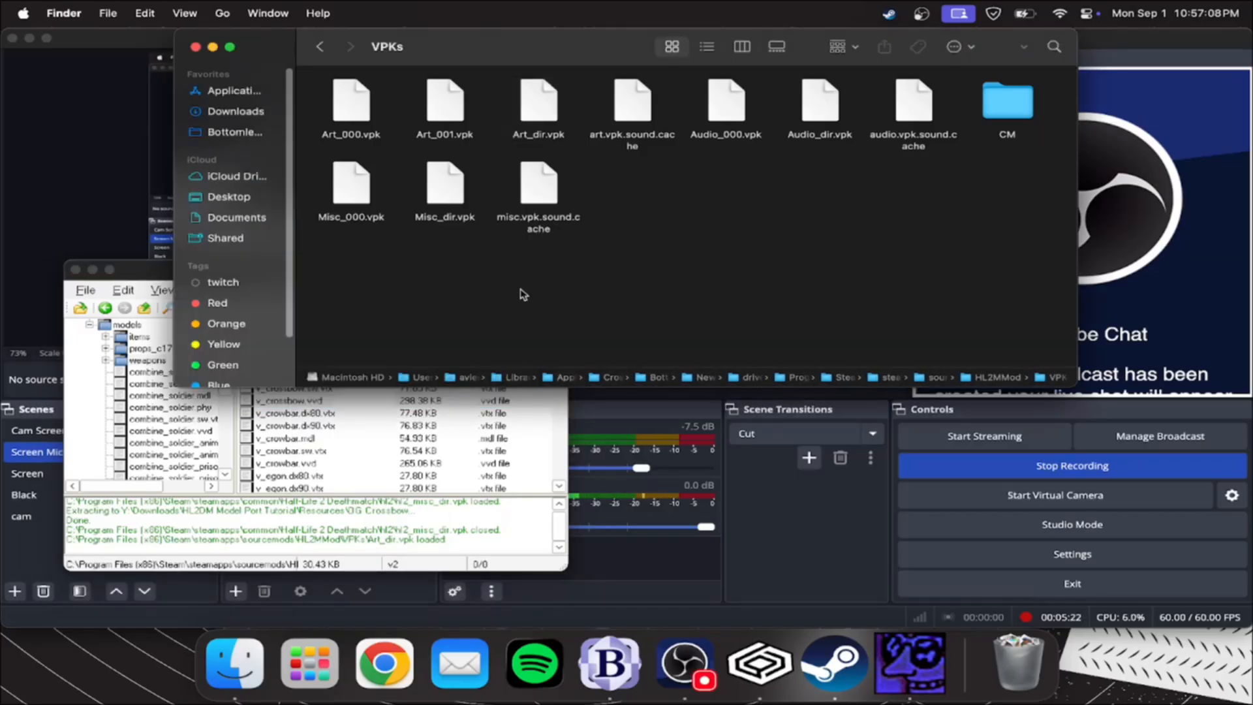
click(235, 112)
double_click(441, 104)
click(639, 111)
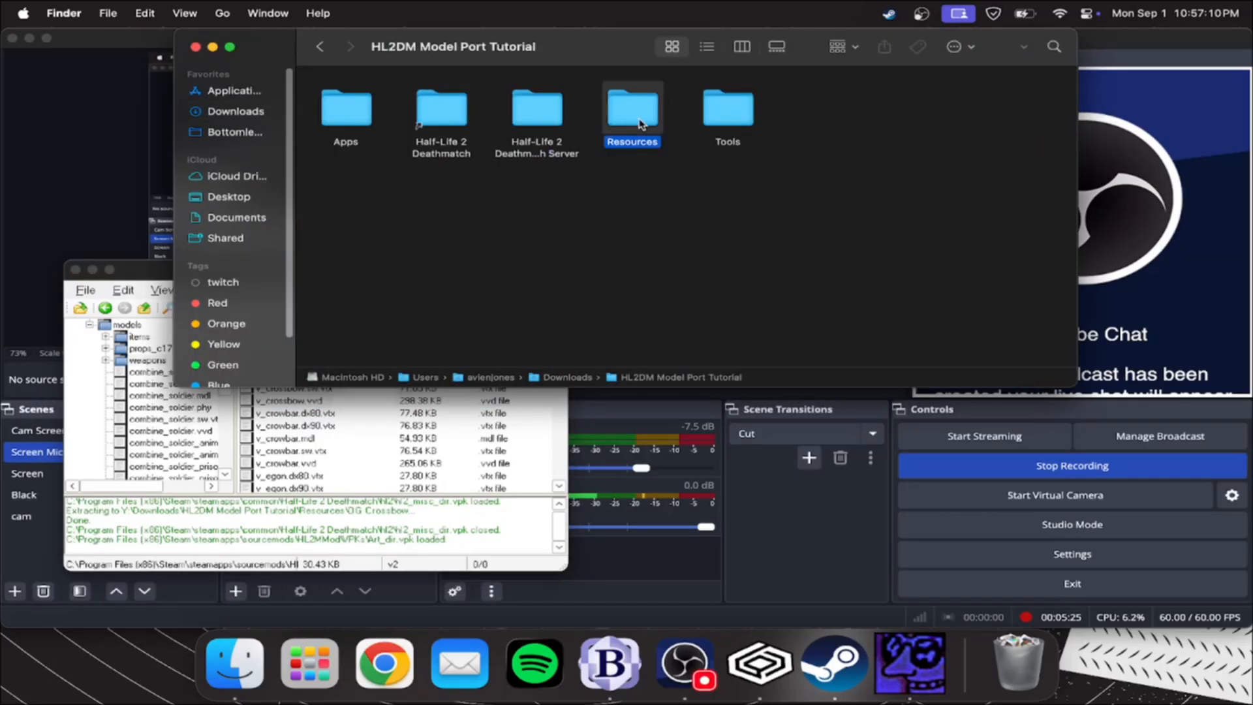
double_click(639, 124)
right_click(530, 132)
click(574, 135)
text(MMod Crowbow)
key(Return)
click(520, 272)
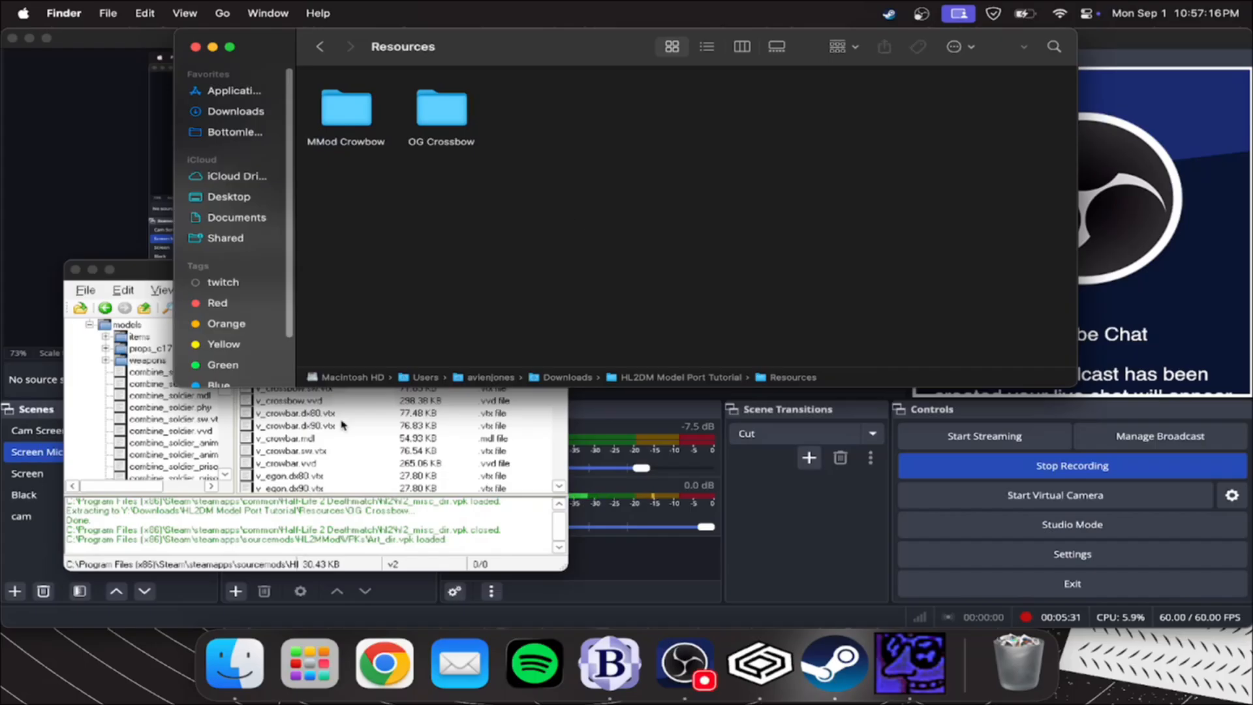
Extract the files v_crossbow.dx80.vtx through v_crossbow.vvd from Art_dir.vpk into the MMod Crowbow folder
click(283, 403)
click(305, 351)
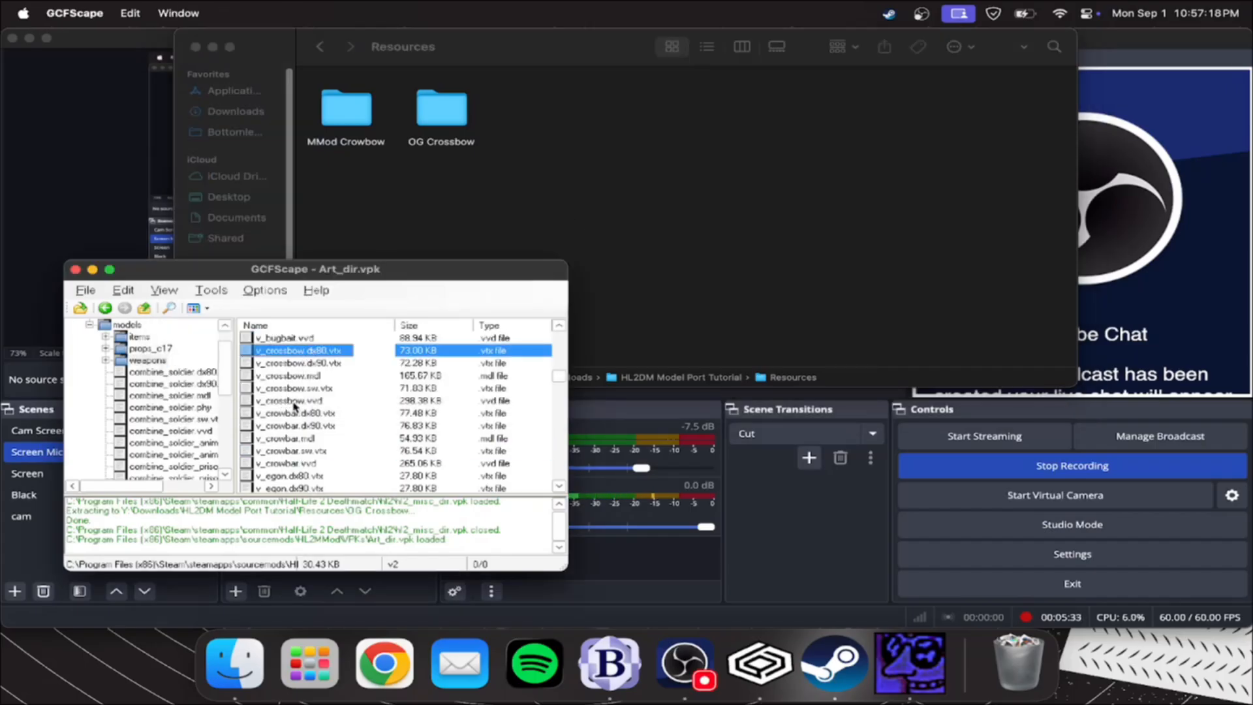
shift+click(299, 400)
right_click(303, 372)
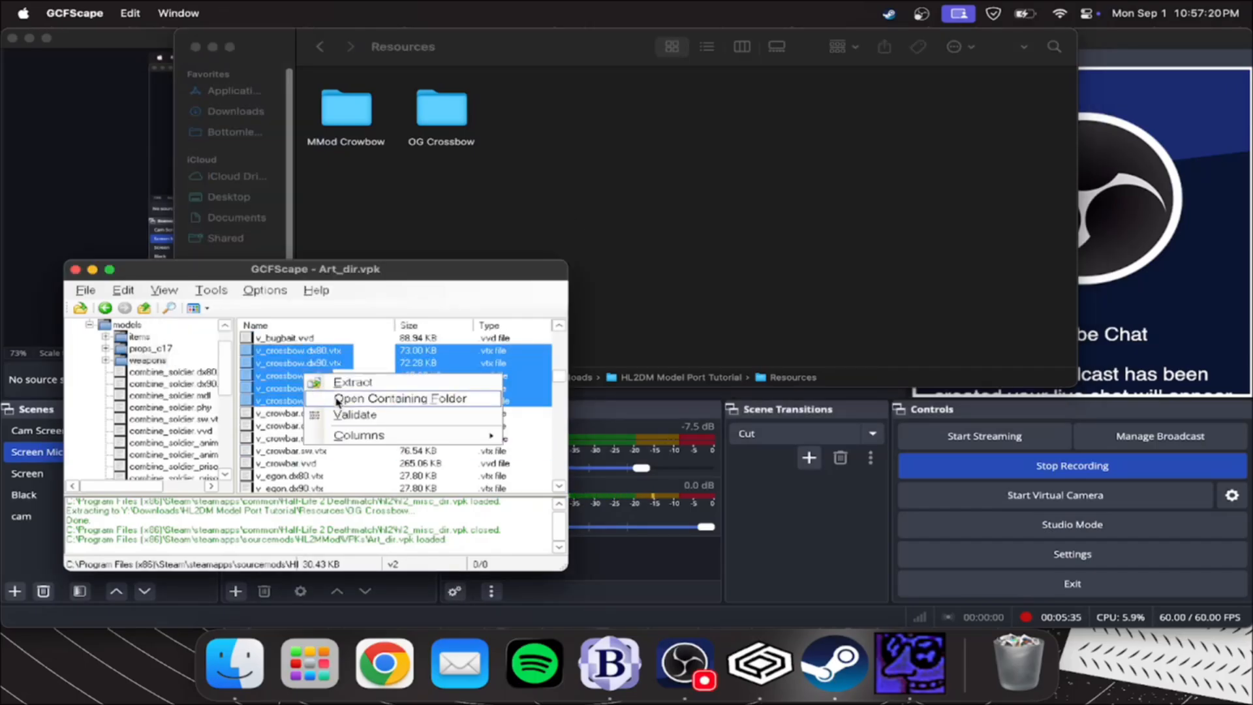
click(339, 383)
double_click(221, 311)
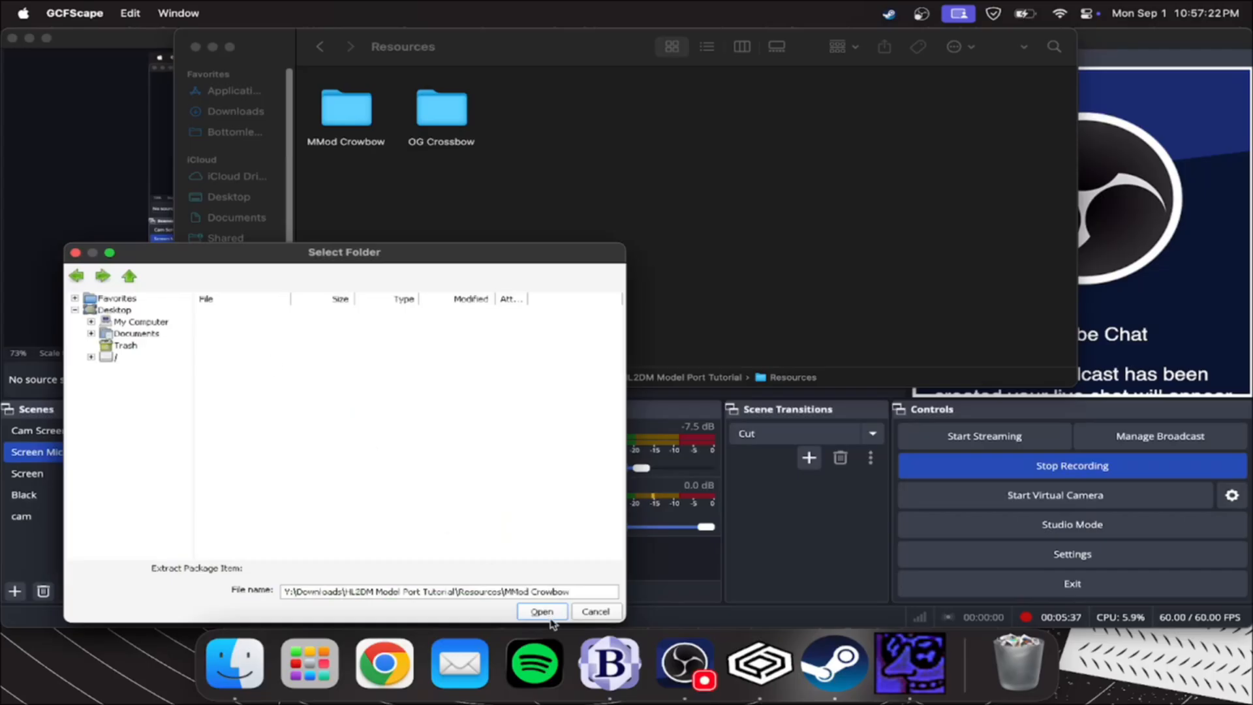
click(541, 612)
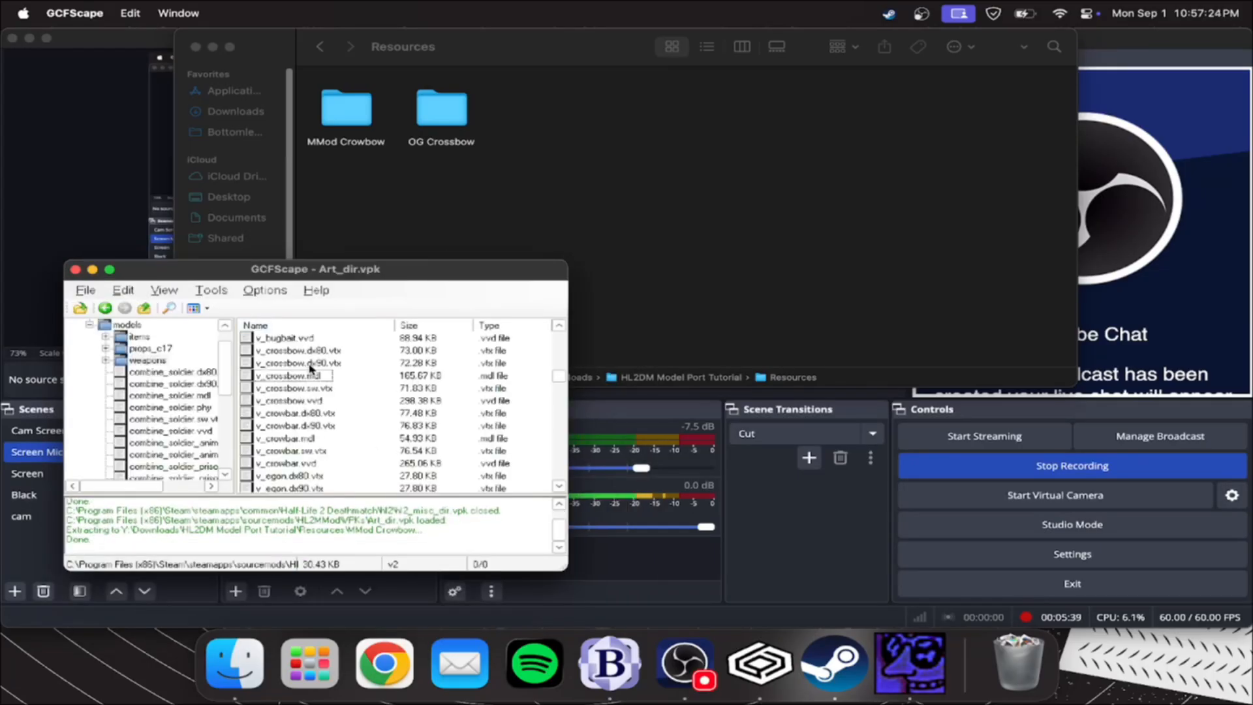
Close GCFScape and launch Crowbar from the Apps folder of HL2DM Model Port Tutorial
click(74, 269)
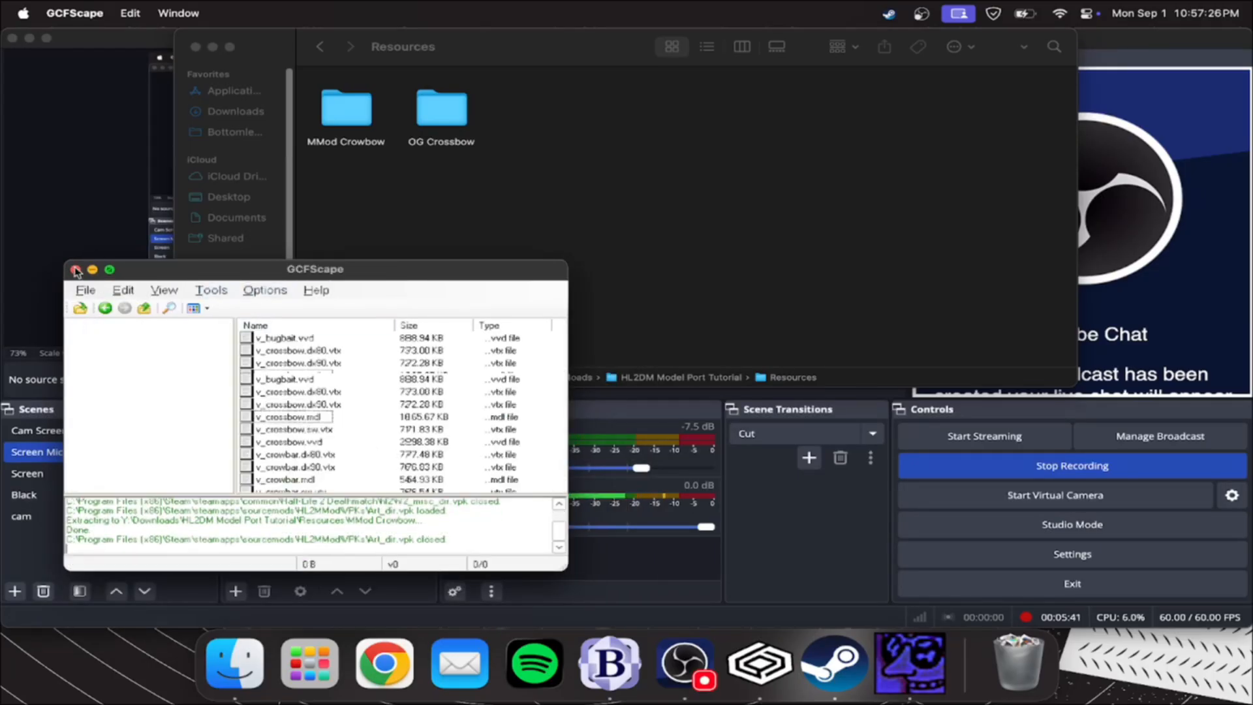
click(244, 114)
double_click(441, 107)
double_click(346, 110)
double_click(807, 98)
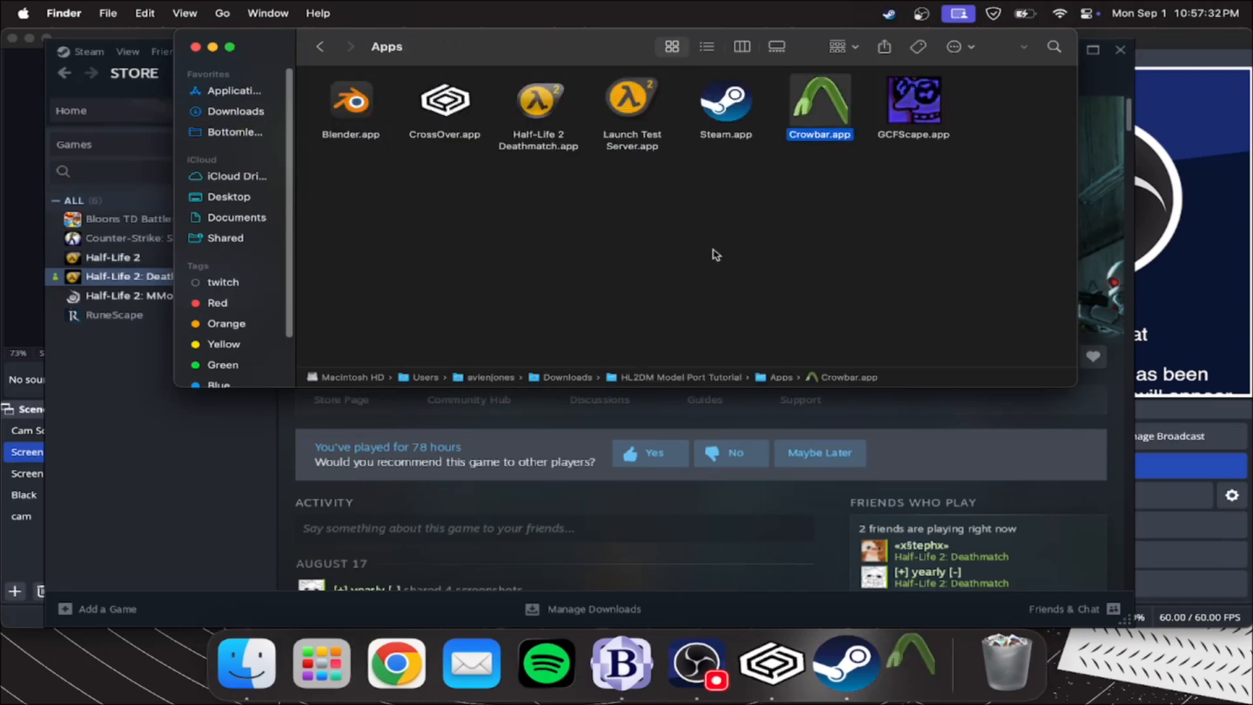
Switch to BBEdit and quit it
click(616, 668)
click(271, 61)
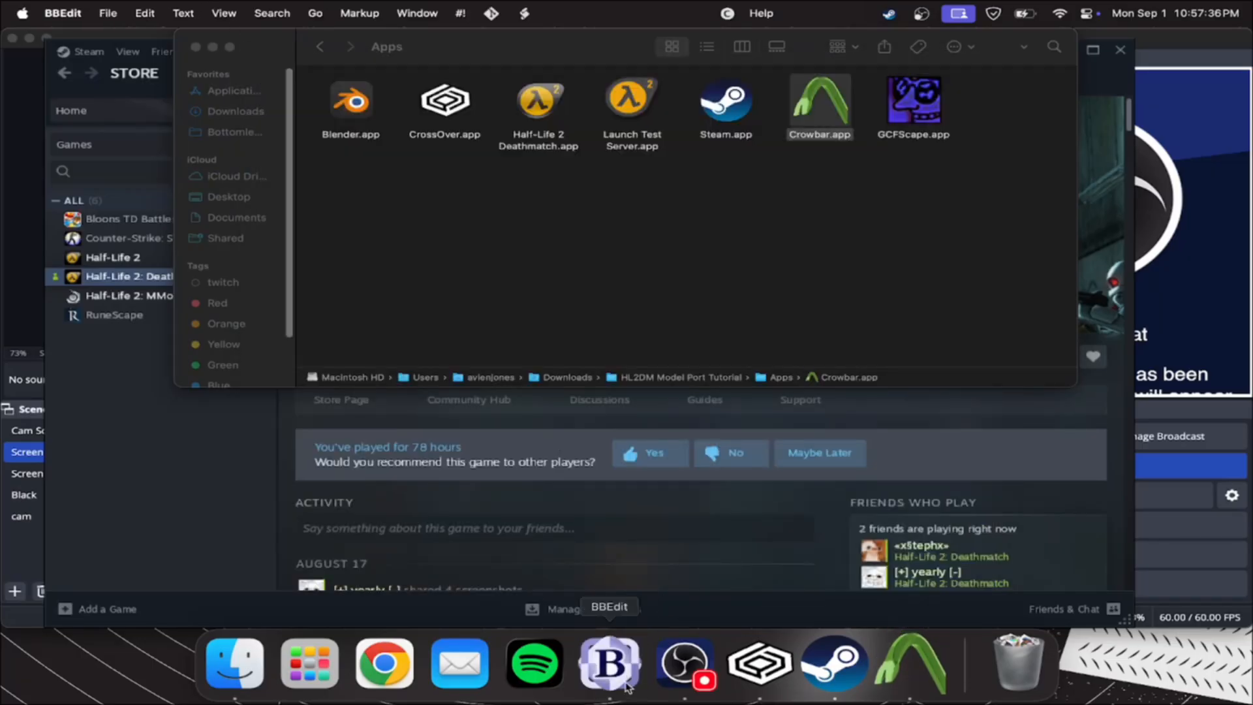
right_click(613, 660)
click(632, 606)
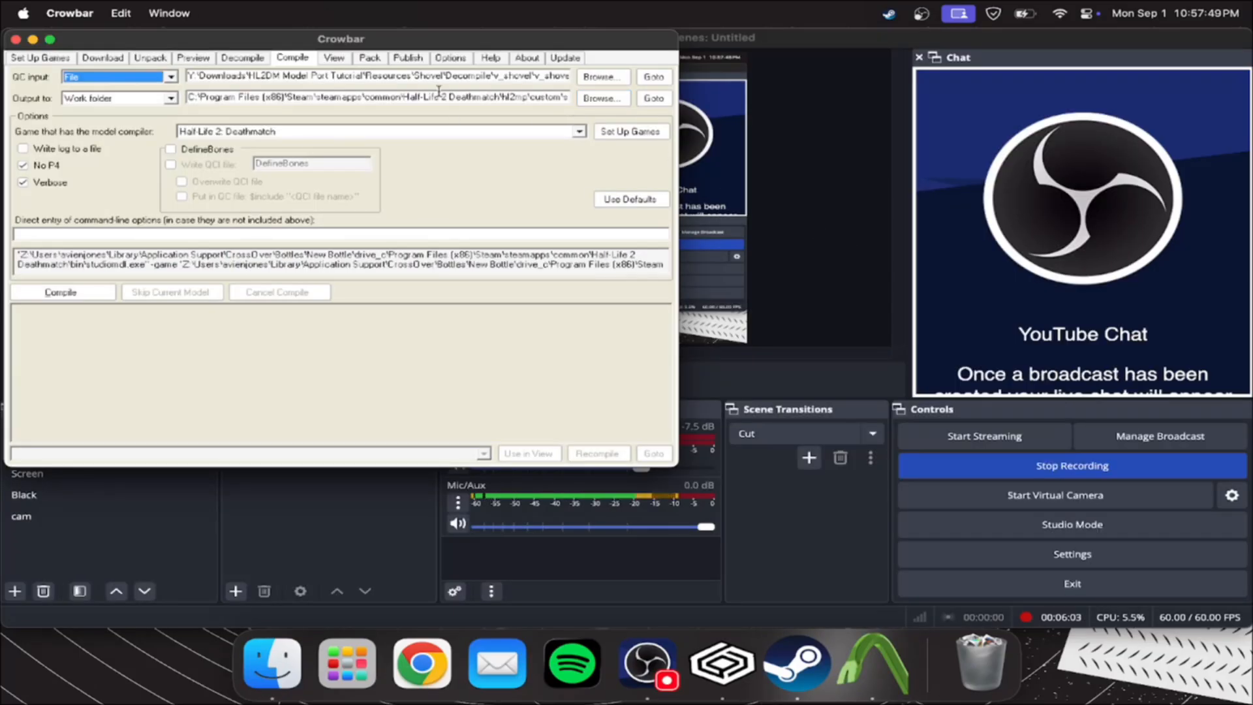
Set v_crossbow.mdl from the OG Crossbow folder as the model input for decompiling
click(209, 59)
click(242, 61)
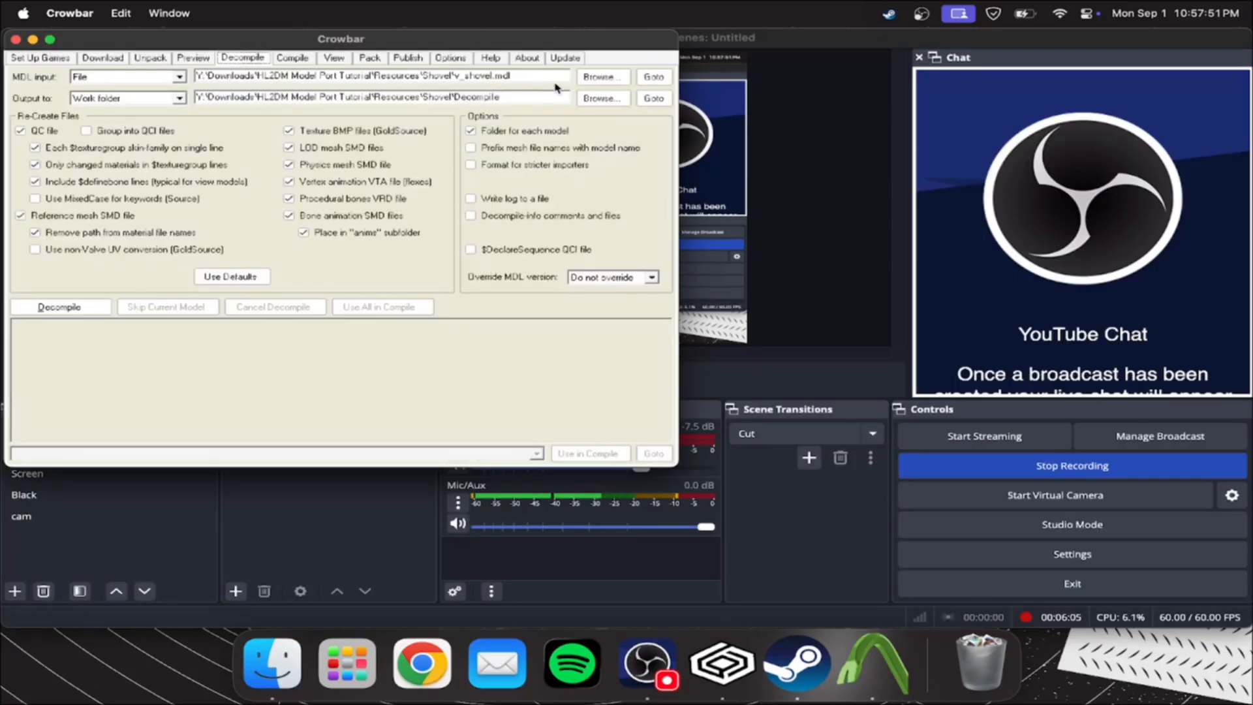
click(610, 78)
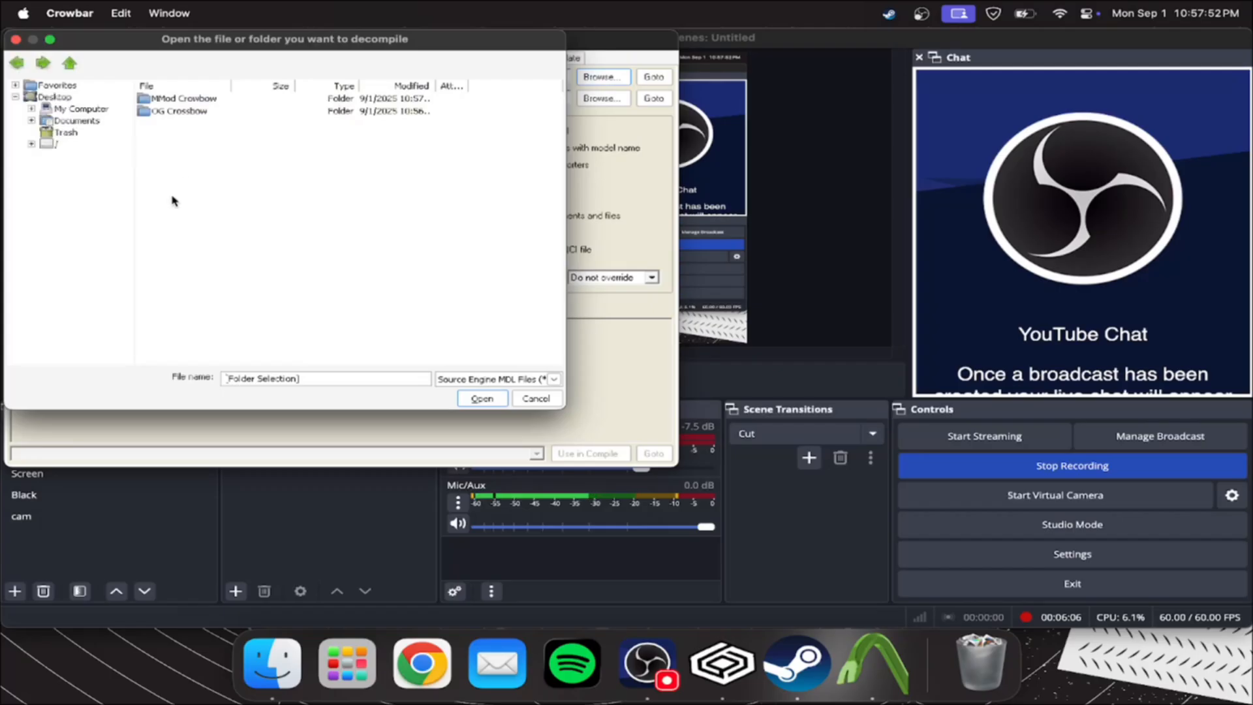
double_click(180, 111)
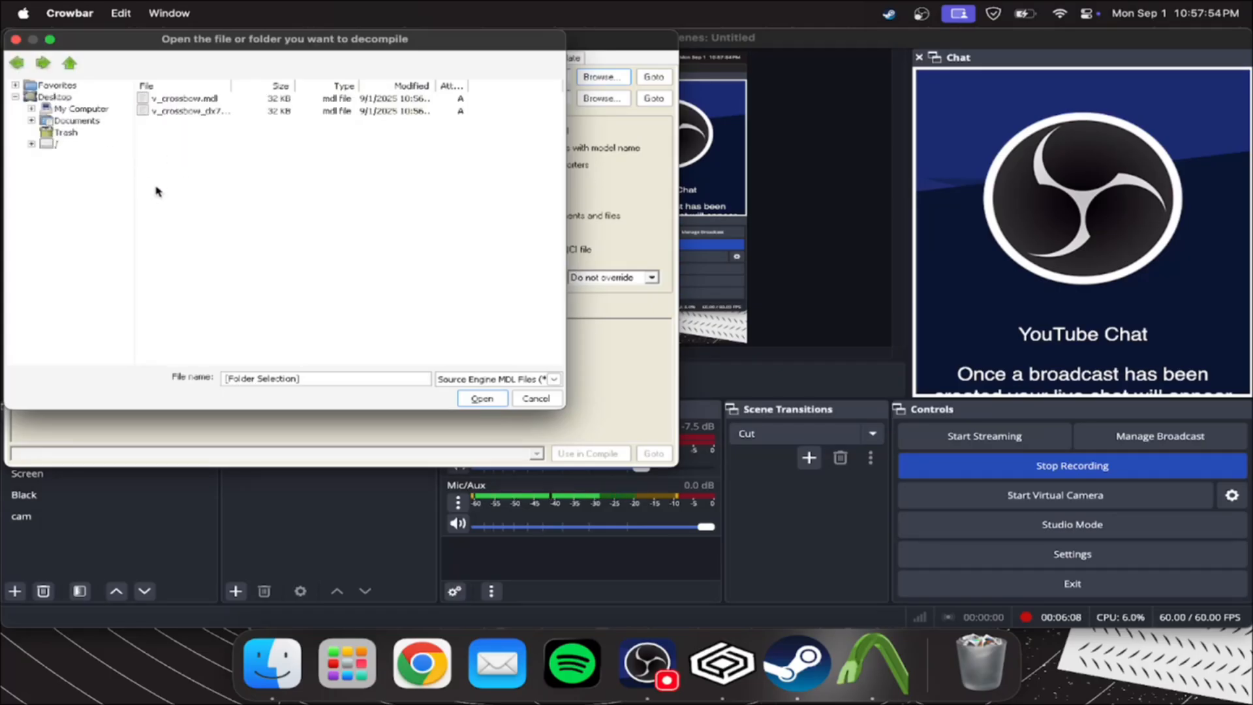
click(209, 99)
Create a folder named Decompile inside the OG Crossbow folder in Resources
click(603, 98)
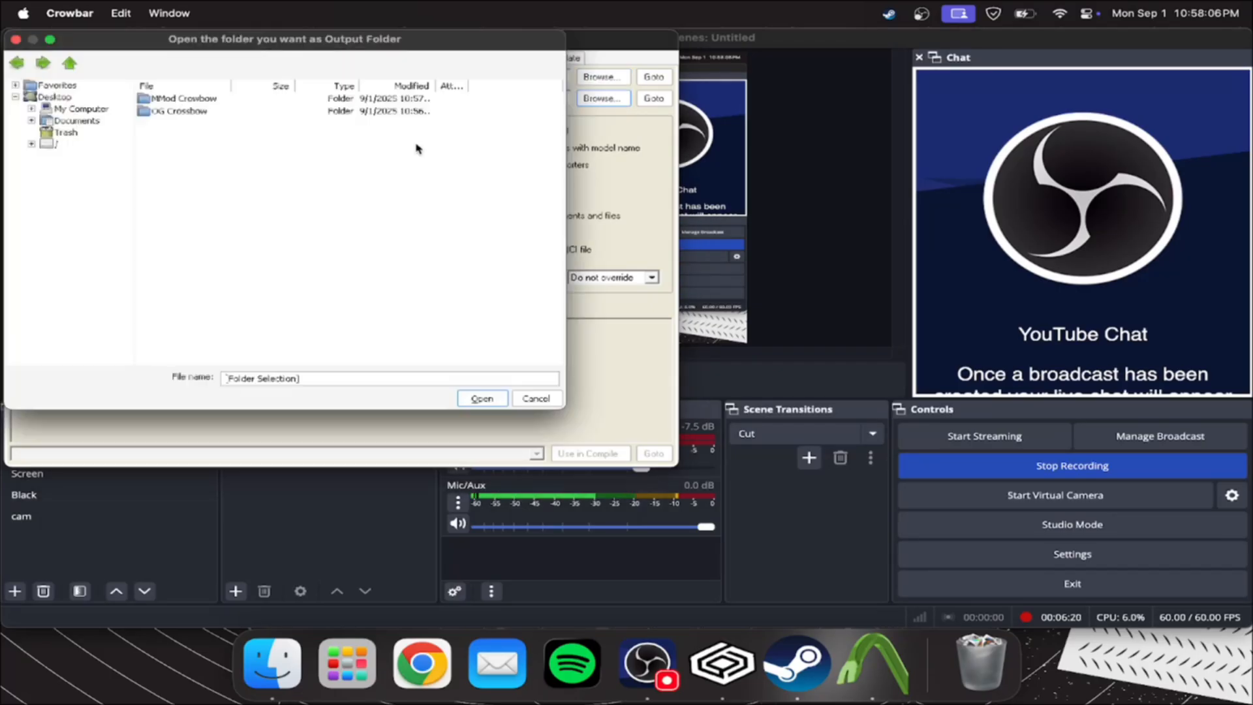
click(272, 663)
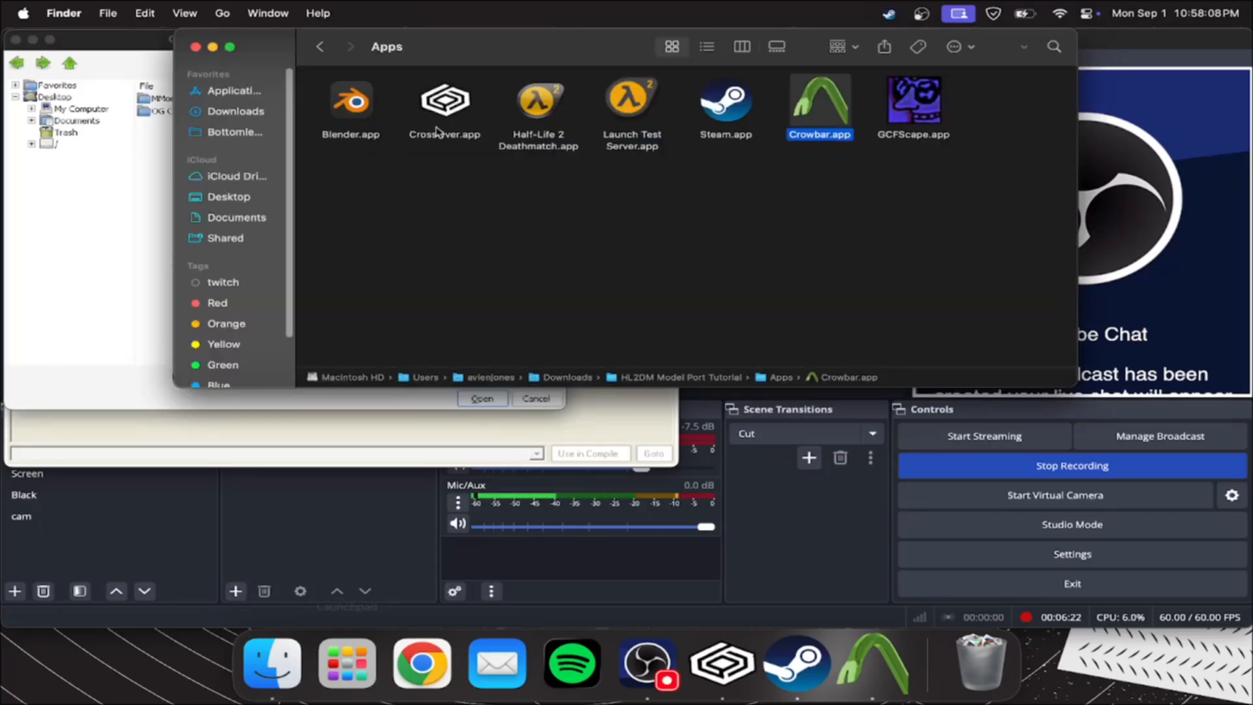
click(317, 47)
click(631, 110)
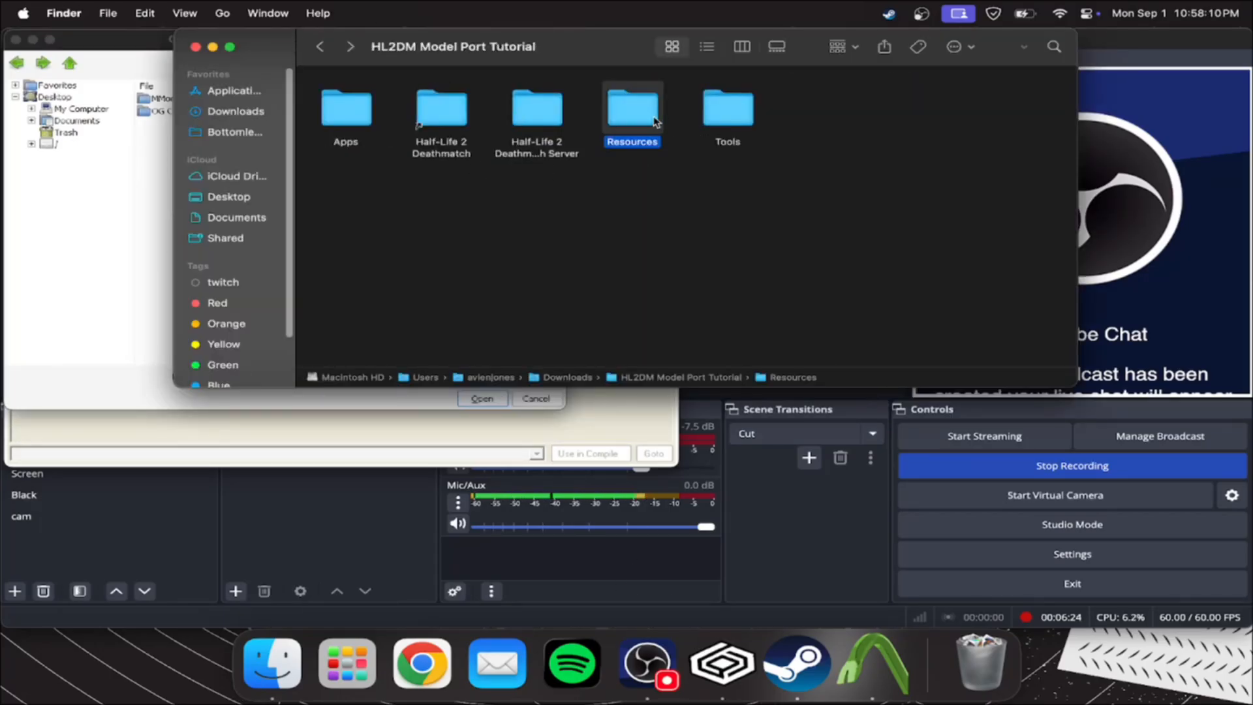
double_click(631, 109)
double_click(425, 111)
right_click(559, 198)
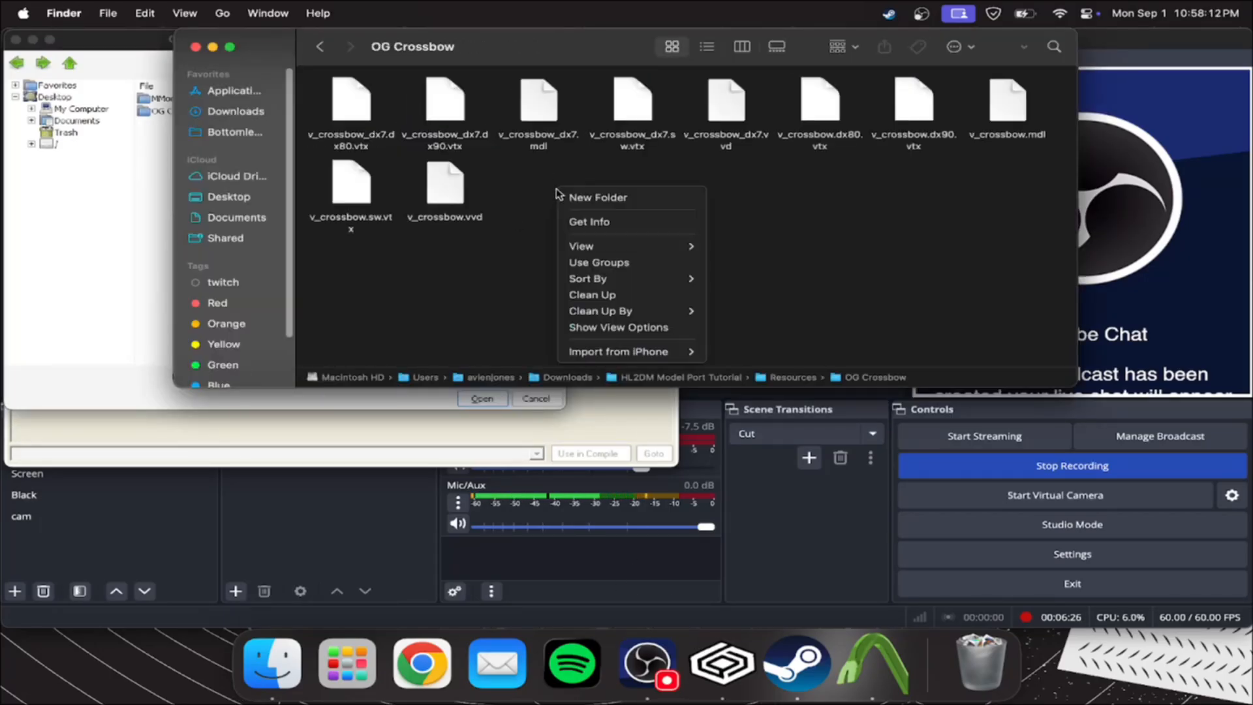
click(582, 198)
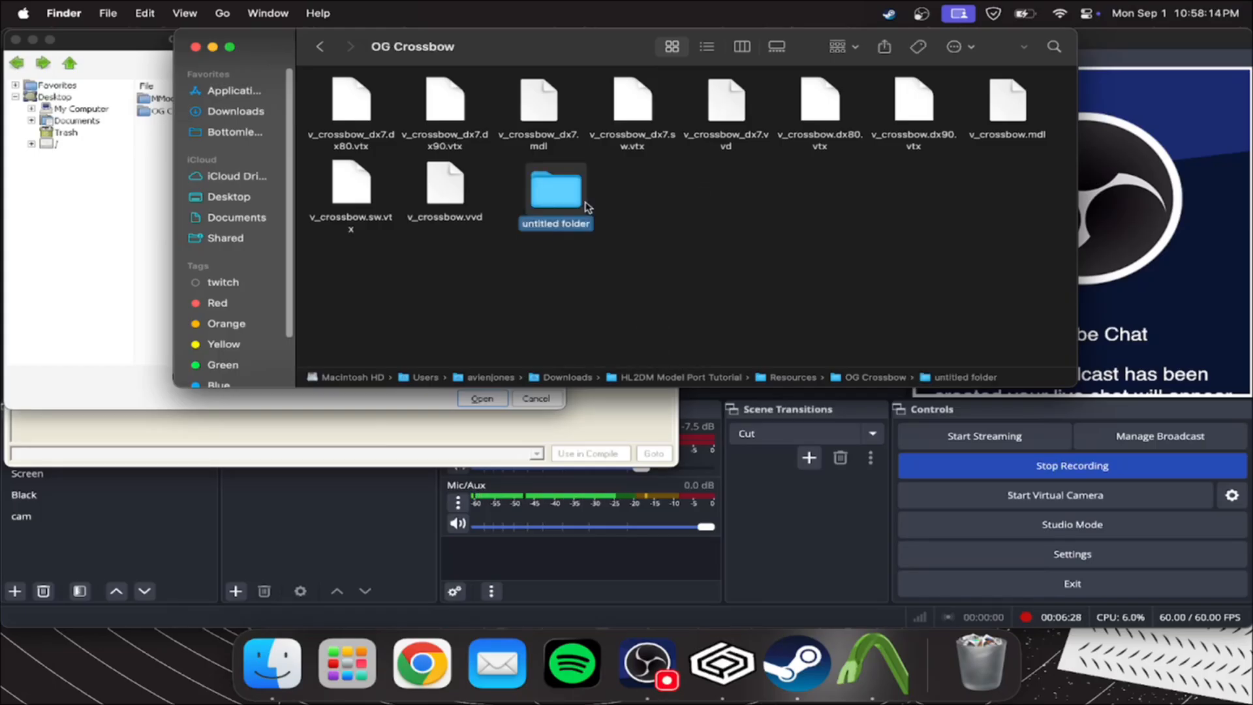
text(Decompile)
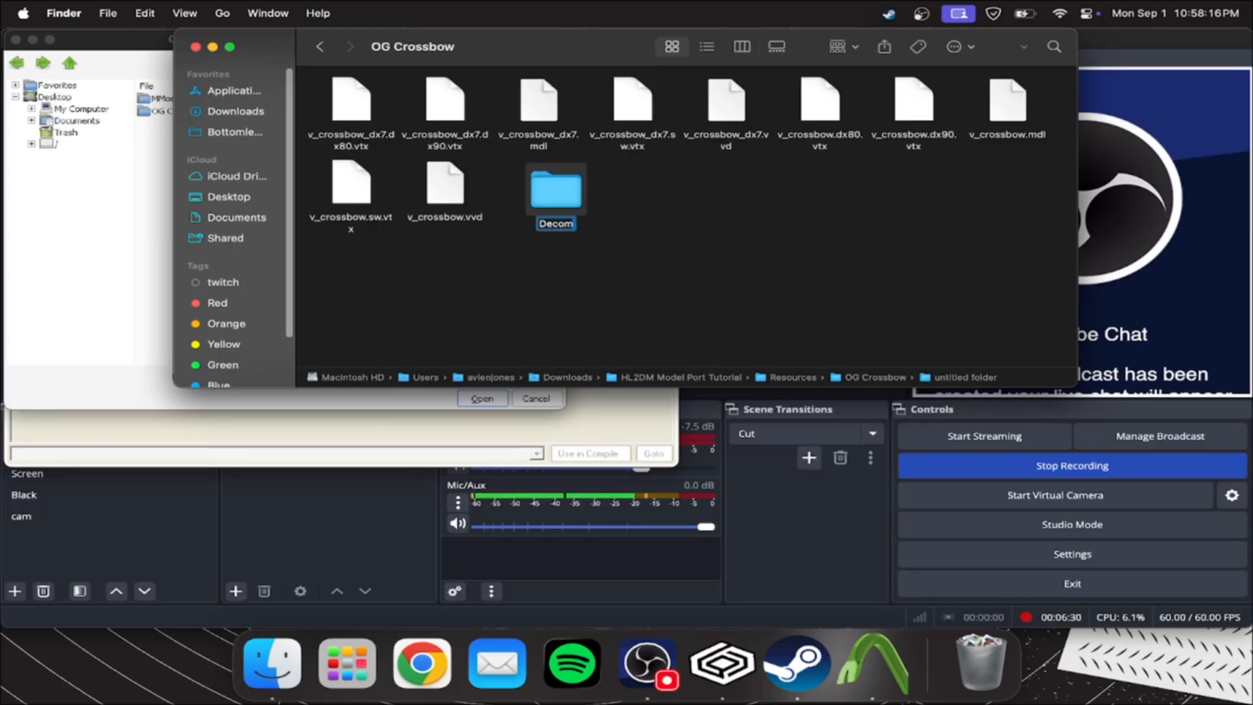
key(Return)
Switch back to Crowbar and set the decompile output to the Decompile folder inside OG Crossbow
click(122, 163)
click(22, 63)
double_click(173, 111)
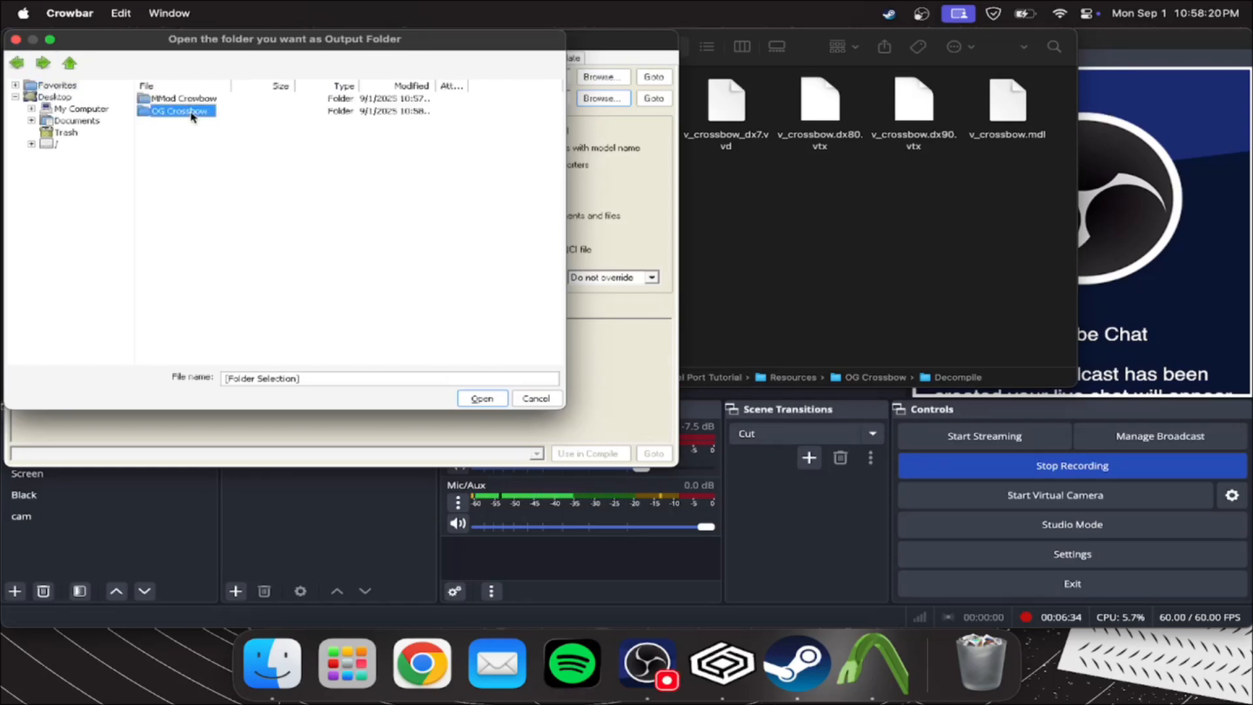
click(169, 97)
double_click(170, 98)
click(482, 398)
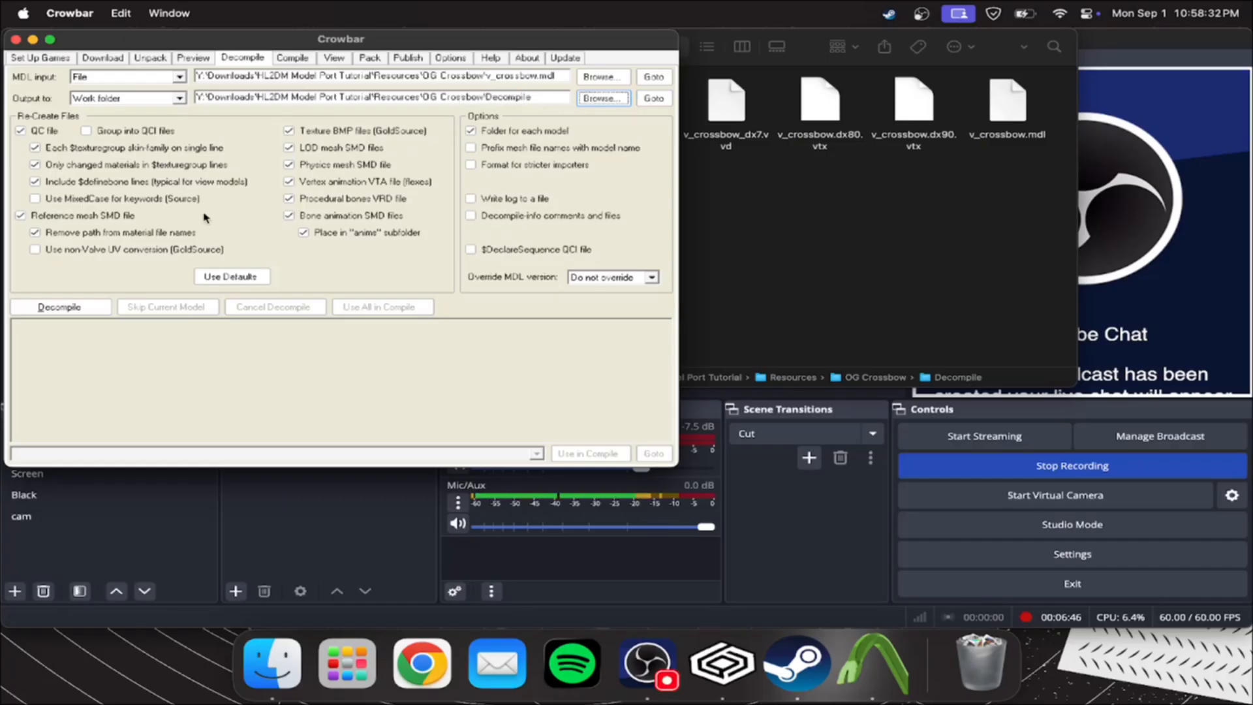
Check the Half-Life 2: Deathmatch game setup, decompile the original v_crossbow.mdl and look over the log
click(40, 58)
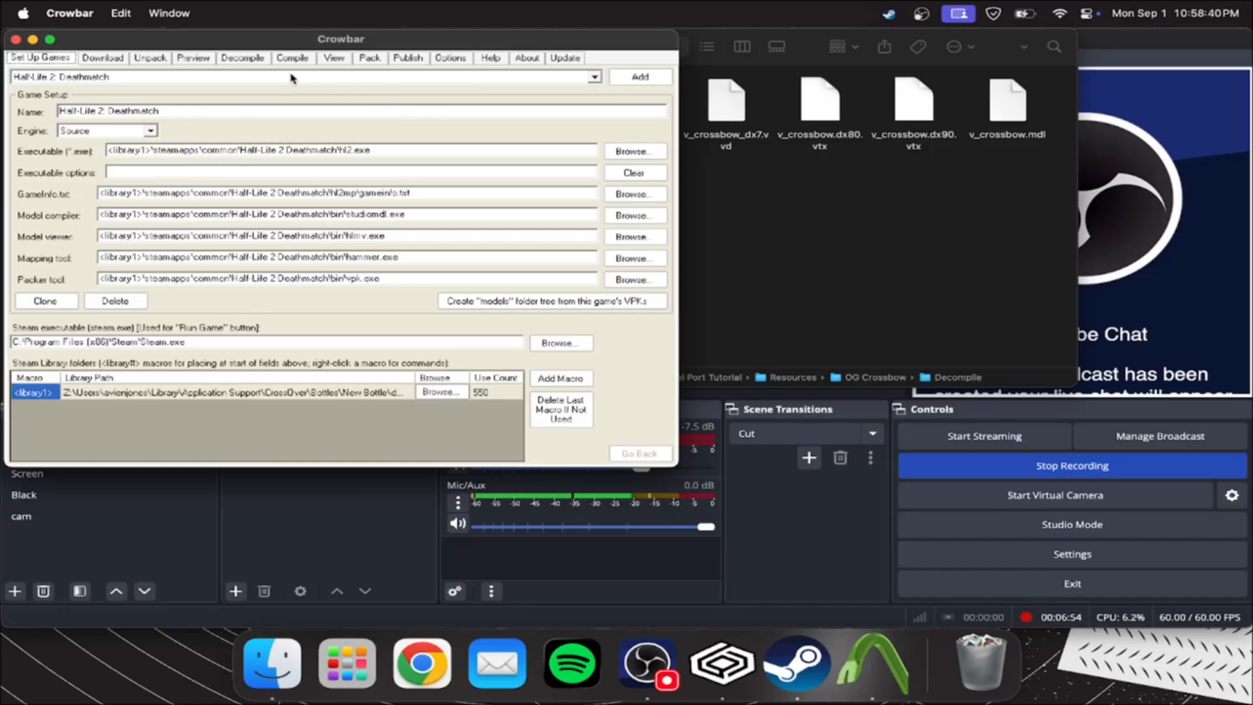
click(246, 60)
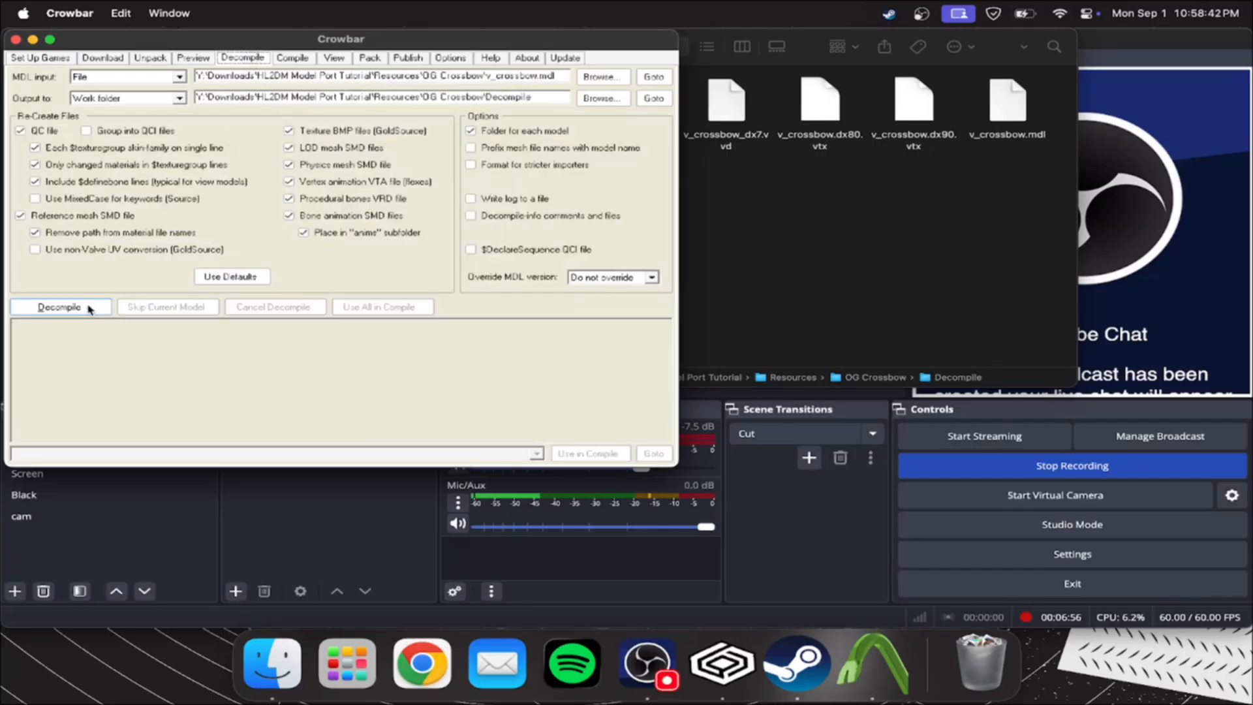
click(87, 308)
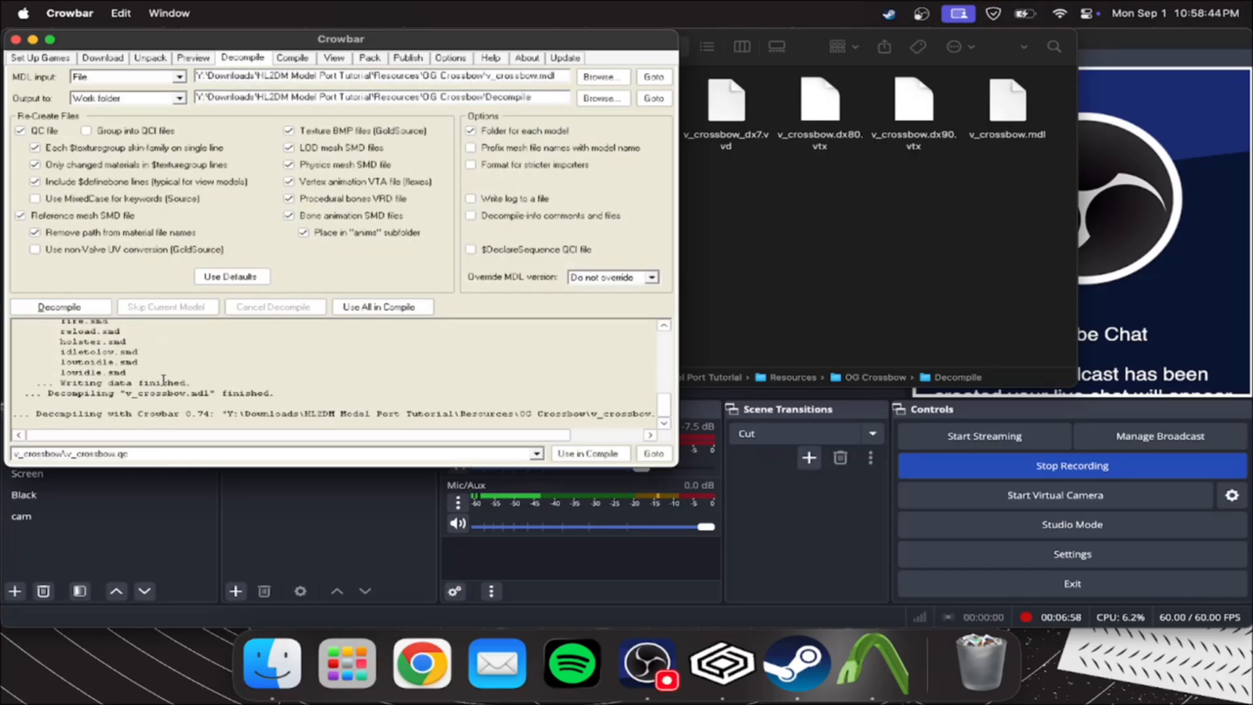
scroll(163, 380, up, 10)
scroll(98, 368, down, 10)
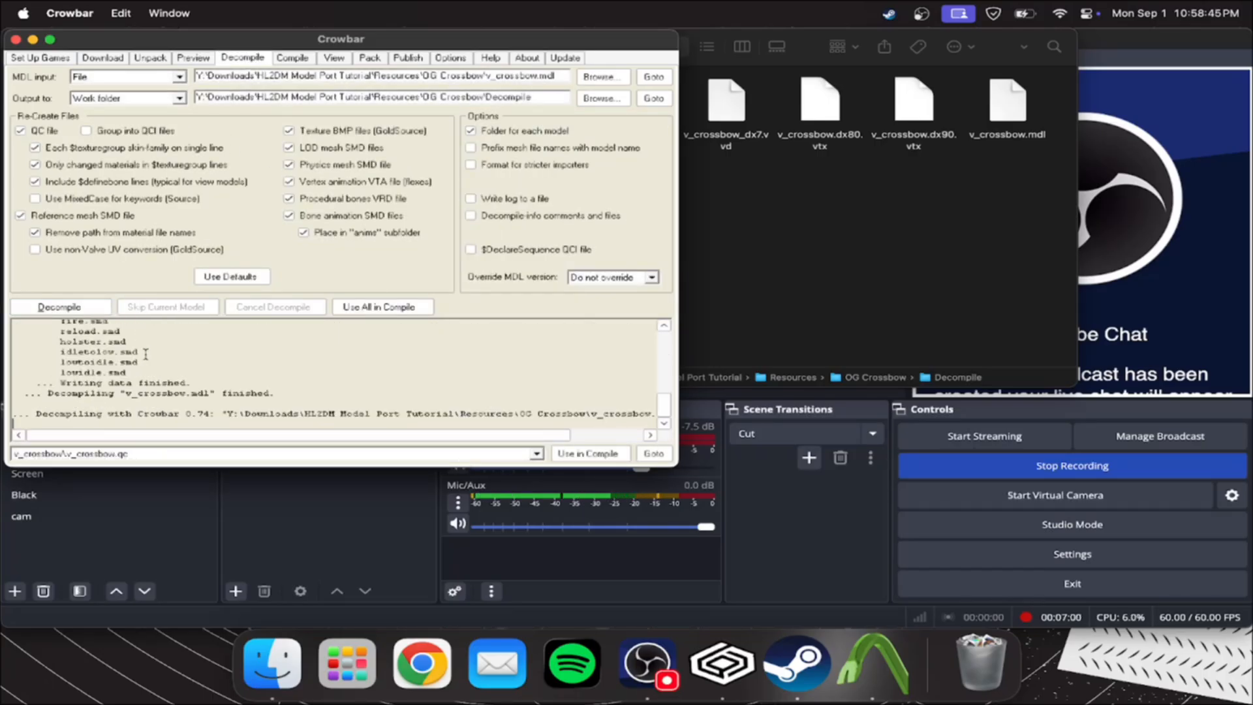
Set v_crossbow.mdl from the MMod Crowbow folder as the model input for decompiling
click(599, 77)
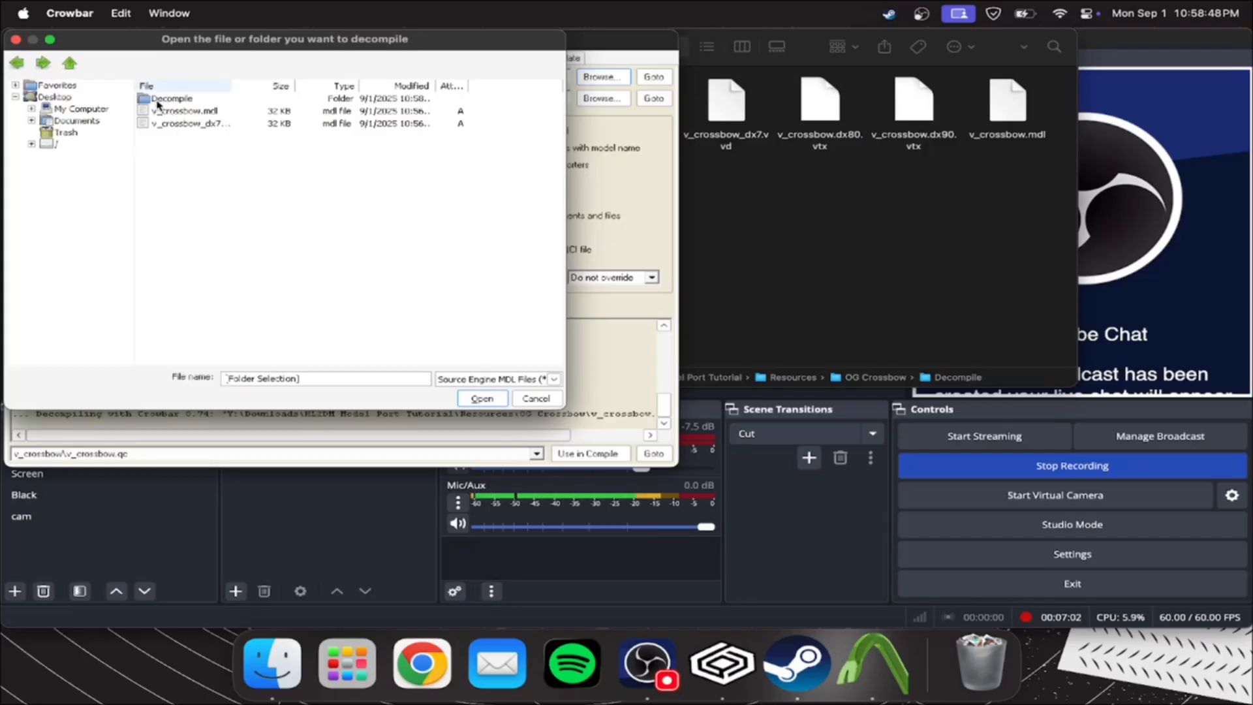
click(70, 63)
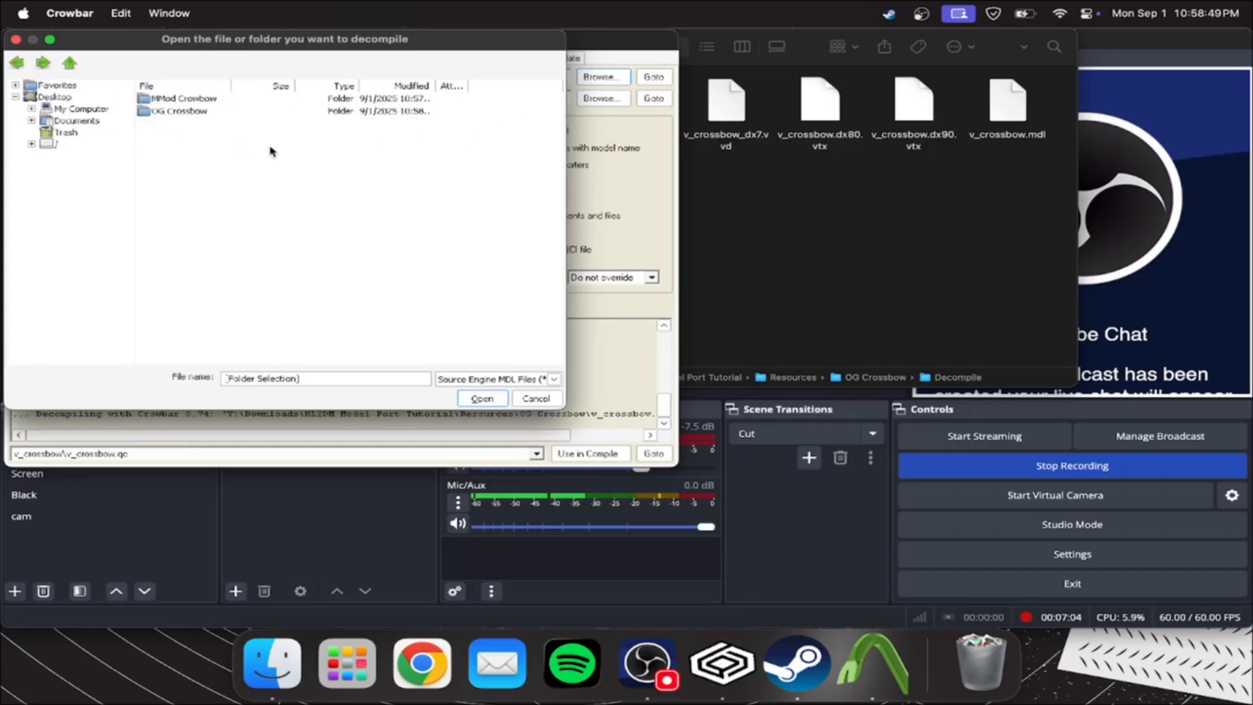
double_click(186, 100)
click(194, 99)
click(482, 399)
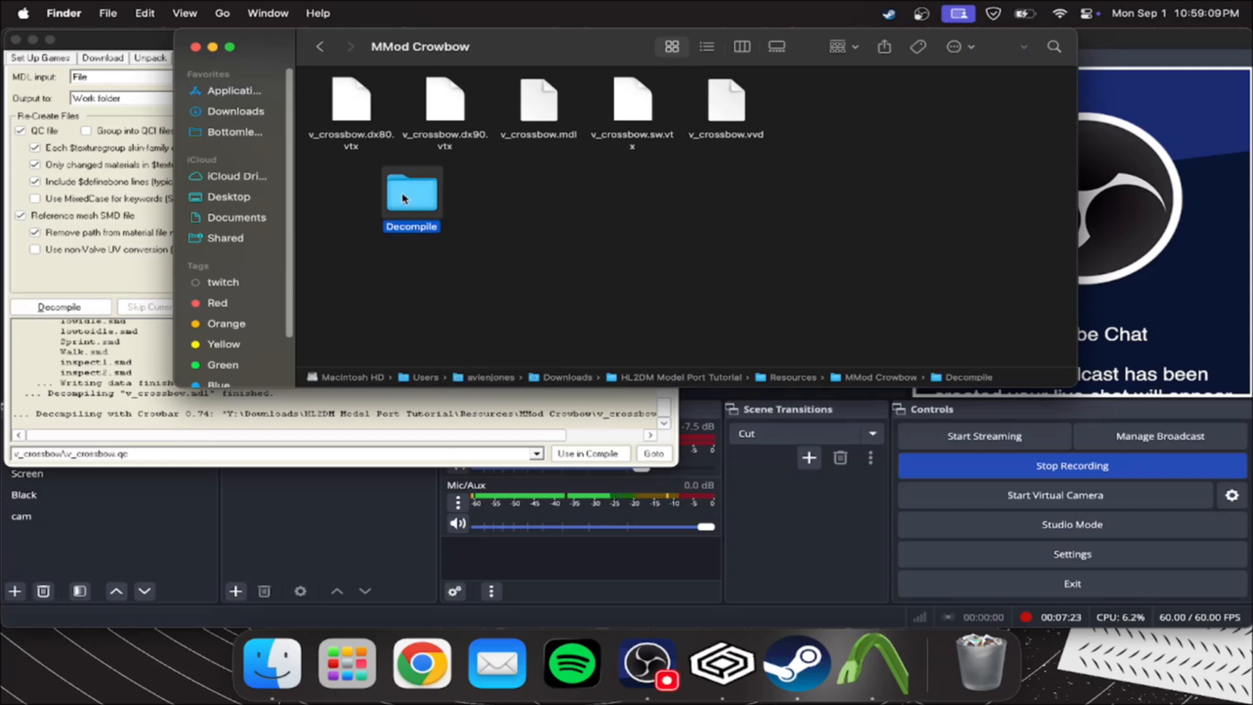
Examine the decompiled MMod crossbow files and the animations in its v_crossbow_anims folder
double_click(411, 195)
double_click(351, 101)
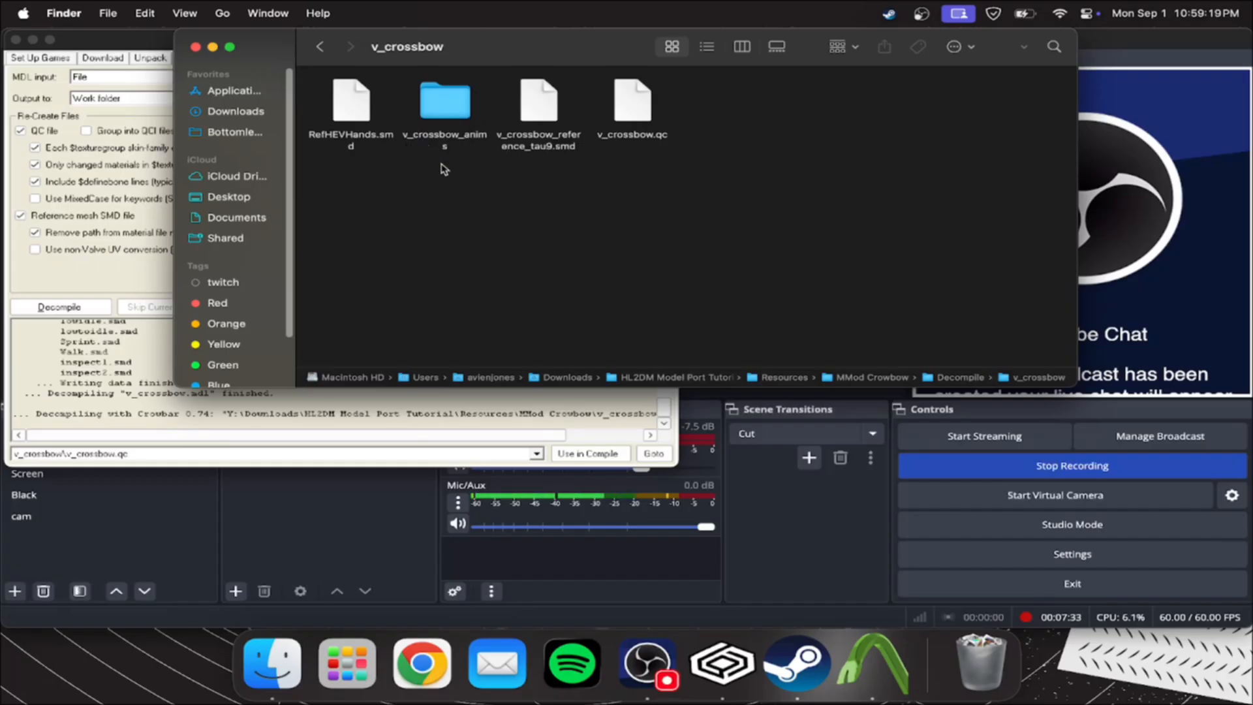
double_click(457, 110)
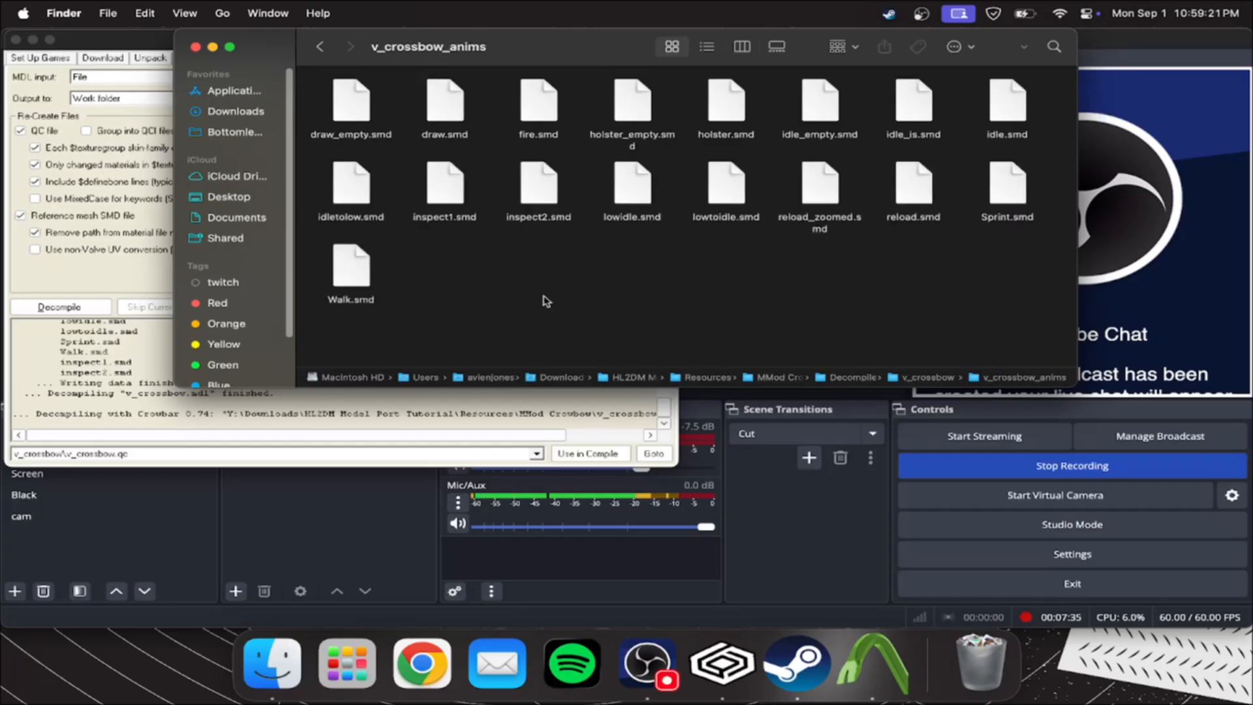
drag(621, 323, 801, 271)
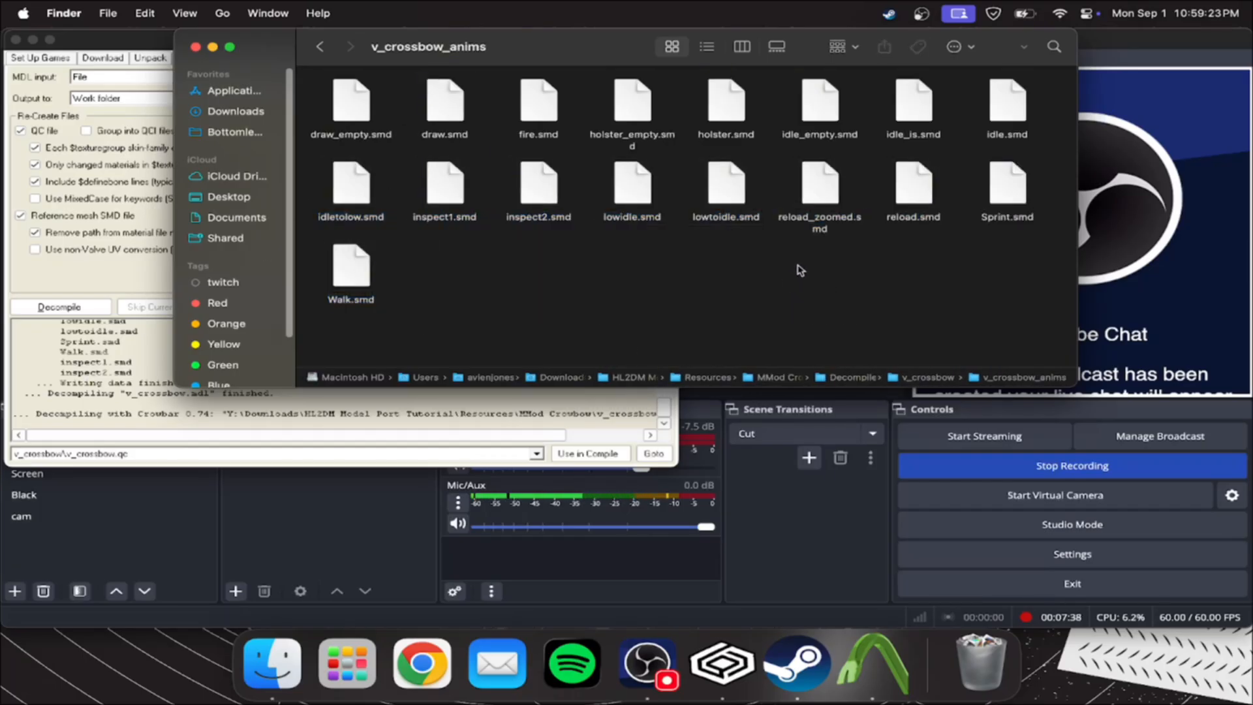
Copy the five v_crossbow model files, from v_crossbow.dx80.vtx to v_crossbow.vvd, in the MMod Crowbow folder
click(319, 45)
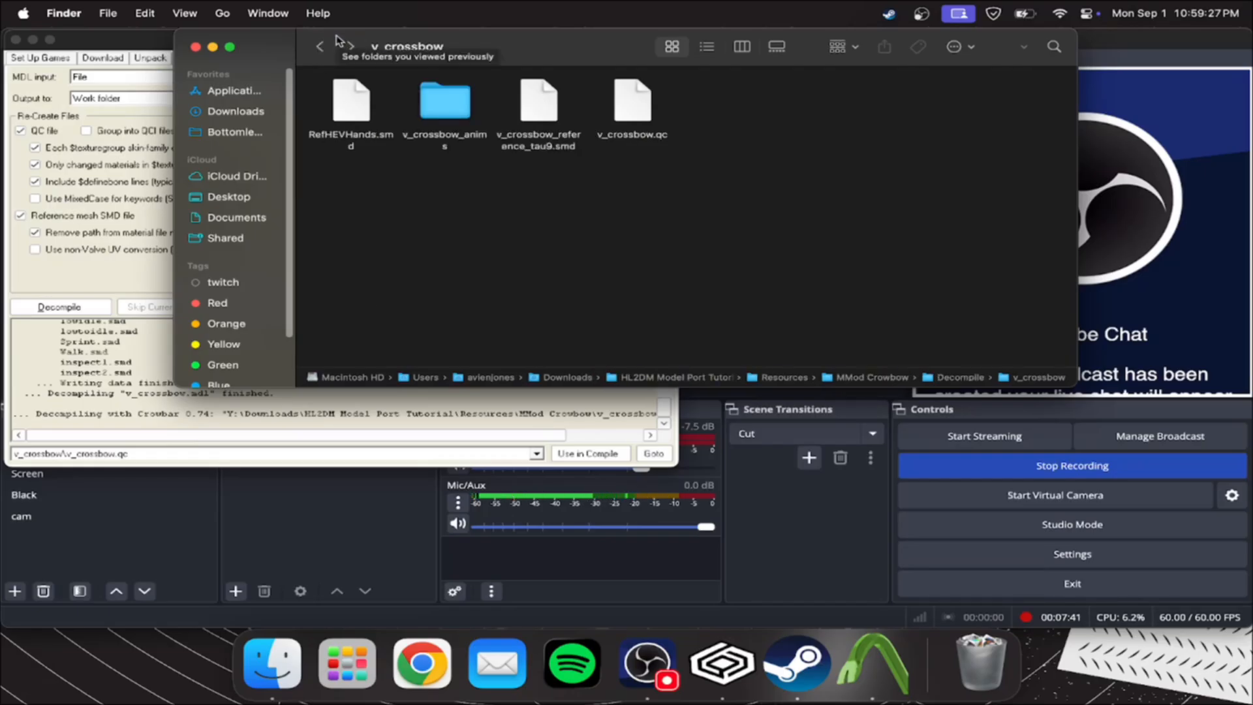
click(319, 46)
click(350, 46)
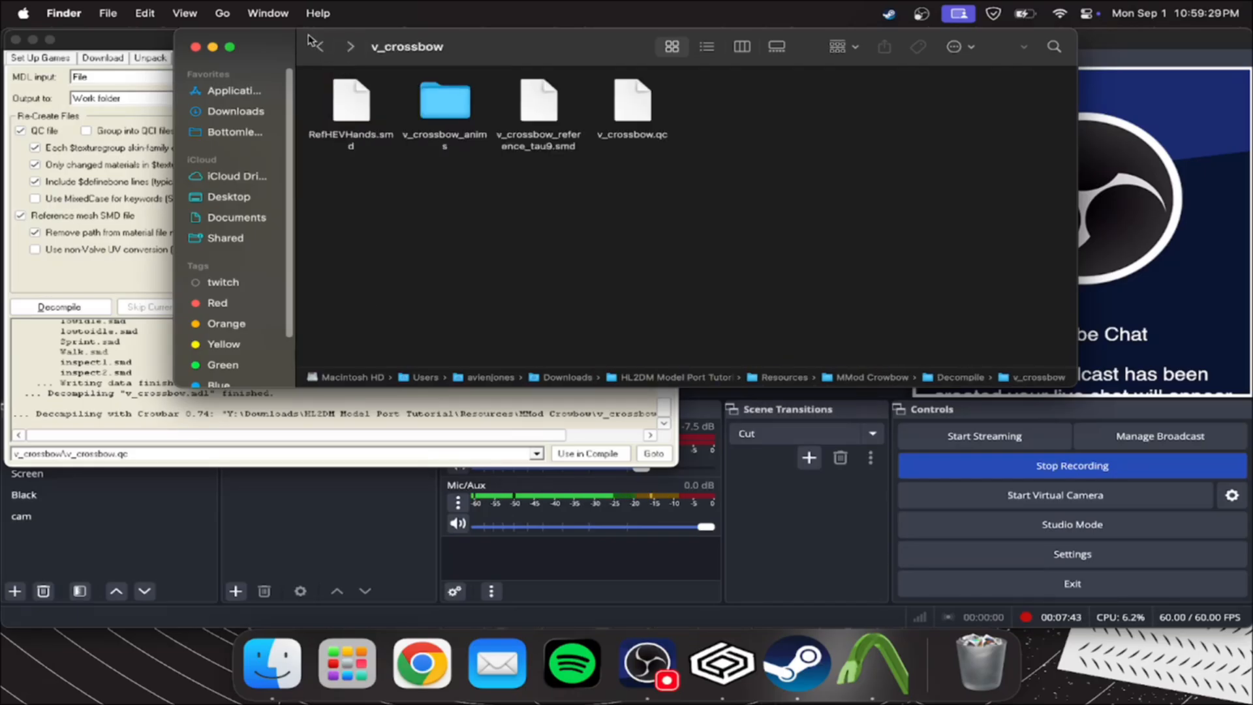
click(320, 46)
click(319, 46)
drag(844, 123, 294, 95)
key(super+c)
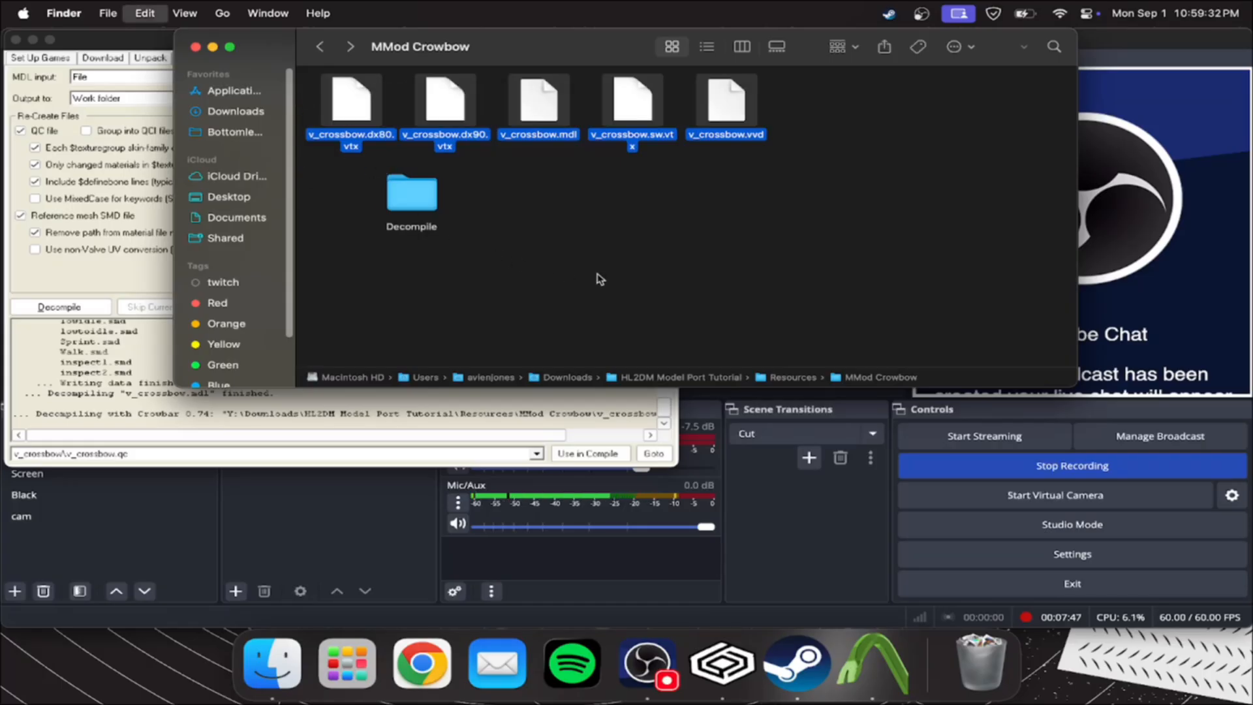
Go back to the HL2DM Model Port Tutorial folder and close Crowbar
click(319, 47)
click(319, 50)
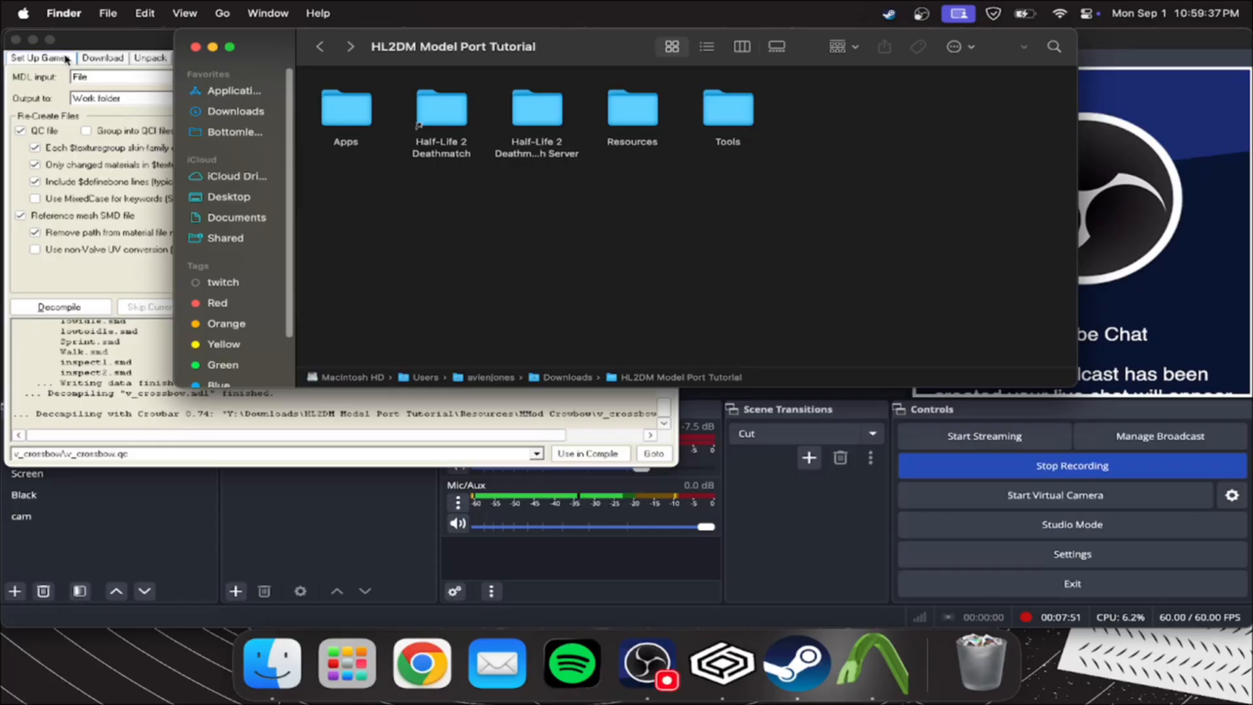
click(16, 39)
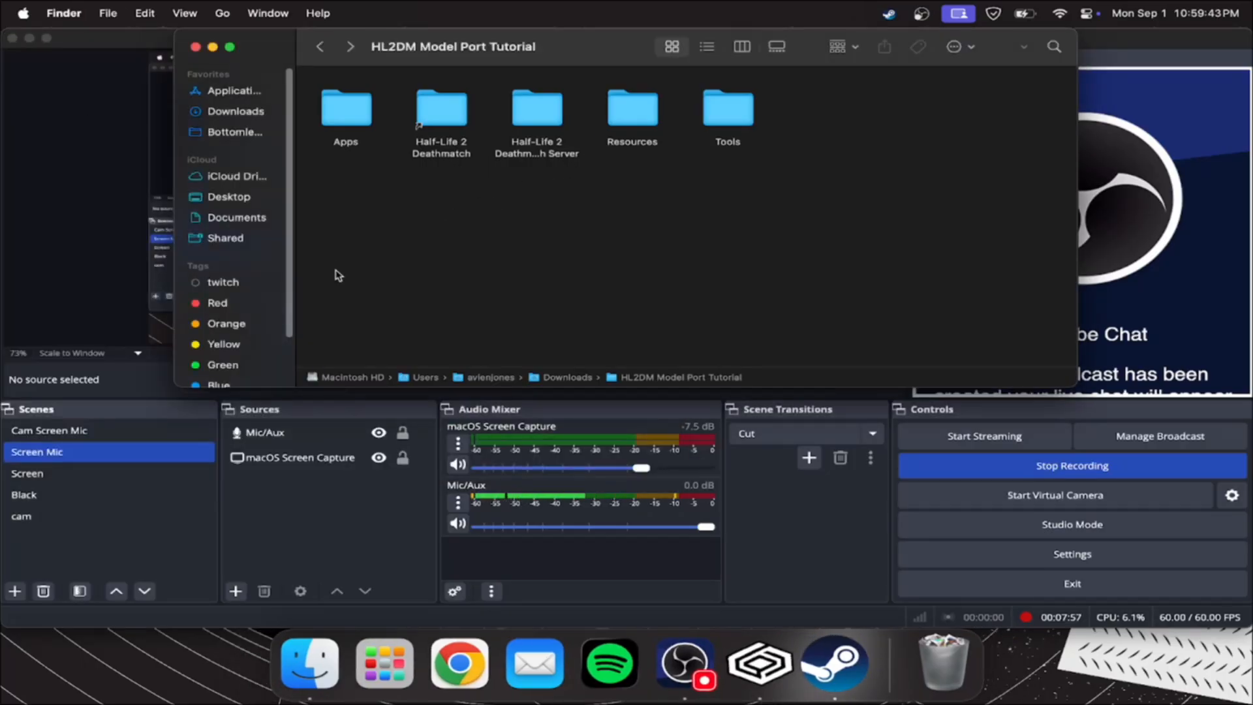
Move the shovel folder in Half-Life 2 Deathmatch's hl2mp/custom folder to the trash
double_click(442, 111)
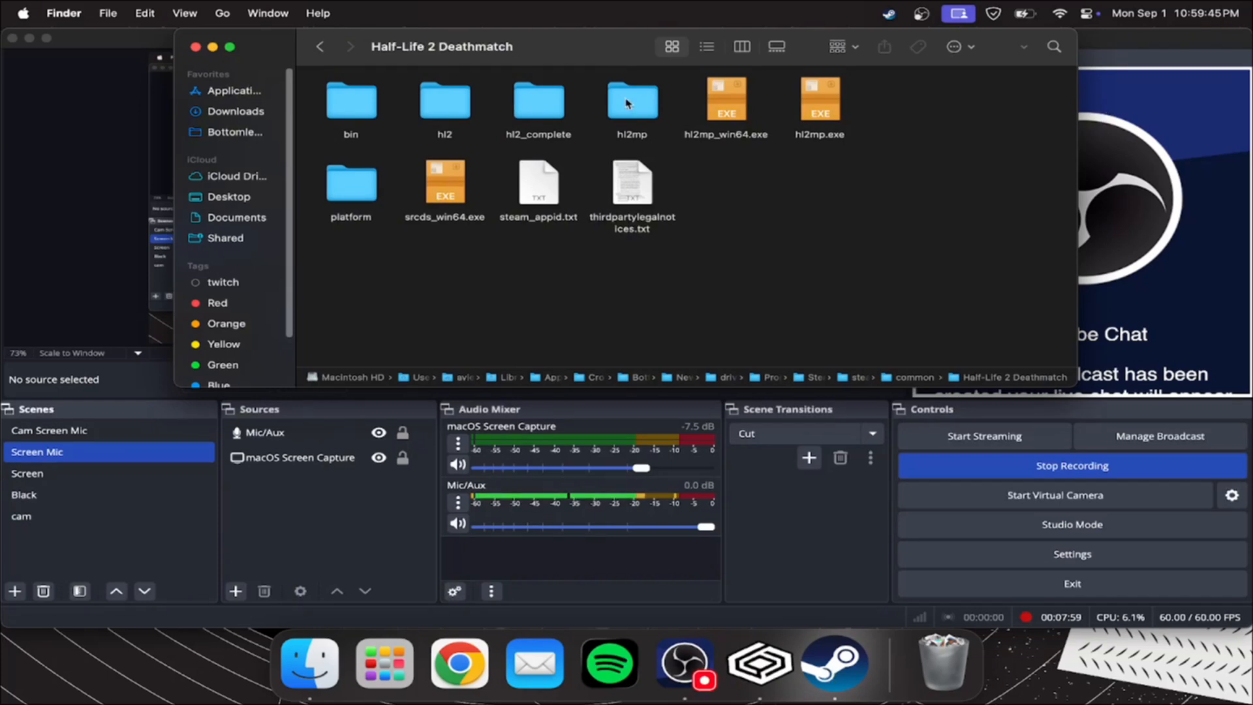
double_click(645, 118)
double_click(633, 104)
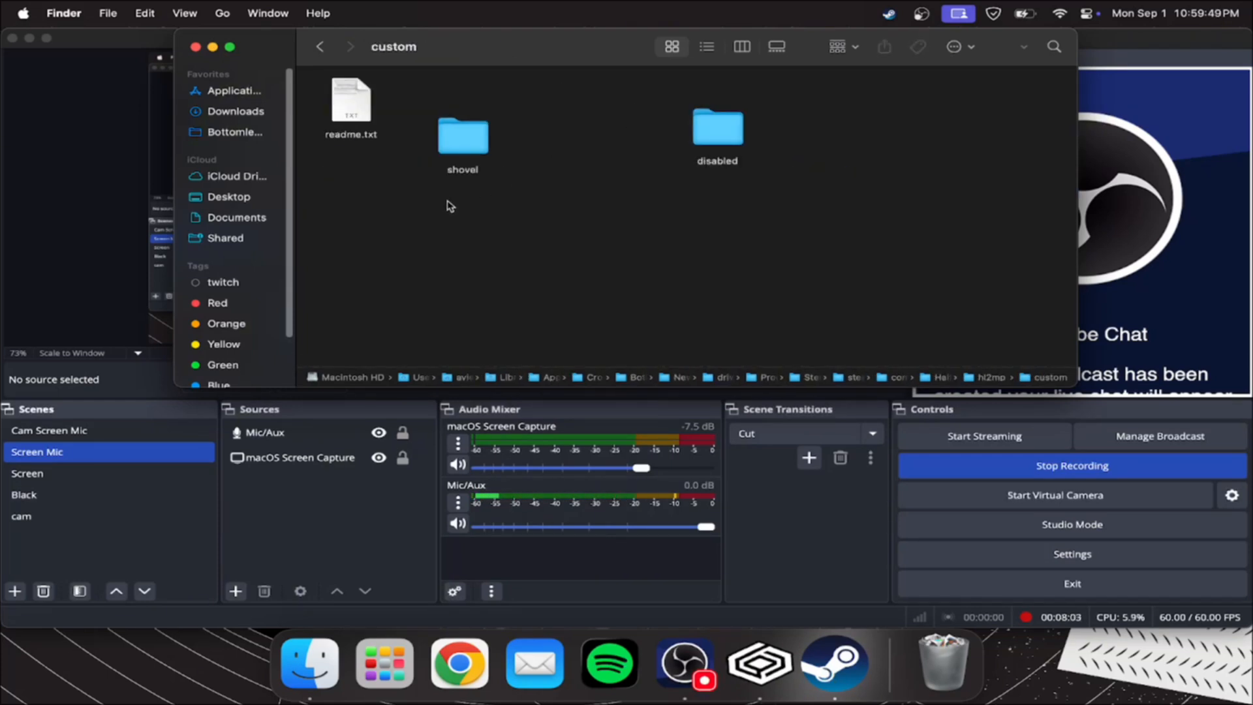
right_click(463, 134)
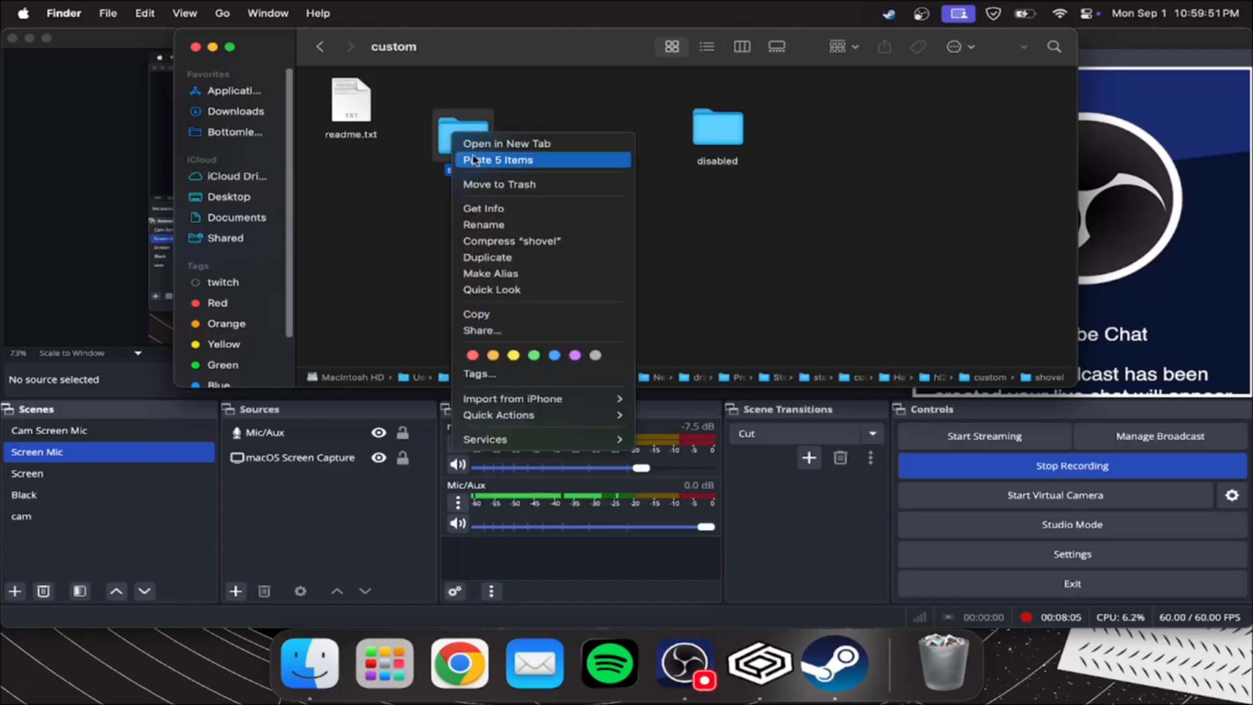
click(530, 182)
Create a folder named mmodcrossbow in the custom folder
right_click(527, 189)
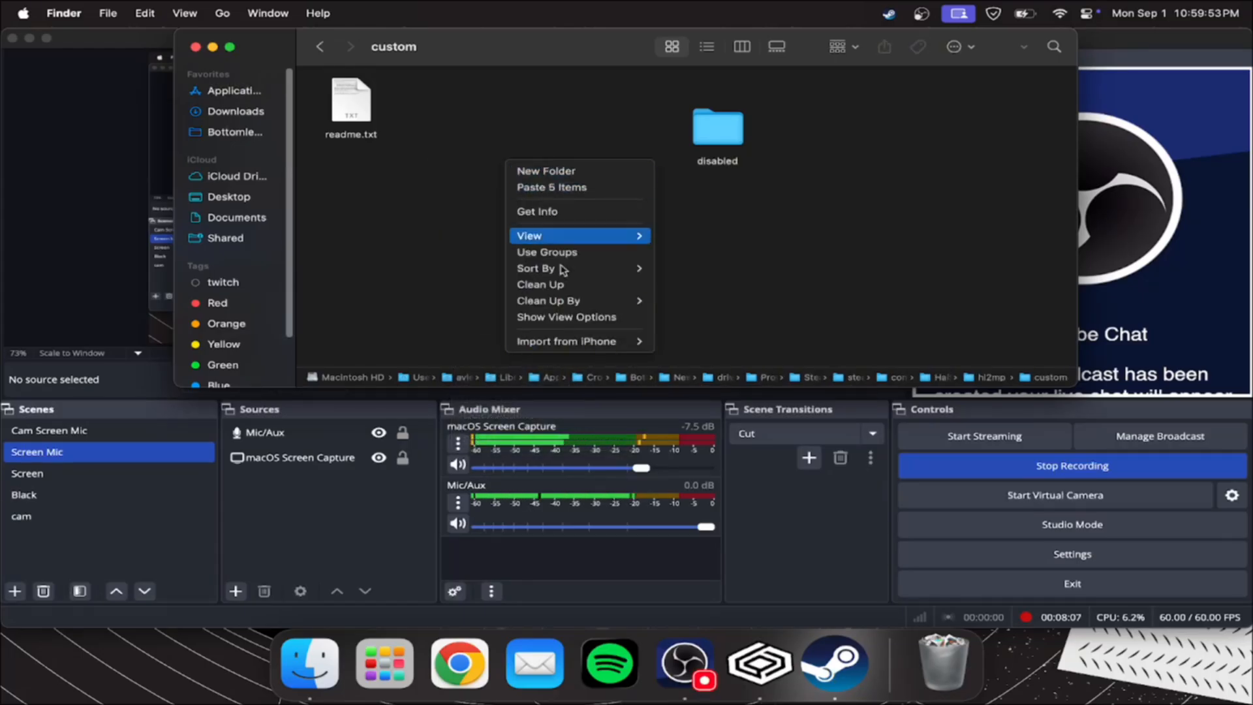
click(542, 171)
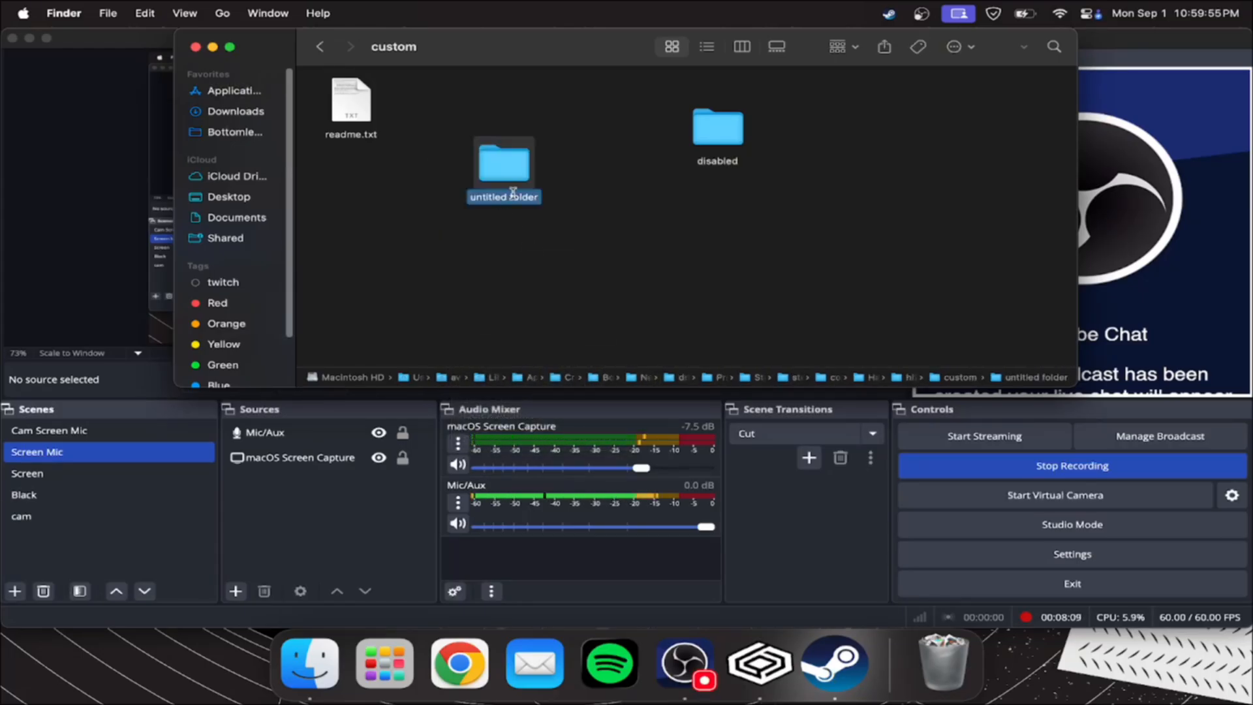
text(momd)
key(BackSpace)
key(BackSpace)
key(BackSpace)
text(mo)
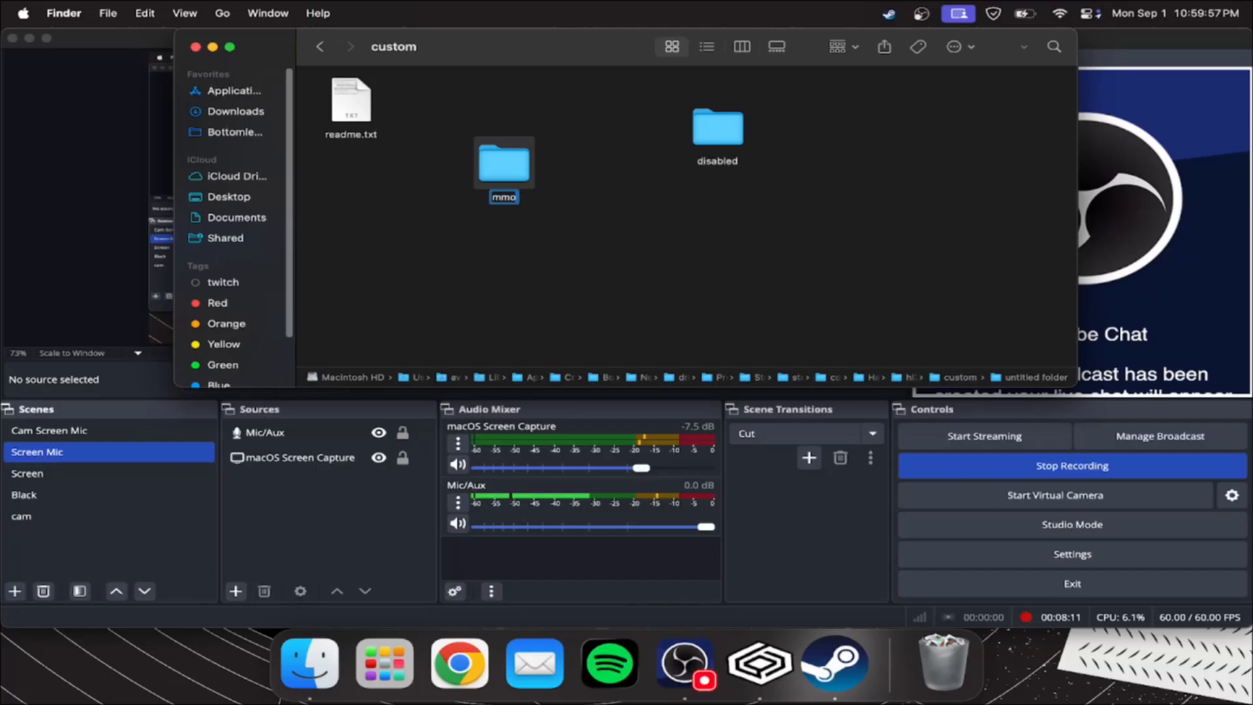
text(dcrossbow)
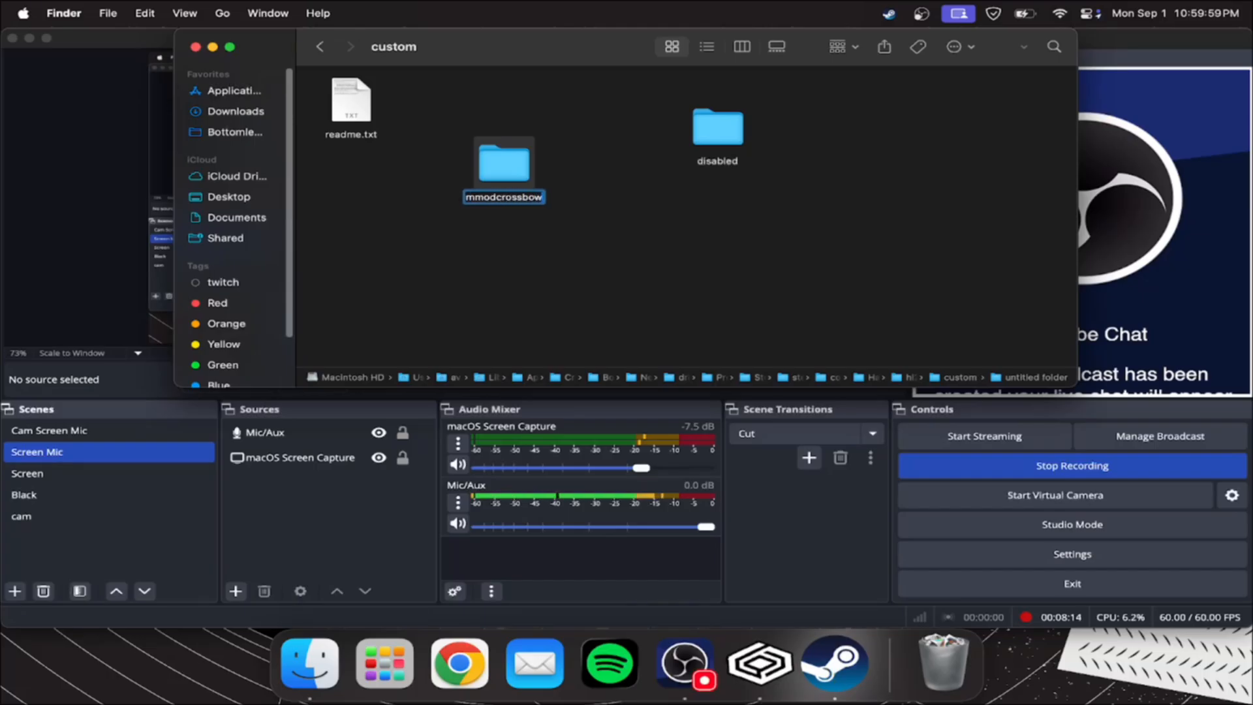
key(Return)
Create a folder named weapons inside the mmodcrossbow folder
double_click(492, 176)
right_click(495, 181)
click(531, 183)
text(weapons)
key(Return)
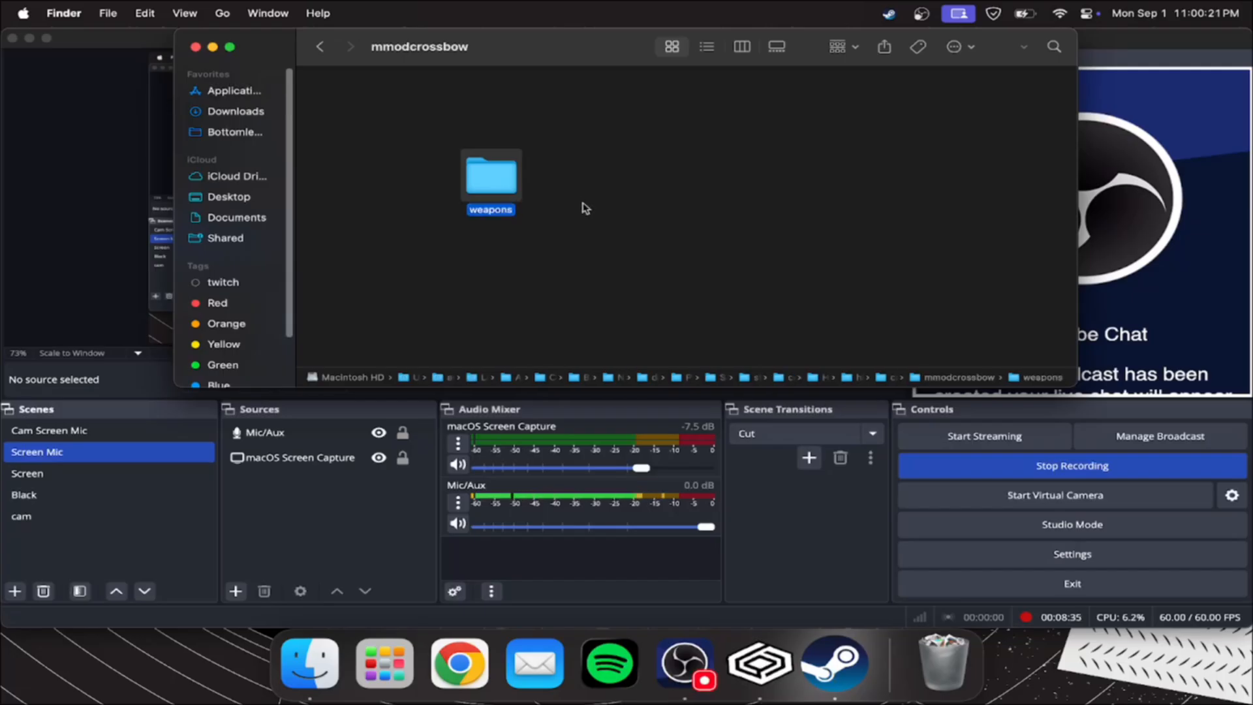
Rename the weapons folder inside mmodcrossbow as models
right_click(487, 186)
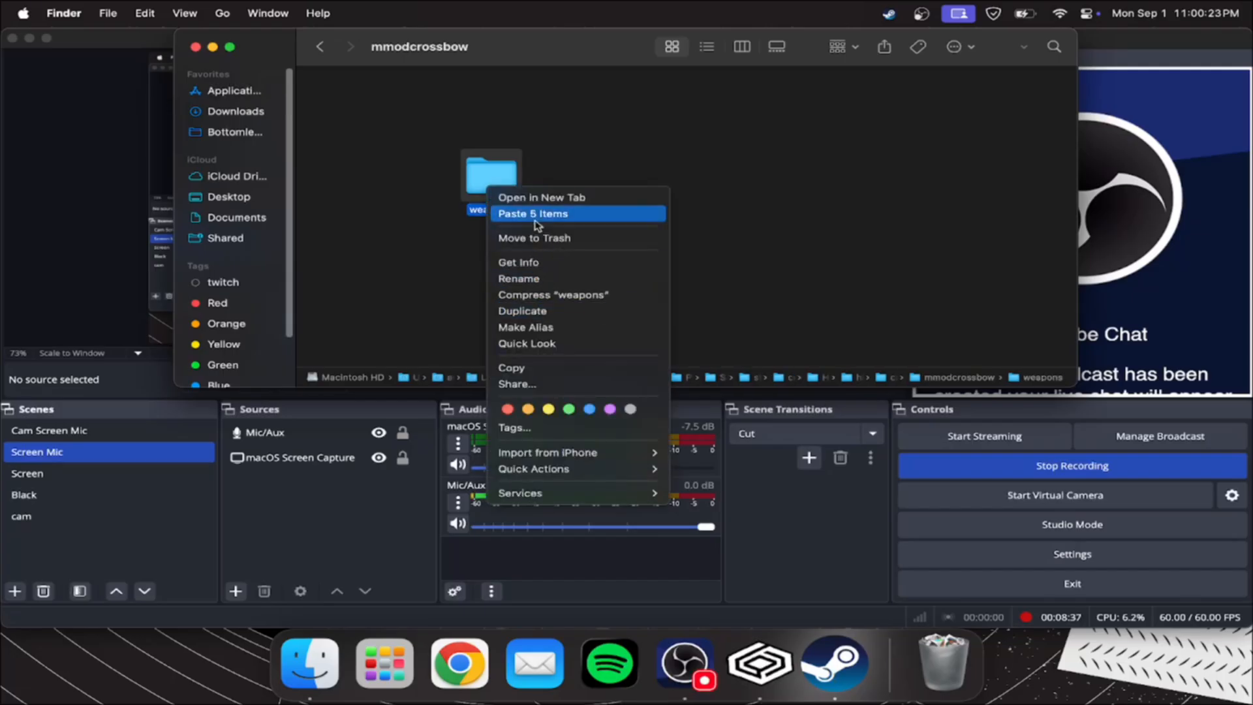
click(547, 281)
text(models)
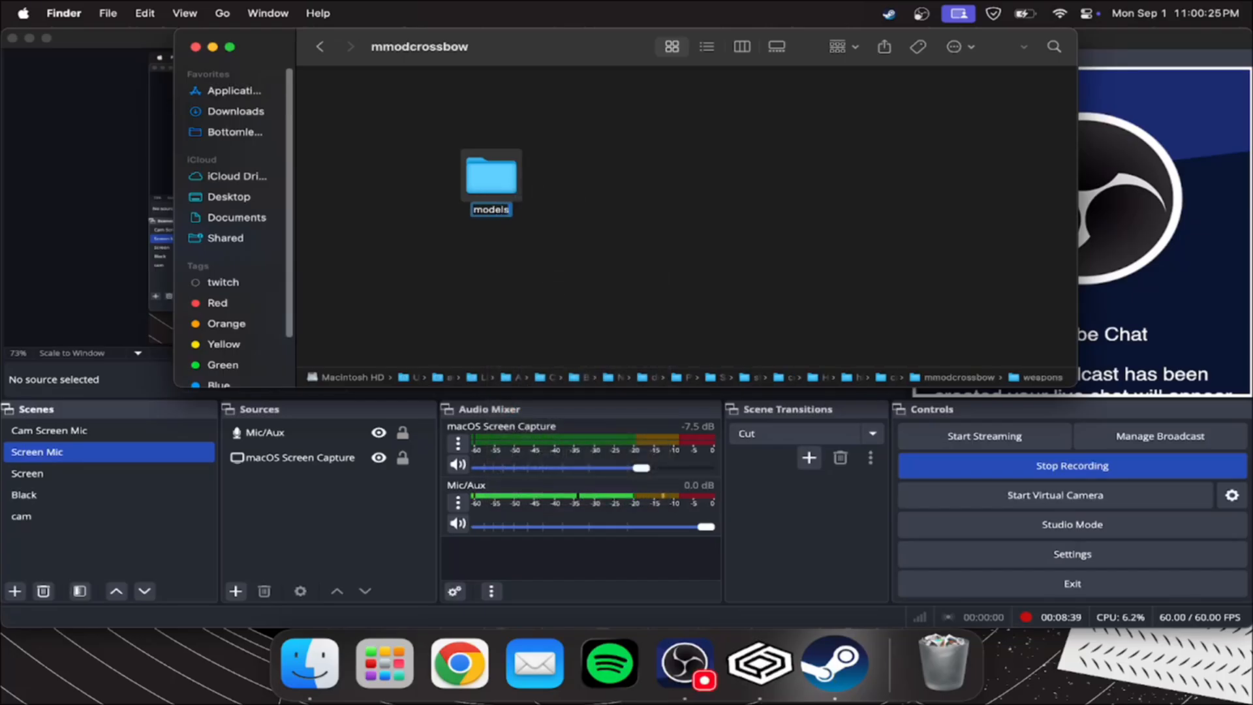
key(Return)
Create a folder named weapons inside the models folder
double_click(516, 180)
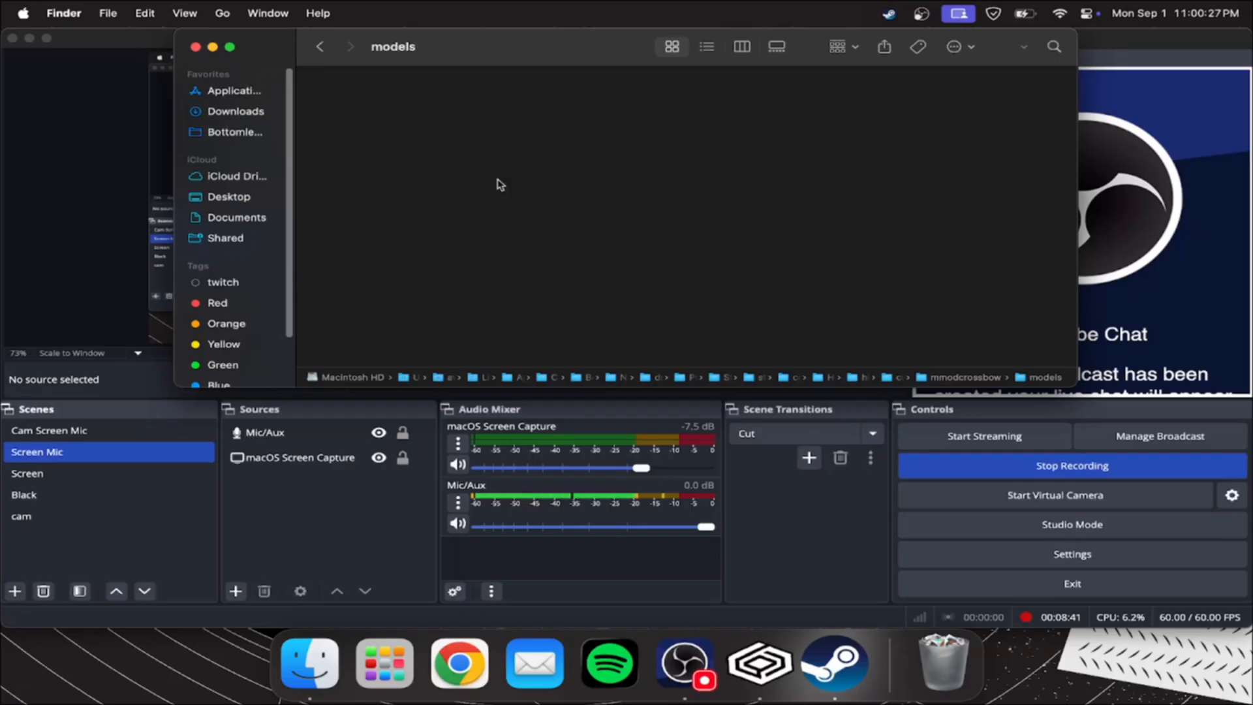
right_click(494, 175)
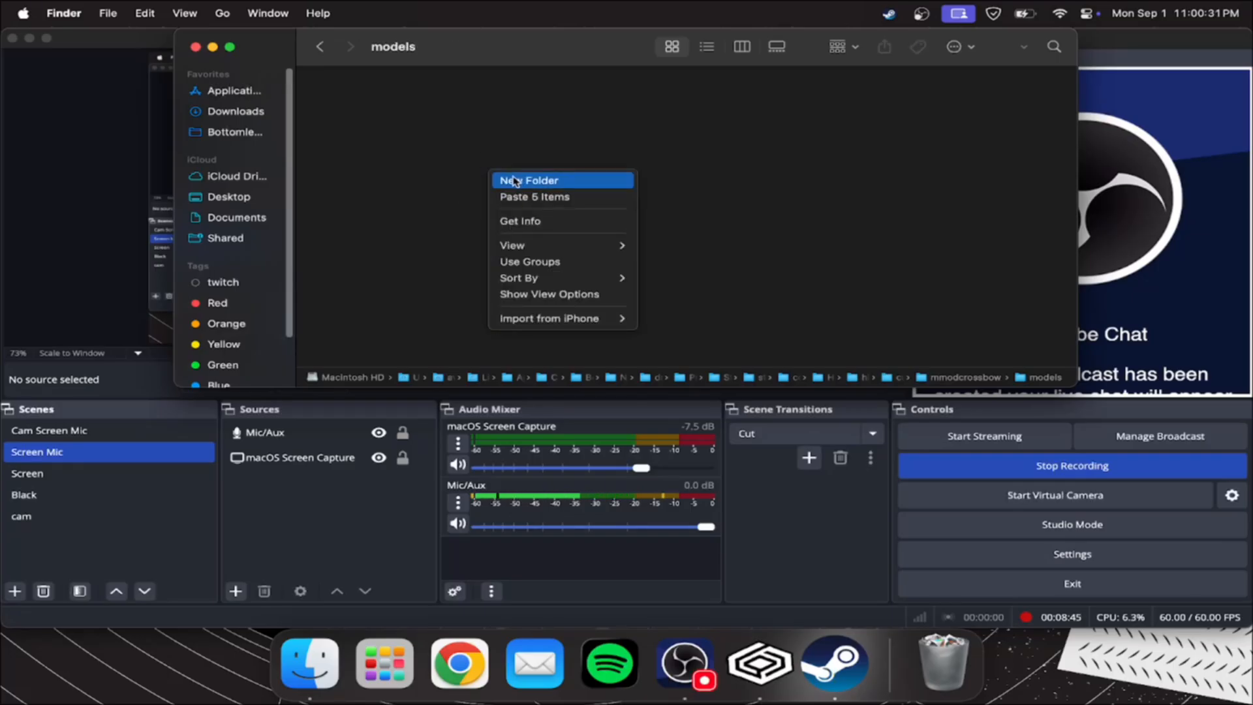
click(516, 180)
text(weapon)
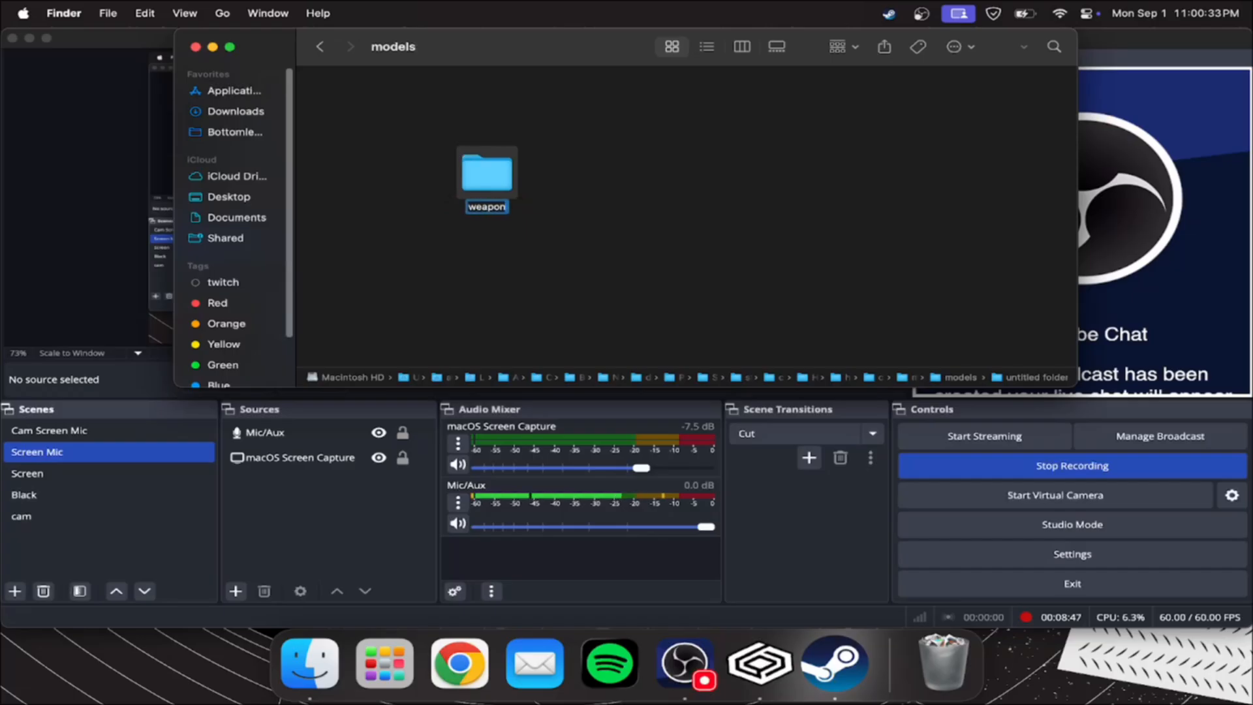
text(s)
key(Return)
Paste the five copied v_crossbow model files into the new weapons folder
double_click(486, 168)
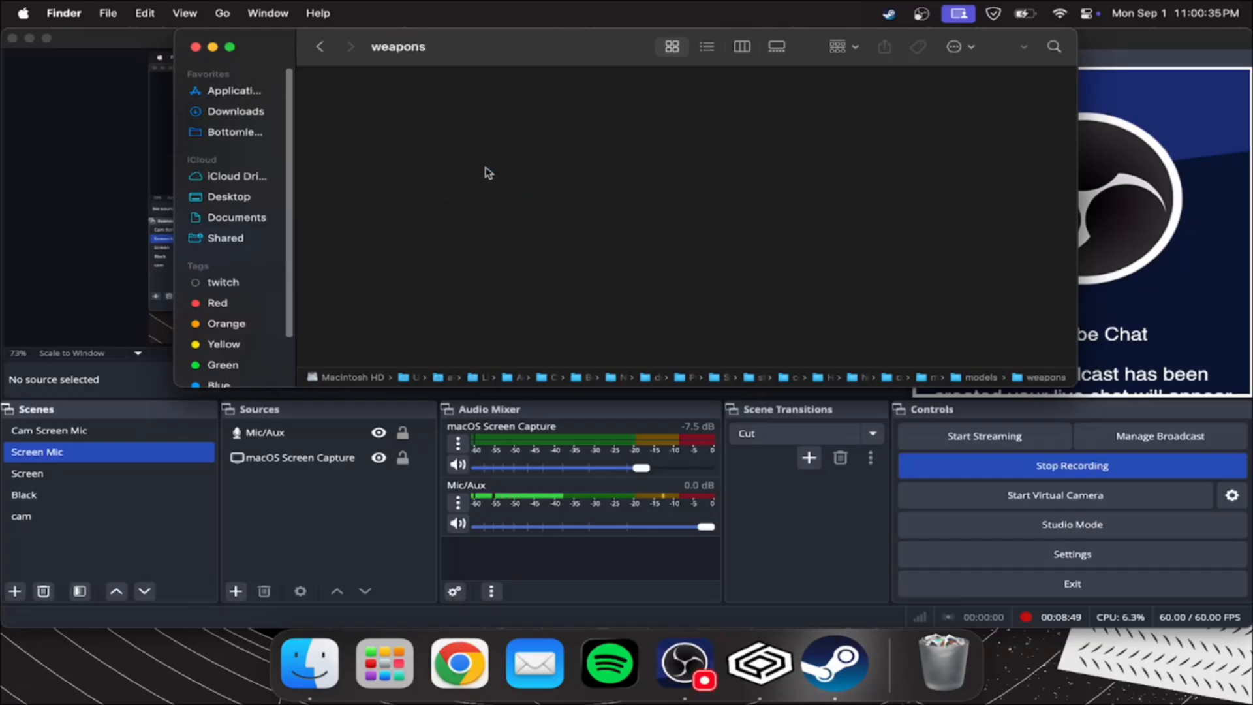
key(super+v)
drag(940, 102, 332, 122)
click(431, 235)
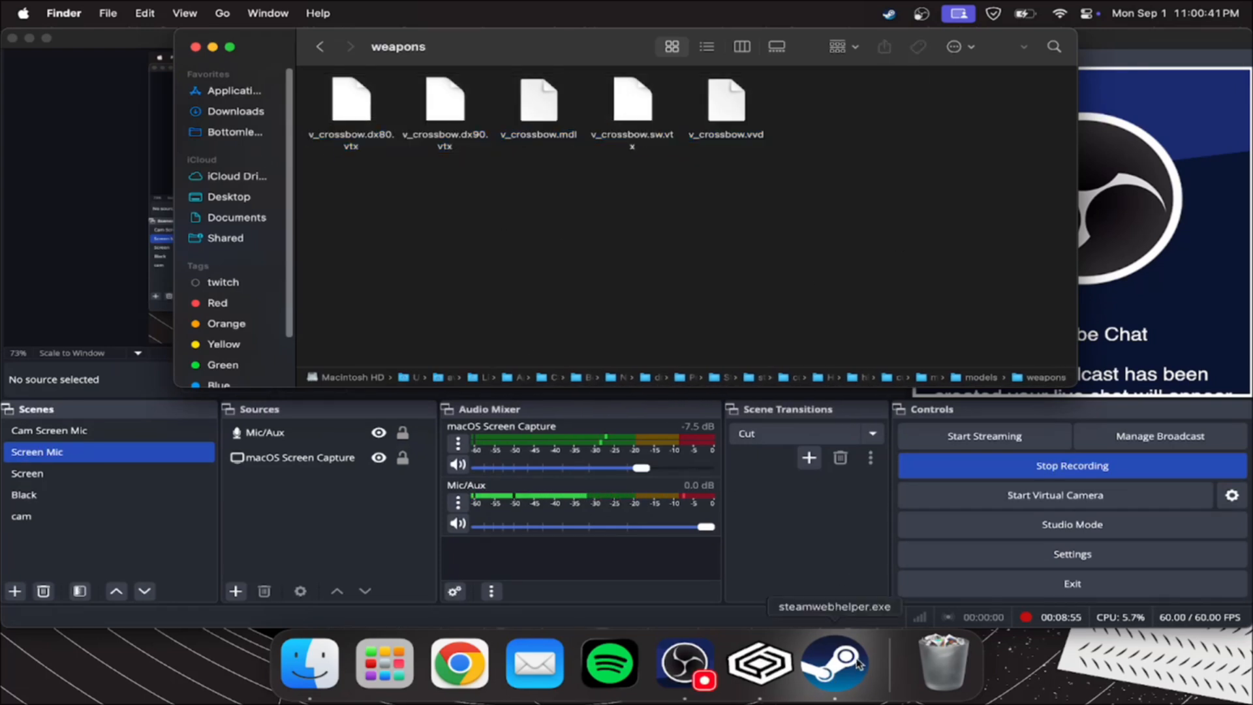
Launch Half-Life 2: Deathmatch from Steam and start a local server on the dm_resistance map
click(921, 9)
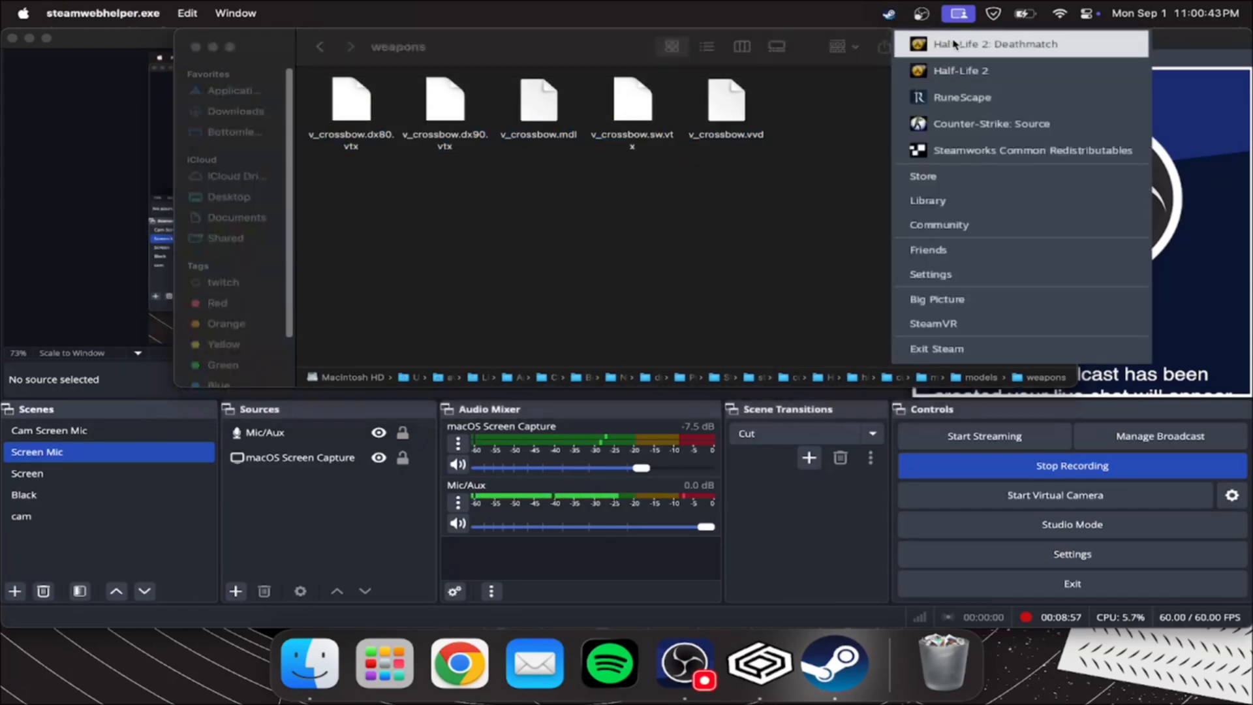
click(950, 44)
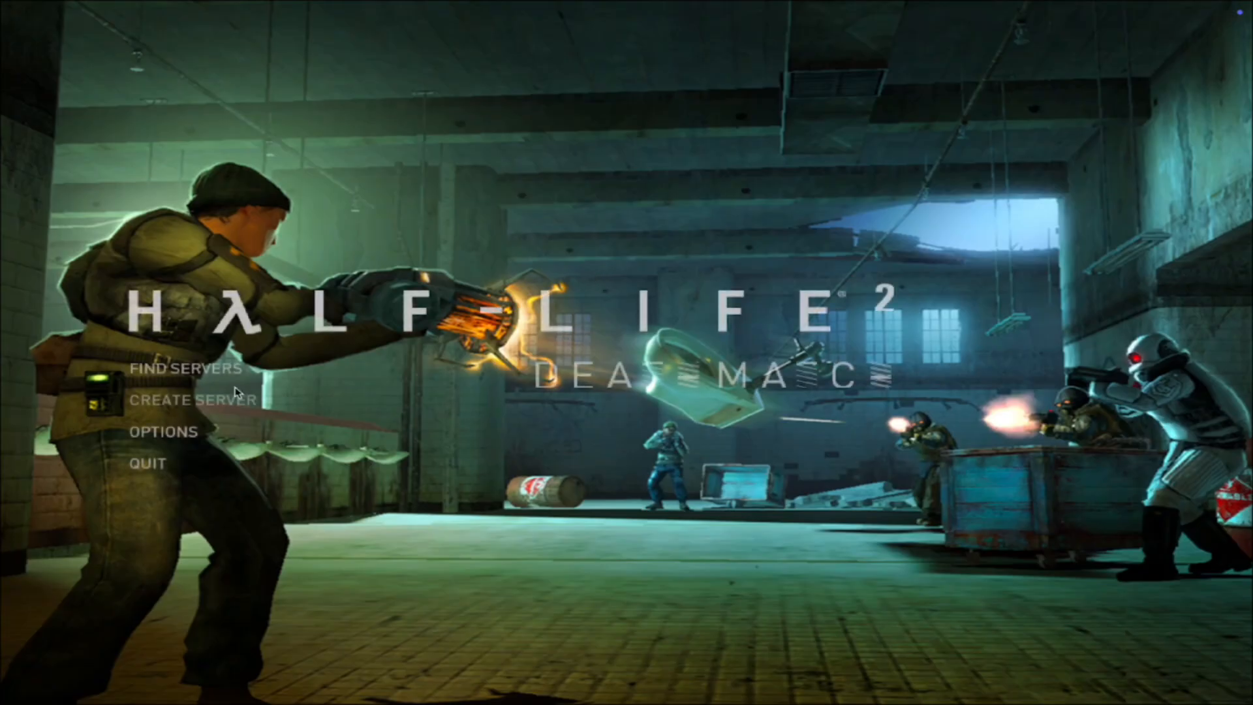
click(236, 396)
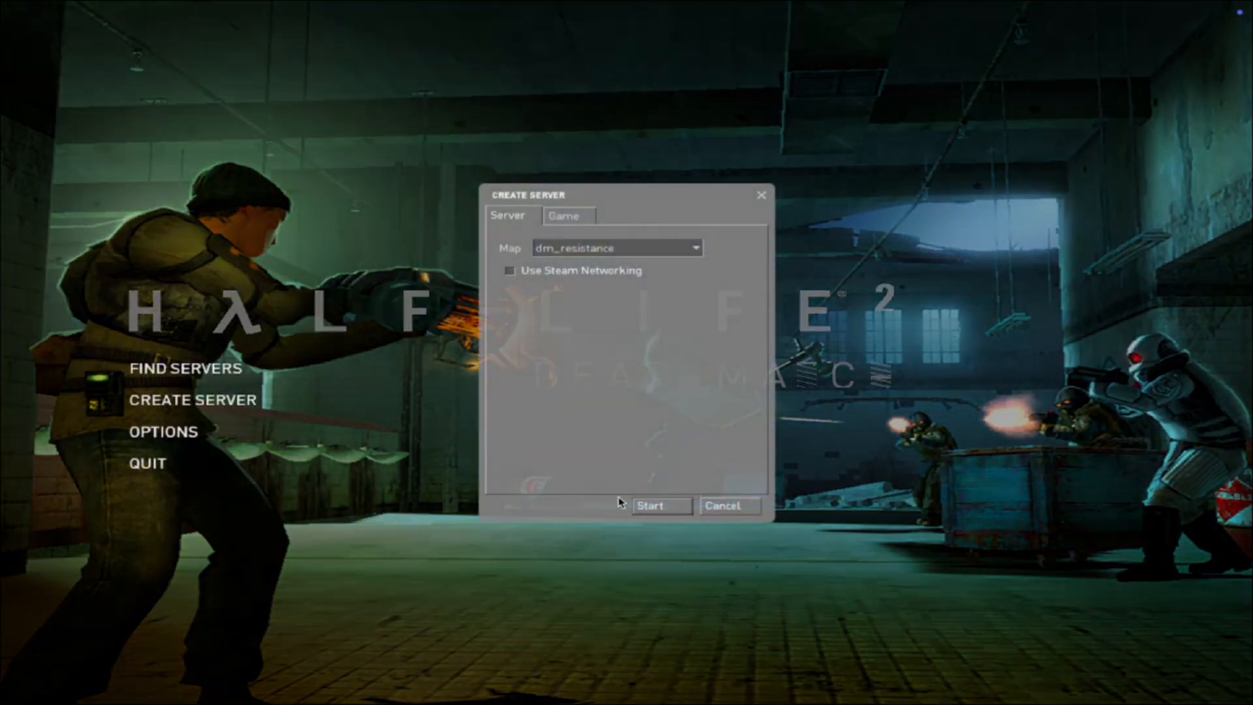
click(646, 506)
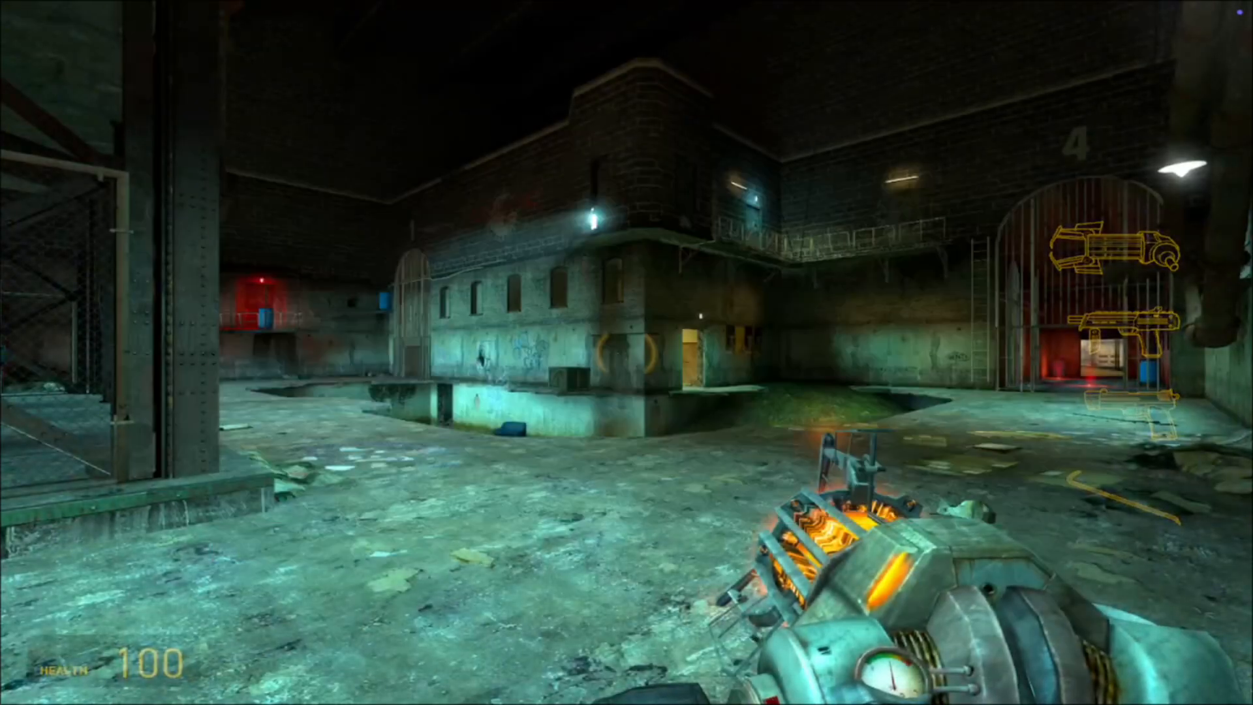
Enable cheats with sv_cheats 1 and give the player all weapons with impulse 101 in the developer console
key(w)
scroll(625, 354, up, 1)
scroll(625, 355, up, 1)
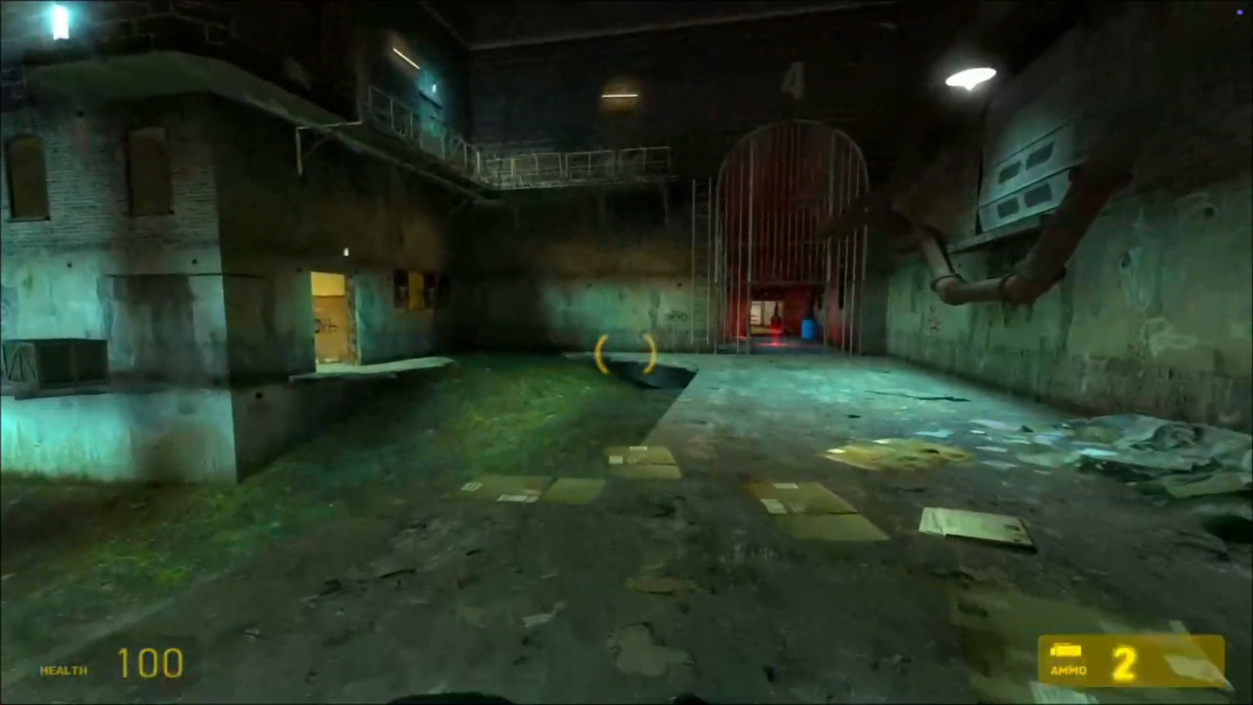
key(grave)
text(sv)
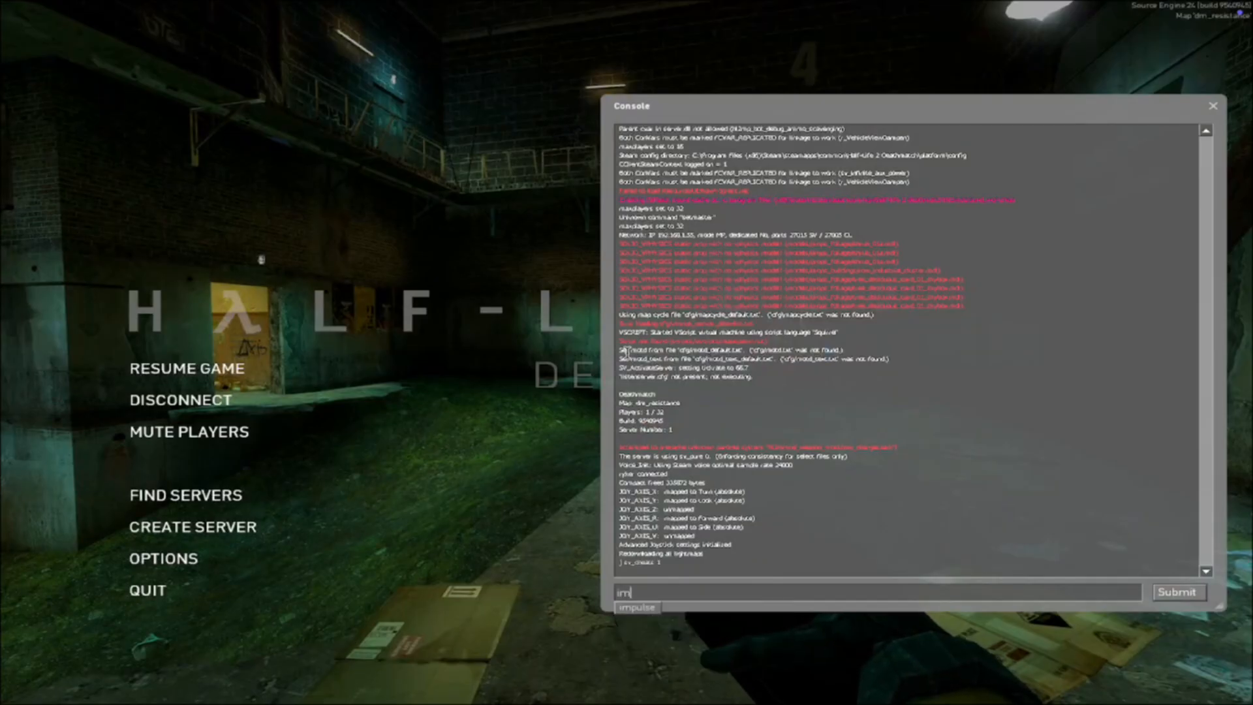
text(01)
key(Return)
key(grave)
Equip the crossbow to check its firing, reload and movement animations around the map, and disconnect from the local server
key(5)
key(5)
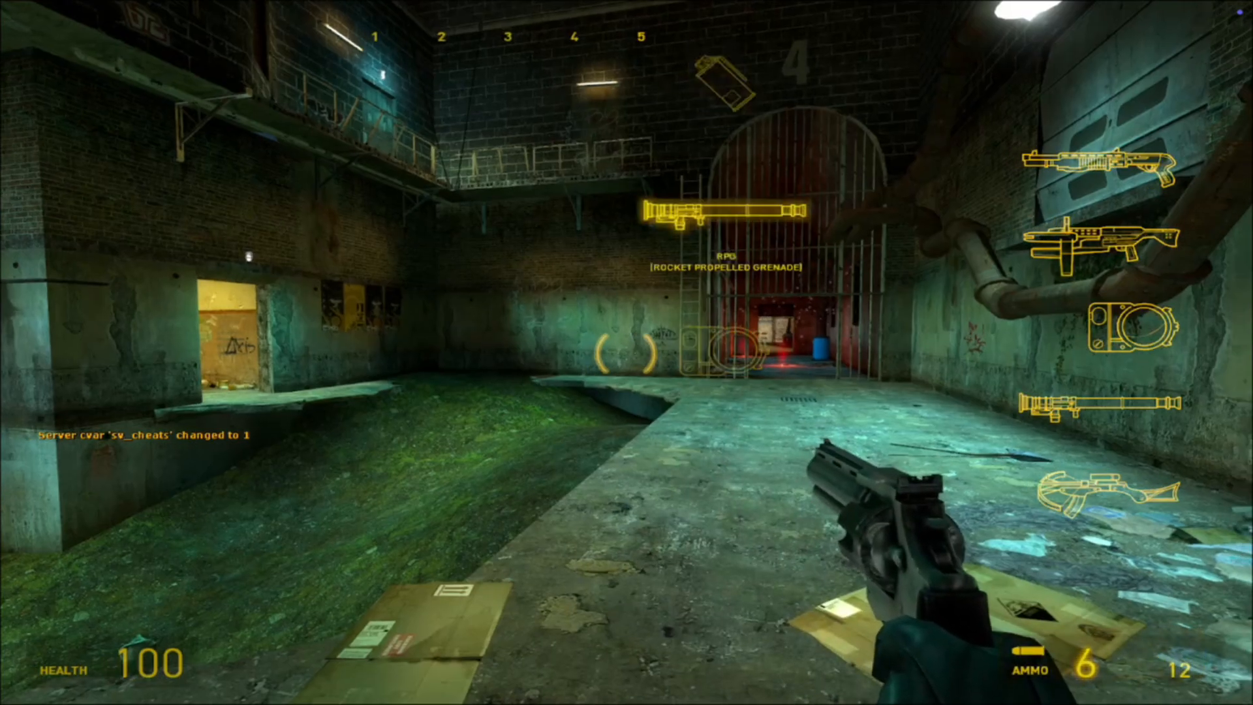
key(4)
key(4)
click(625, 354)
key(w)
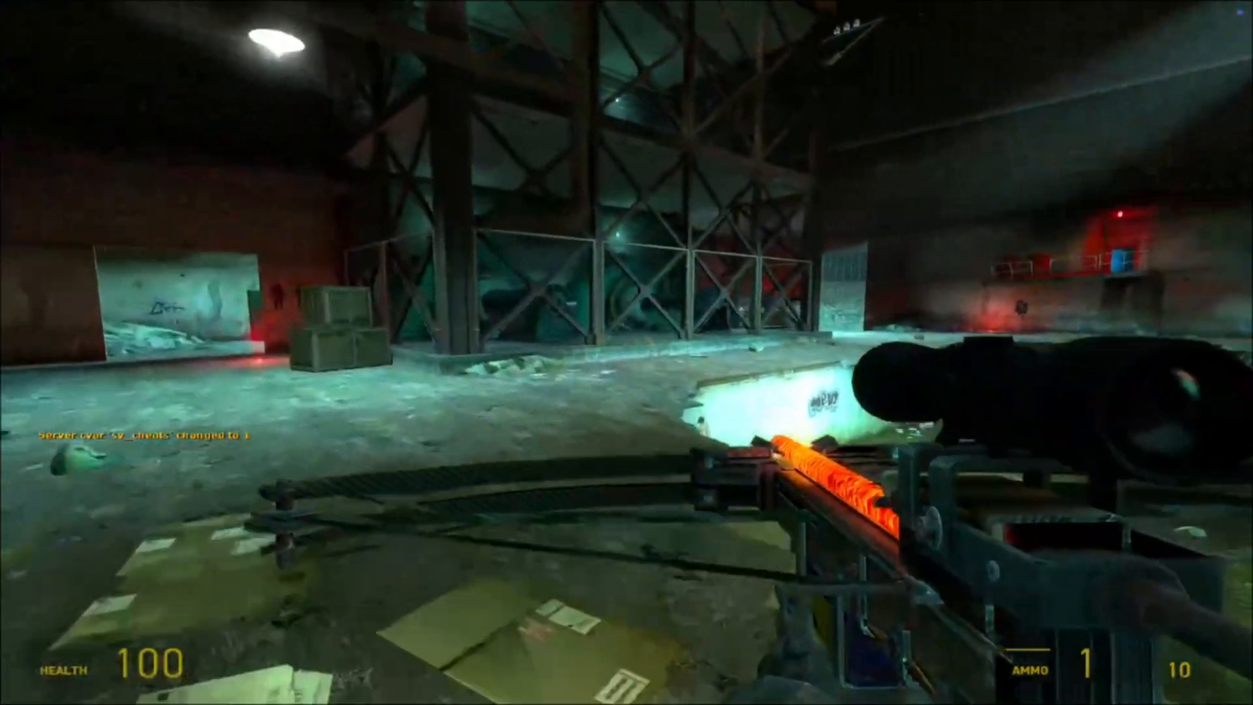
key(2)
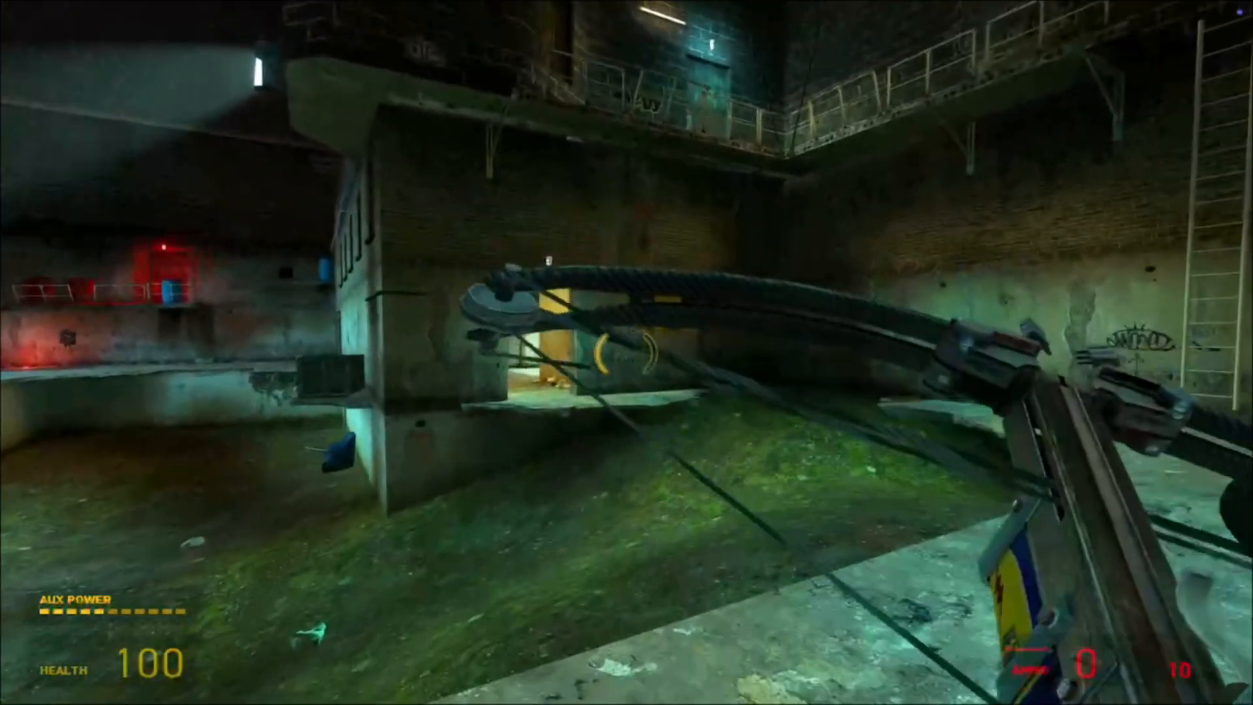
key(w)
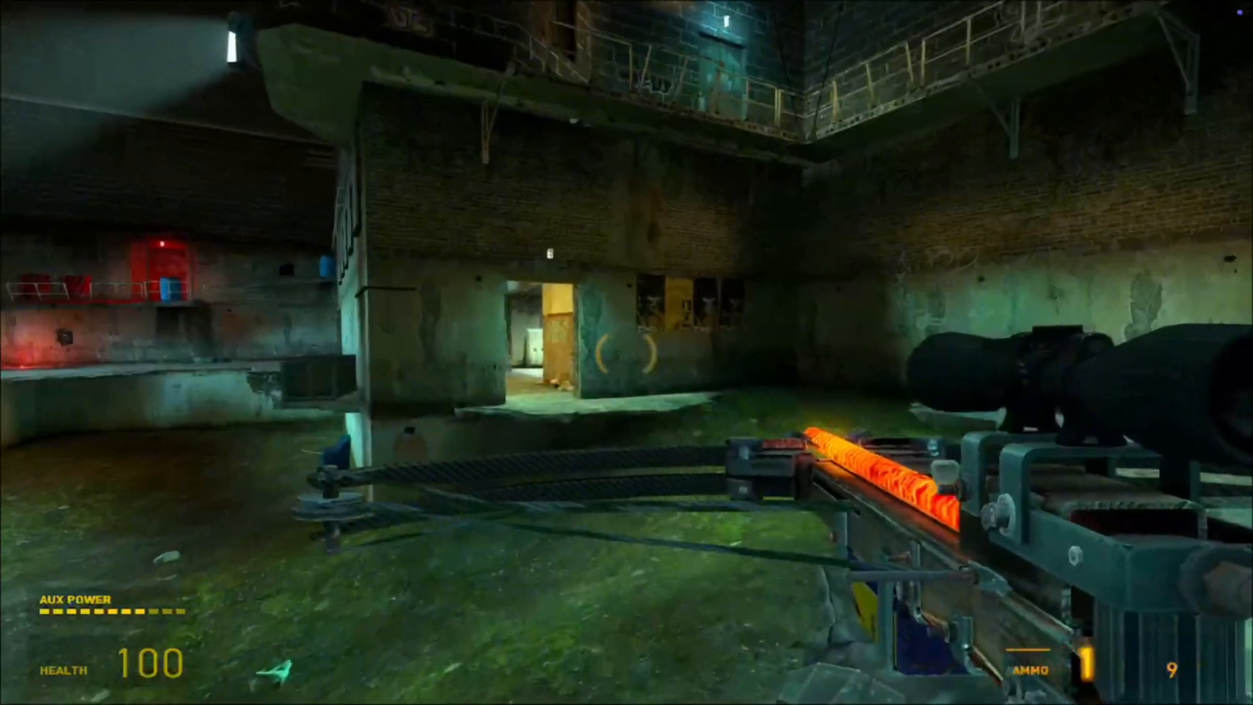
key(w)
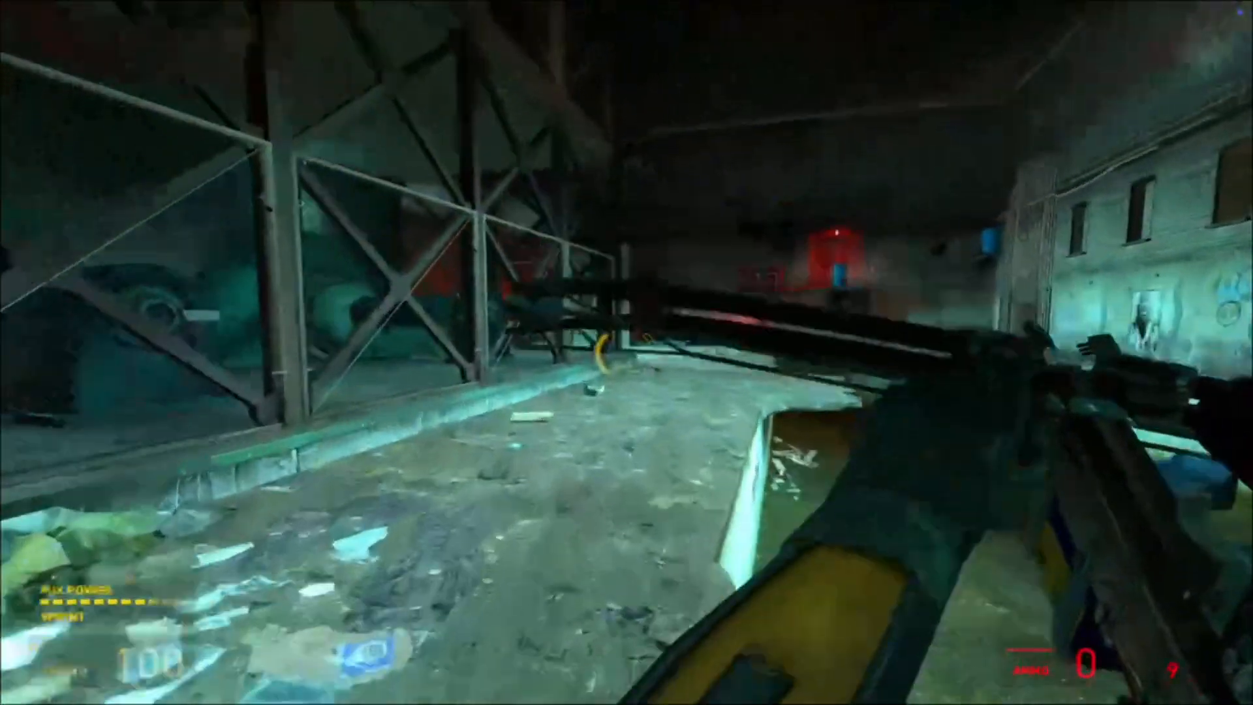
key(shift+w)
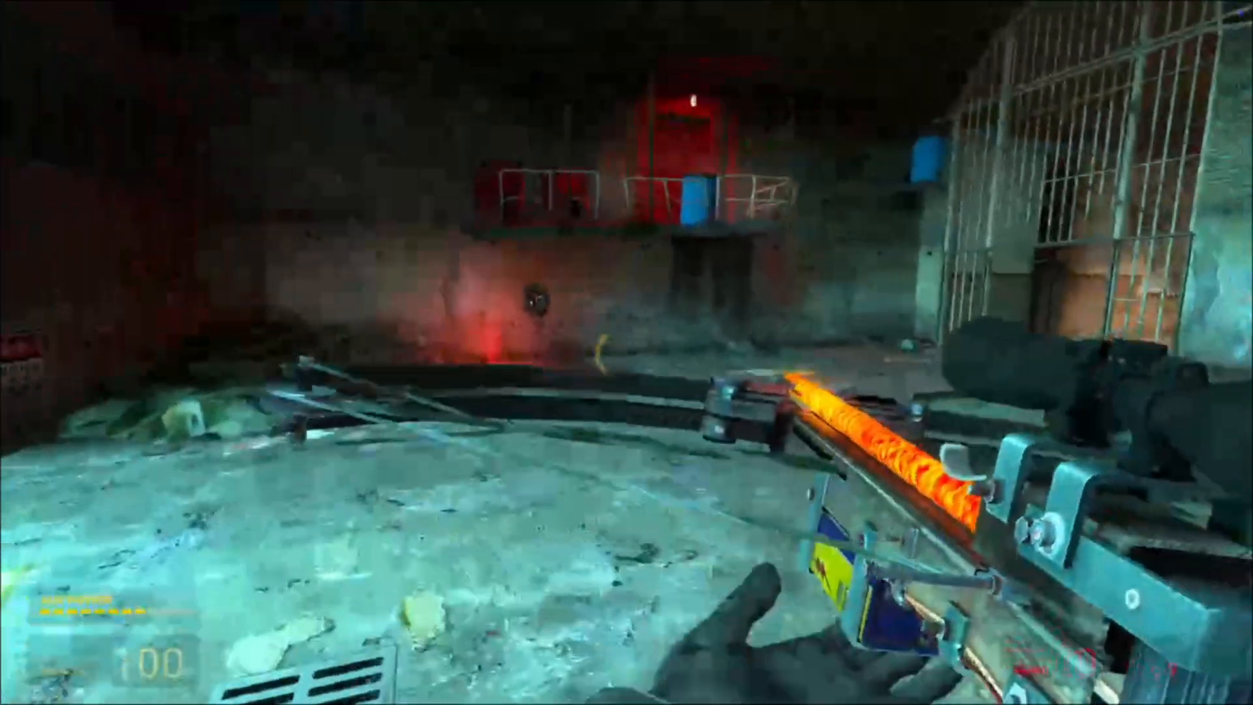
key(w)
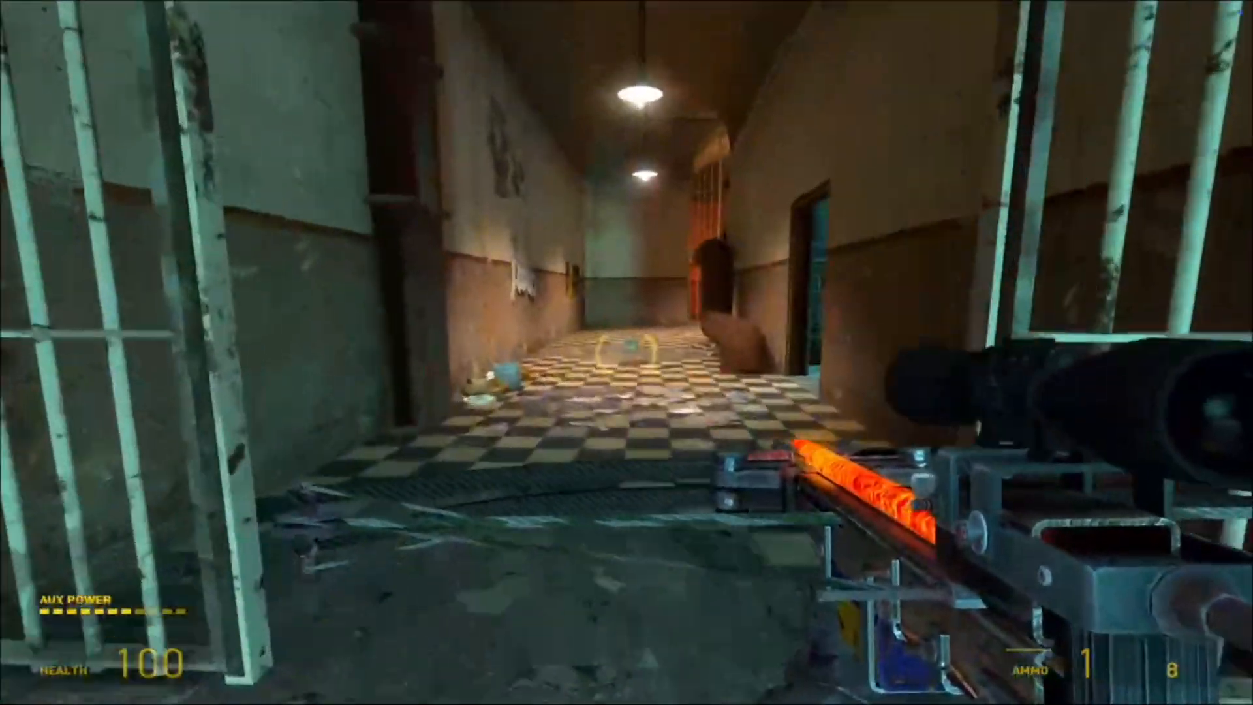
key(w)
key(Escape)
click(219, 404)
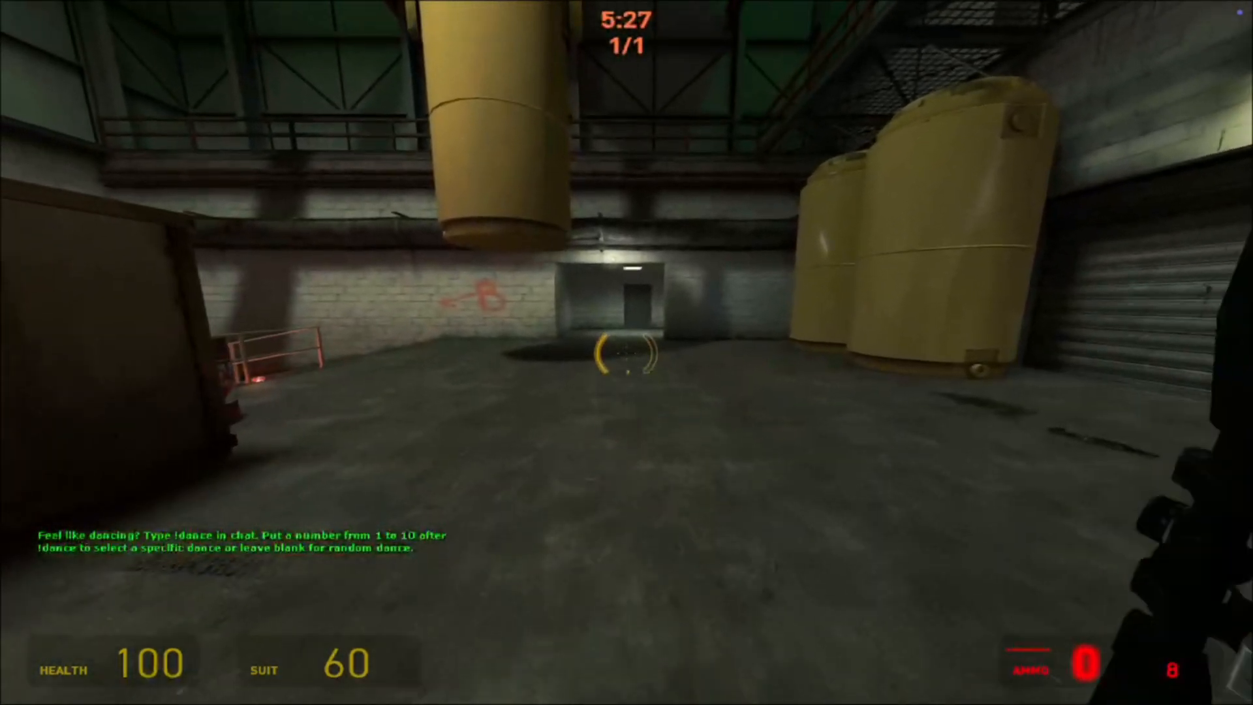
Test the crossbow's firing and sprint animations on a multiplayer server
key(w)
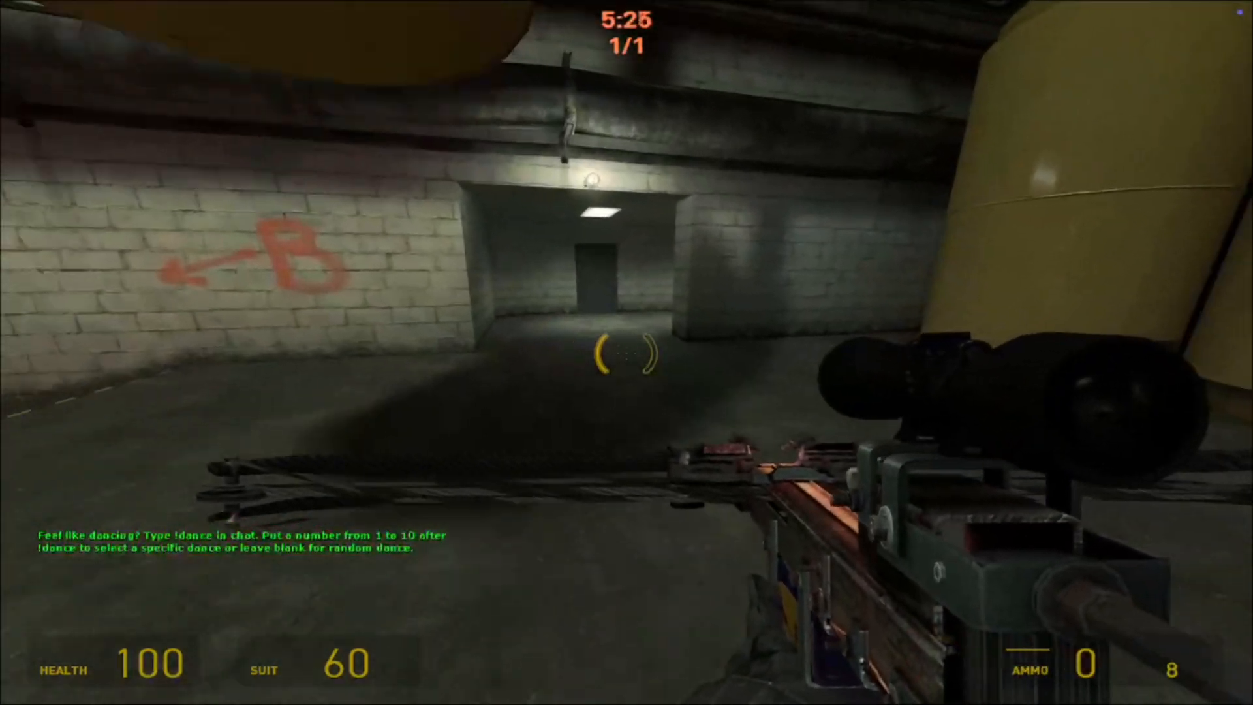
click(627, 352)
key(w)
key(shift)
key(w)
key(w)
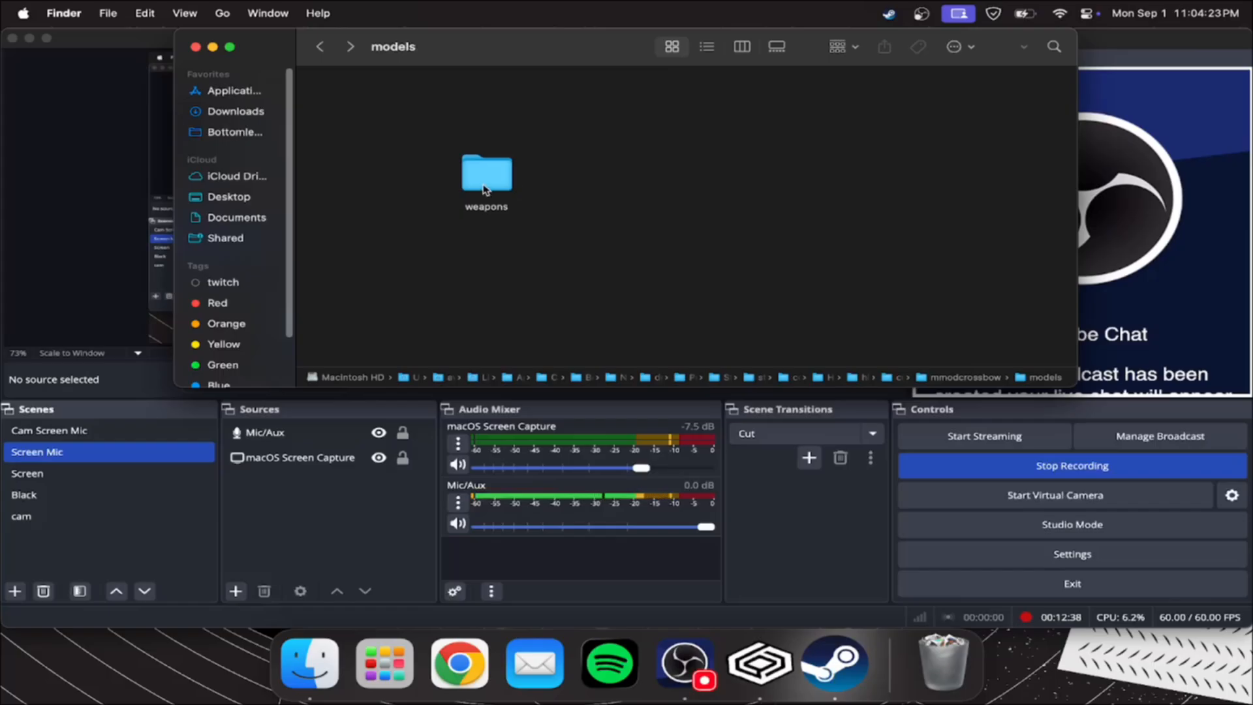
Switch to Finder and go back from the models folder to the mmodcrossbow folder
click(486, 189)
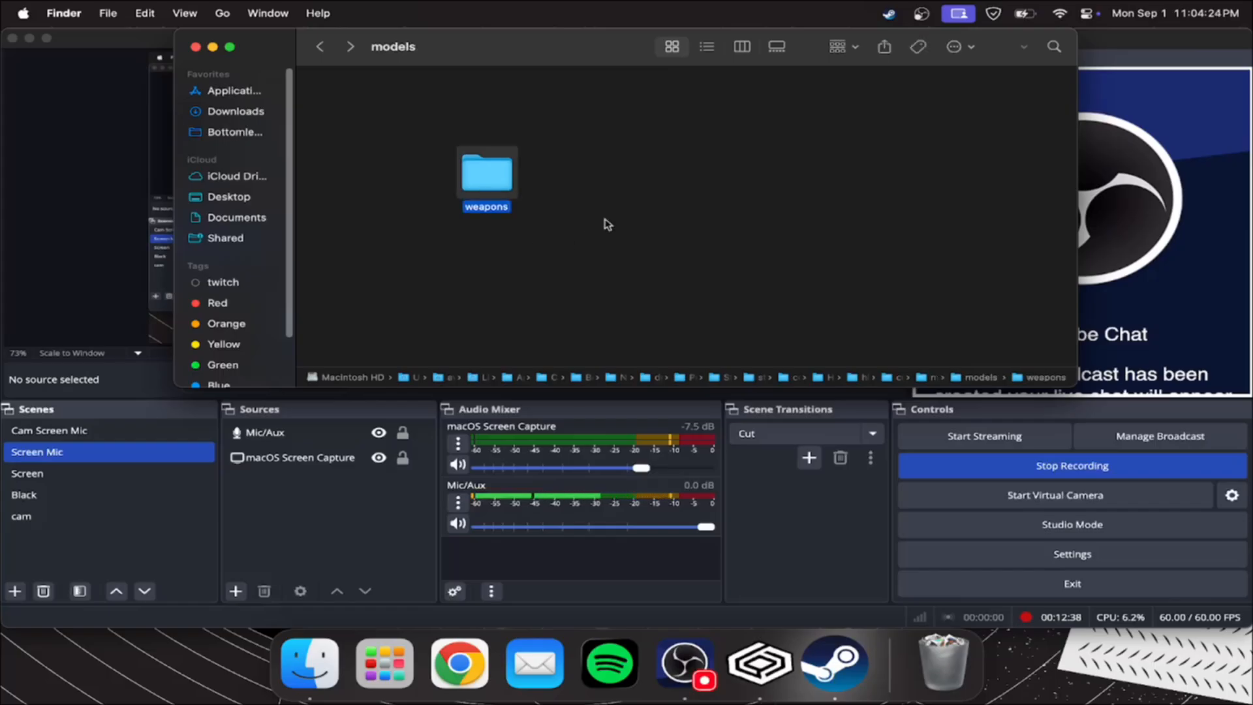
click(648, 143)
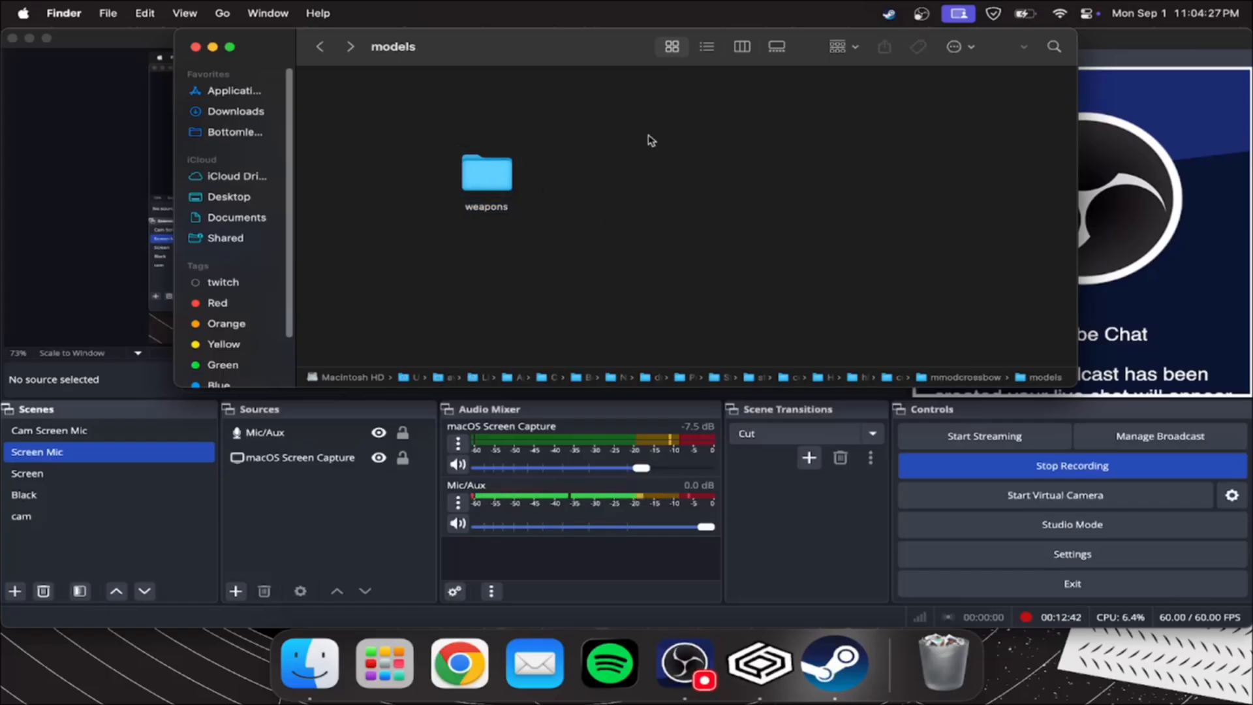
click(345, 529)
click(321, 659)
click(330, 49)
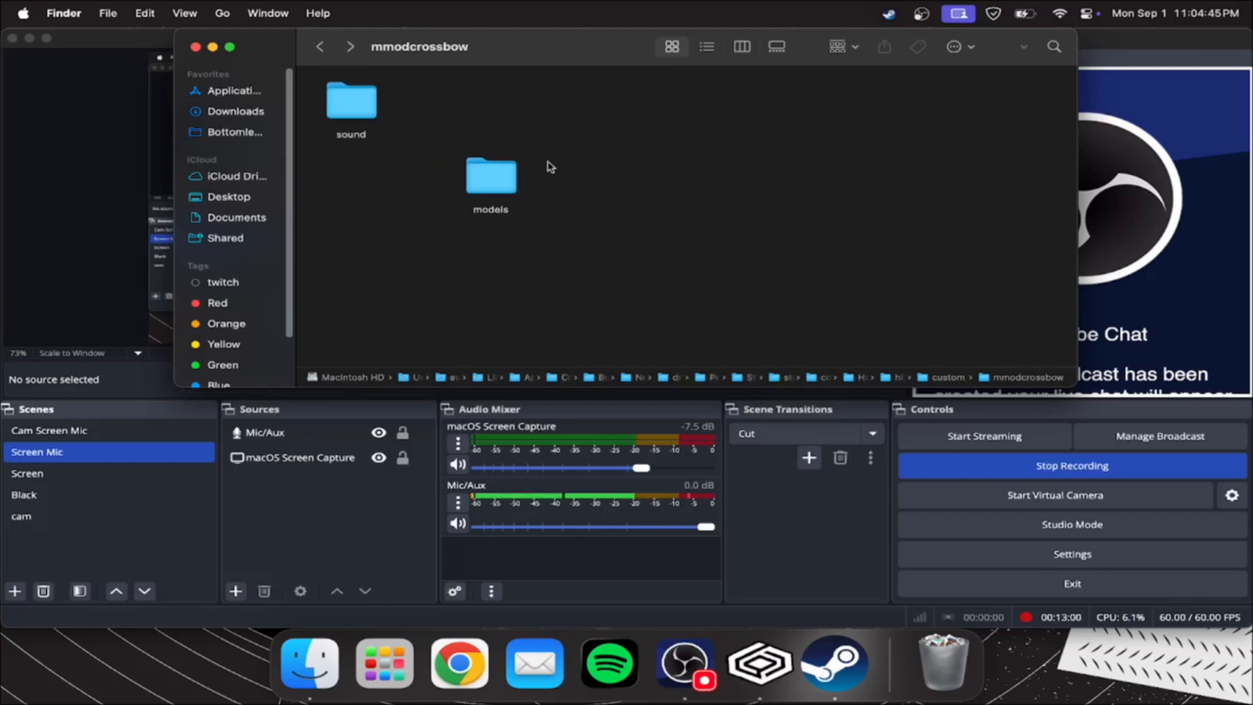
right_click(558, 183)
click(603, 186)
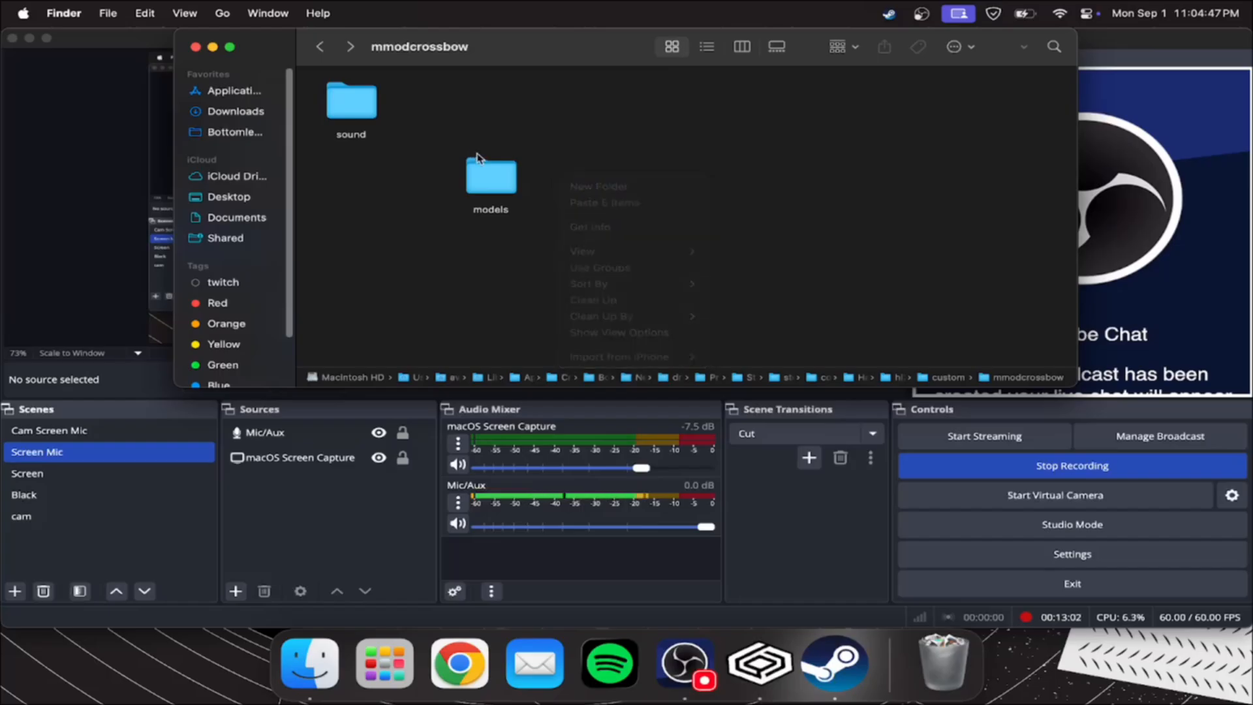
click(616, 198)
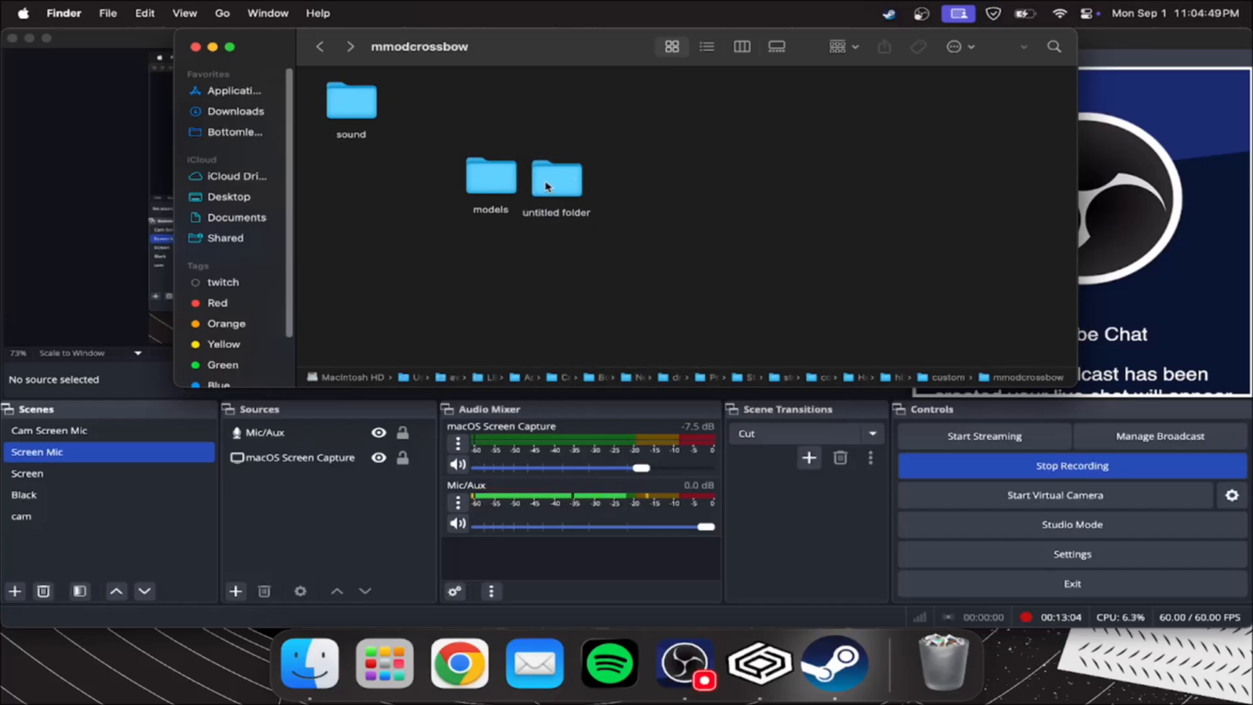
drag(546, 187, 943, 660)
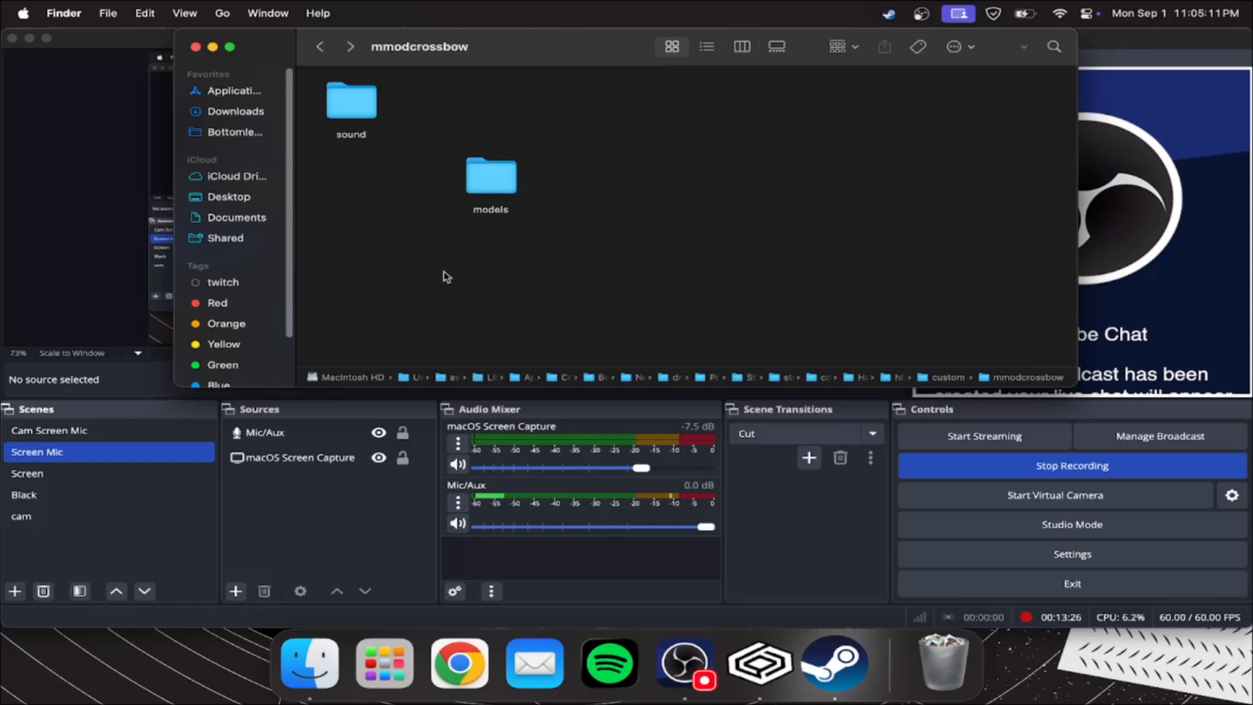
Open v_crossbow.qc from the OG Crossbow folder's Decompile/v_crossbow folder, found in the HL2DM Model Port Tutorial's Resources folder
click(269, 111)
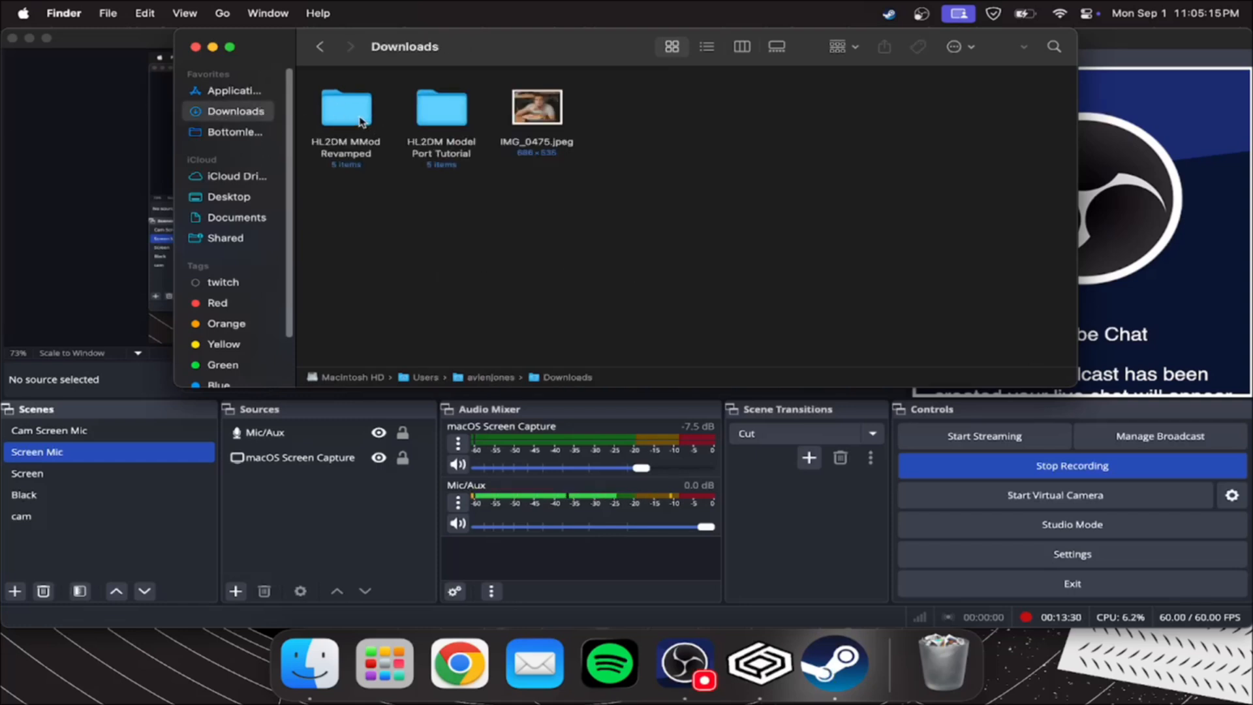
double_click(439, 116)
double_click(636, 111)
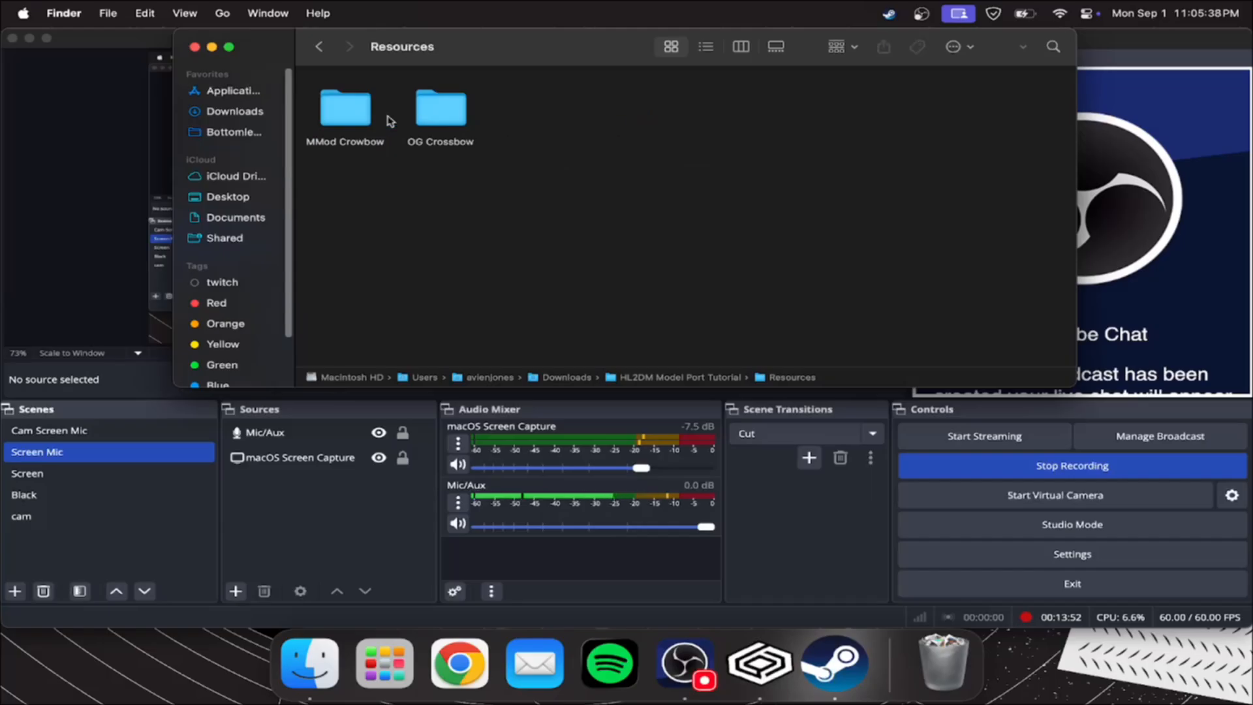
double_click(432, 117)
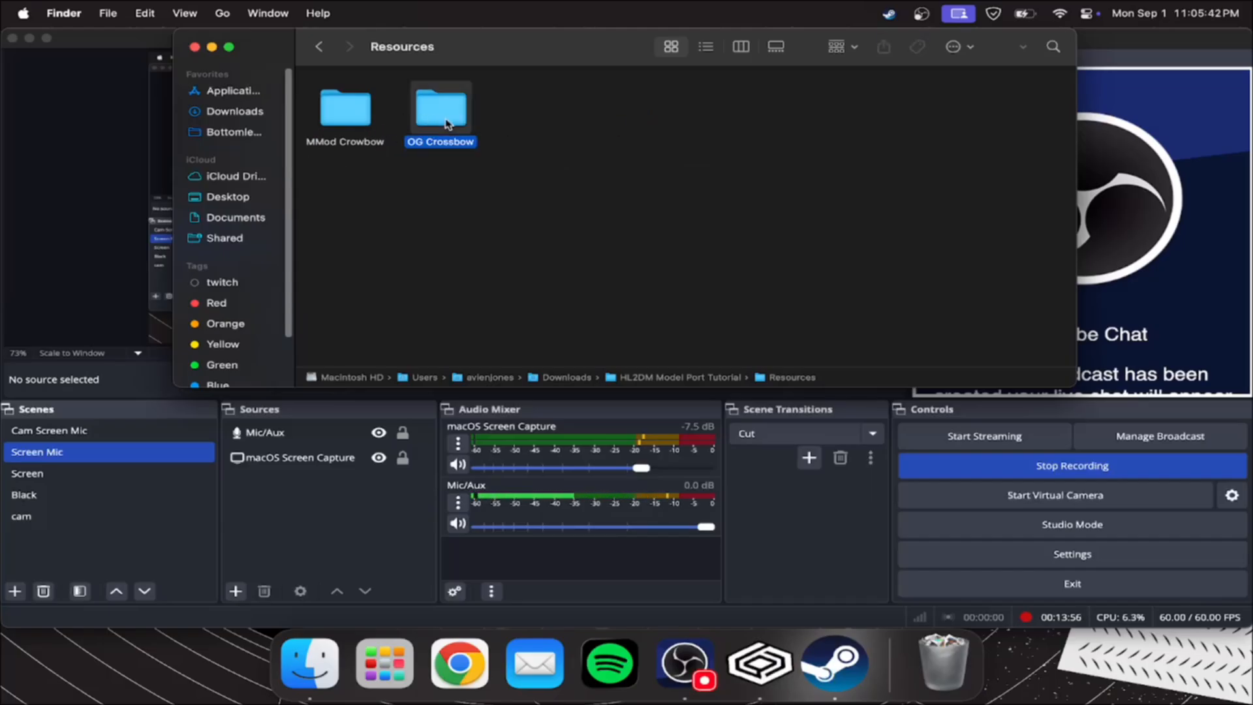
double_click(541, 182)
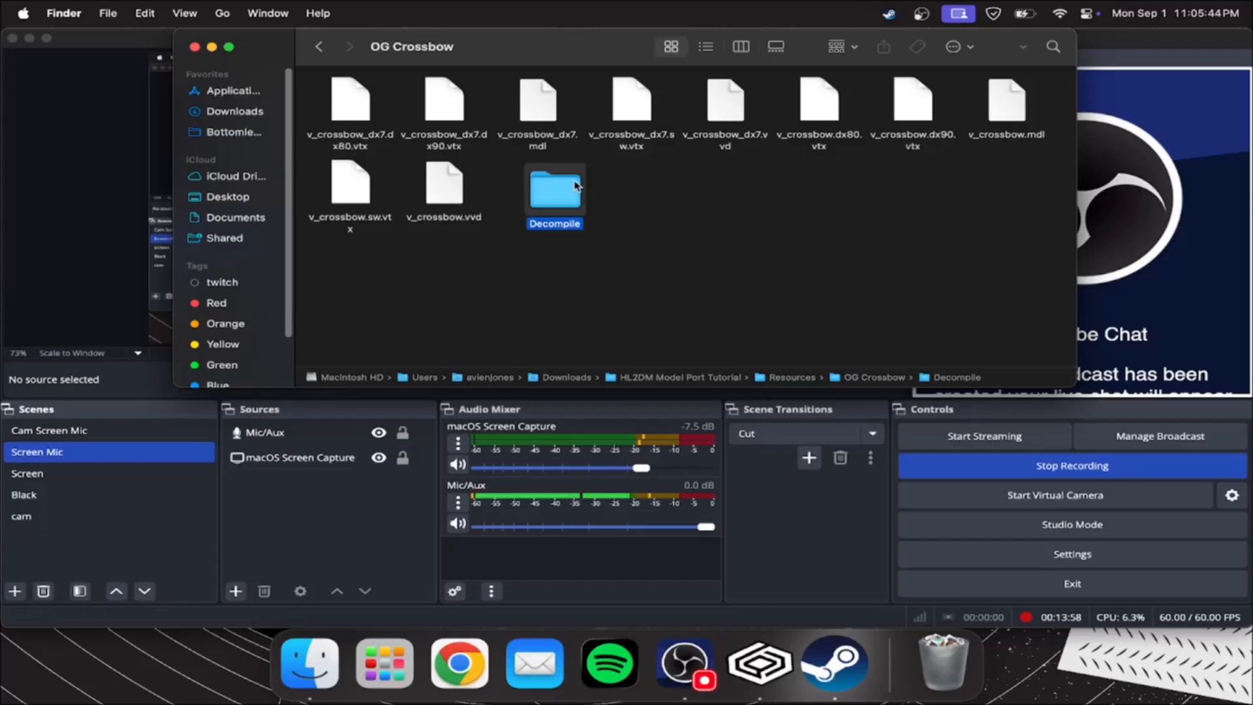
double_click(350, 103)
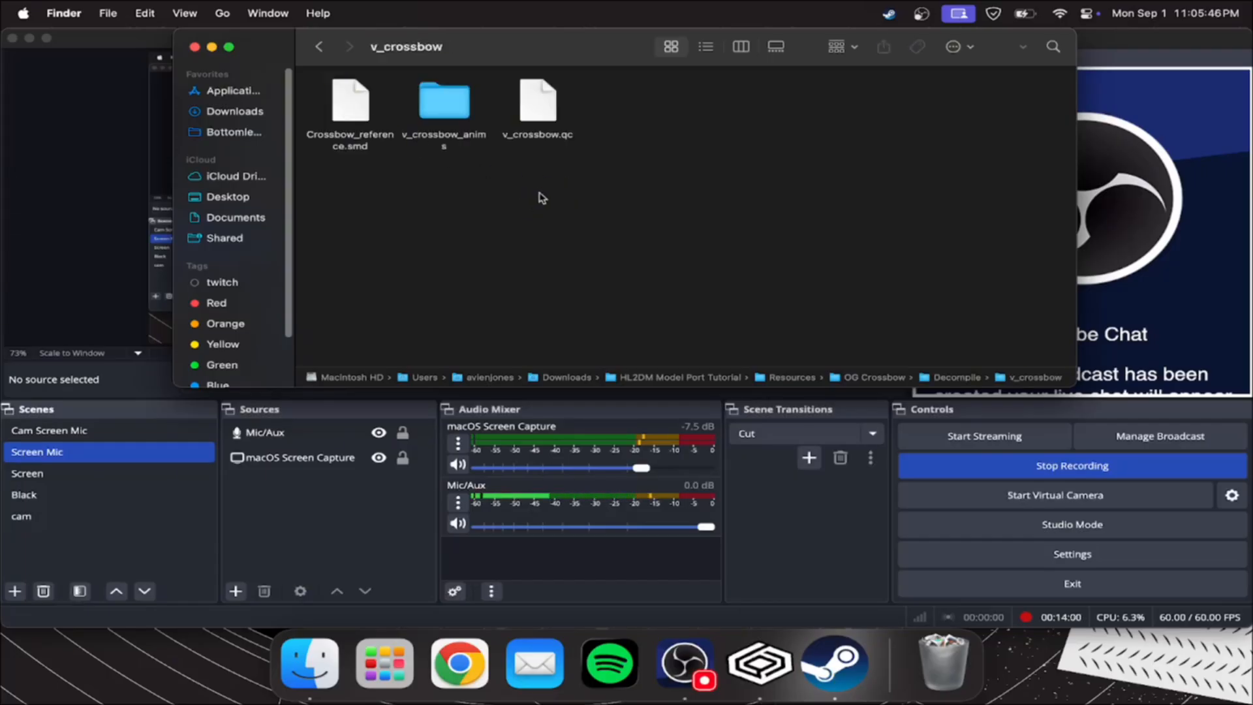
double_click(555, 118)
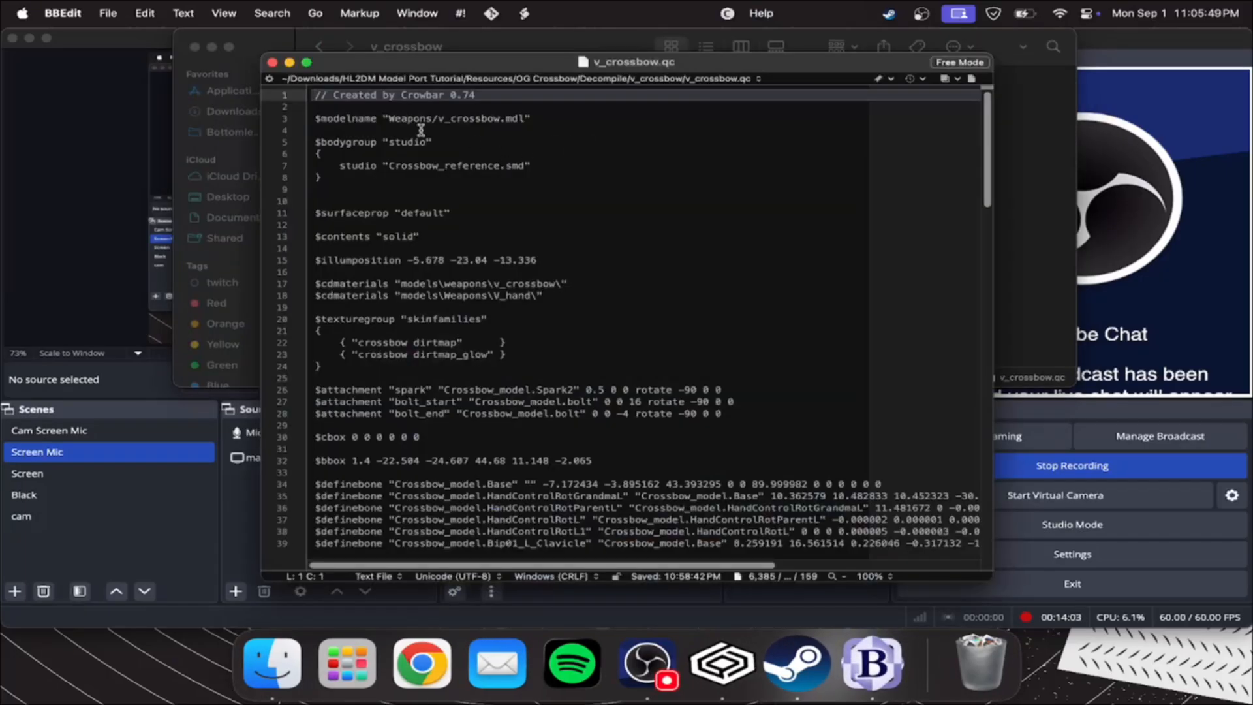
Open the decompiled v_crossbow.qc from the MMod Crowbow folder's Decompile/v_crossbow folder in Resources
click(452, 37)
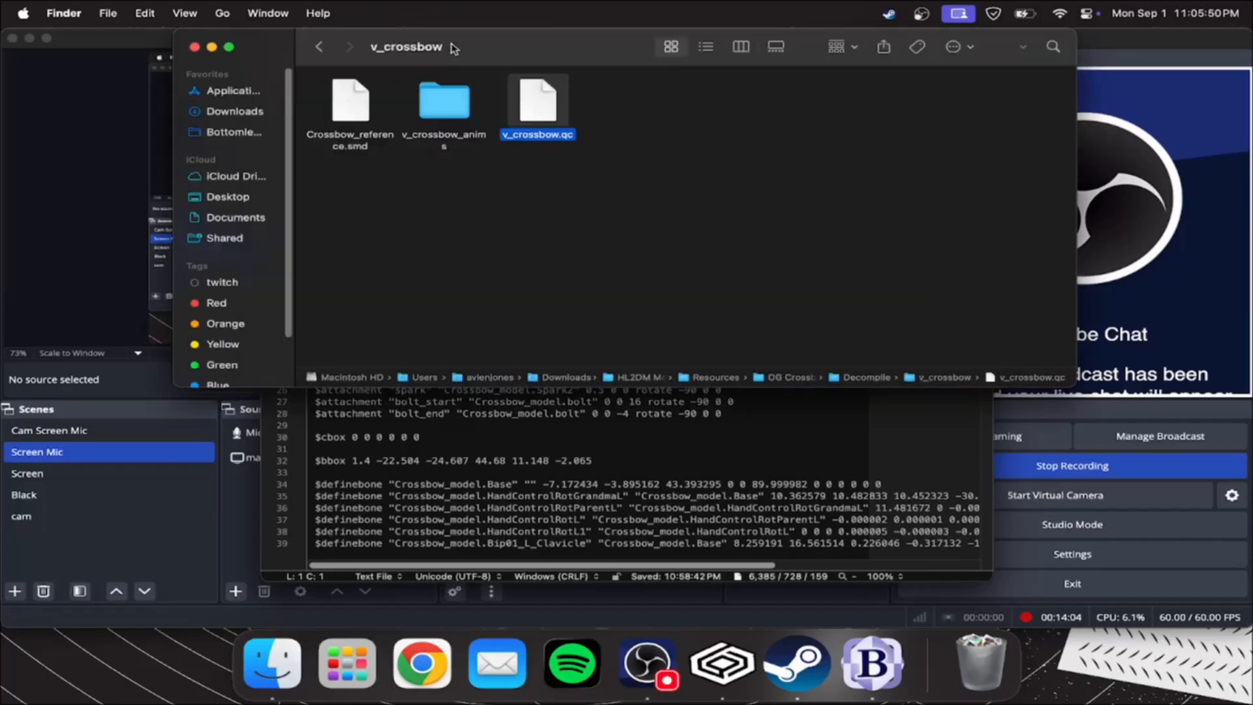
click(320, 46)
click(319, 46)
click(320, 46)
double_click(348, 119)
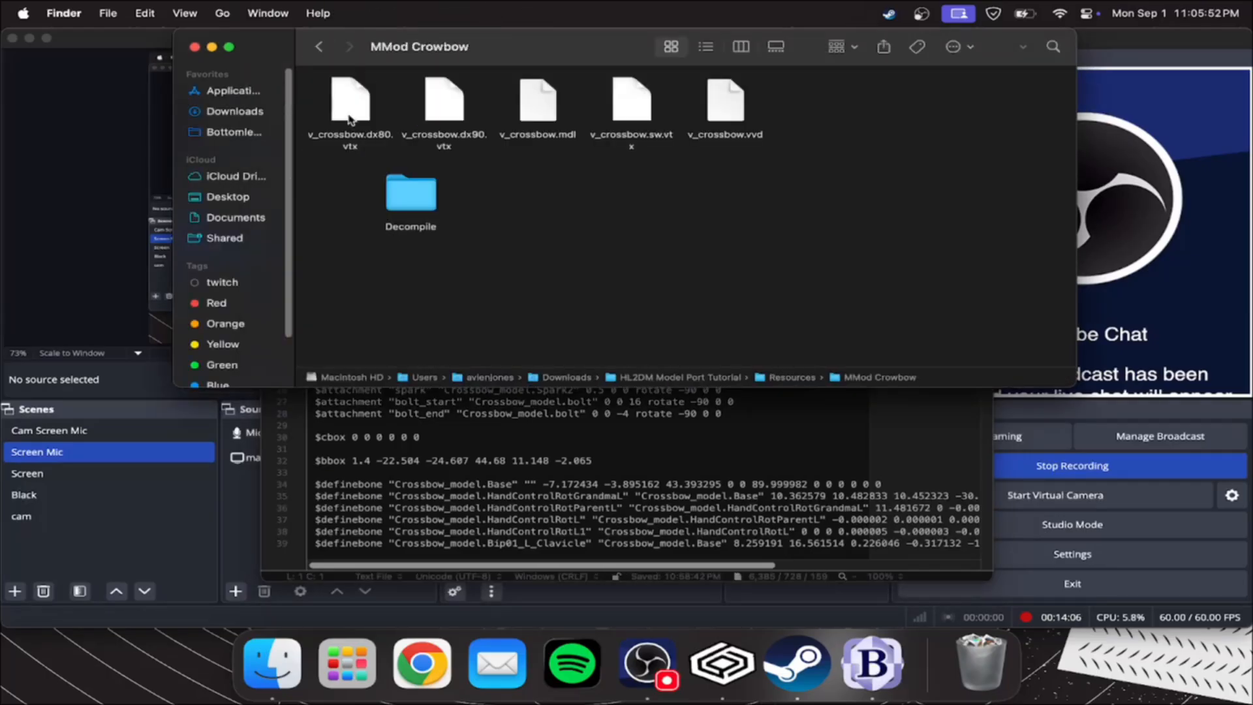
double_click(410, 193)
double_click(350, 101)
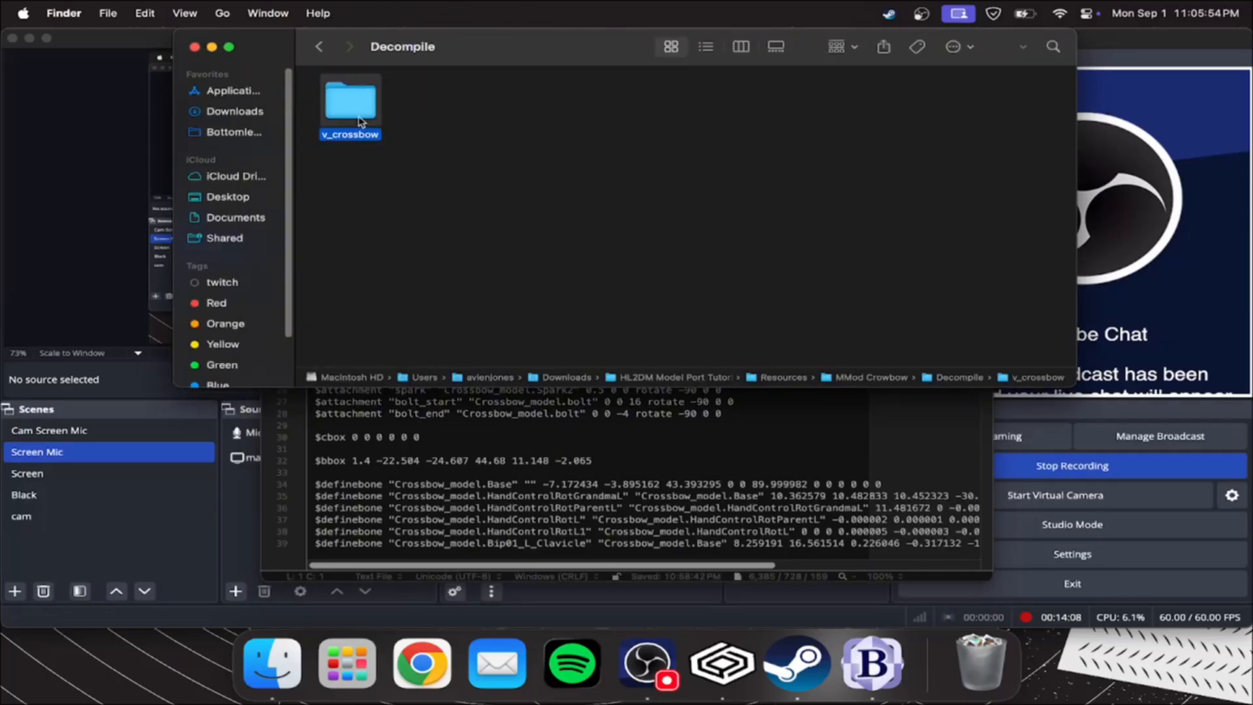
double_click(632, 104)
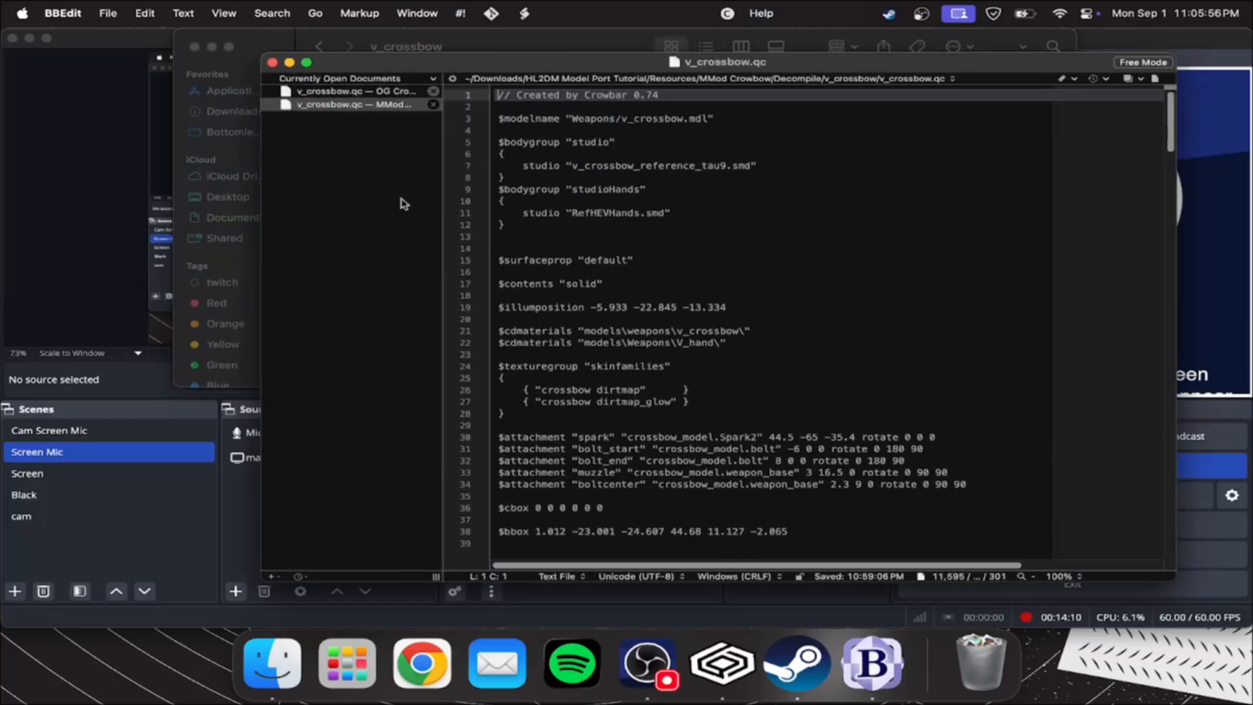
Compare the $modelname line and bone definitions of the OG Crossbow and MMod v_crossbow.qc files
click(361, 92)
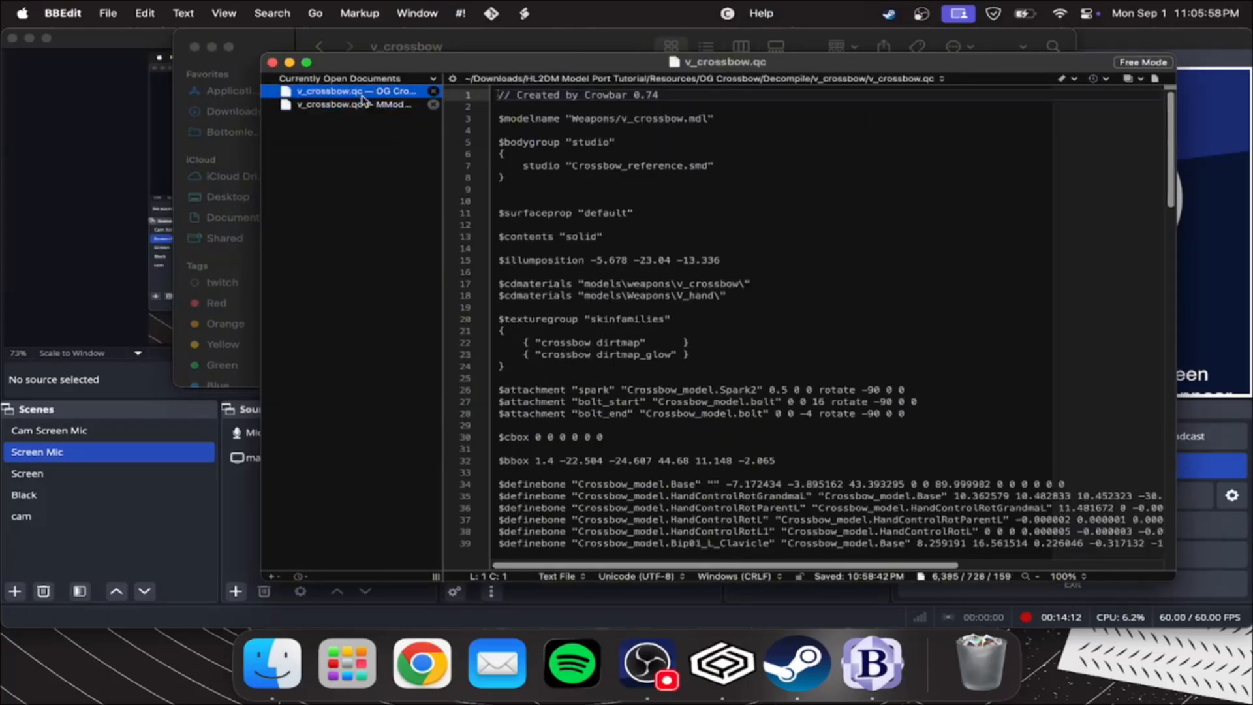
double_click(523, 120)
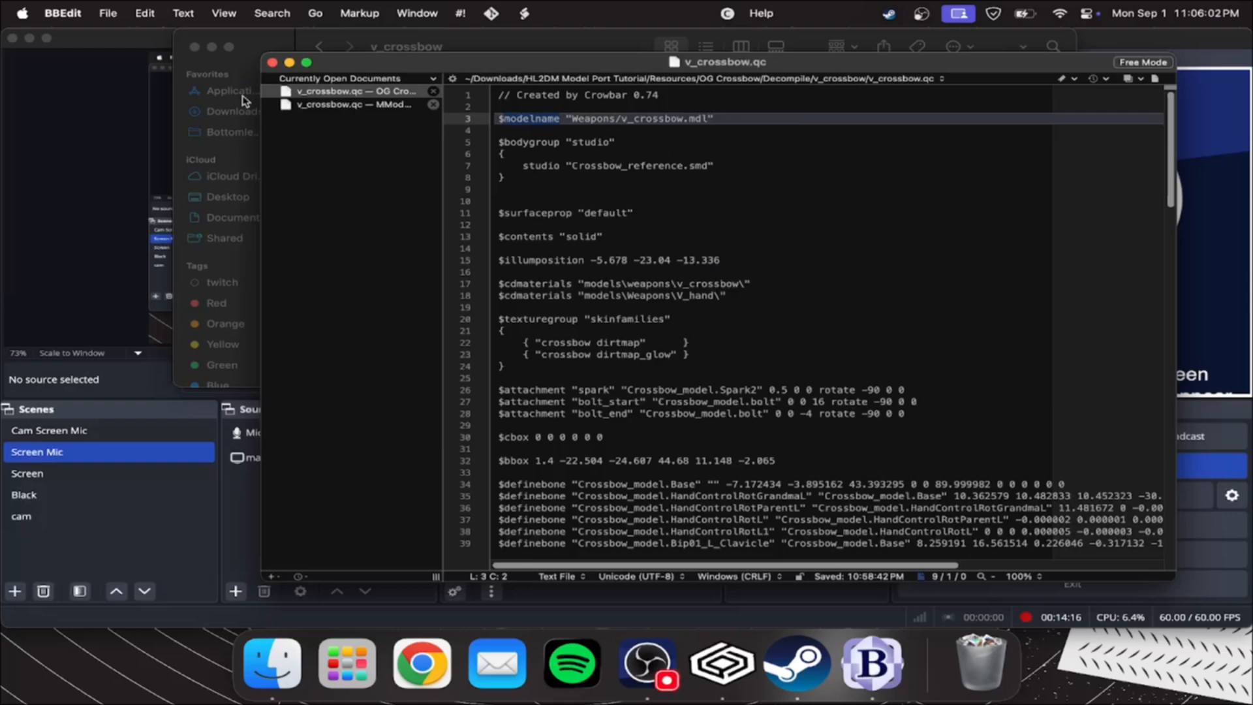
click(312, 105)
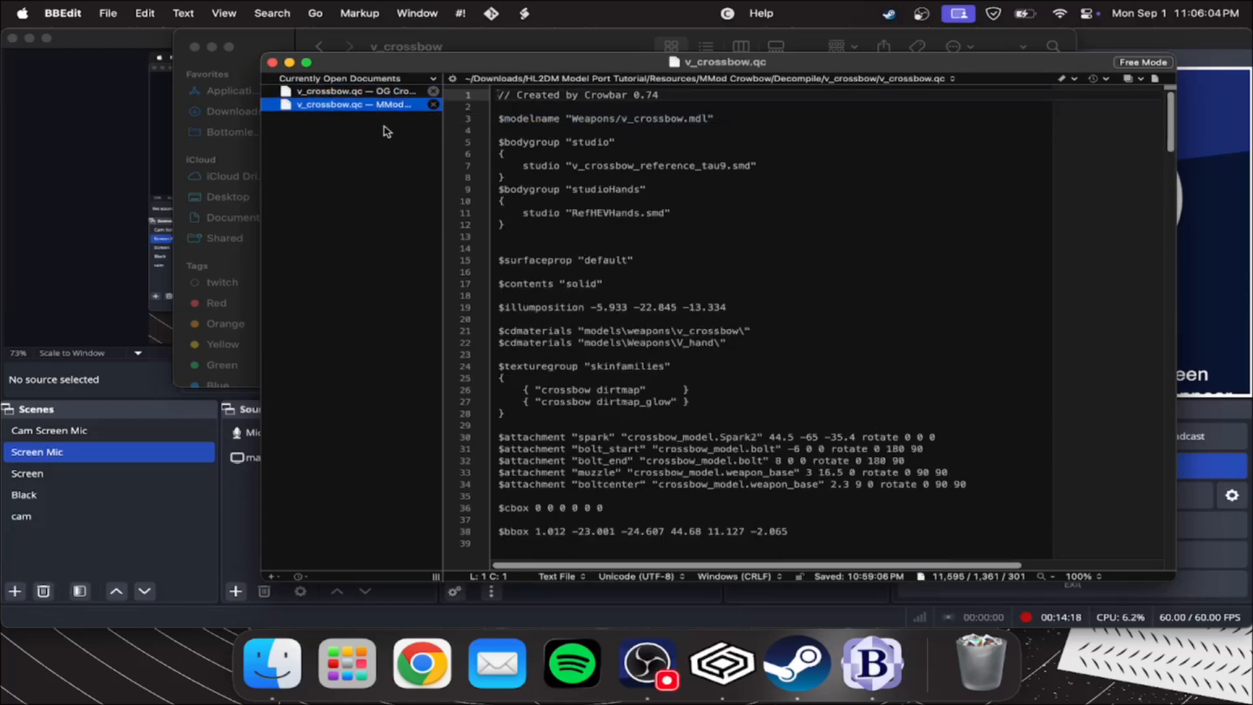
scroll(857, 314, down, 8)
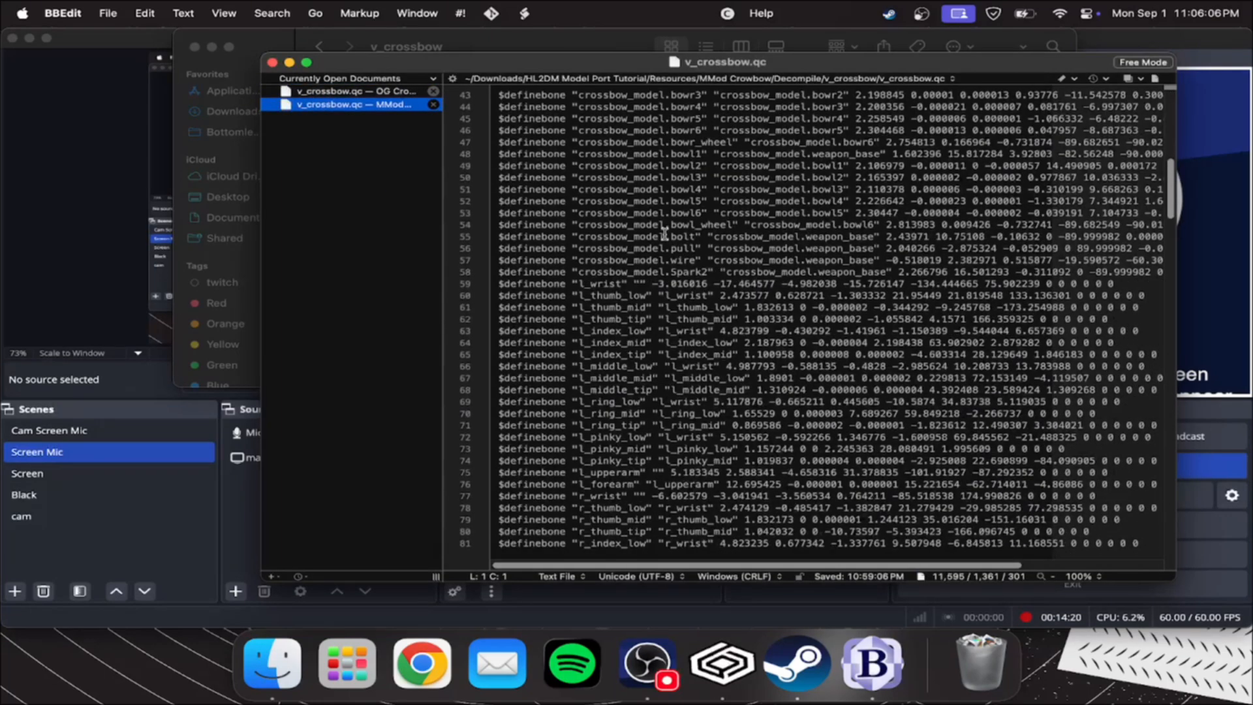
Copy all $sequence blocks, from "idle" through "lowidle", in the OG Crossbow v_crossbow.qc
click(349, 94)
scroll(495, 139, down, 12)
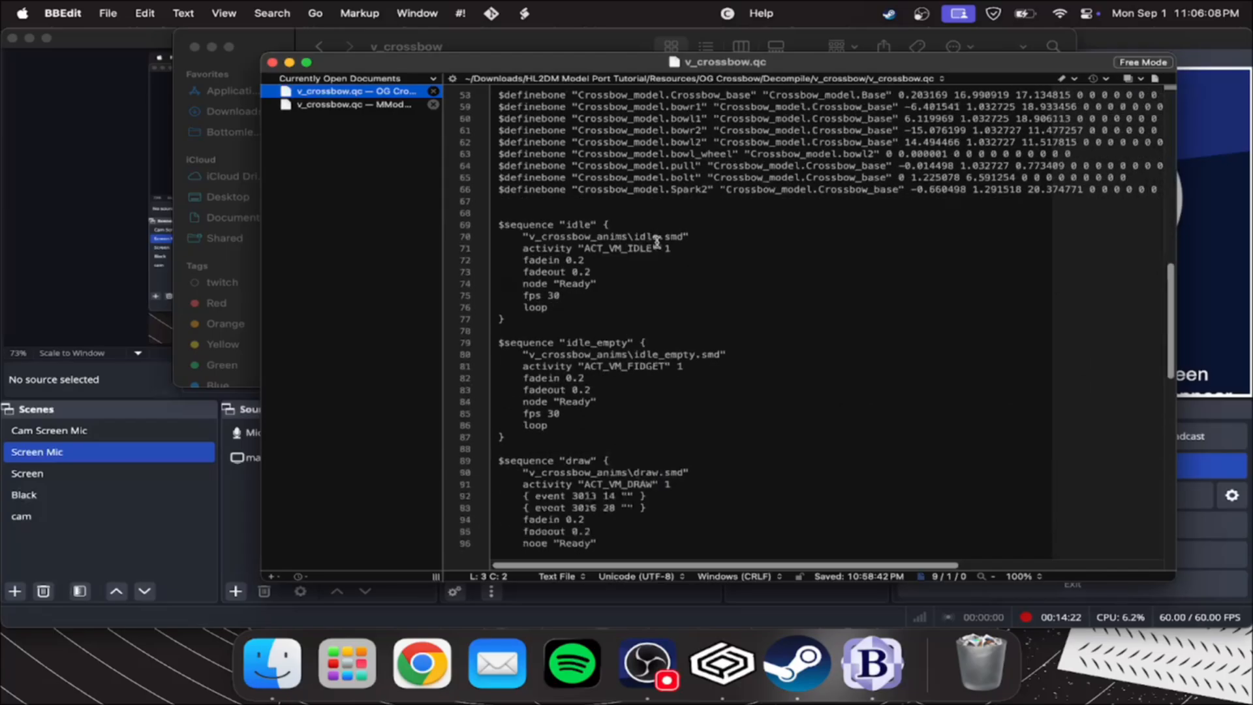
double_click(516, 151)
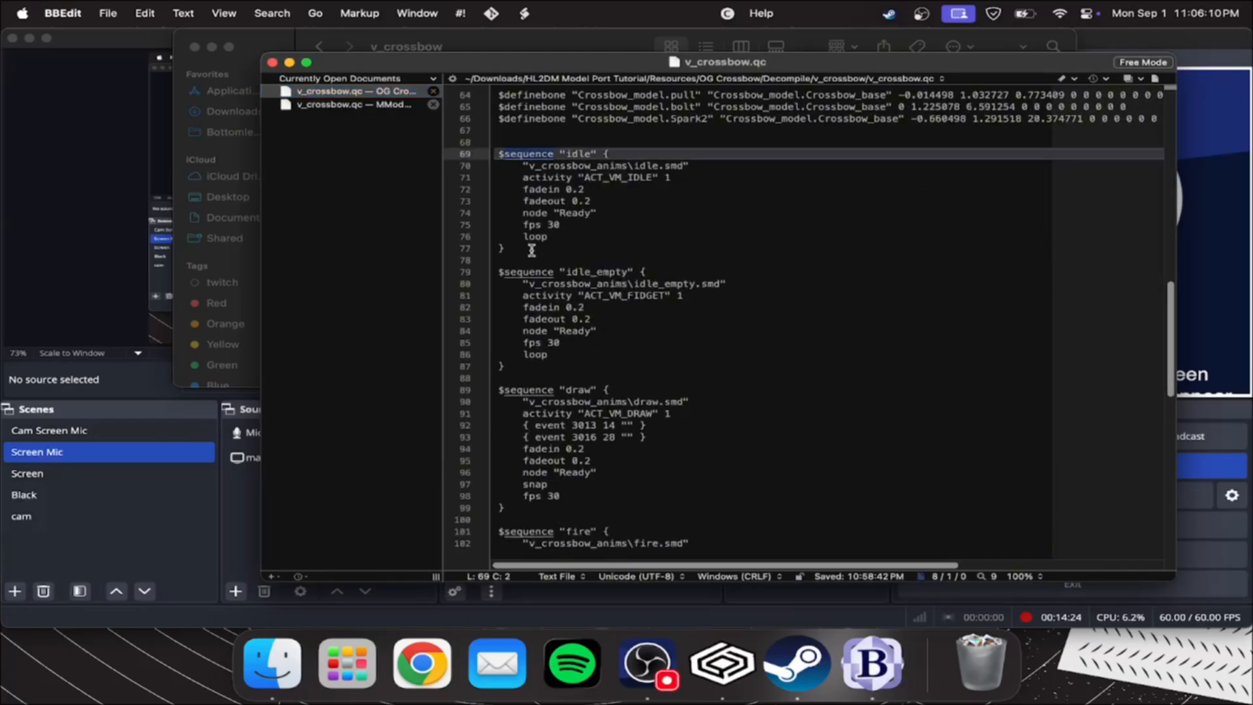
scroll(548, 209, down, 8)
scroll(576, 254, down, 3)
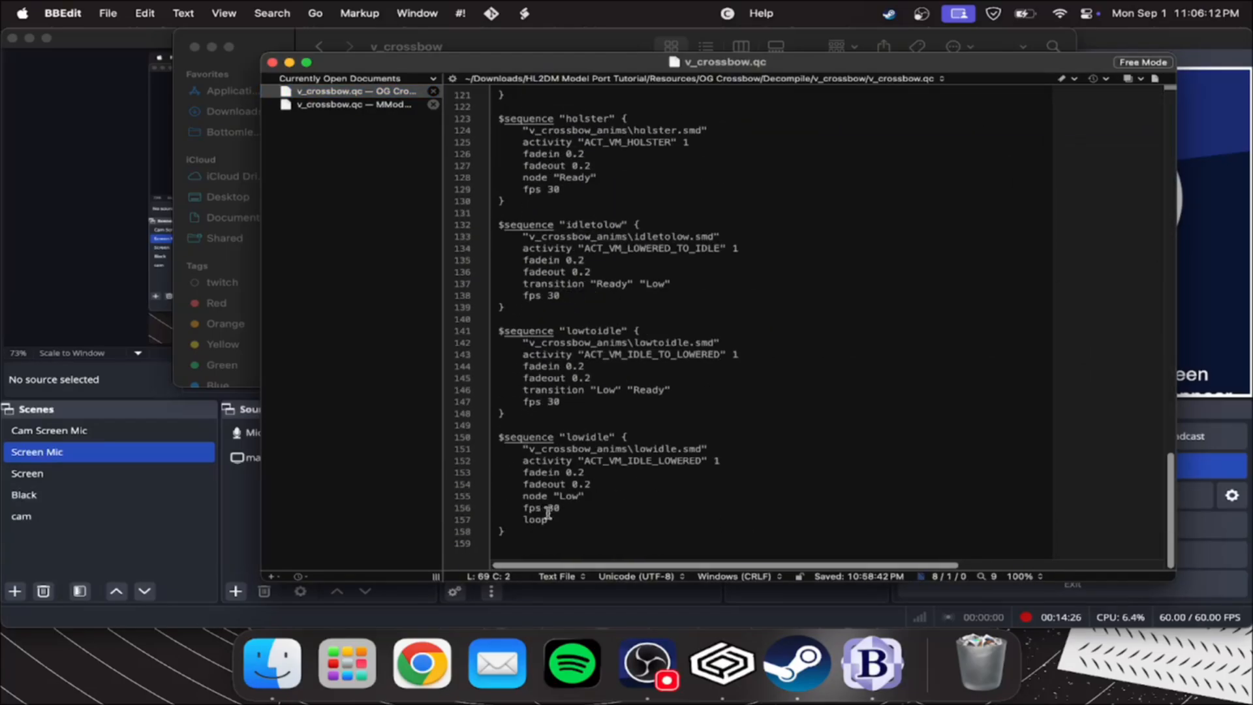
drag(527, 541, 466, 231)
scroll(528, 300, up, 1)
click(337, 96)
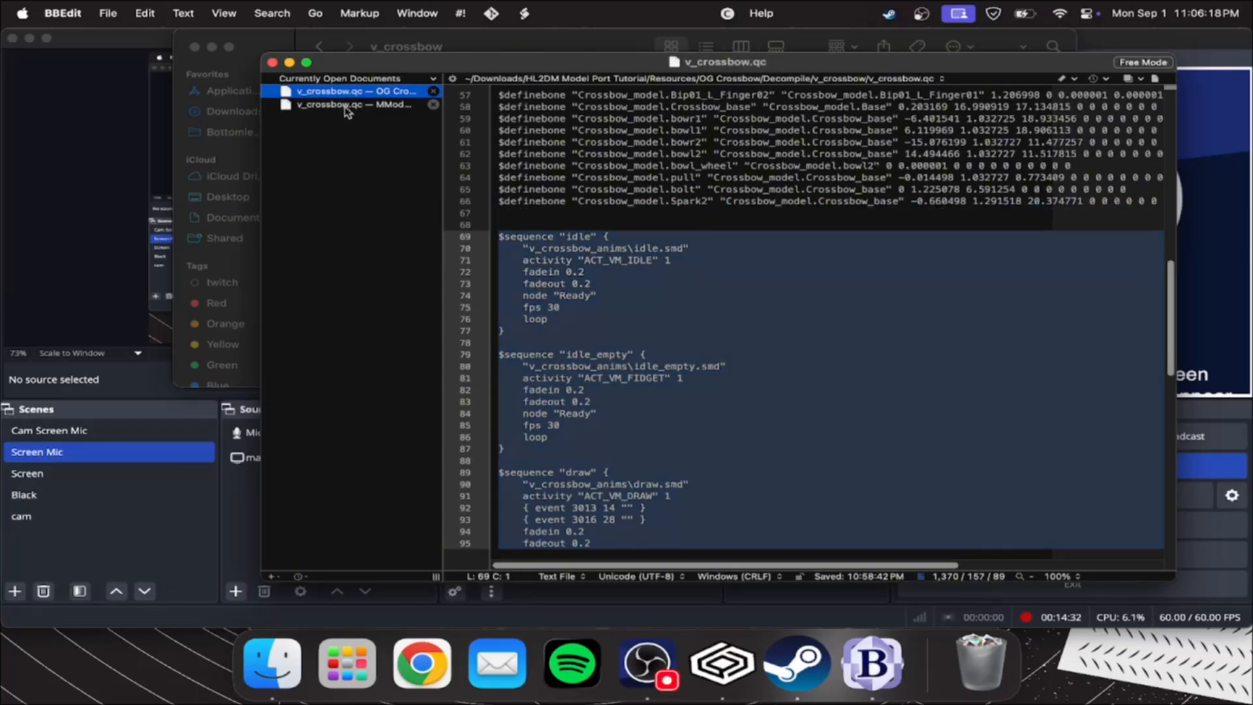
Replace all $sequence blocks below $sectionframes in the MMod v_crossbow.qc with the copied OG sequences and save the file
click(347, 105)
scroll(512, 207, down, 5)
drag(499, 224, 552, 532)
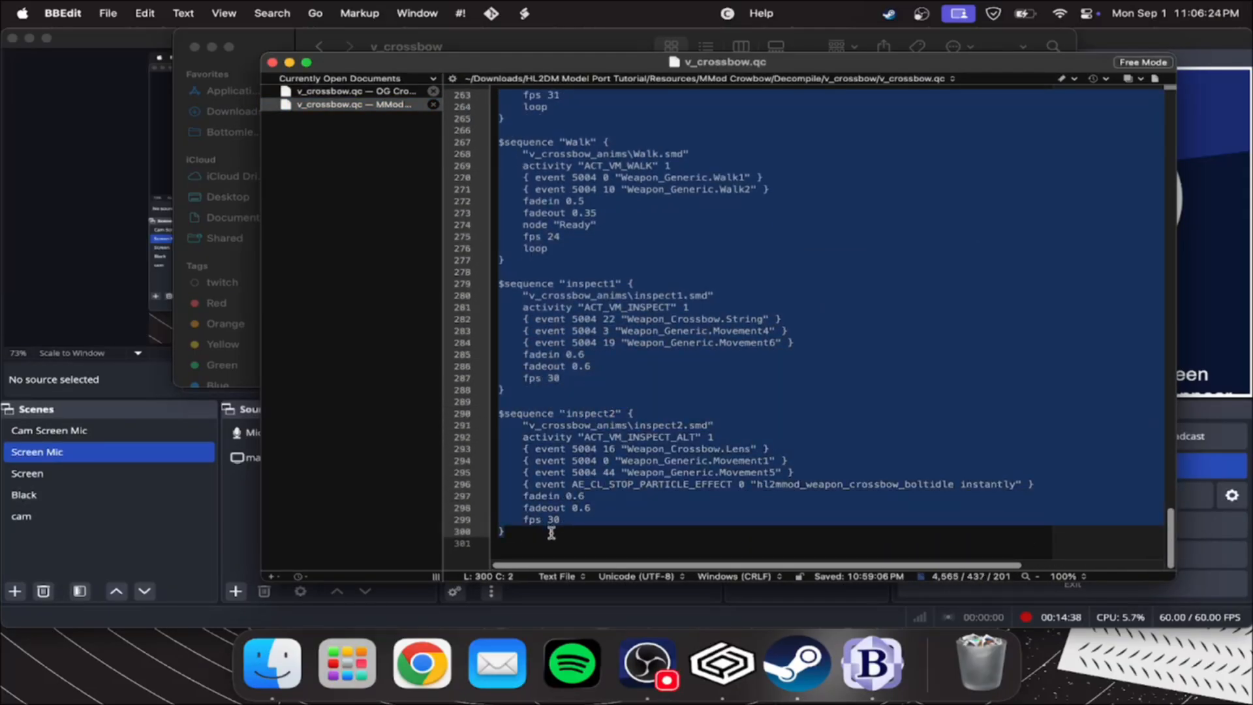
key(super+v)
key(super+s)
scroll(527, 403, up, 15)
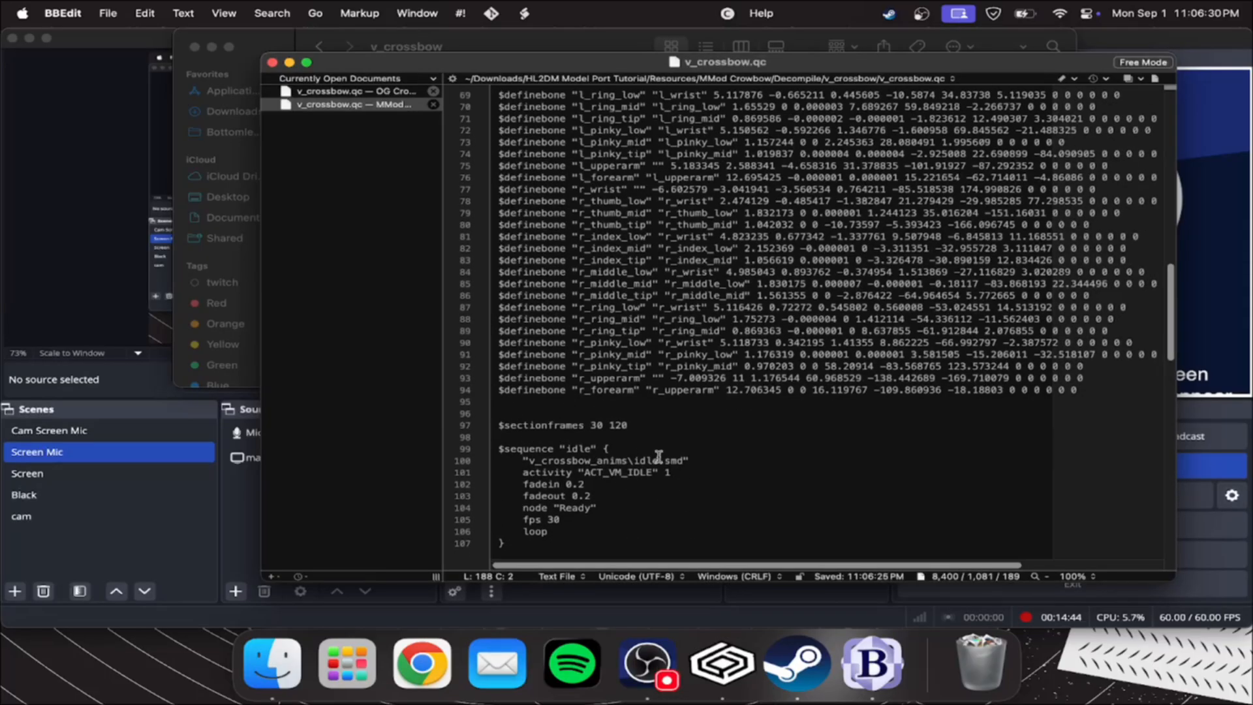
scroll(657, 455, down, 5)
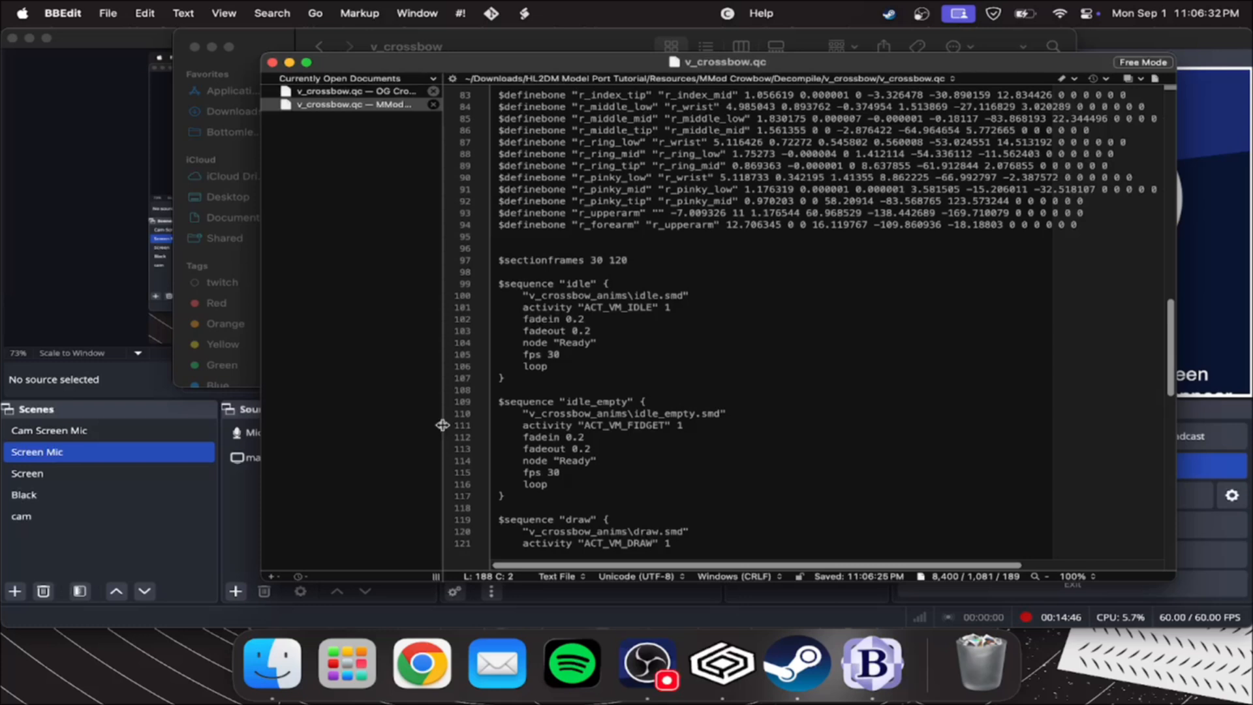
Open the MMod v_crossbow_anims folder in Finder and examine the idle sequence's animation path in the MMod QC file
click(266, 667)
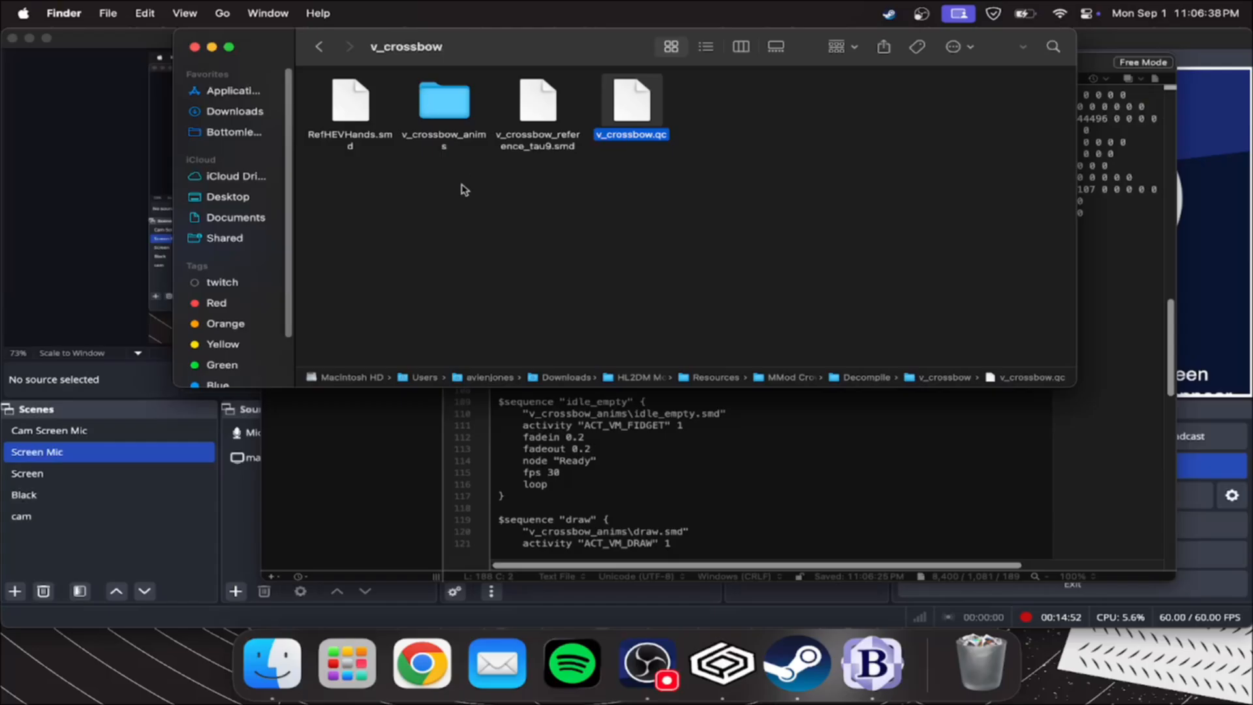
click(431, 175)
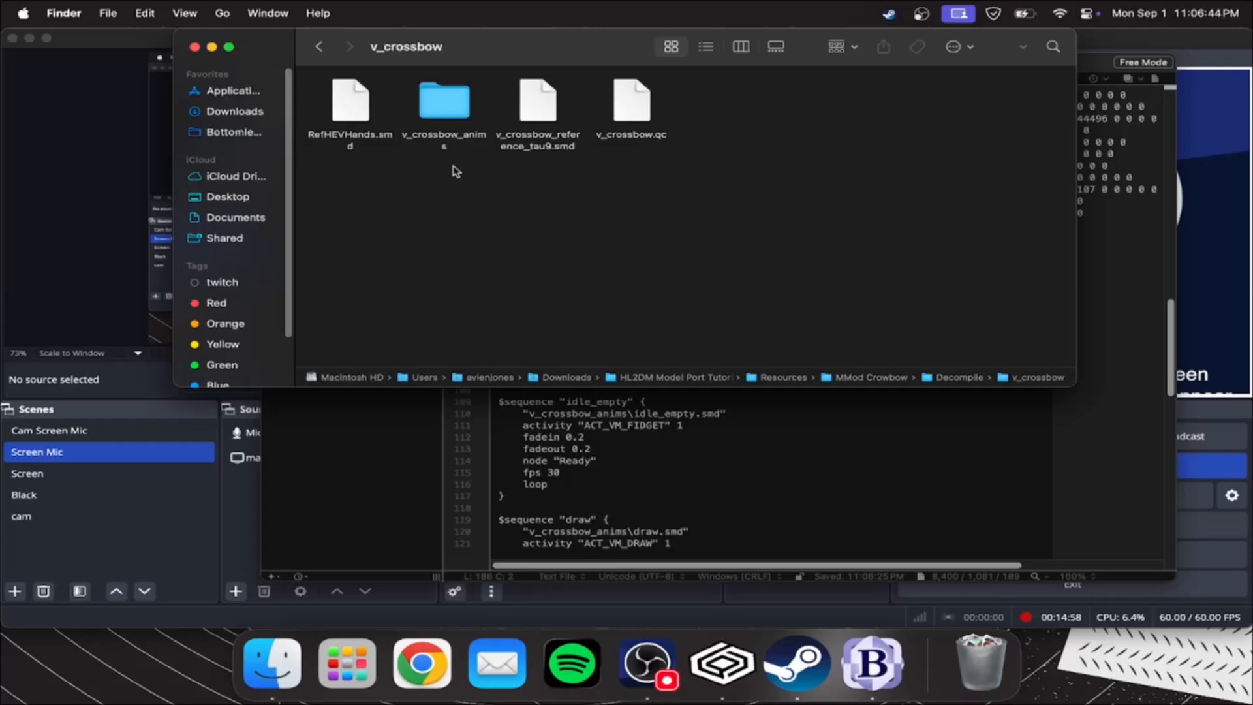
double_click(441, 102)
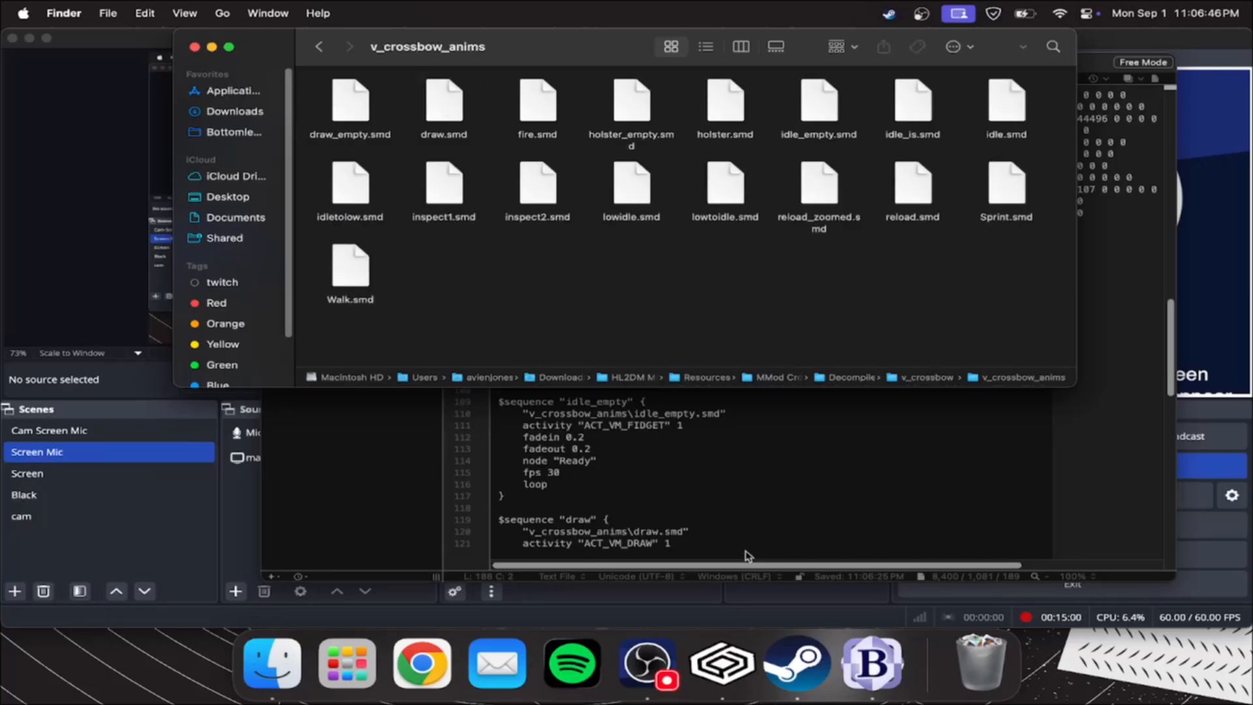
click(744, 555)
scroll(637, 437, up, 10)
scroll(626, 418, down, 5)
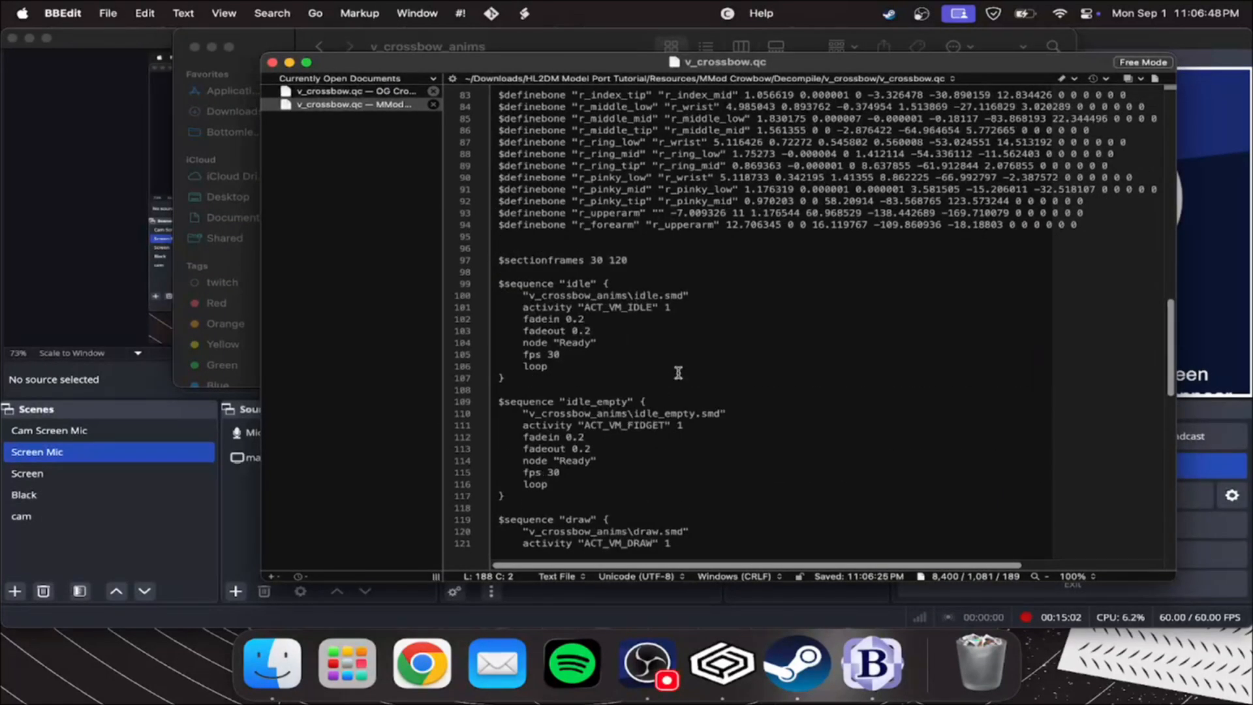
drag(706, 295, 530, 295)
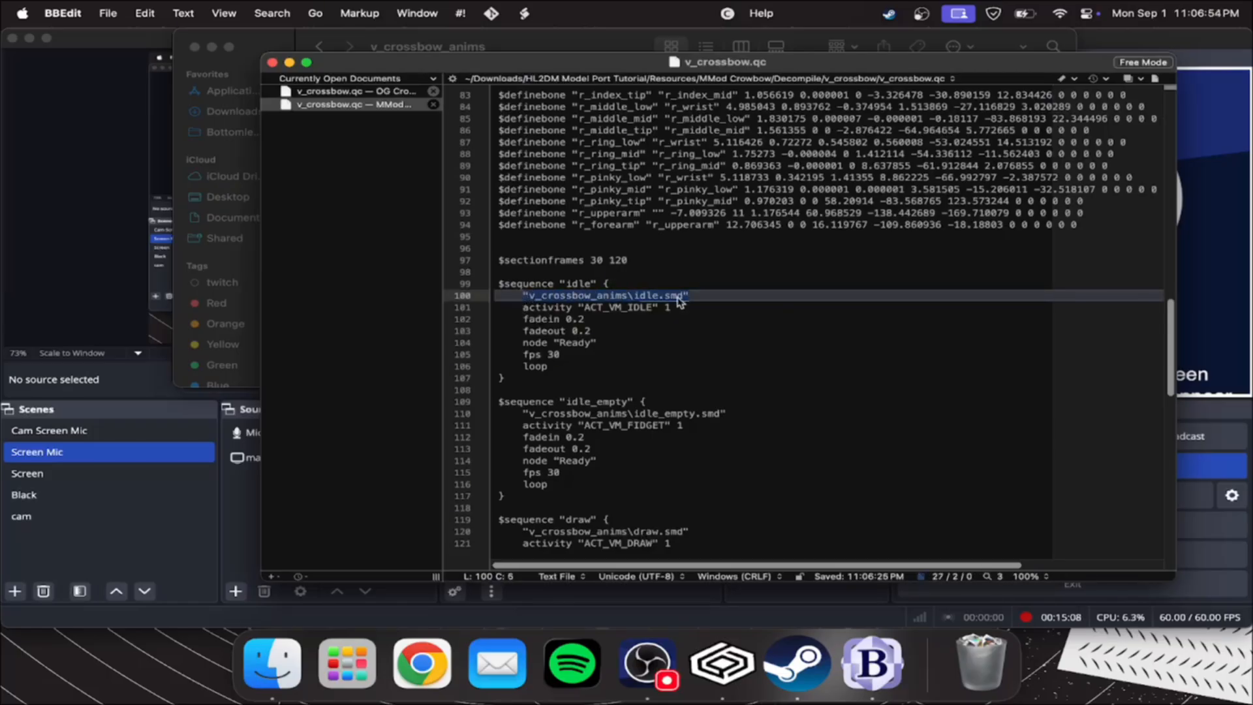
double_click(646, 295)
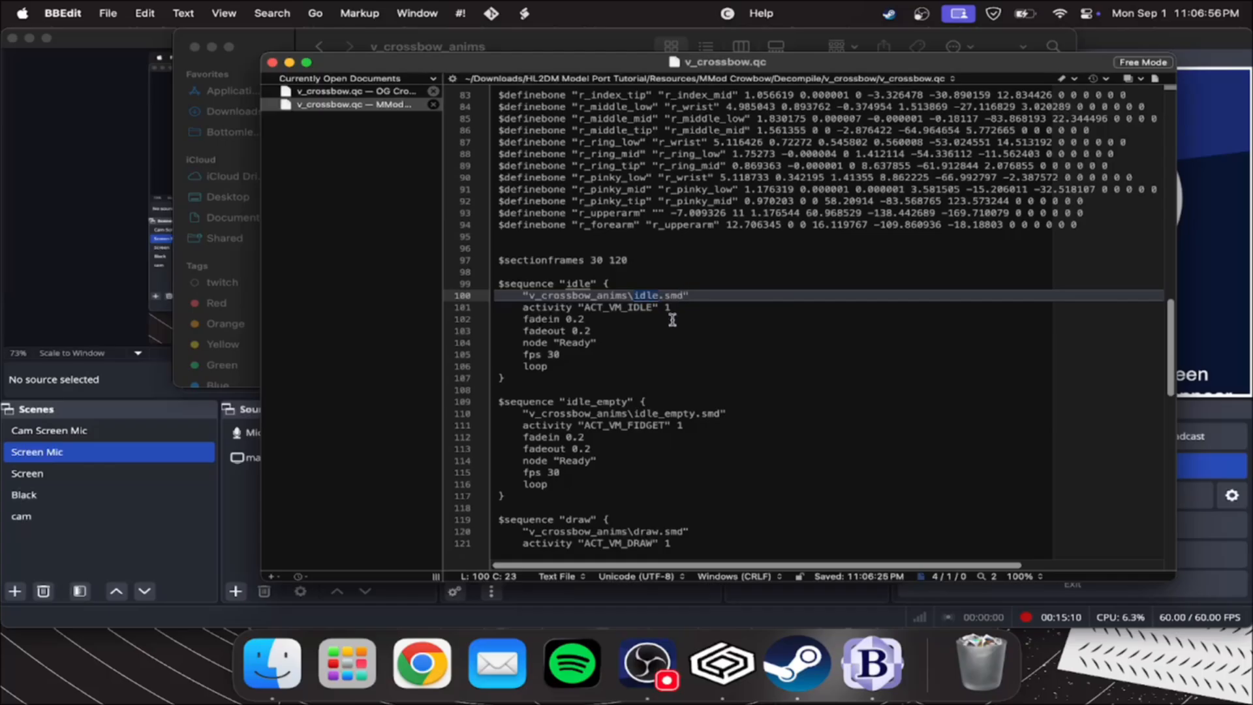
scroll(639, 372, down, 4)
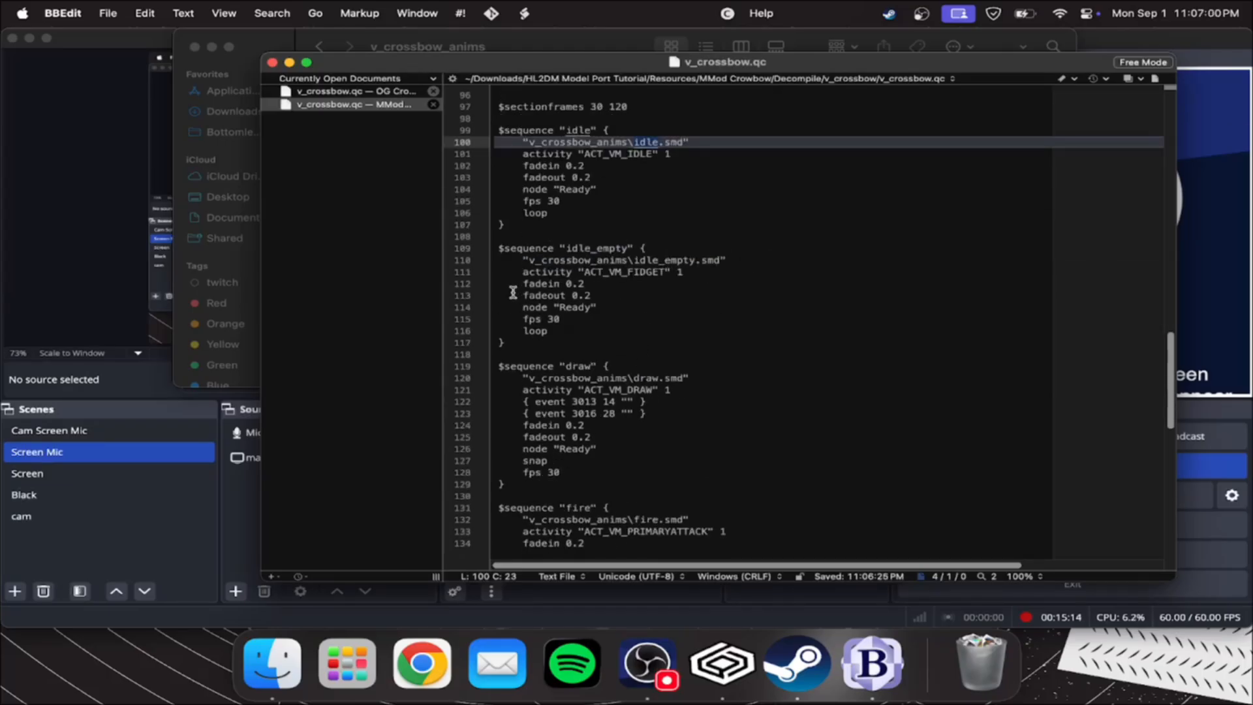
scroll(696, 148, down, 1)
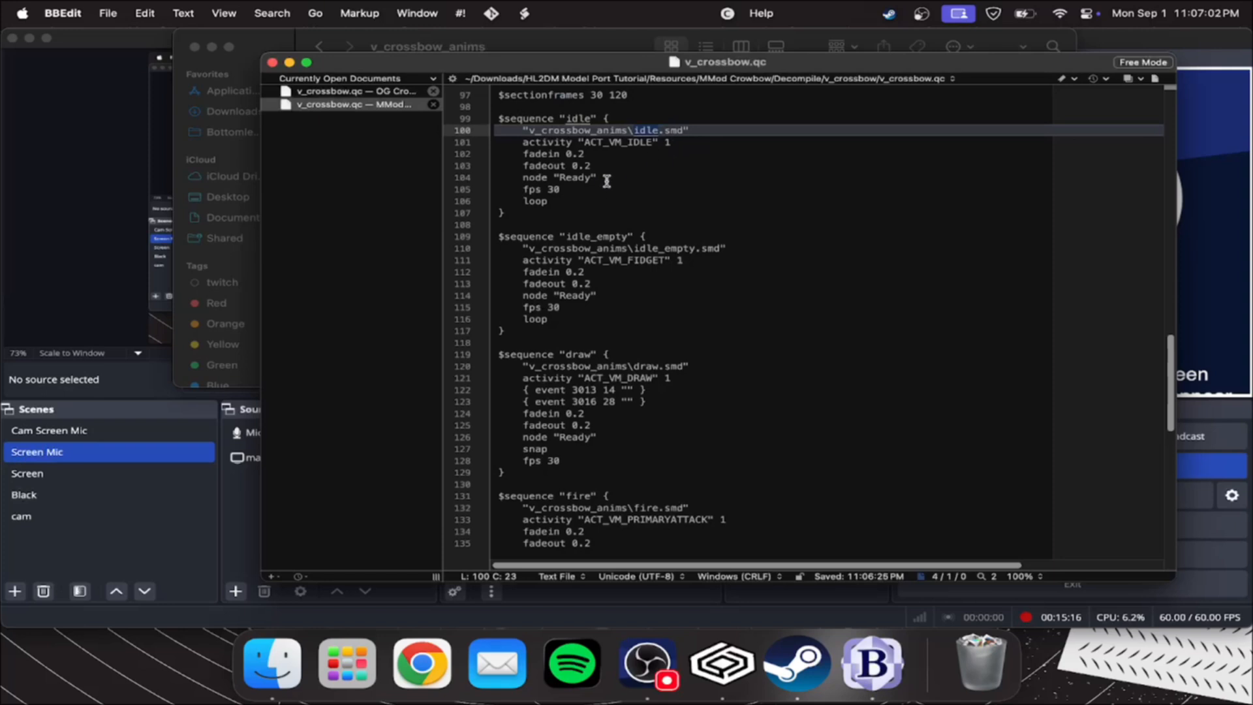
Check the pasted QC sequences, including "fire", against the SMD files in the v_crossbow_anims folder
click(477, 41)
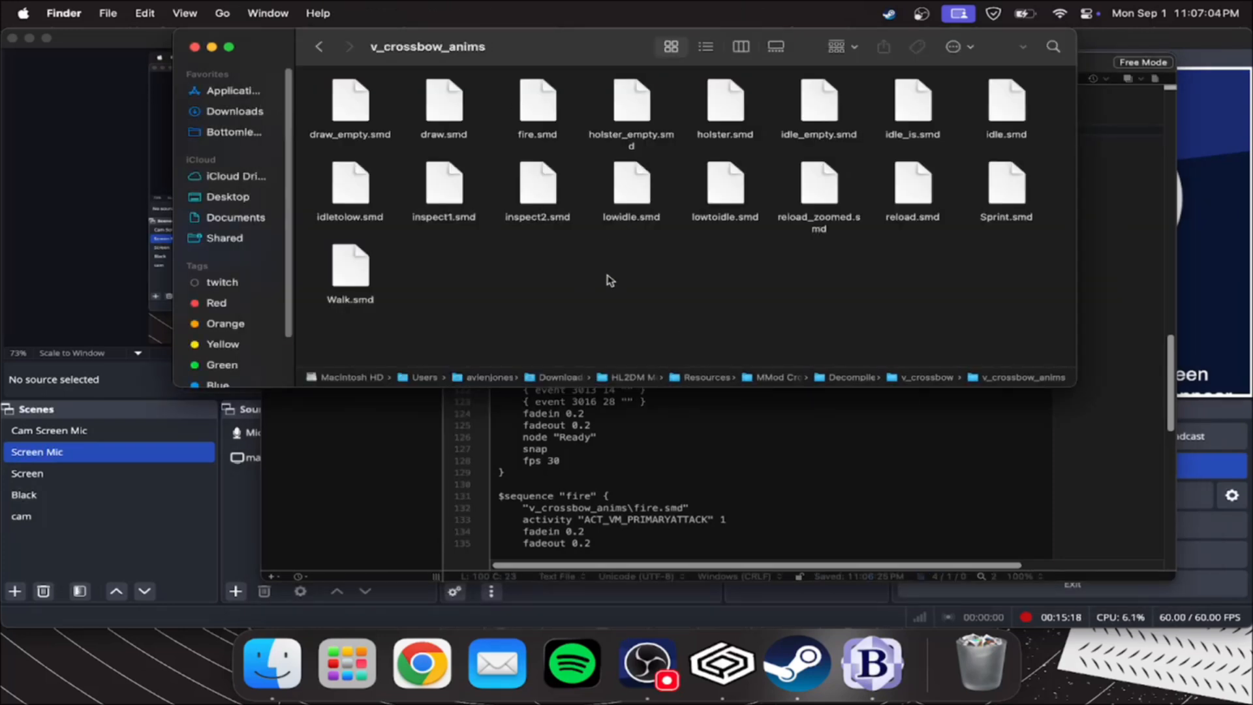
click(690, 500)
scroll(690, 500, down, 15)
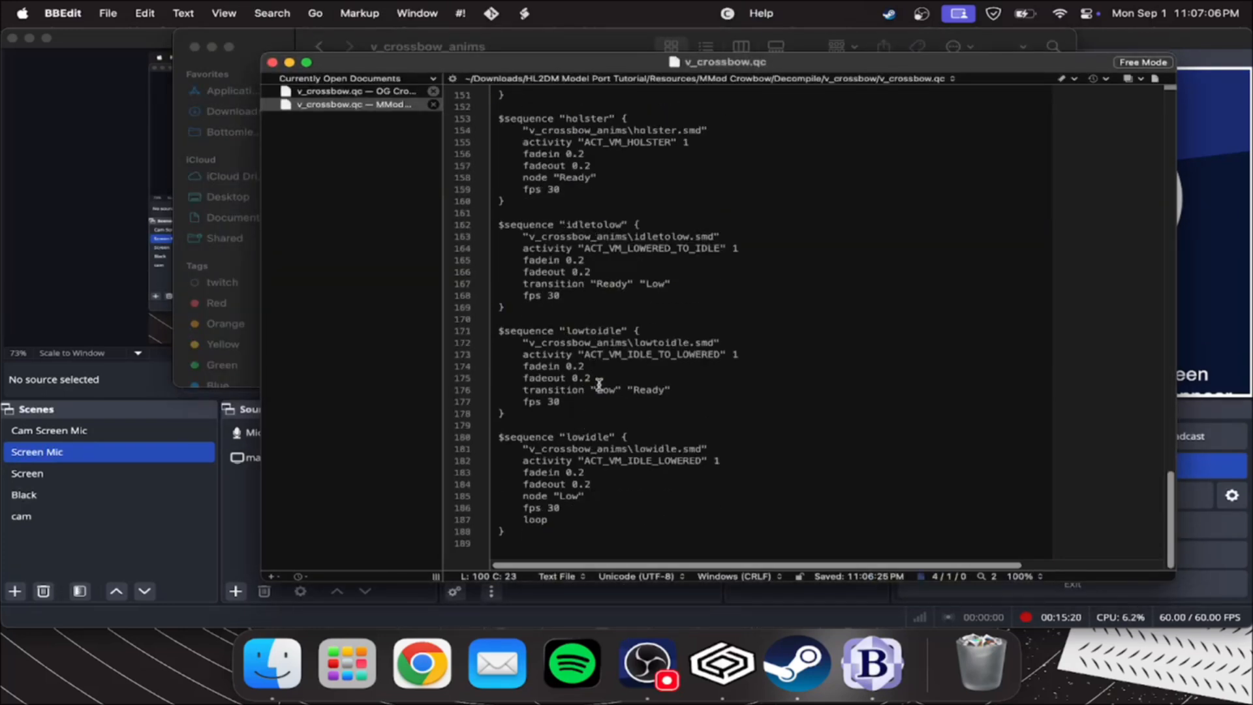
scroll(601, 383, up, 10)
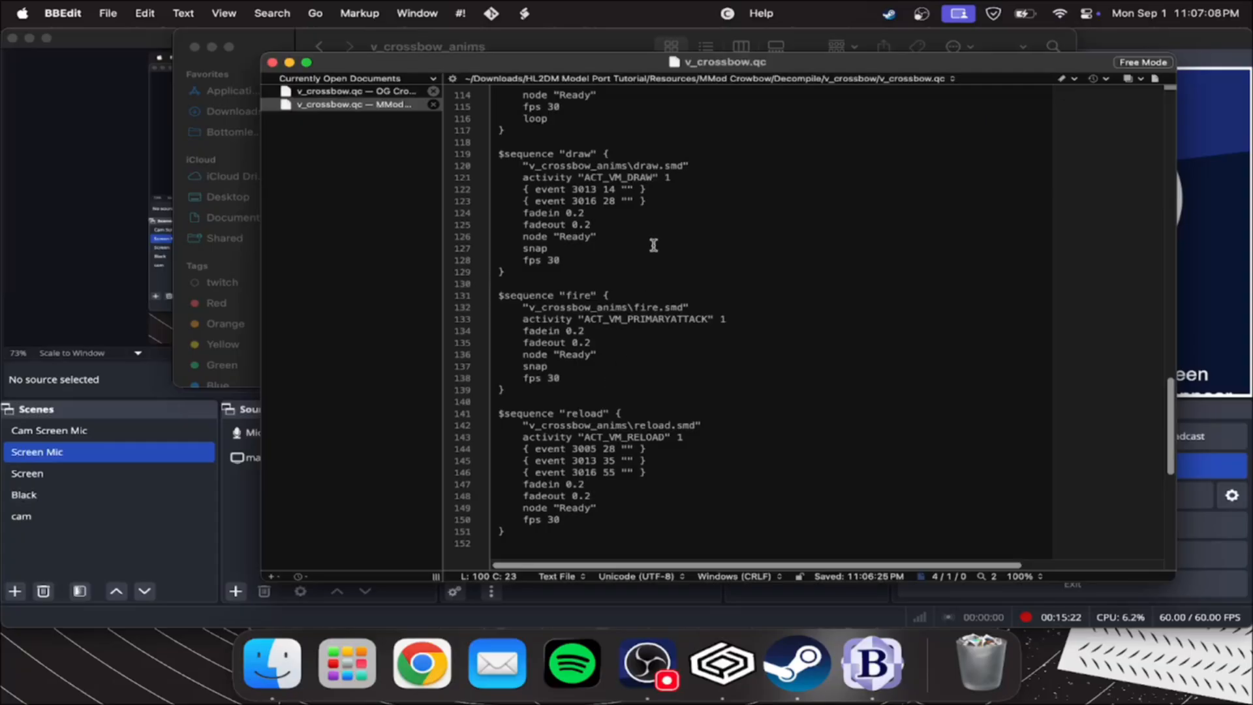
click(584, 295)
click(495, 40)
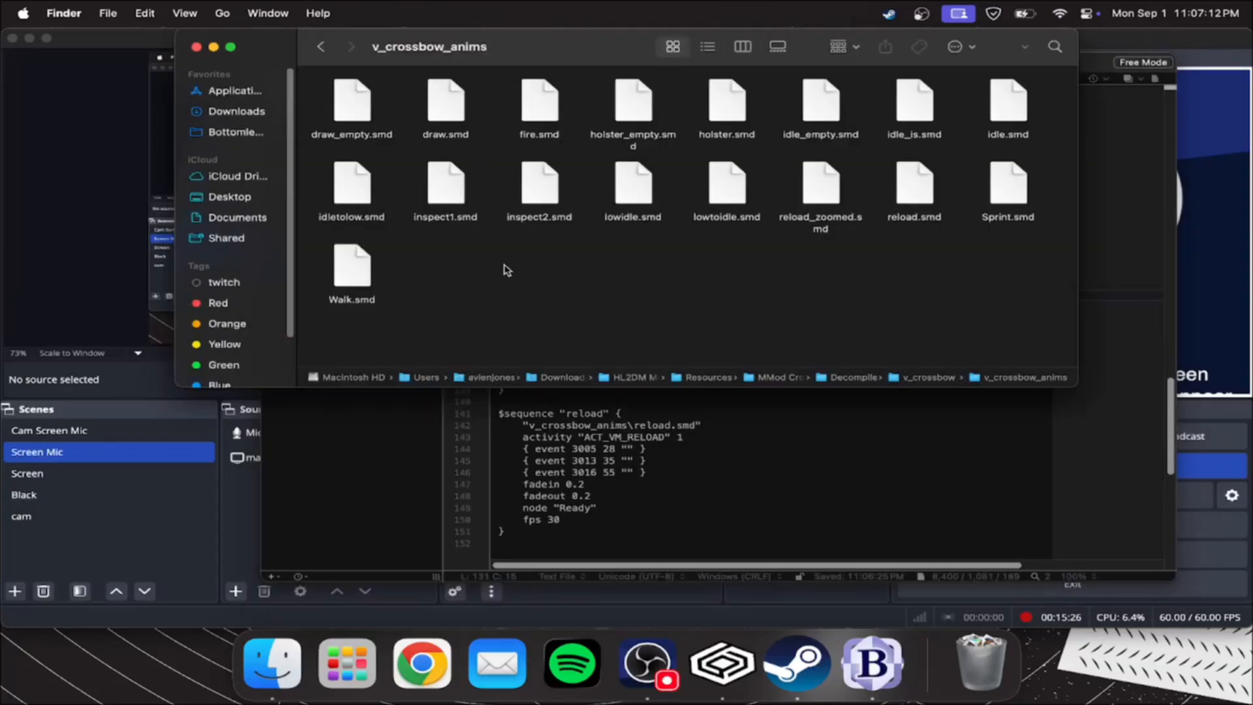
click(668, 449)
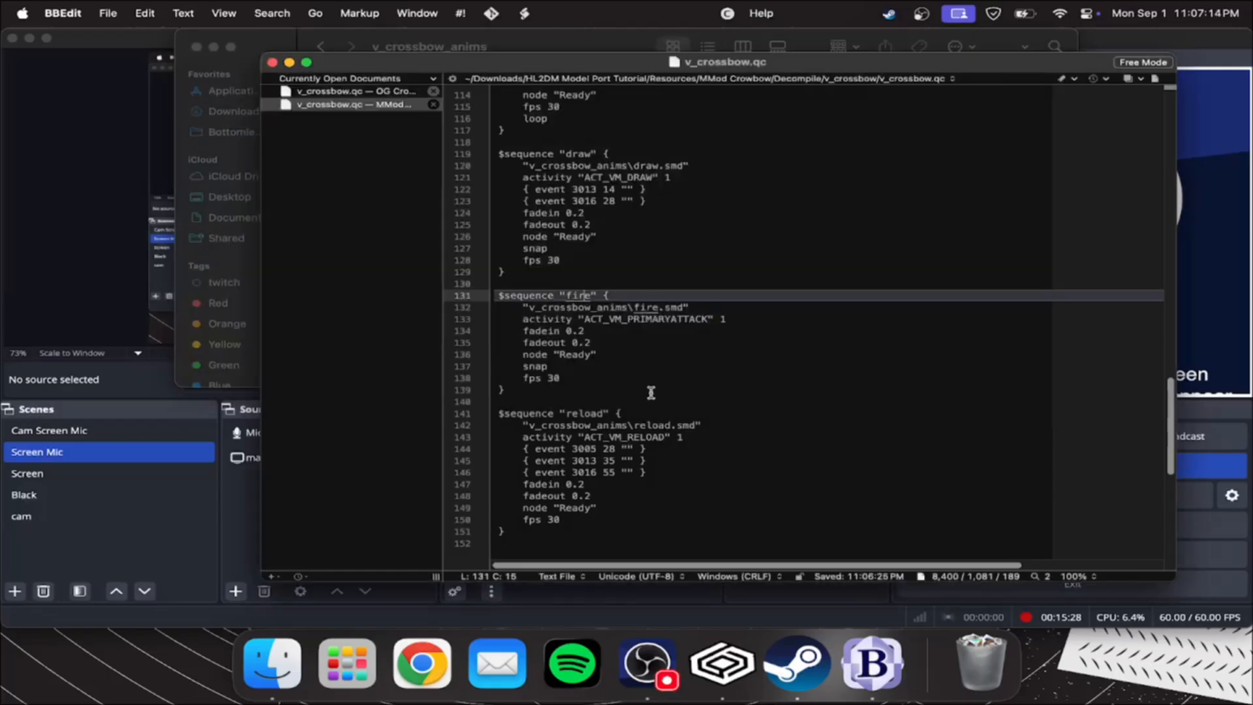
Match the "idle" and "idle_empty" sequences in the QC with idle.smd and idle_empty.smd in the v_crossbow_anims folder
scroll(651, 395, up, 10)
double_click(576, 260)
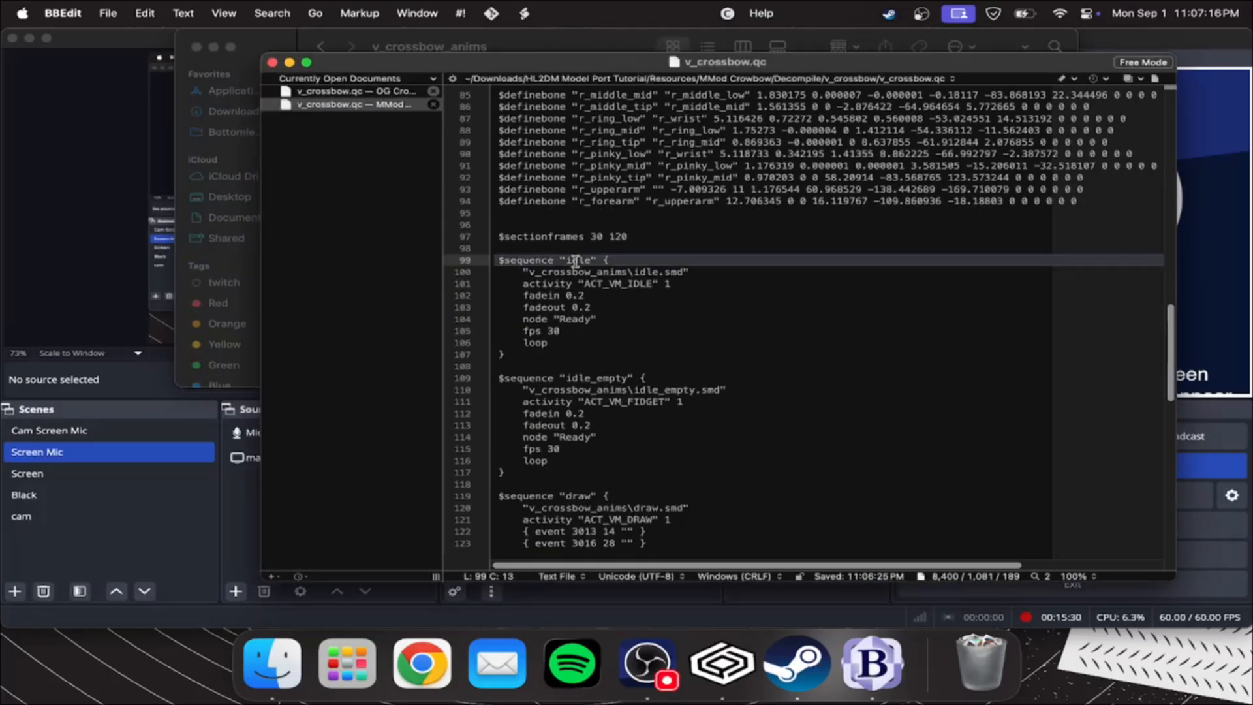
click(467, 41)
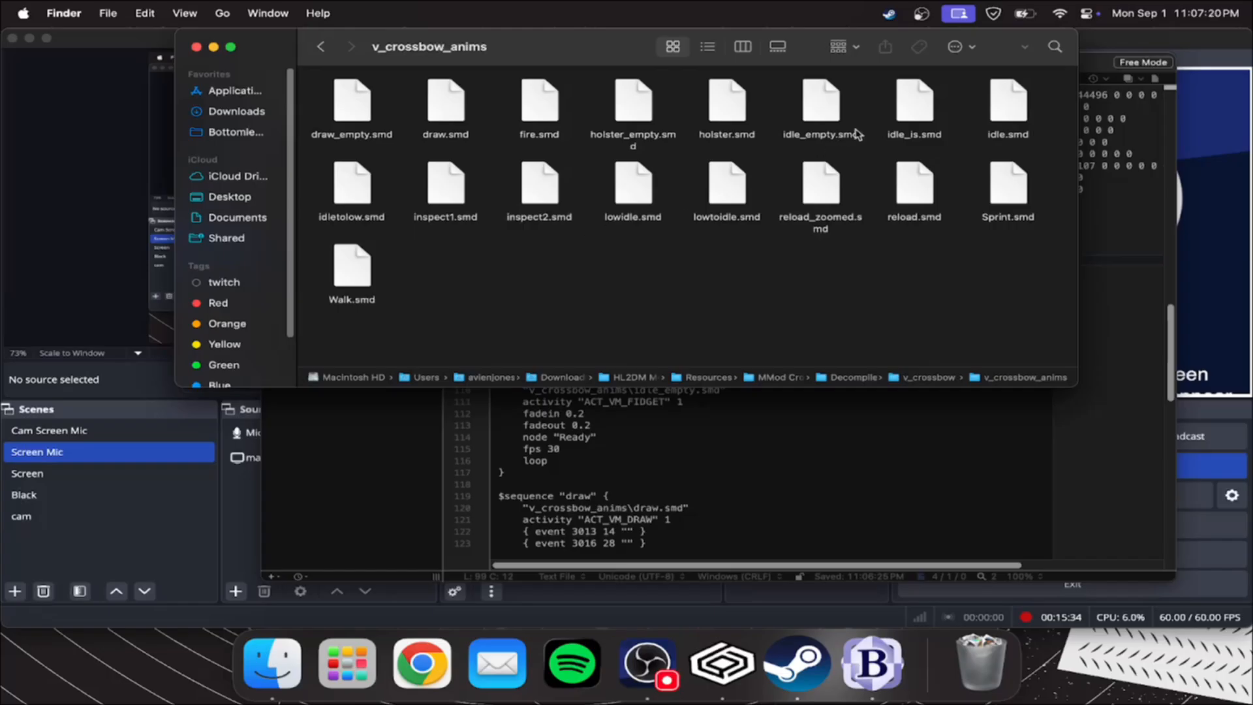
click(983, 106)
click(712, 438)
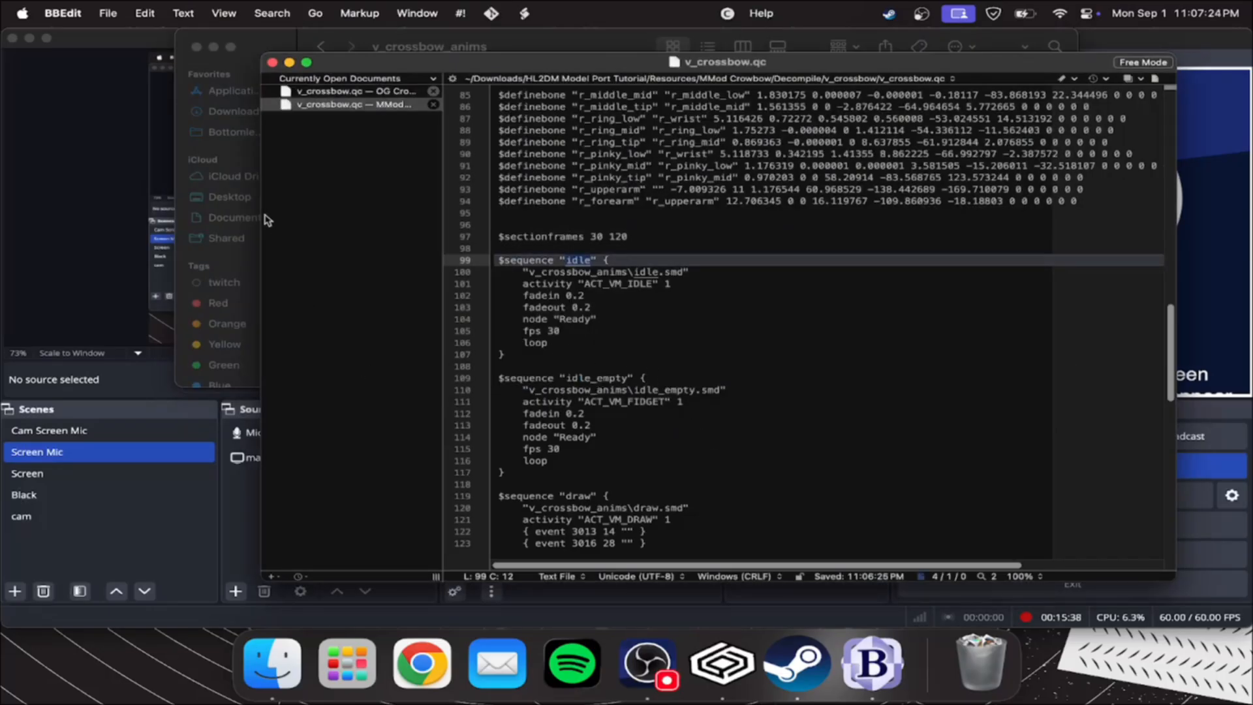
click(393, 36)
click(808, 101)
click(652, 417)
scroll(644, 414, down, 4)
Match the QC's "draw", "fire" and "reload" sequences with their SMD files in the v_crossbow_anims folder
click(424, 39)
click(574, 418)
scroll(581, 365, down, 6)
click(555, 40)
click(541, 104)
click(581, 441)
click(530, 40)
click(913, 198)
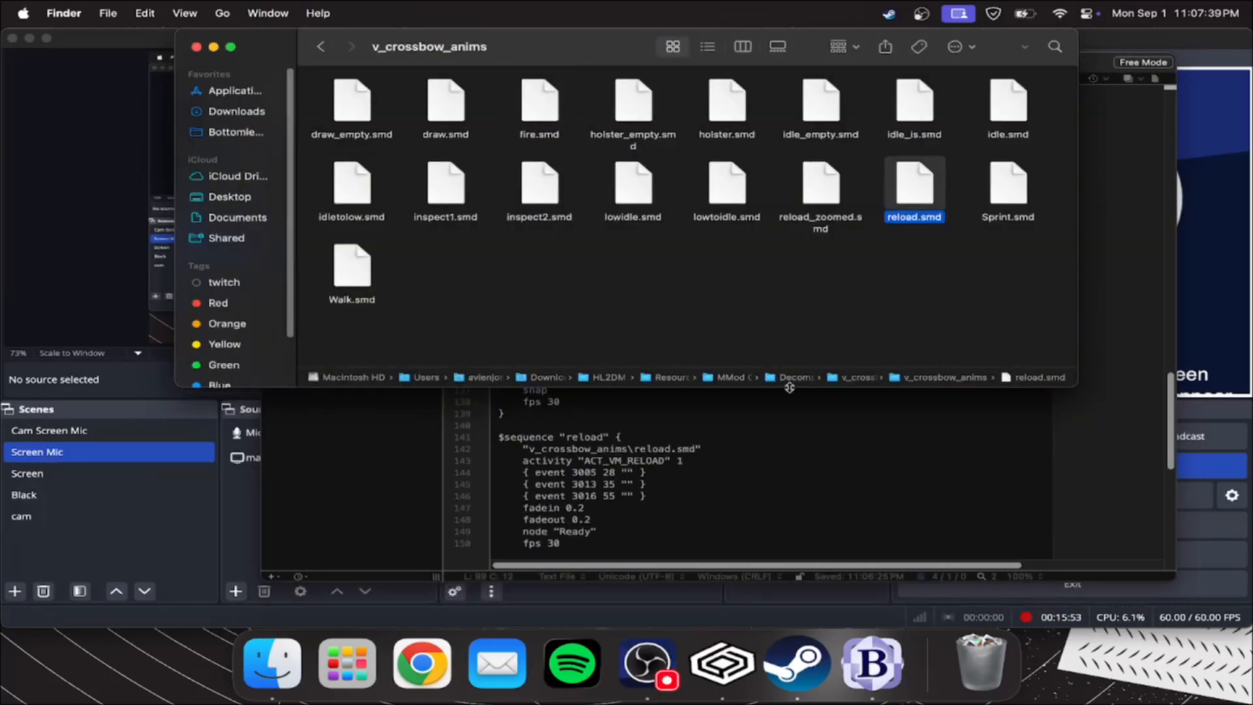
click(714, 421)
Match the QC's "holster" and "idletolow" sequences with holster.smd and idletolow.smd in the v_crossbow_anims folder
scroll(709, 343, down, 5)
scroll(578, 331, down, 3)
click(602, 306)
click(533, 42)
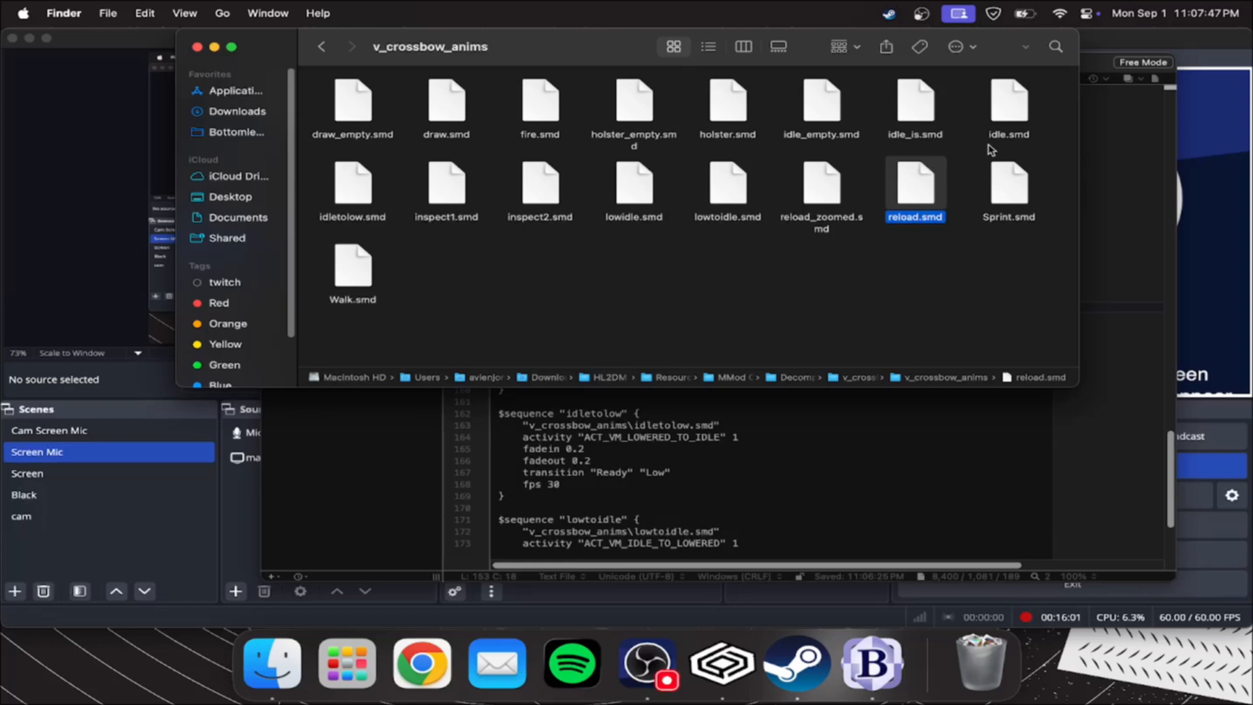
click(665, 421)
scroll(671, 364, down, 3)
click(590, 307)
click(530, 49)
click(355, 213)
click(577, 424)
Look for the SMD file in v_crossbow_anims that matches the QC's "lowtoidle" sequence
scroll(596, 366, down, 3)
click(596, 331)
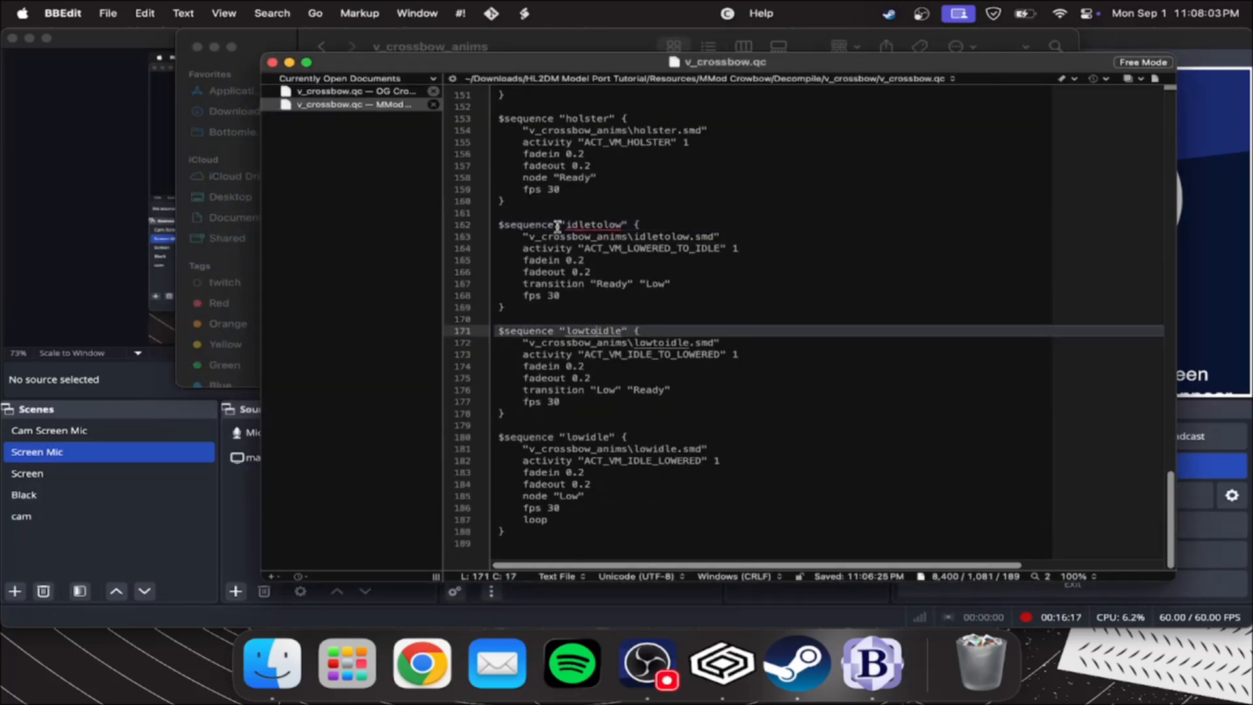
click(578, 48)
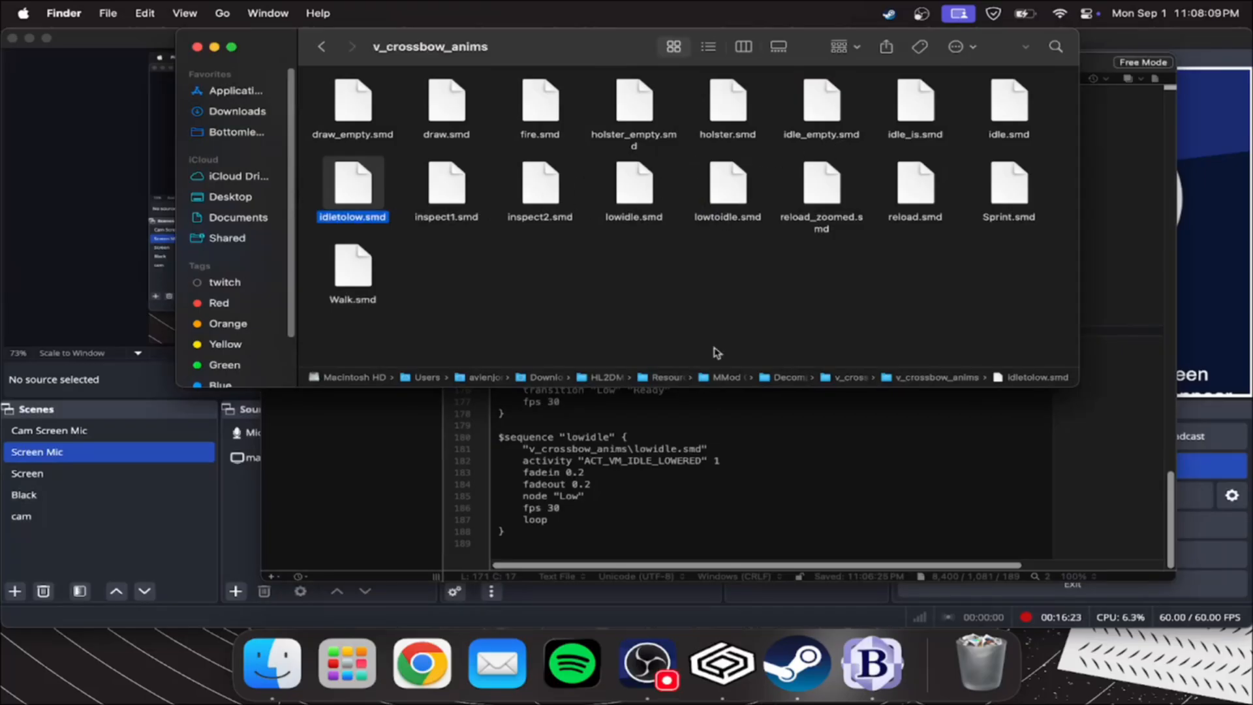
Review the QC's "lowidle" sequence and go back up to the v_crossbow folder
click(671, 439)
click(564, 449)
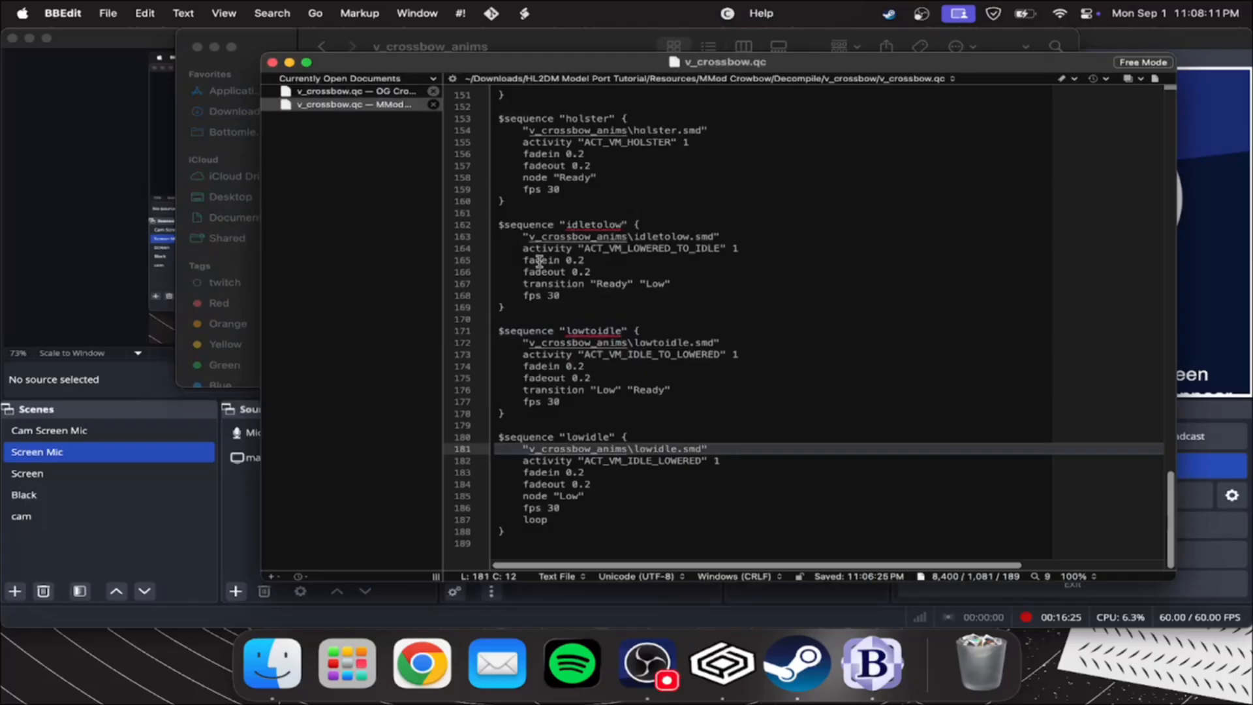
click(326, 43)
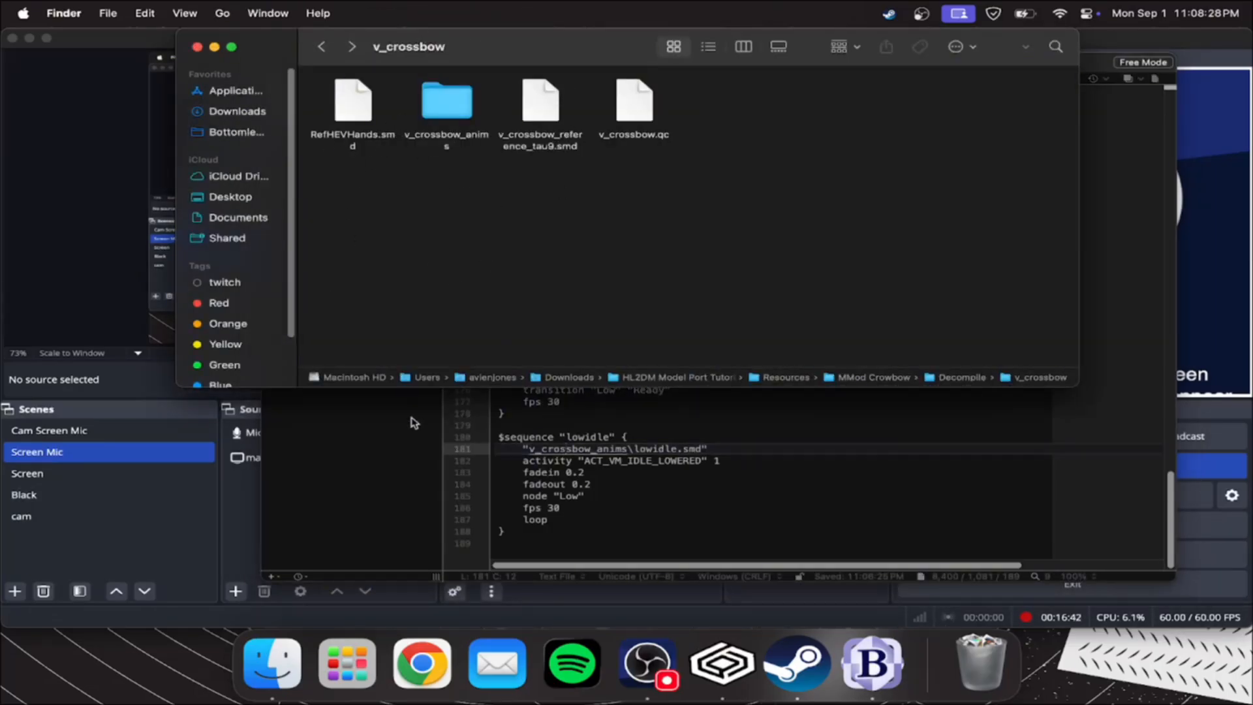
Switch to Blender and start installing an add-on from disk in the add-on preferences
click(346, 516)
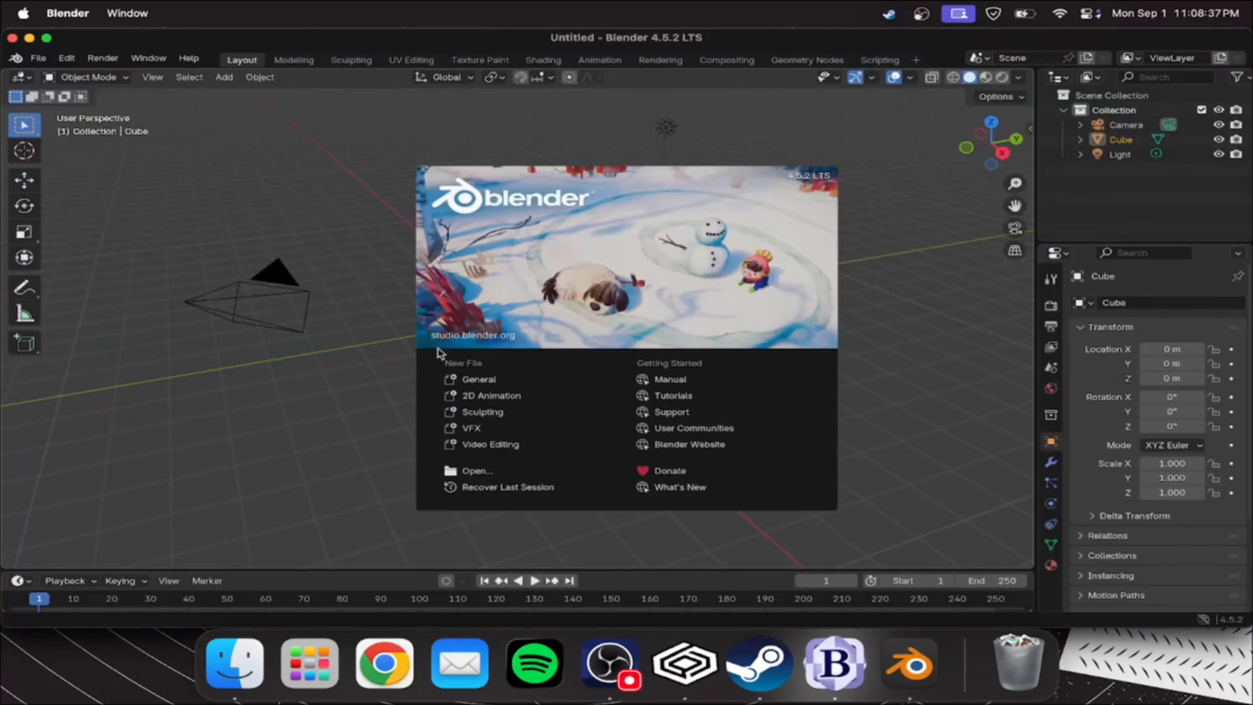
click(403, 364)
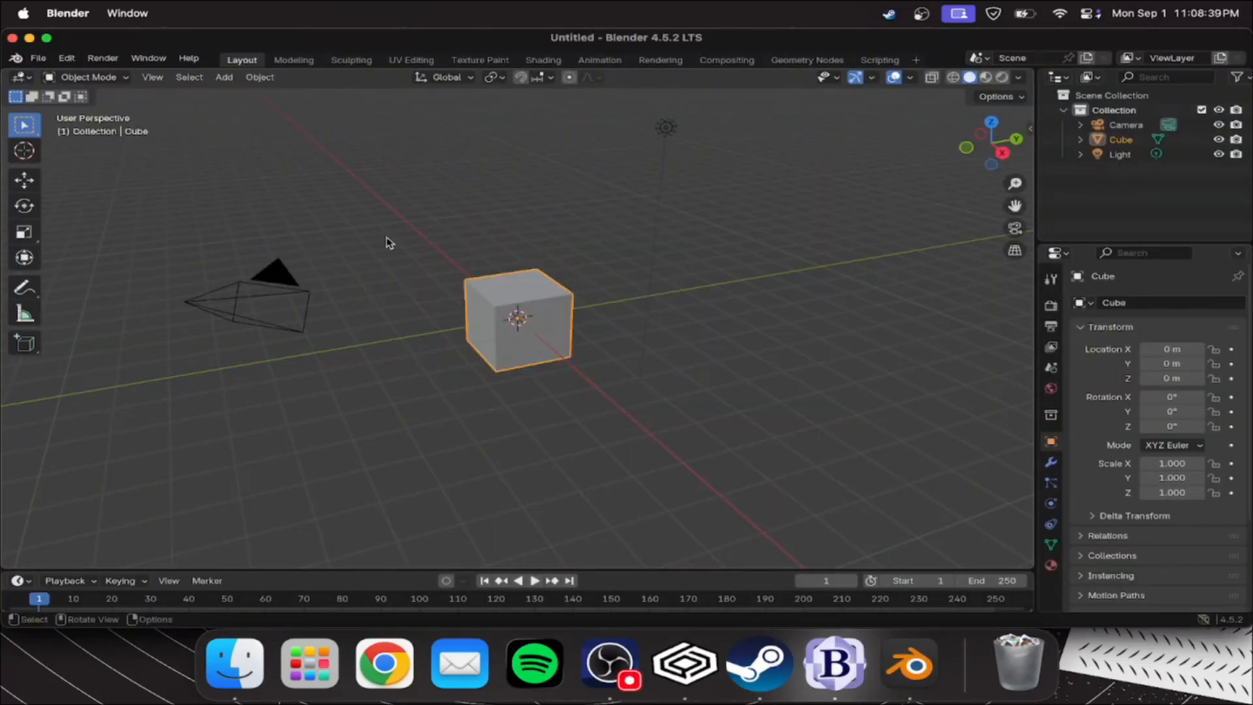
click(38, 58)
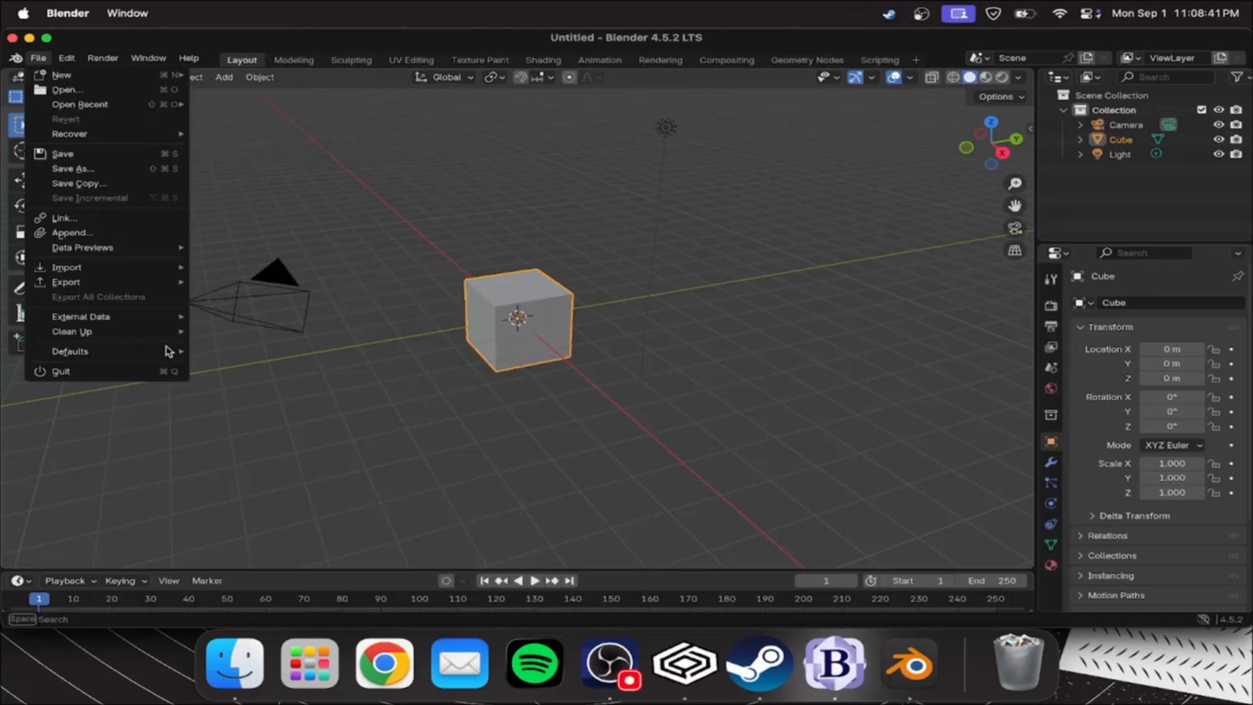
mouse_move(66, 57)
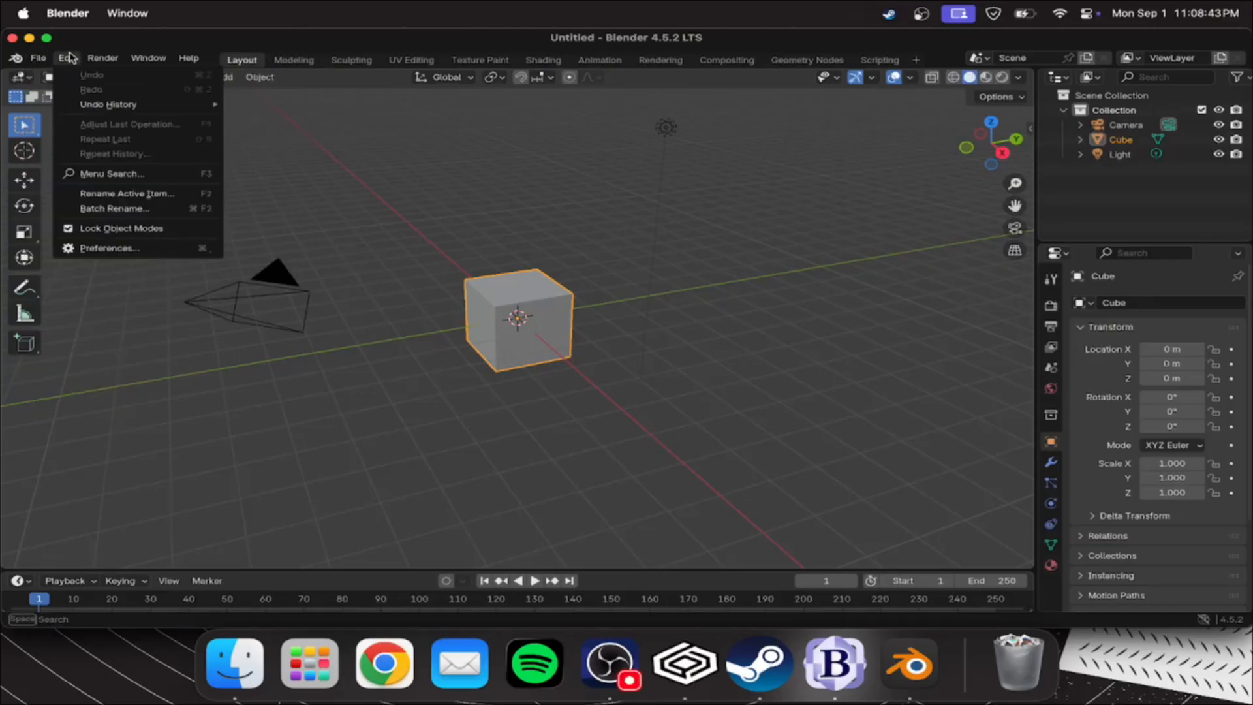
click(126, 254)
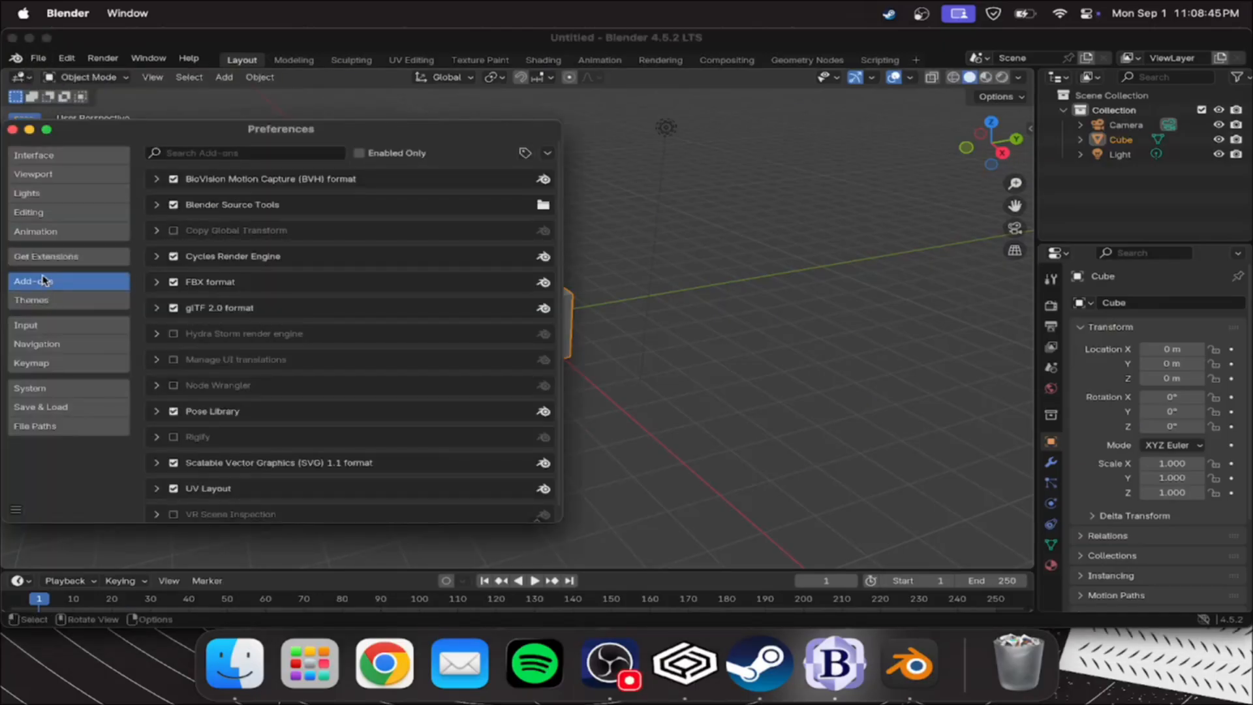
click(548, 154)
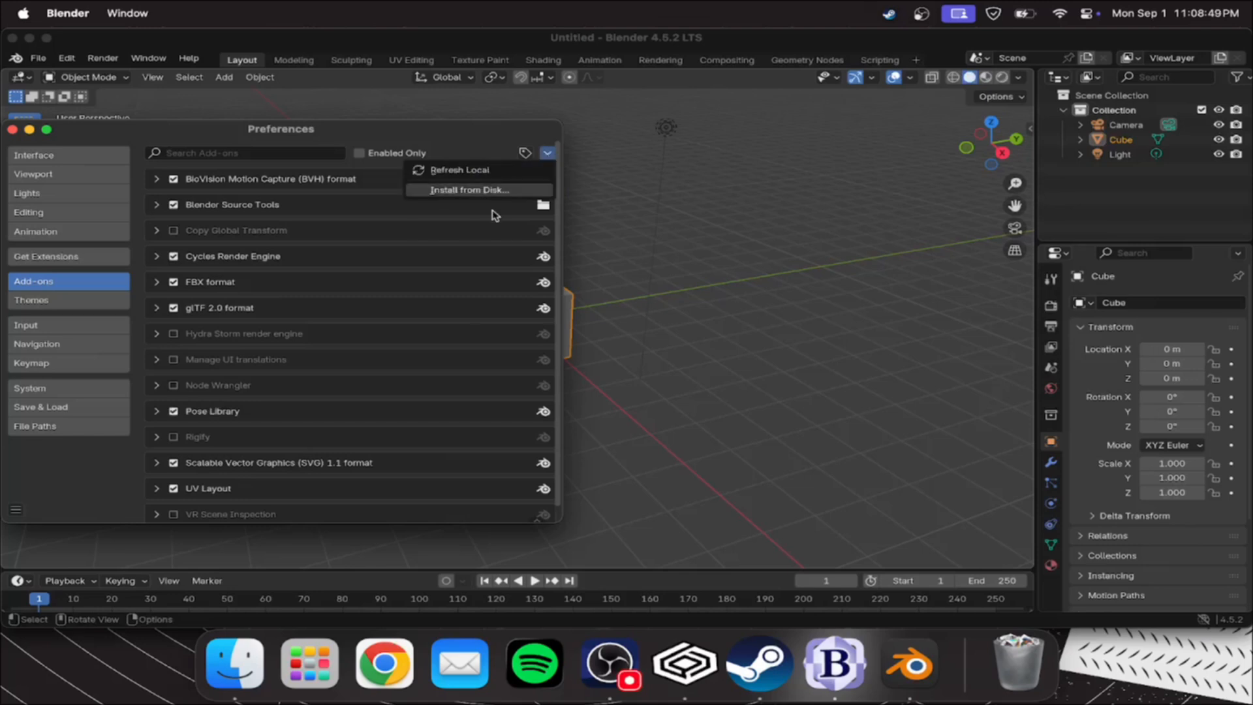
click(436, 190)
Install blender_source_tools_3.4.1.zip from the Tools folder in HL2DM Model Port Tutorial and close the preferences
click(91, 300)
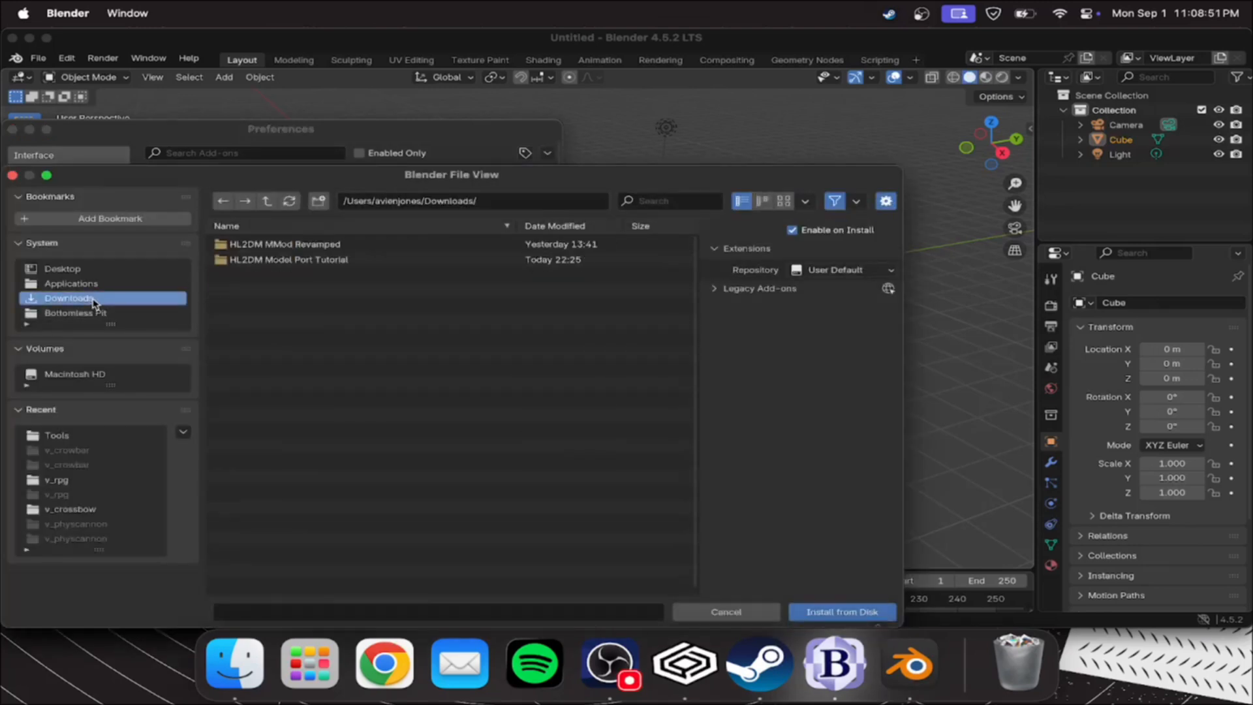
double_click(285, 257)
double_click(238, 310)
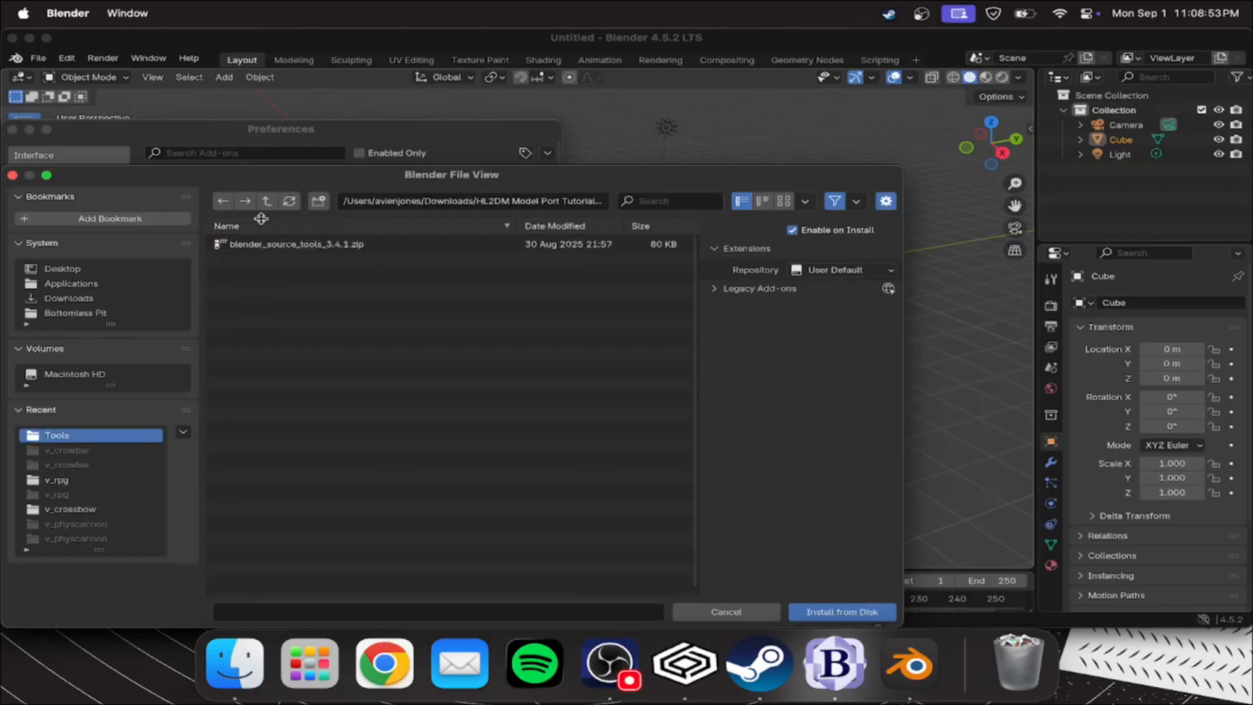
click(269, 243)
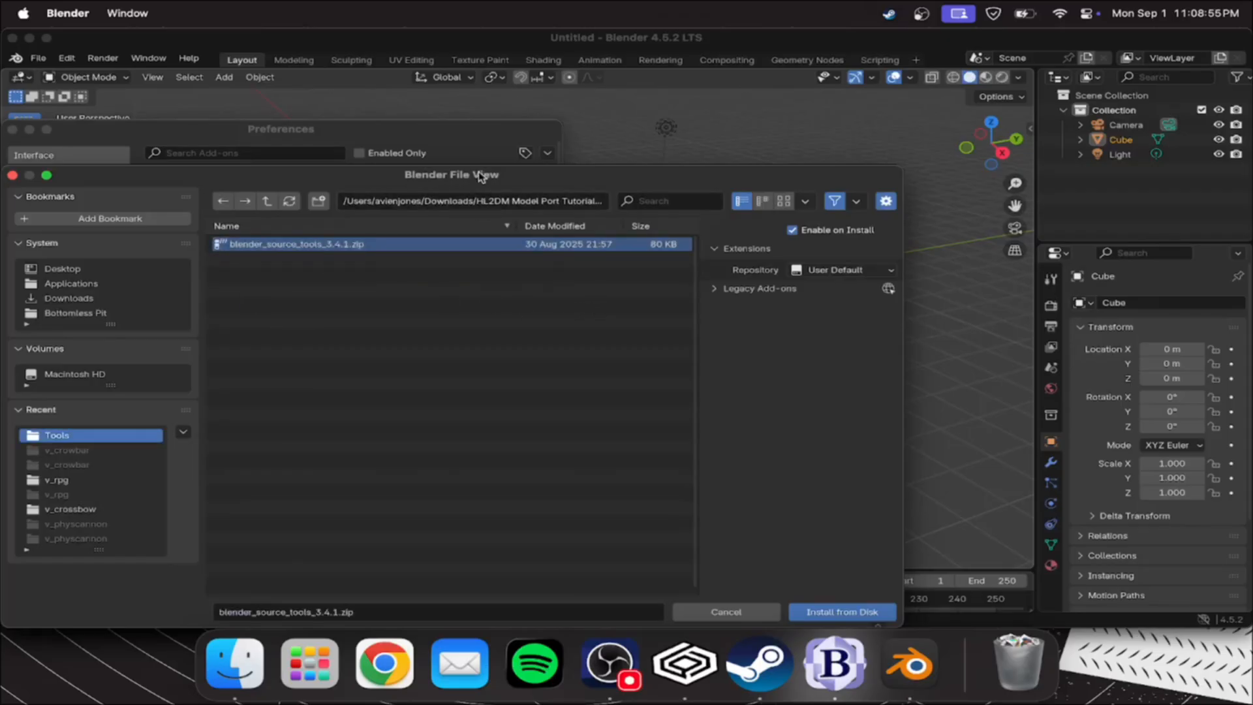
drag(481, 177, 502, 106)
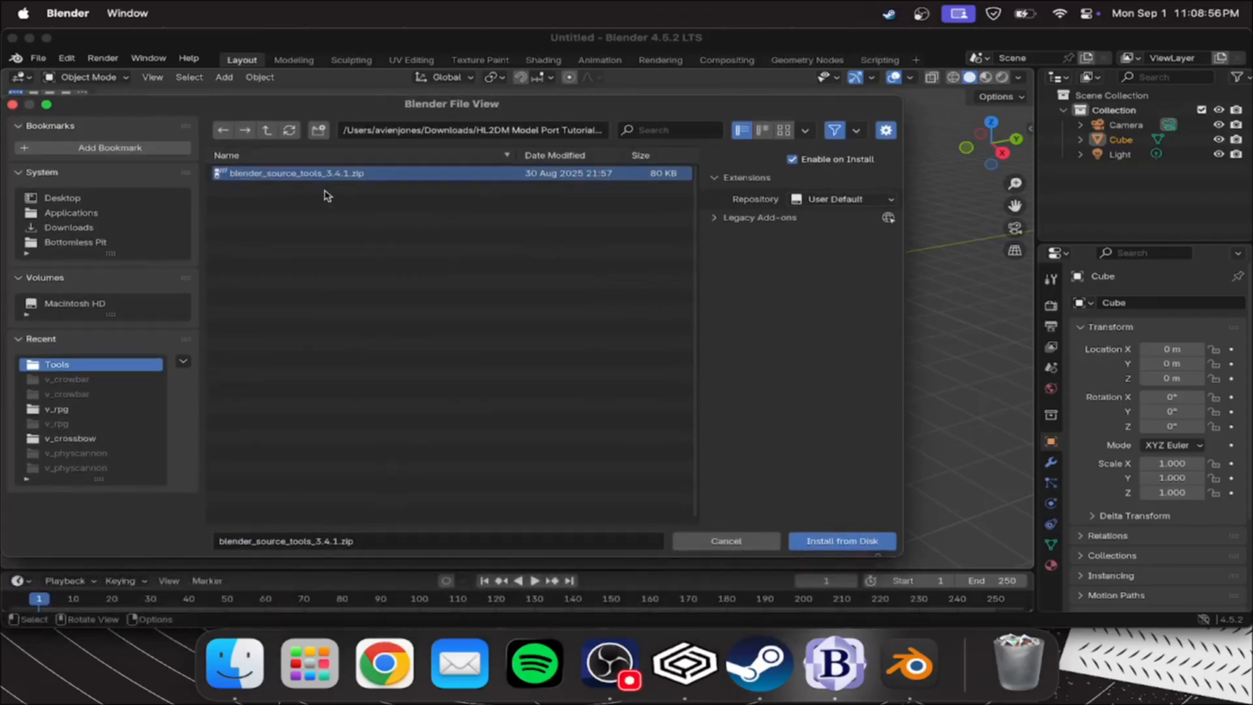
click(823, 541)
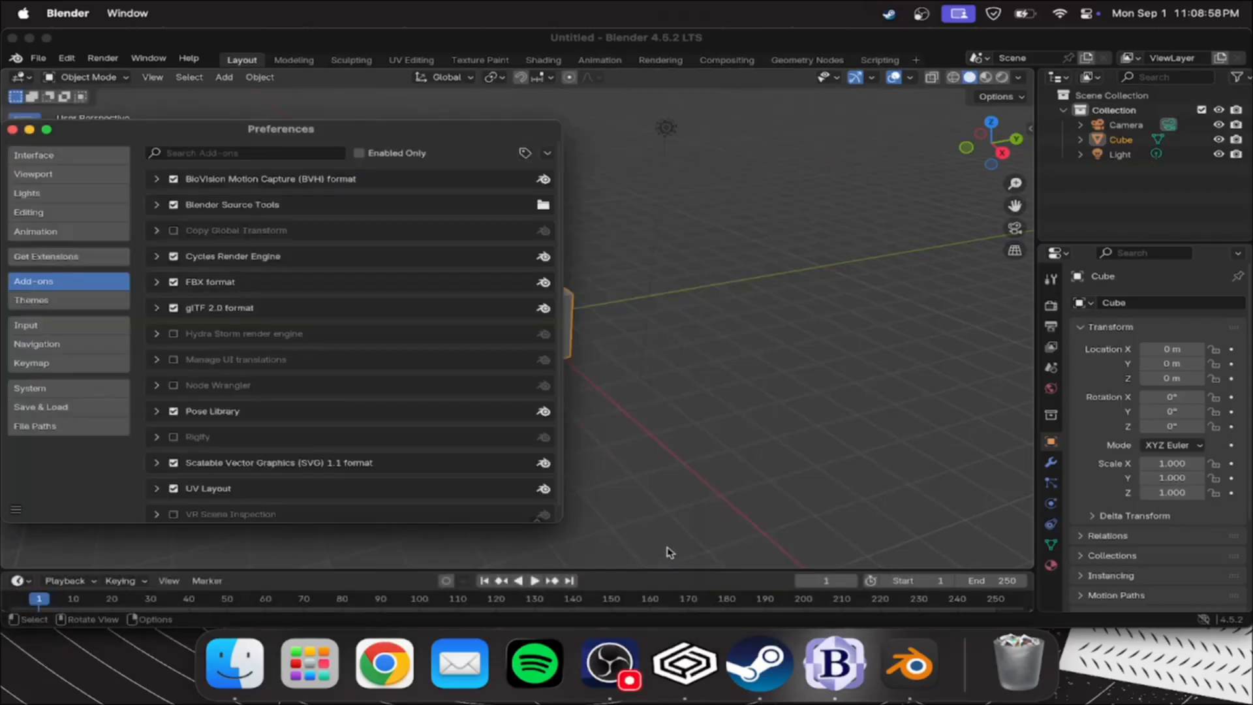
click(12, 130)
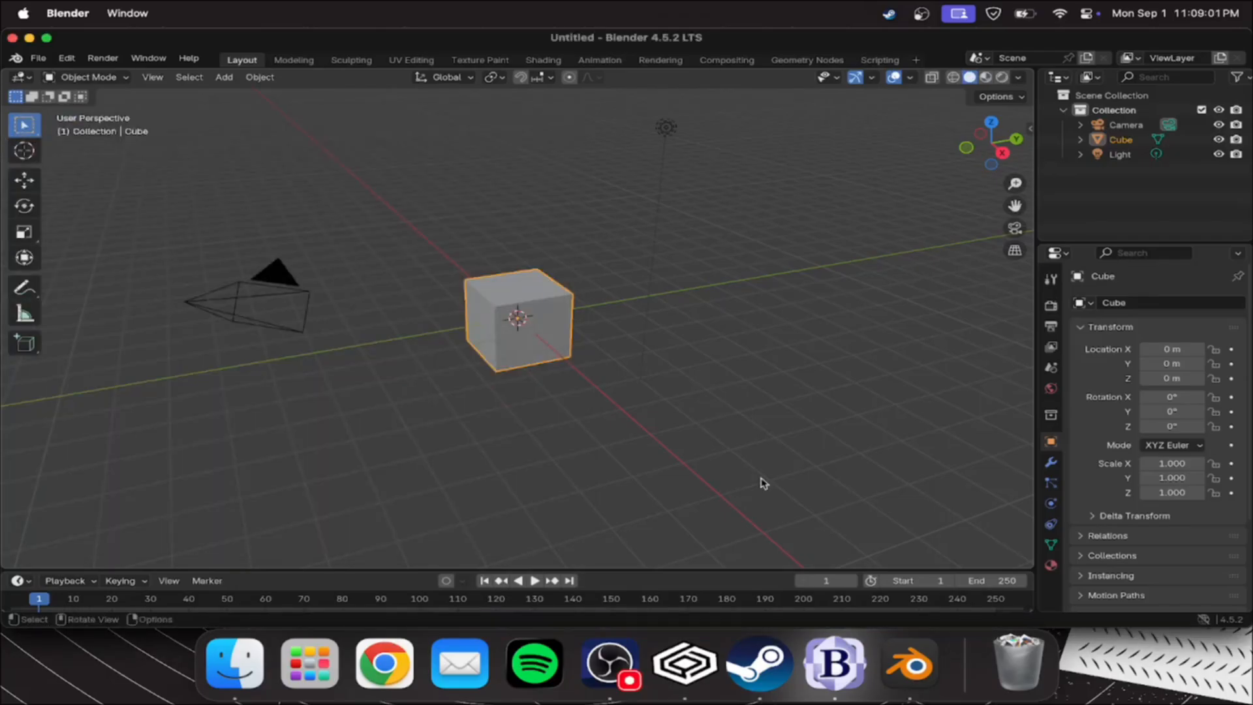
Expand the Source Engine Export and Source Engine Exportables sections in the scene properties
click(1051, 369)
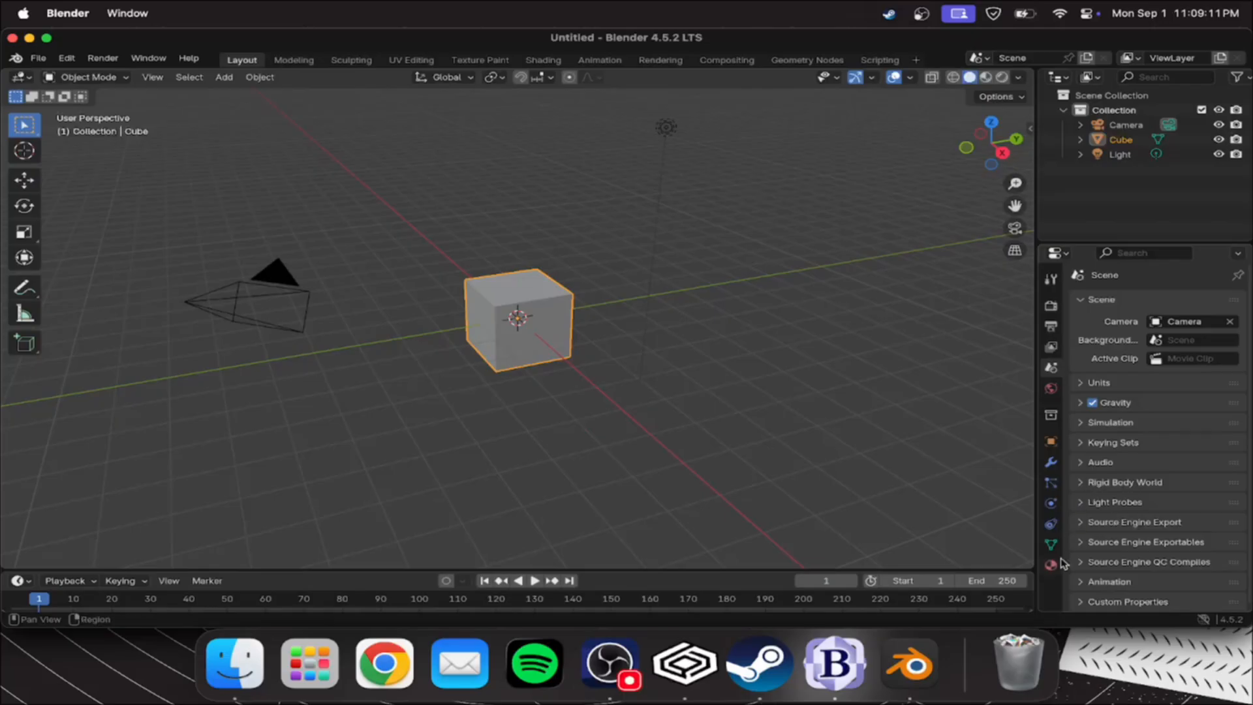
click(1080, 522)
scroll(1082, 531, down, 6)
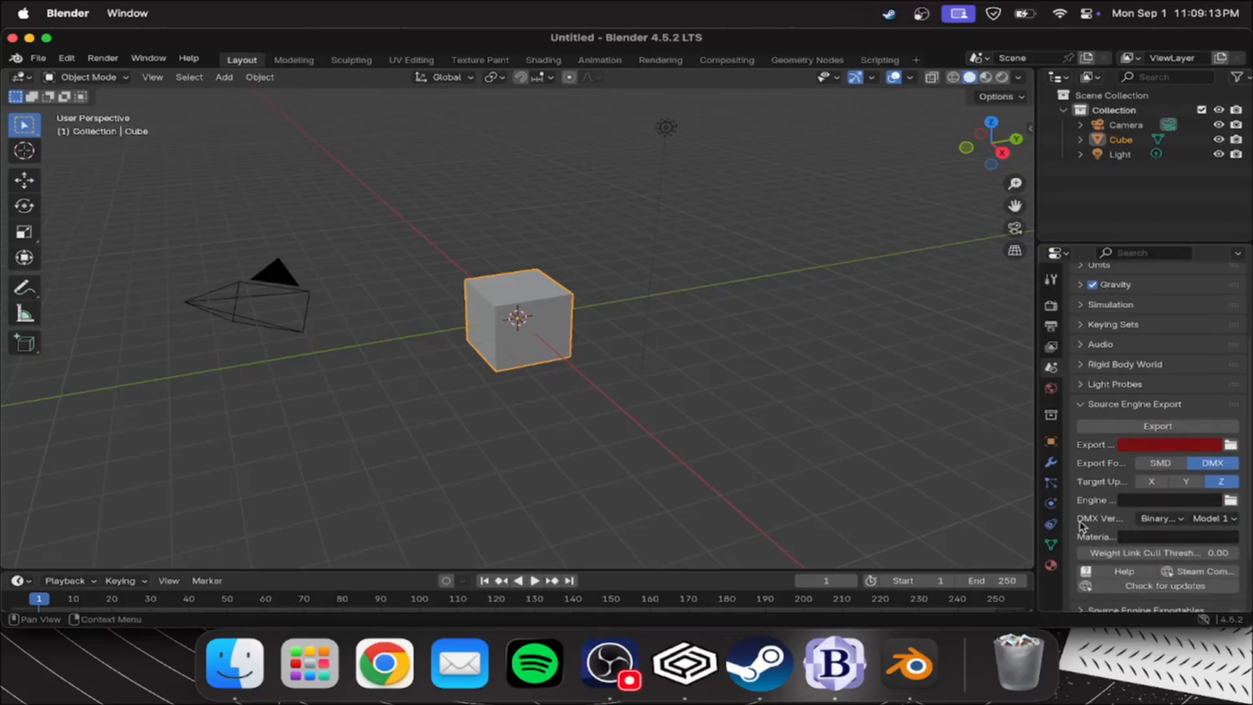
click(1080, 542)
scroll(1198, 485, down, 5)
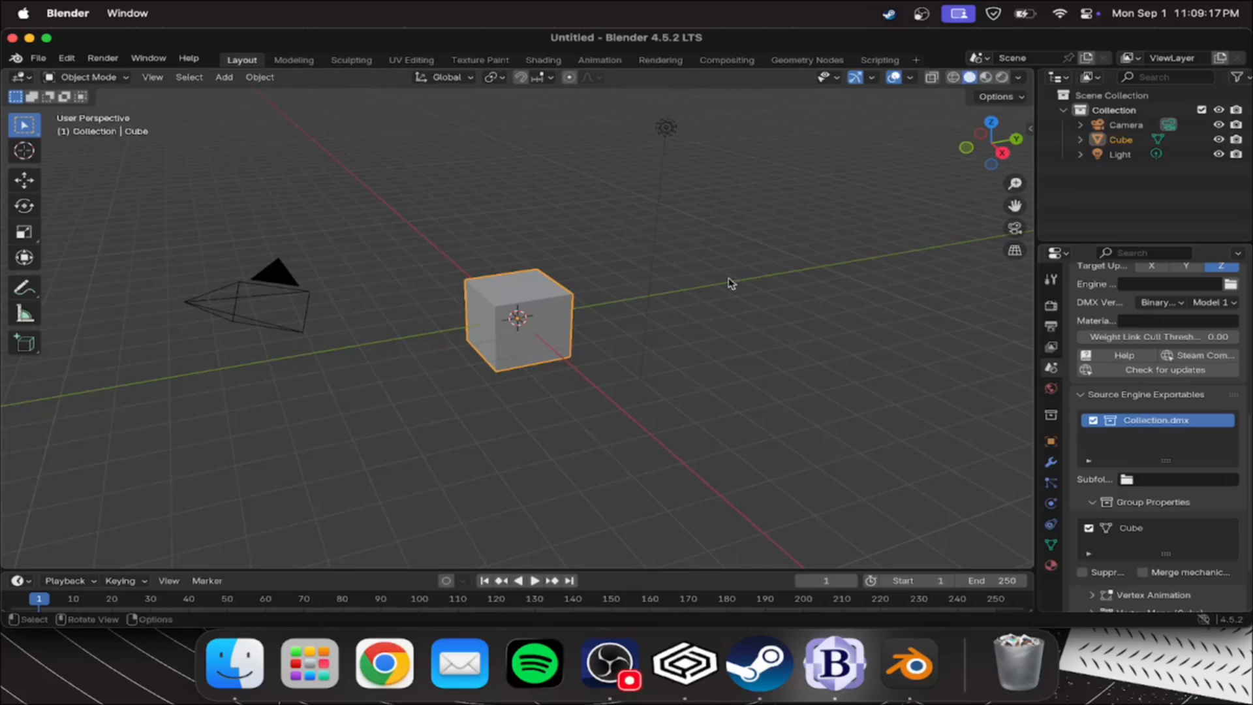
Delete all default objects from the scene and try to delete the empty collection
key(a)
key(x)
click(707, 283)
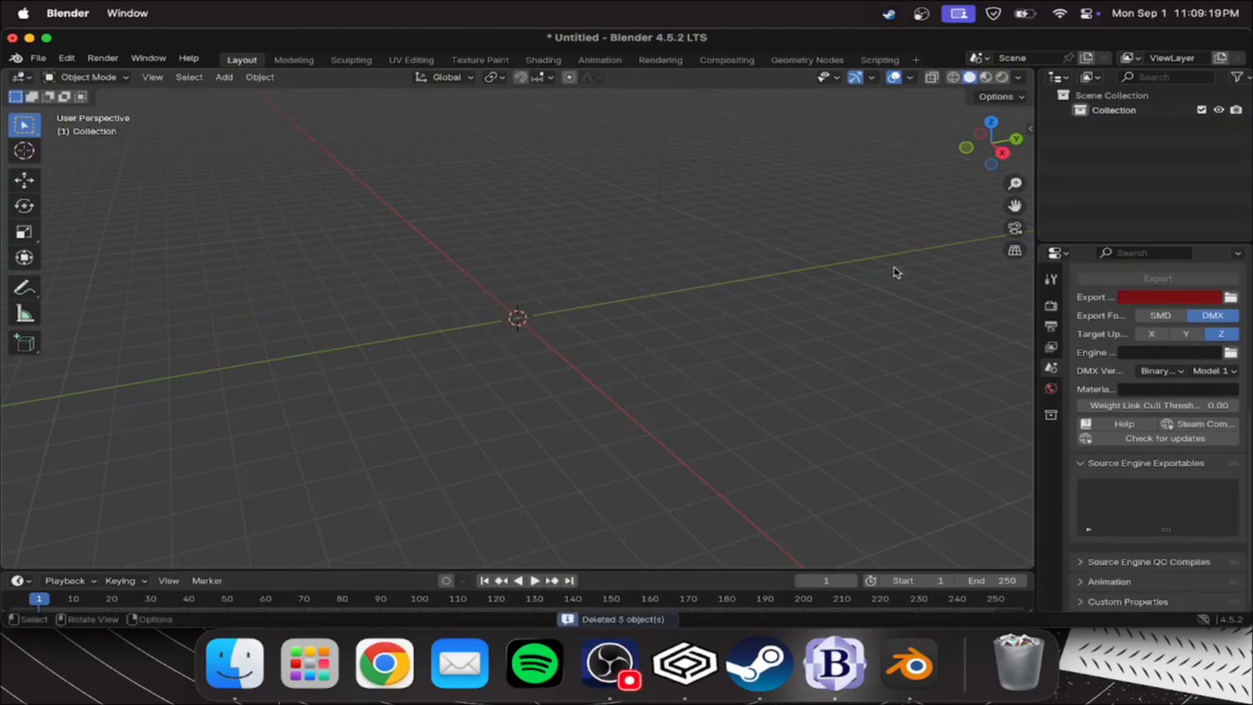
click(1119, 113)
key(x)
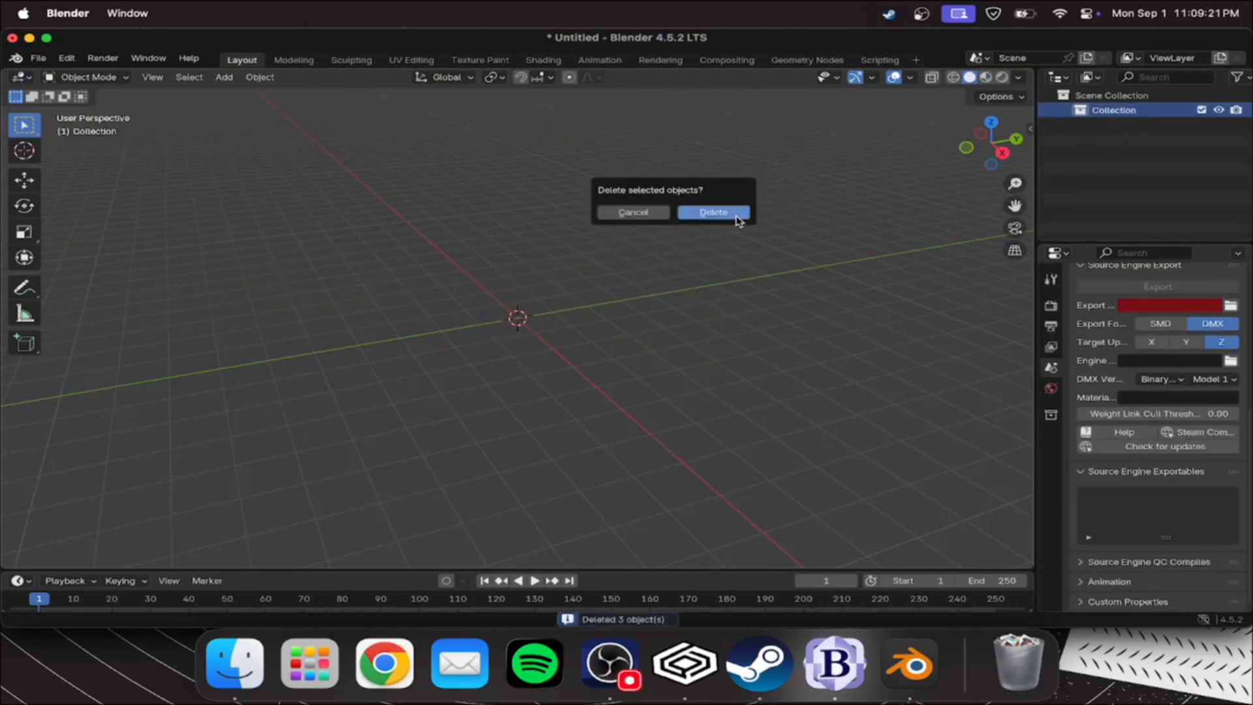
Import the original crossbow's v_crossbow.qc from its Decompile/v_crossbow folder in the tutorial's Resources
click(38, 58)
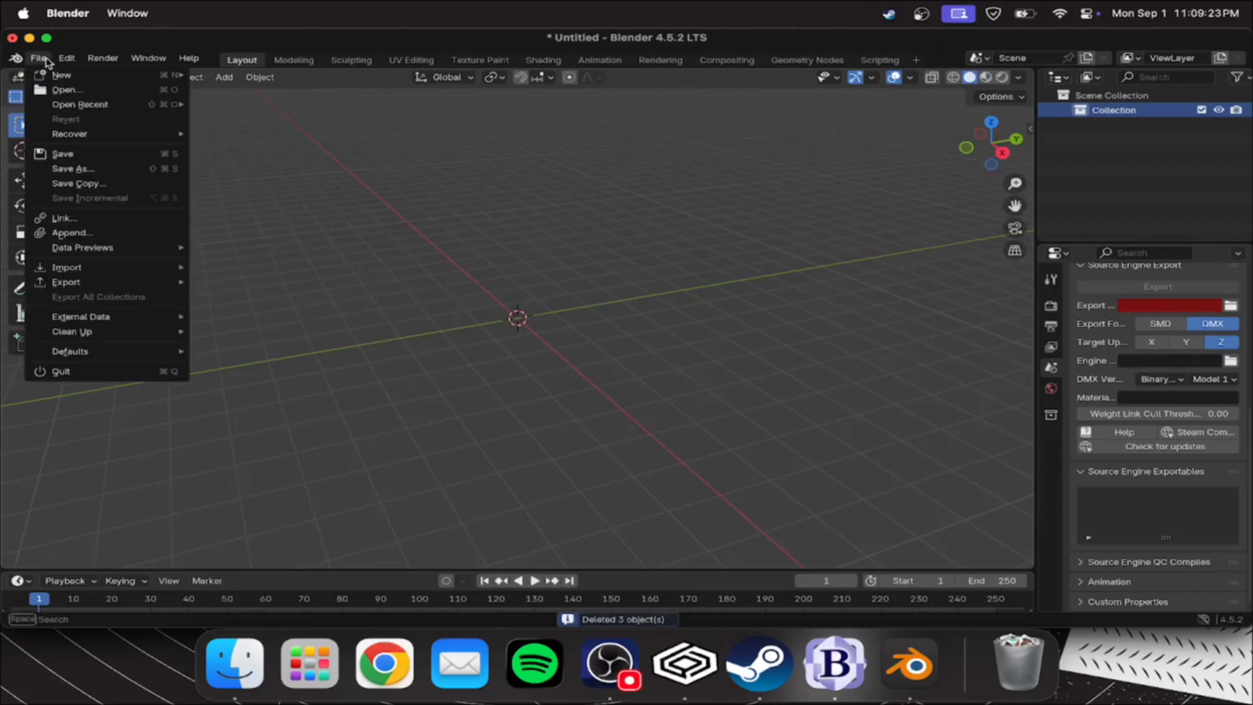
mouse_move(65, 267)
click(299, 445)
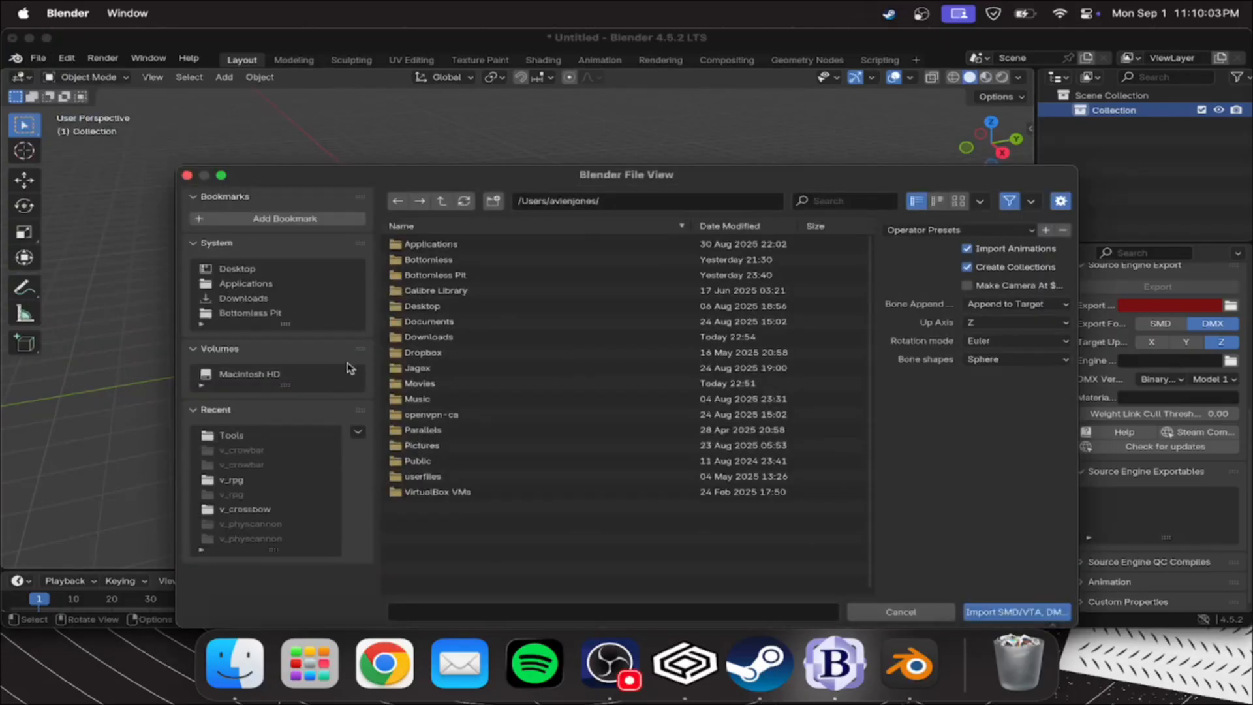
click(243, 298)
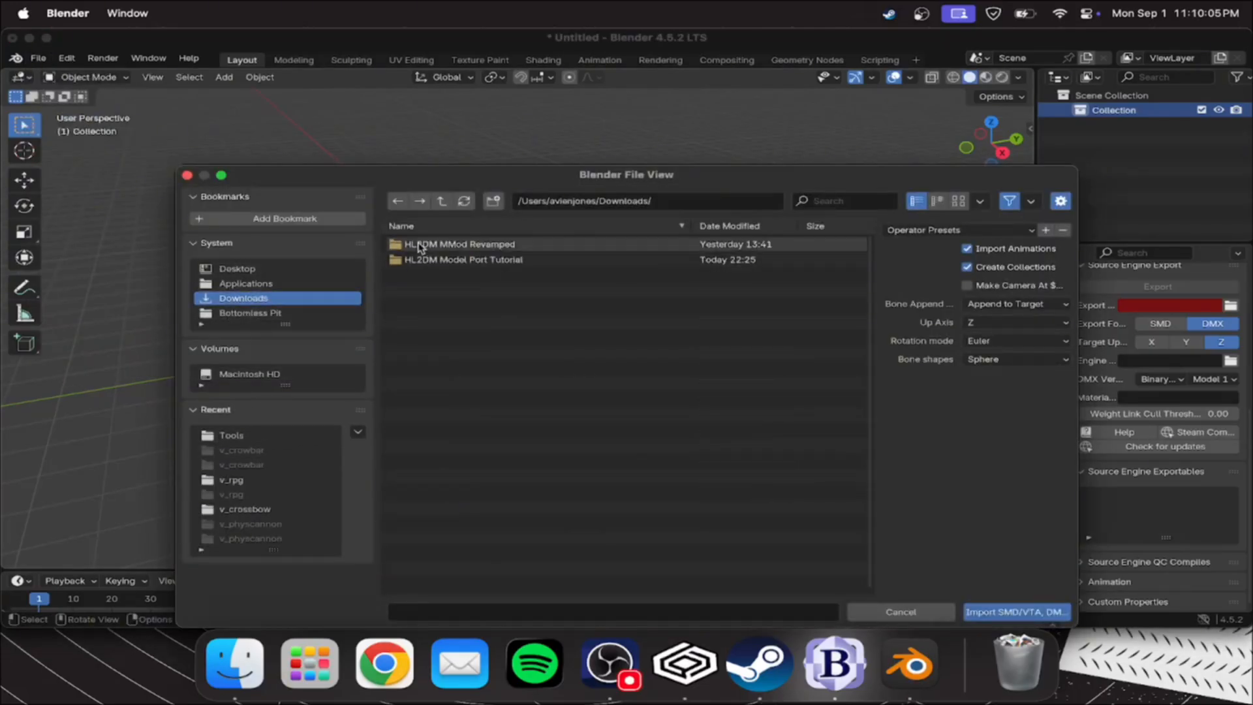
double_click(471, 261)
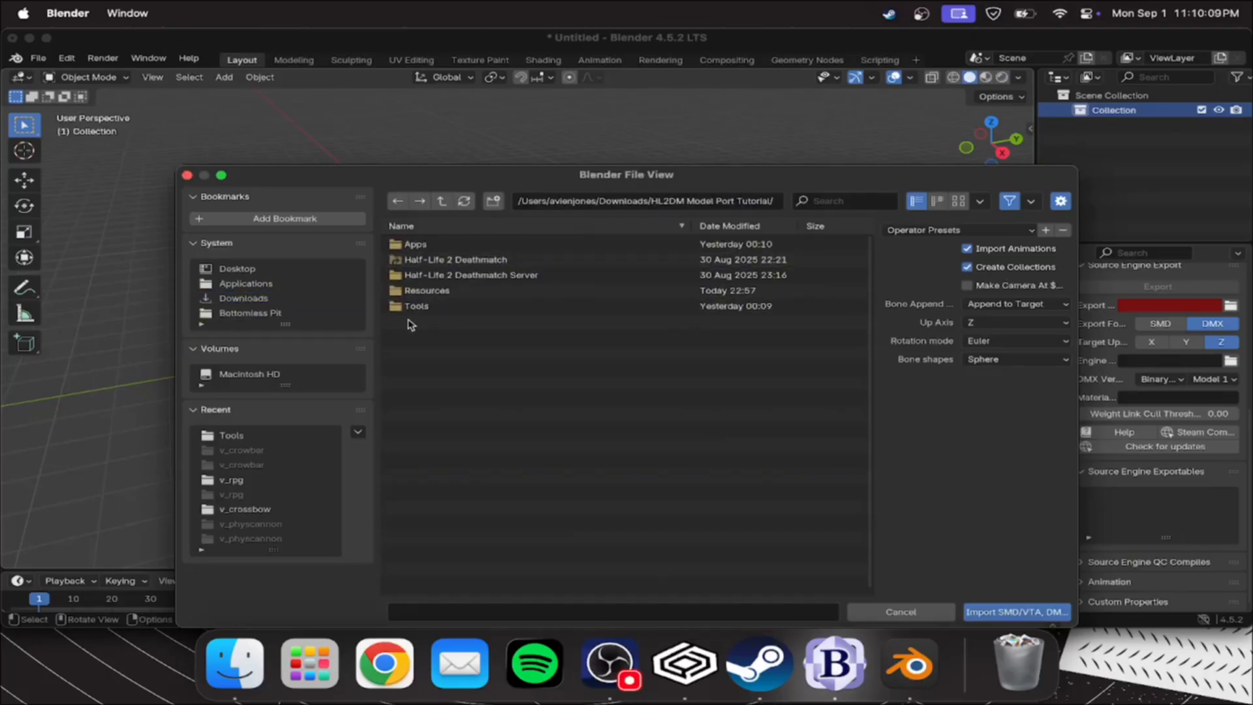
double_click(431, 291)
double_click(442, 261)
double_click(441, 245)
double_click(444, 245)
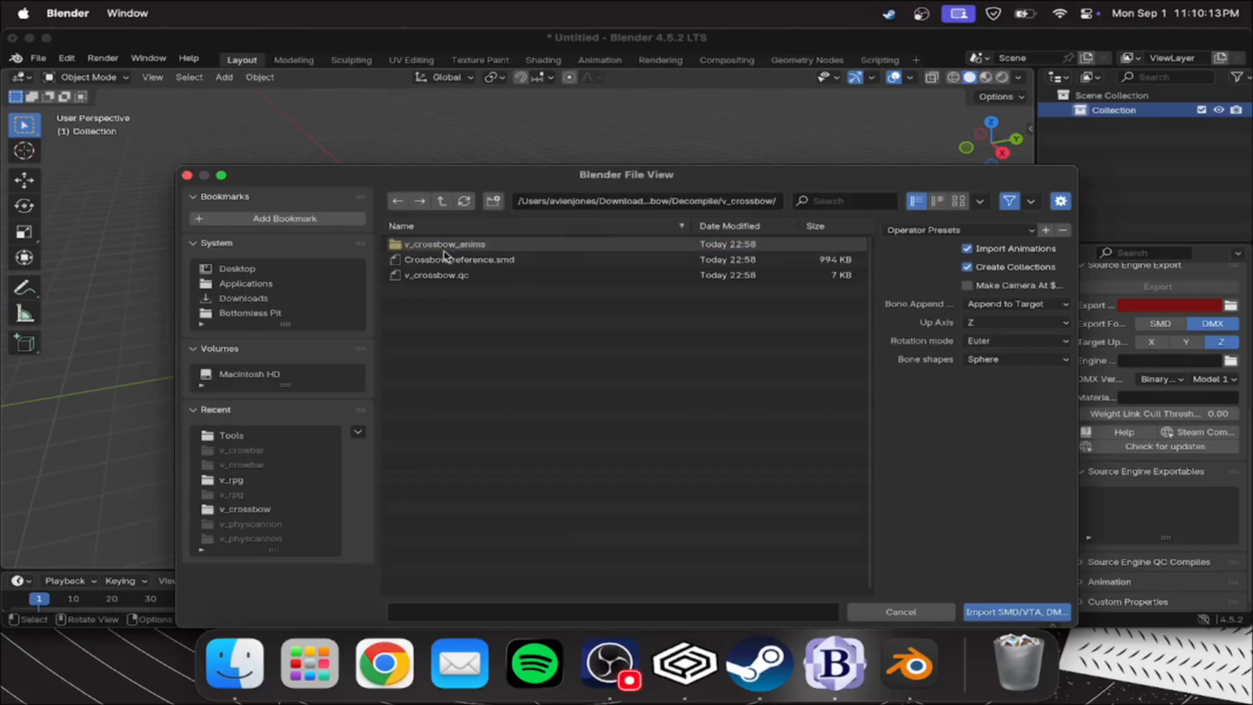
click(444, 275)
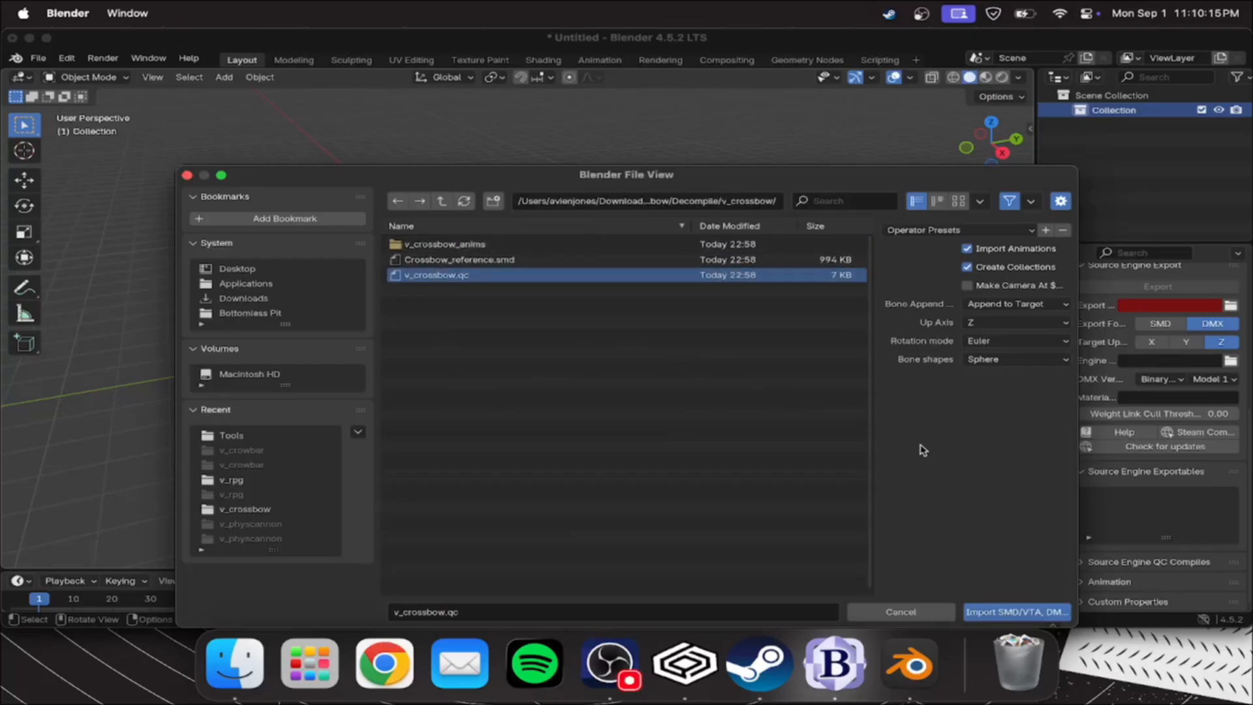
click(1021, 612)
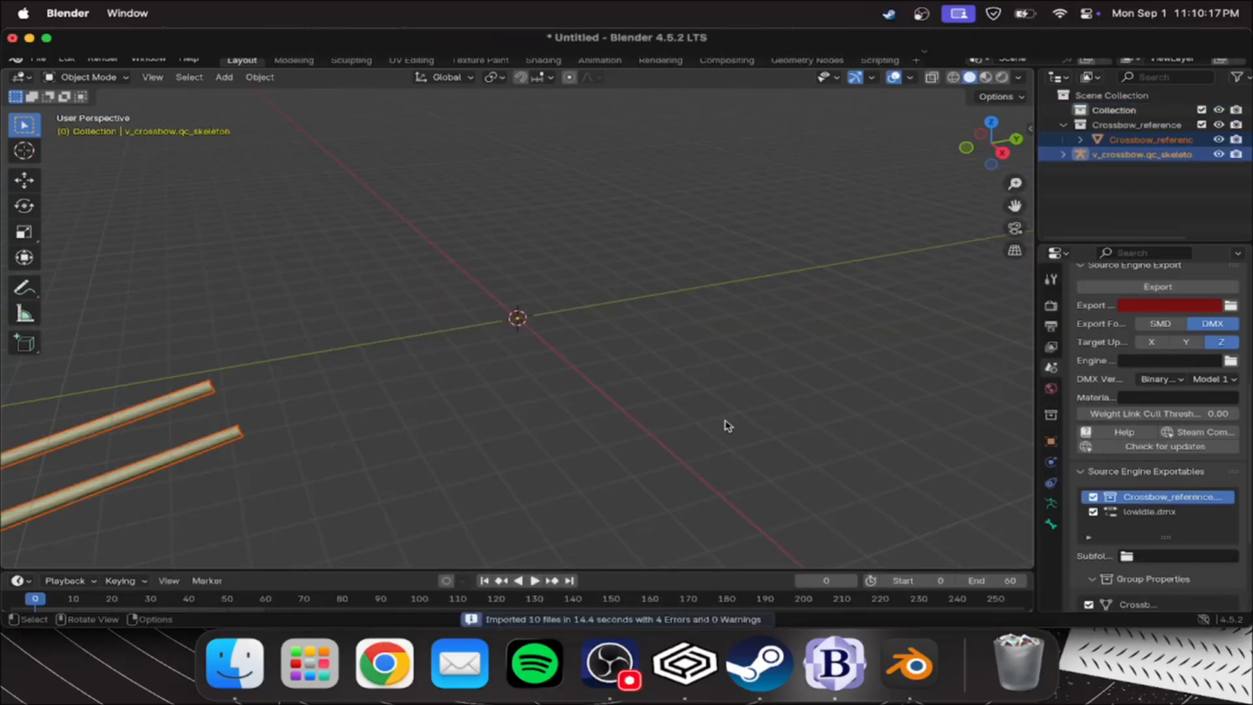
Import the MMod crossbow's decompiled v_crossbow.qc into the same scene as the original crossbow
scroll(434, 367, down, 6)
click(661, 364)
middle_drag(644, 359, 458, 331)
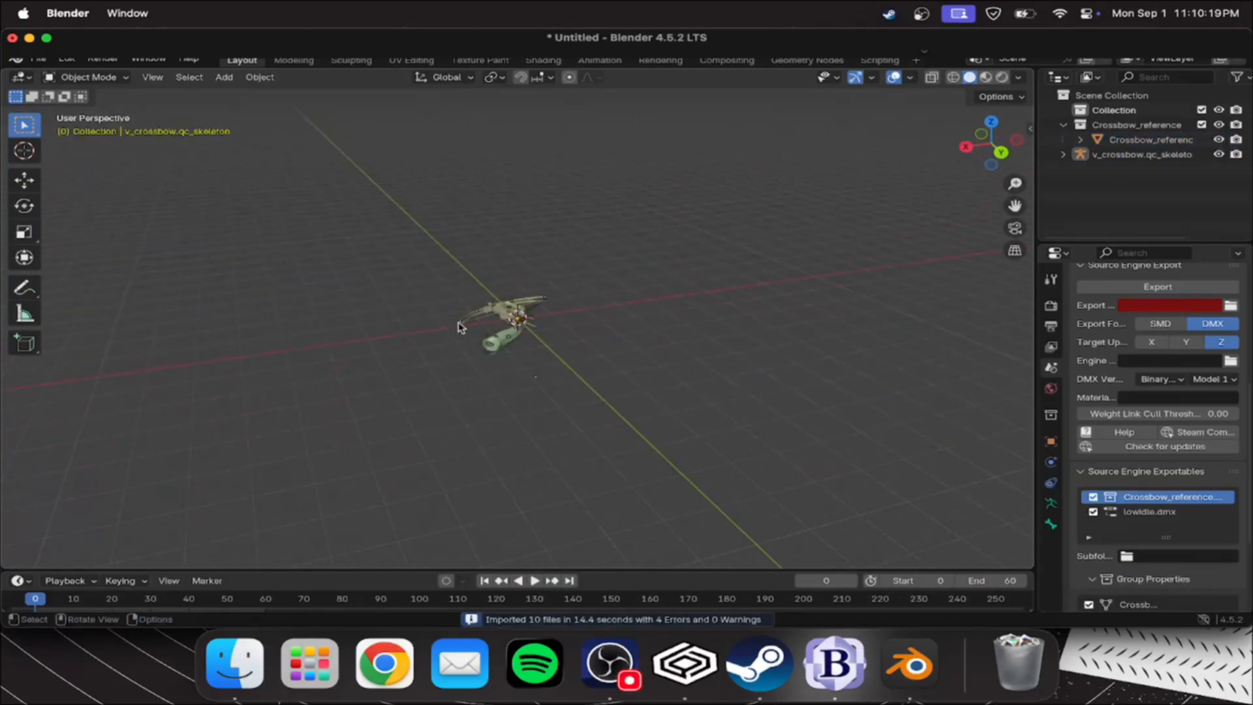
scroll(475, 327, up, 7)
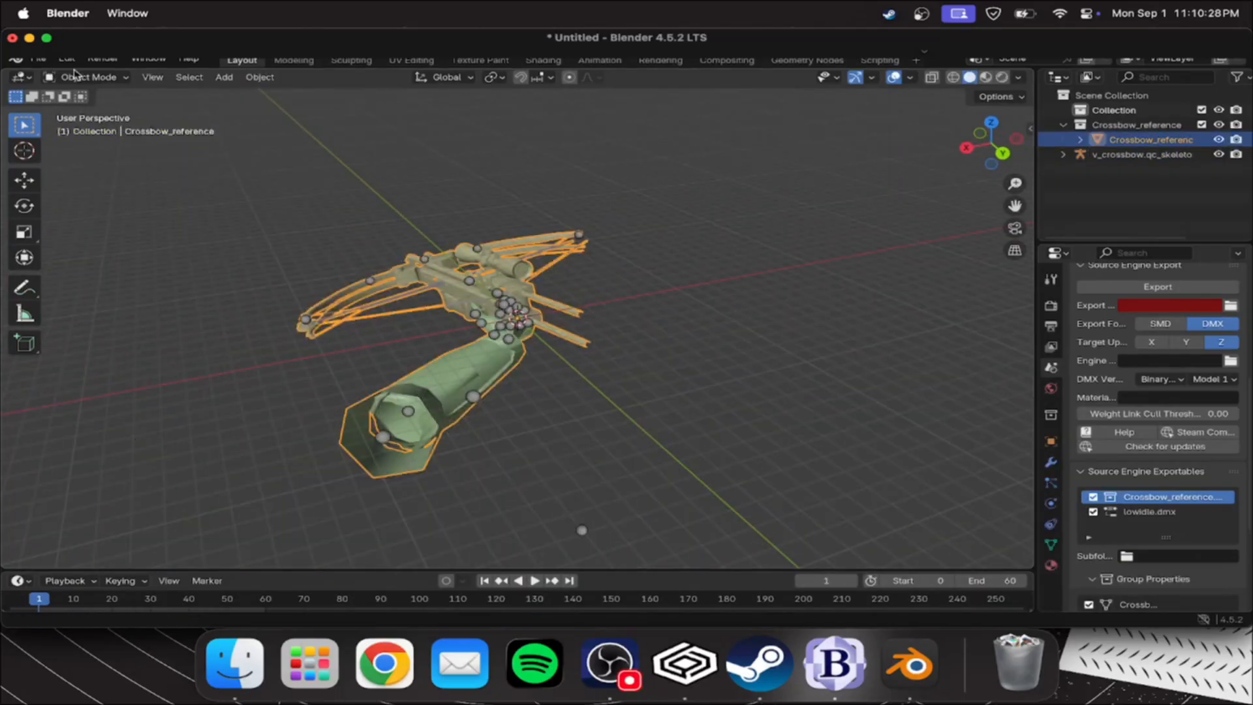
click(265, 98)
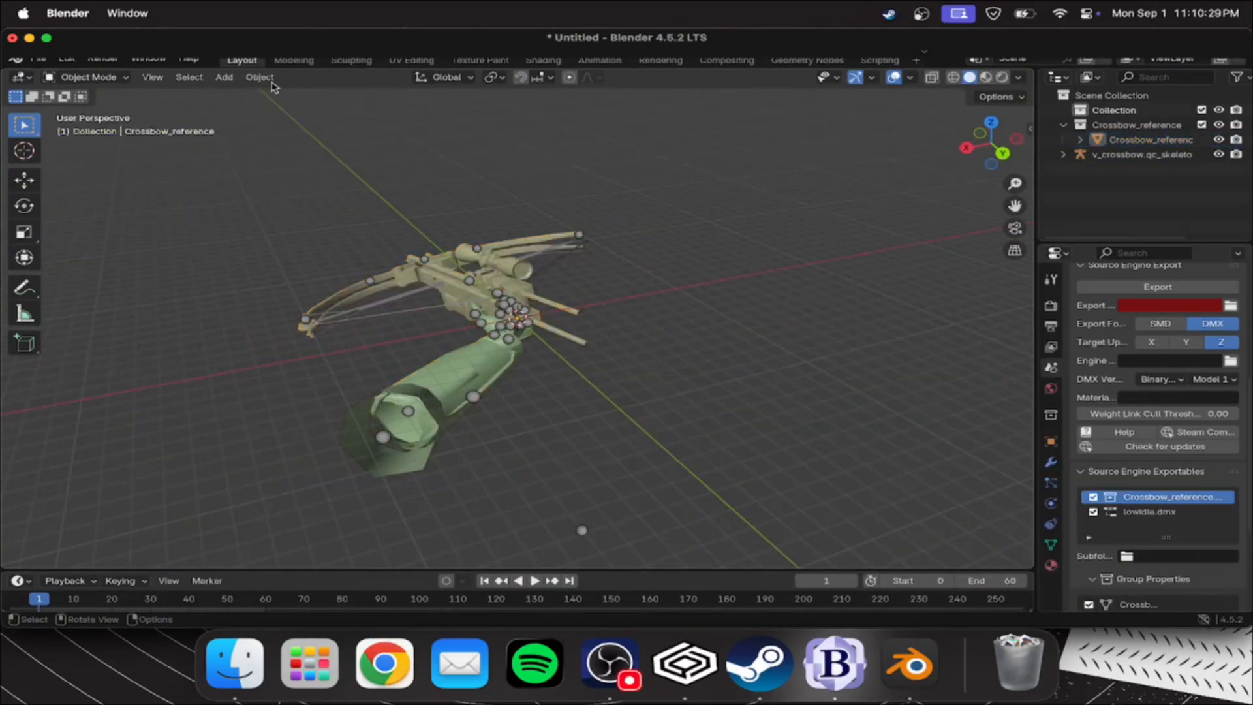
click(38, 57)
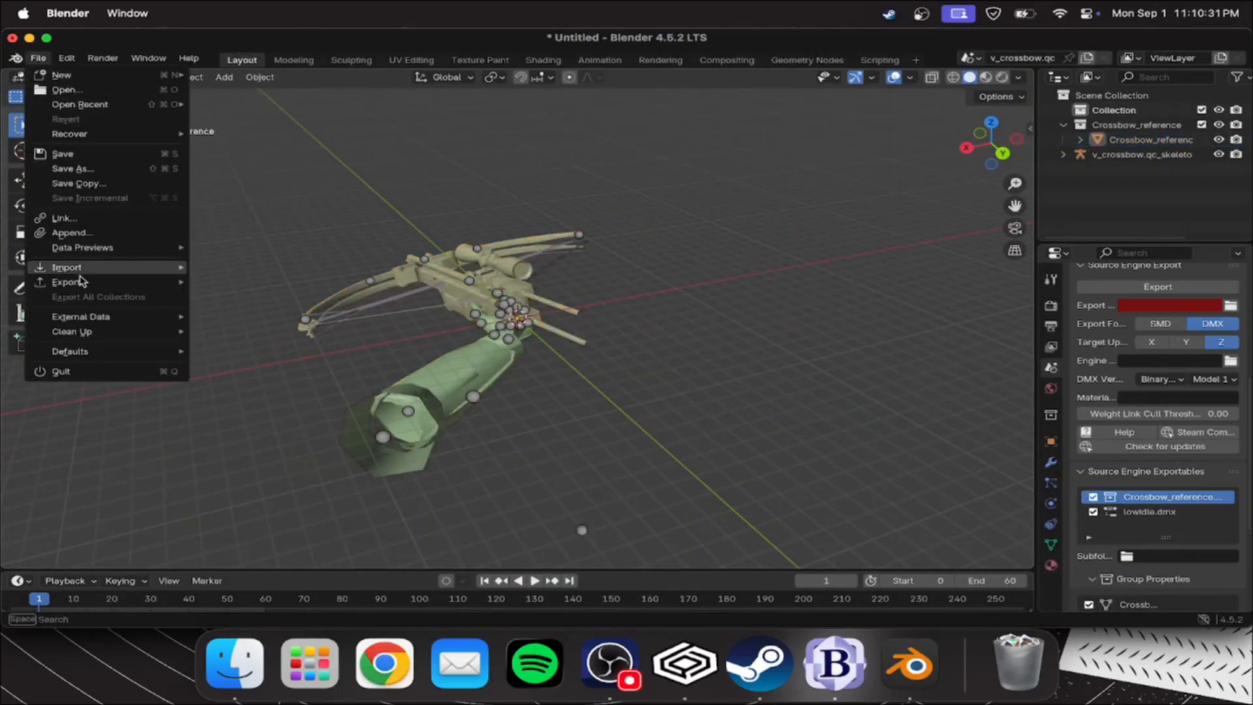
mouse_move(87, 269)
click(266, 443)
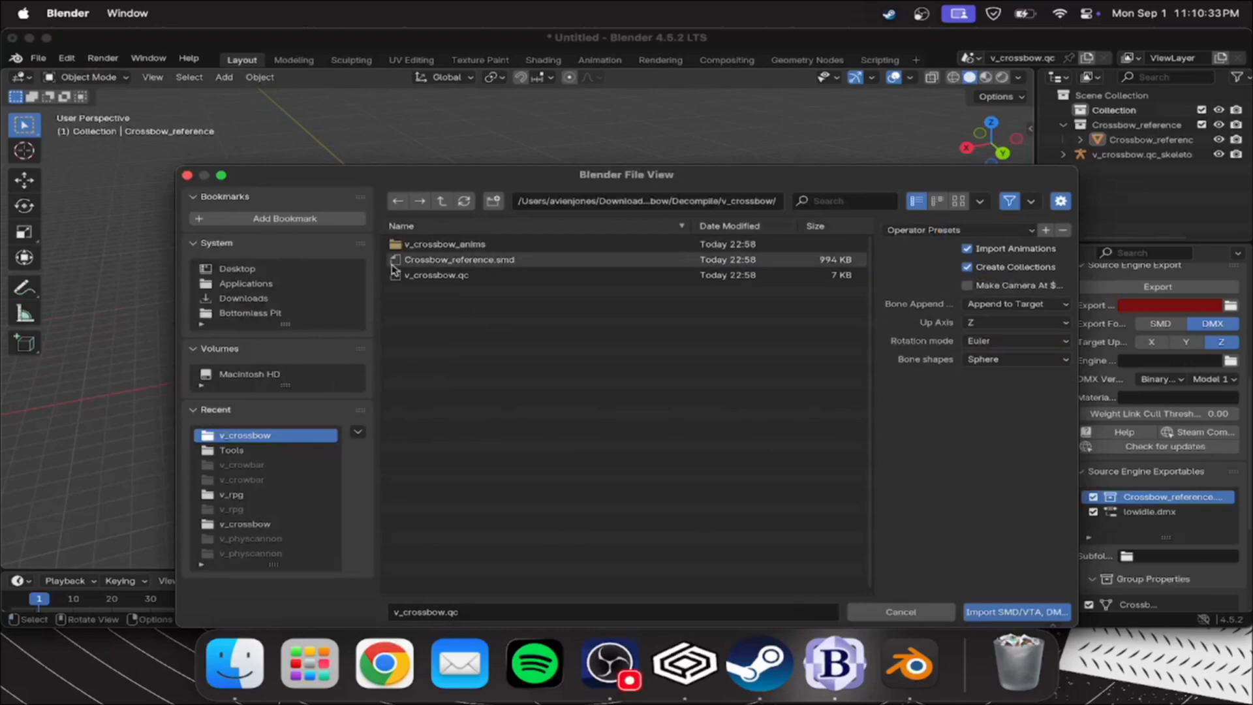
click(444, 201)
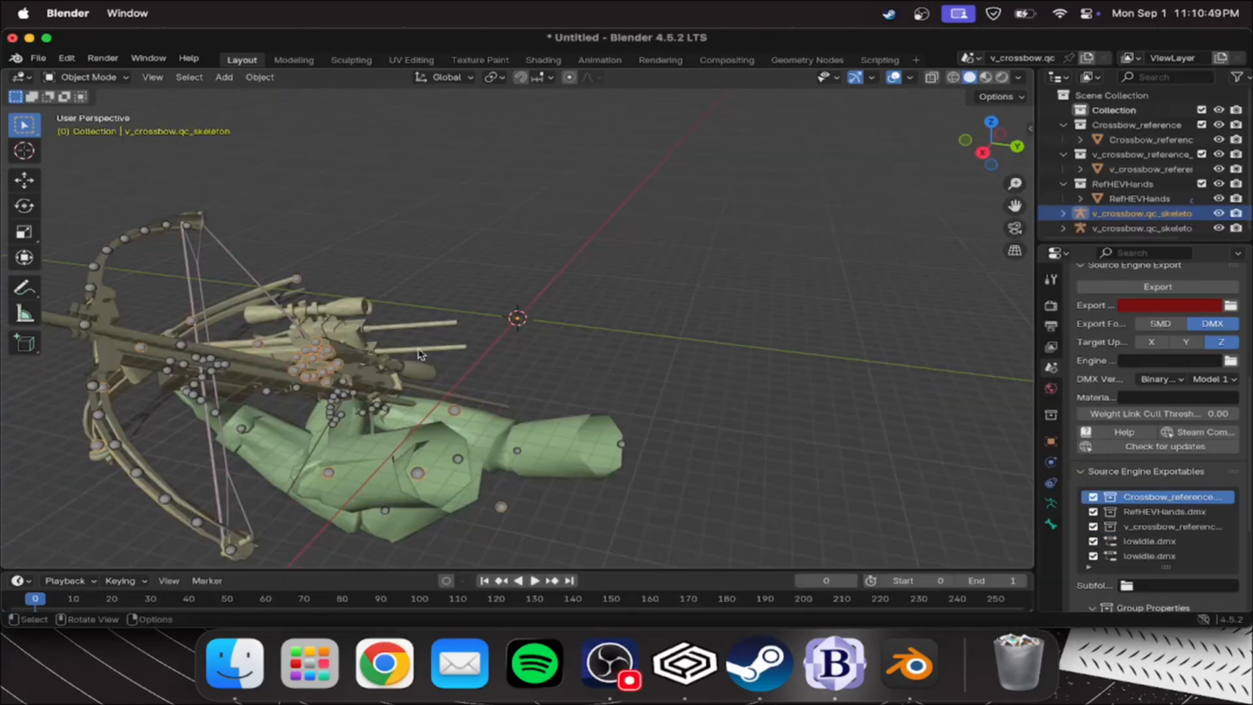
Compare the original and MMod crossbow models and select the MMod crossbow's skeleton
middle_drag(411, 346, 428, 312)
scroll(648, 411, up, 6)
middle_drag(480, 405, 574, 405)
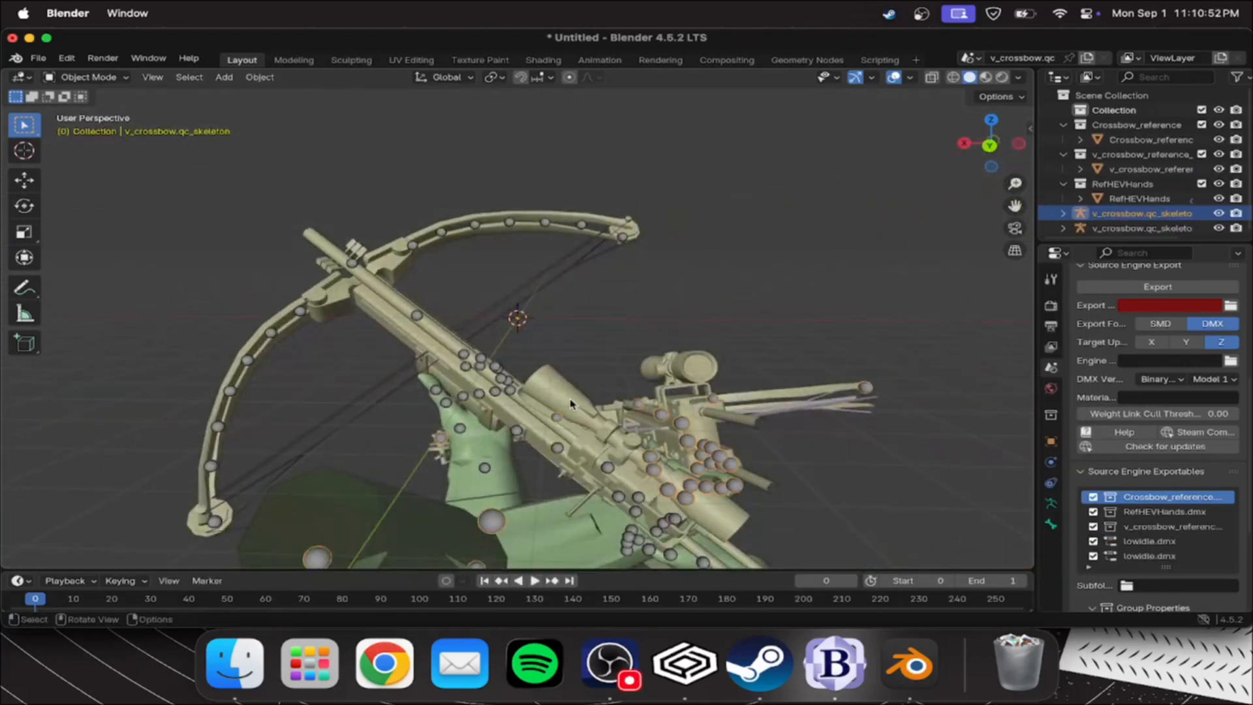
click(475, 366)
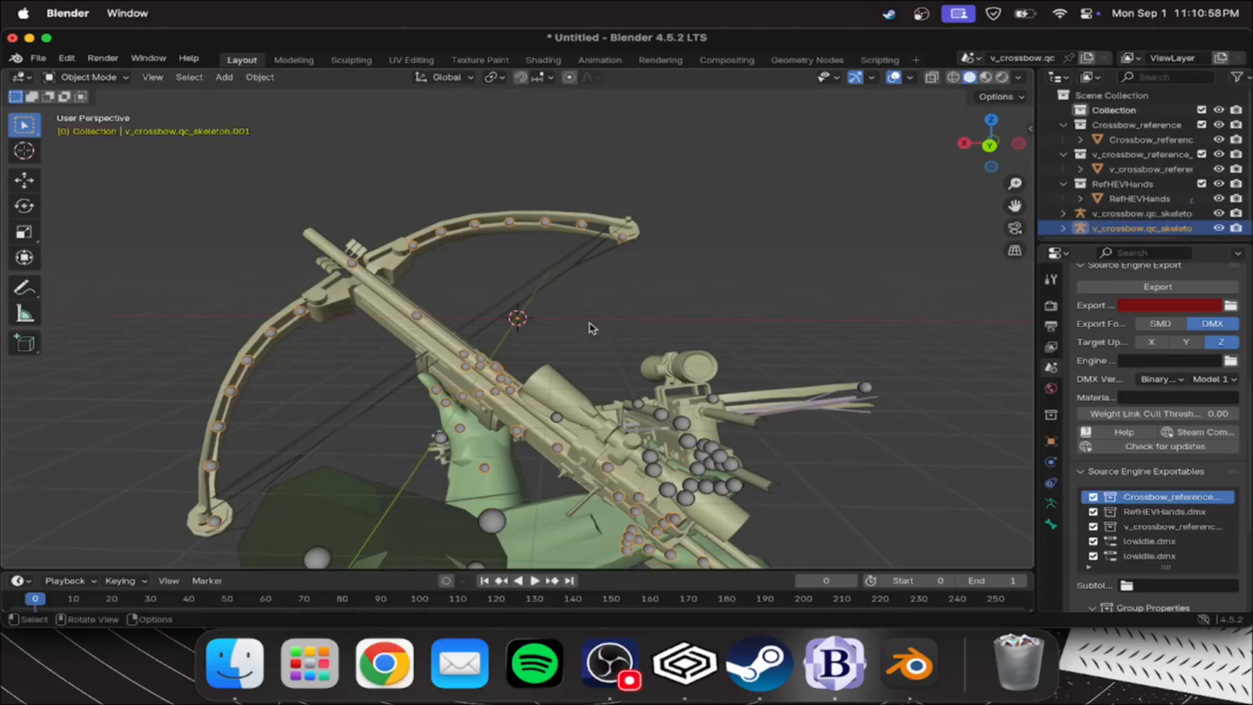
mouse_move(515, 408)
middle_down()
mouse_move(472, 393)
mouse_move(566, 432)
mouse_move(516, 398)
middle_up()
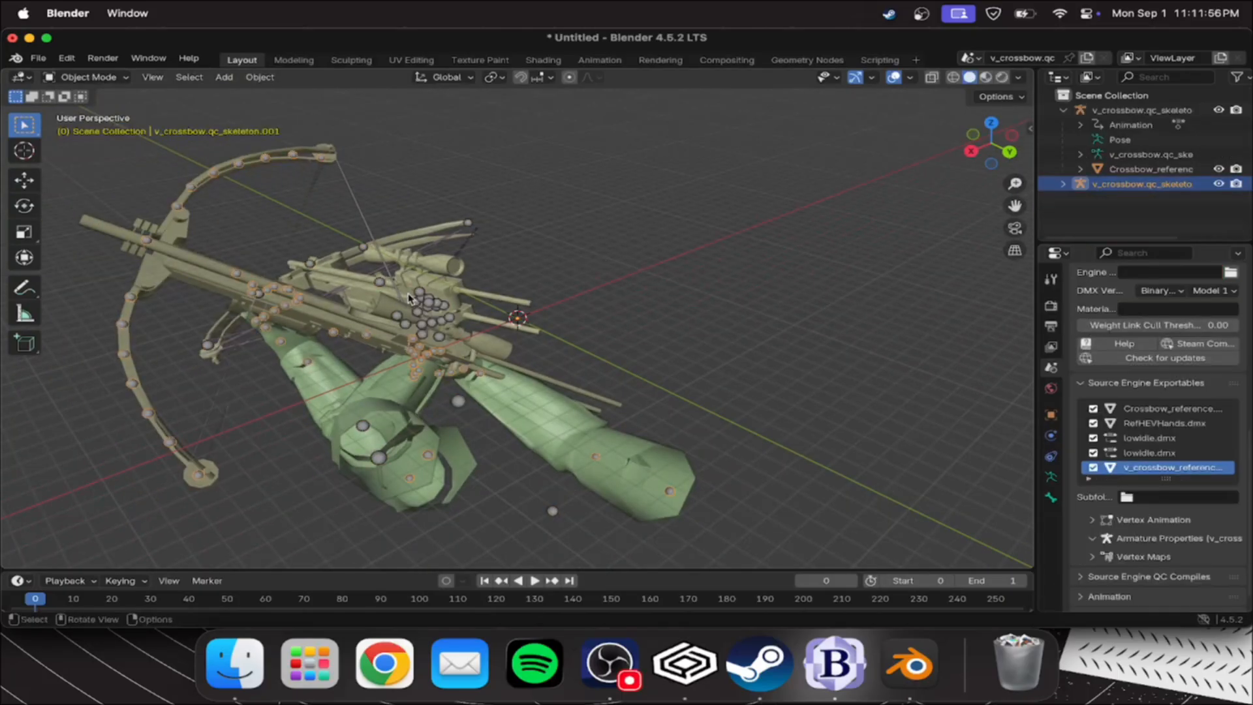
Identify the original crossbow's skeleton in the scene and rename it OG
click(409, 299)
middle_drag(581, 272, 897, 300)
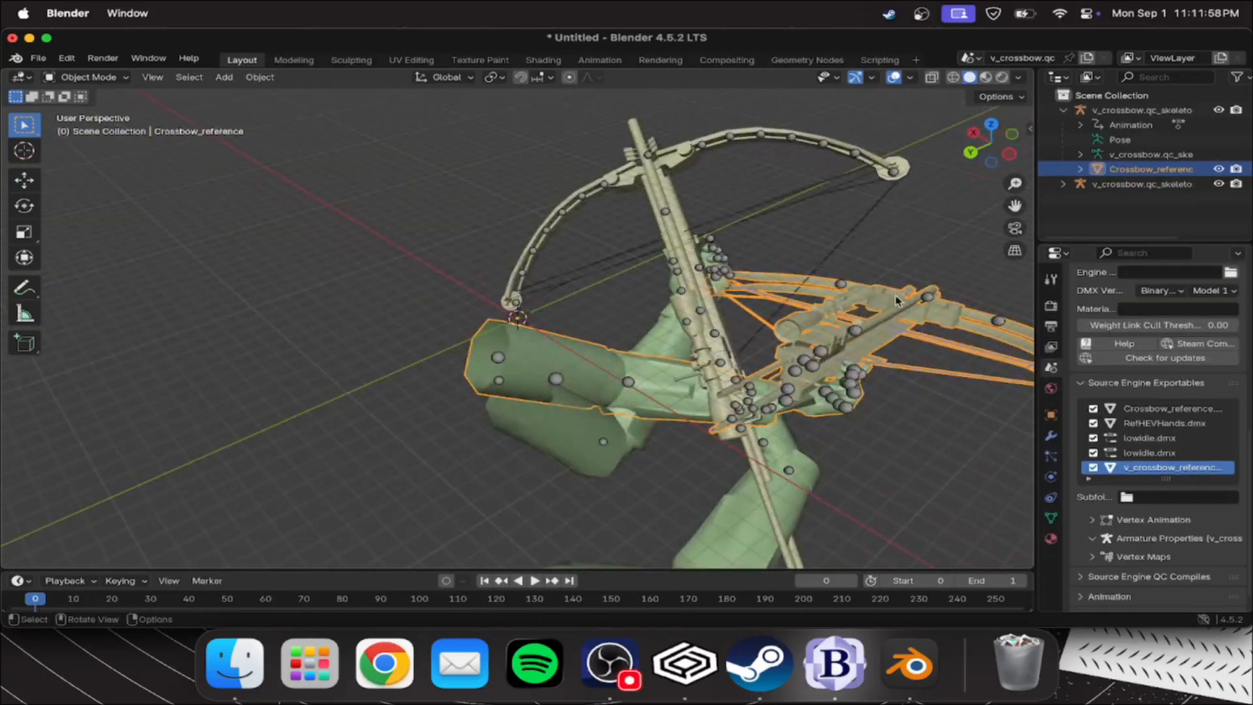
click(935, 299)
double_click(1162, 109)
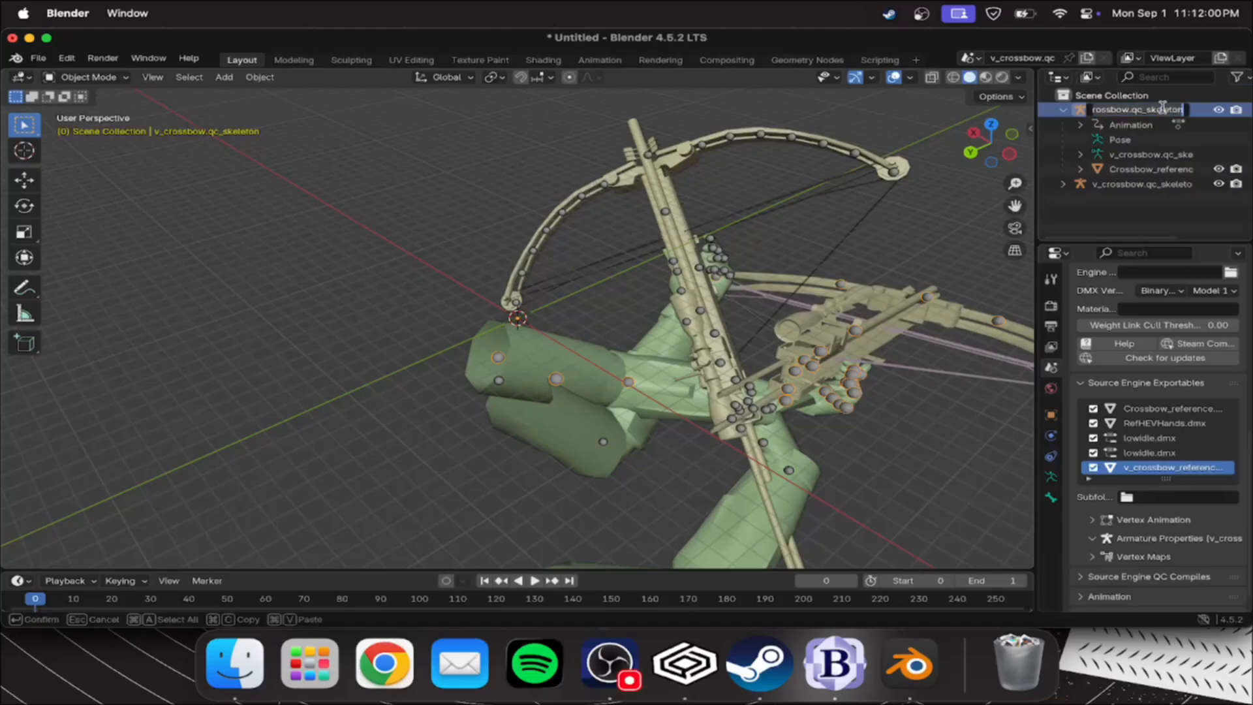
text(OG)
key(Return)
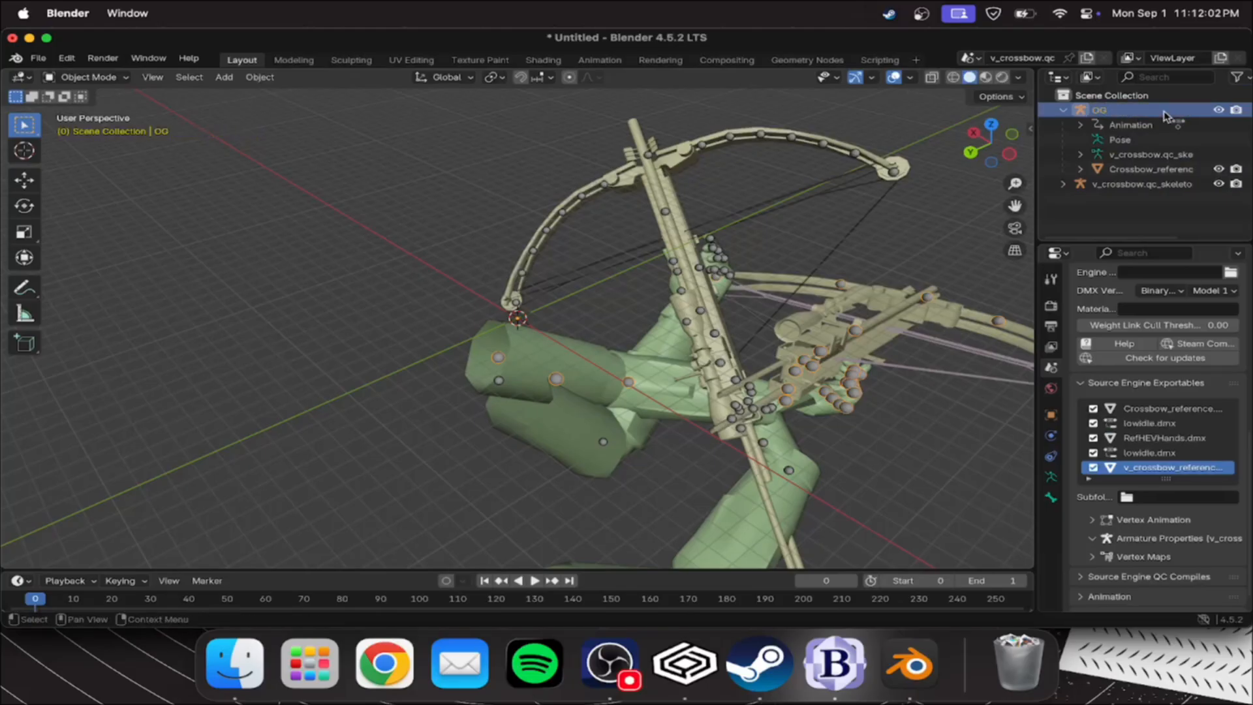
Rename the other crossbow's skeleton to MMod, correcting the capitalization of the name
double_click(1137, 185)
text(MMOd)
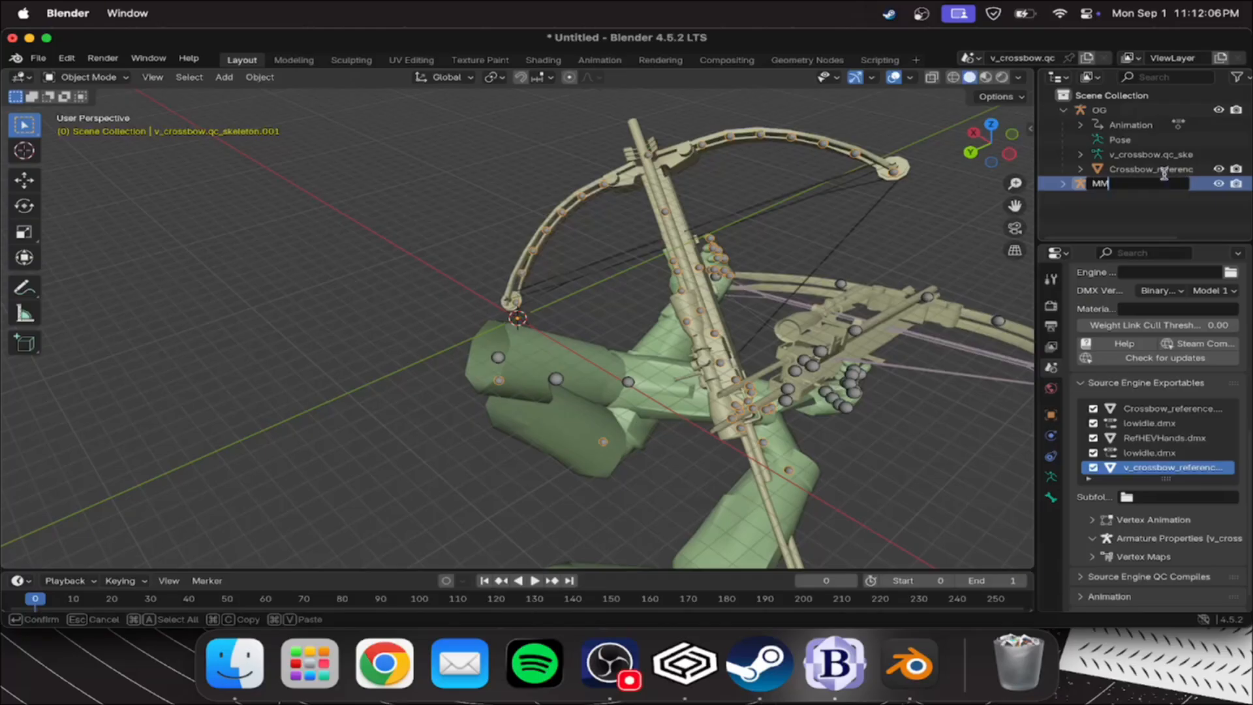
key(Return)
right_click(1145, 118)
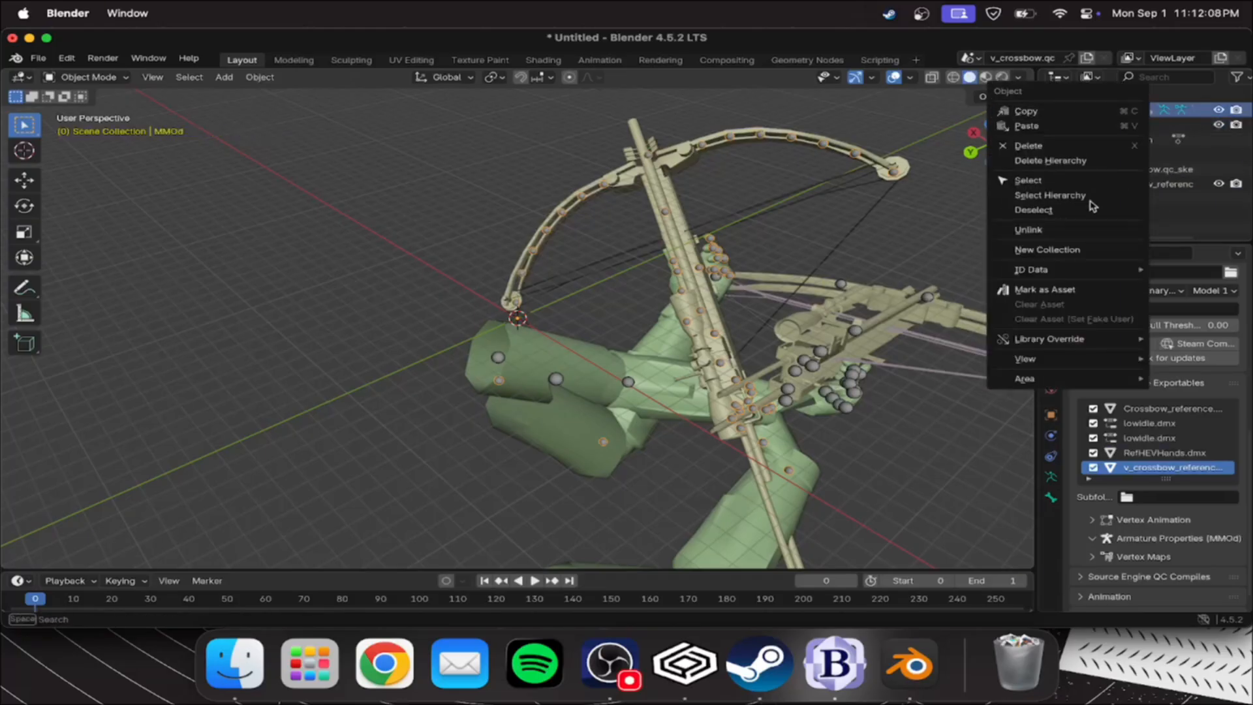
double_click(1105, 110)
text(Mmod)
key(Return)
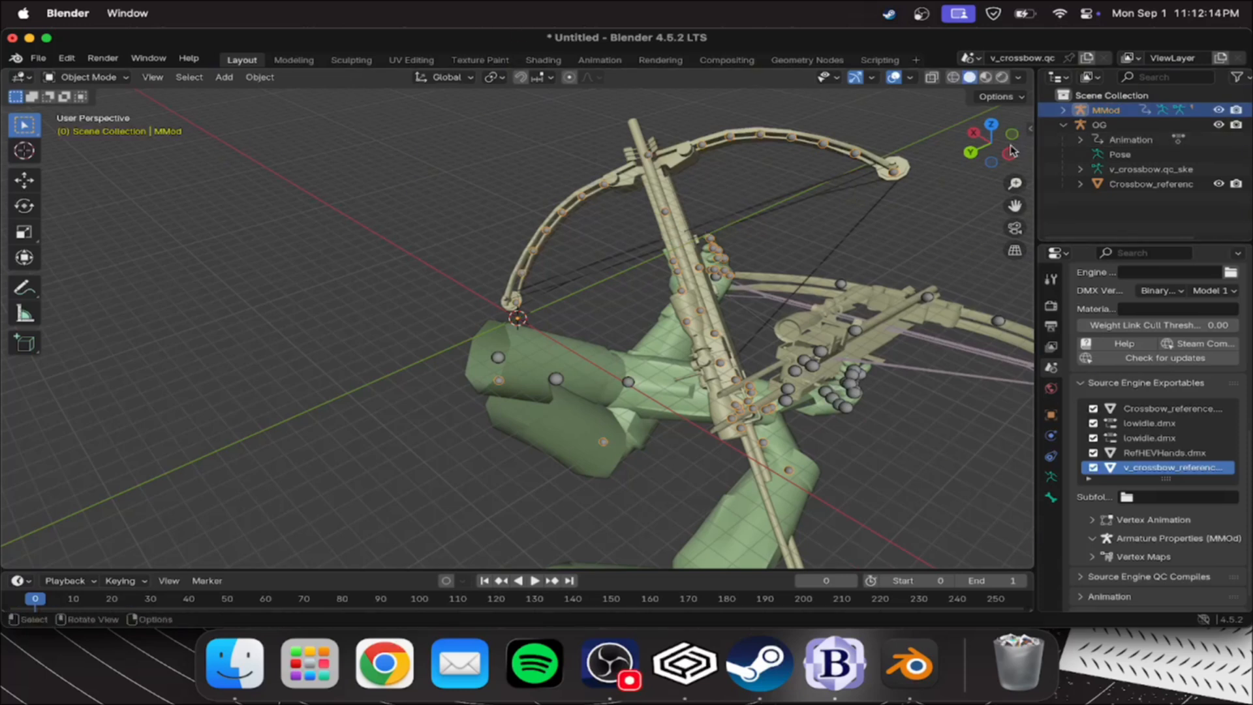
Collapse and select the OG skeleton, then show its actions in the Animation workspace's Action Editor
click(1064, 124)
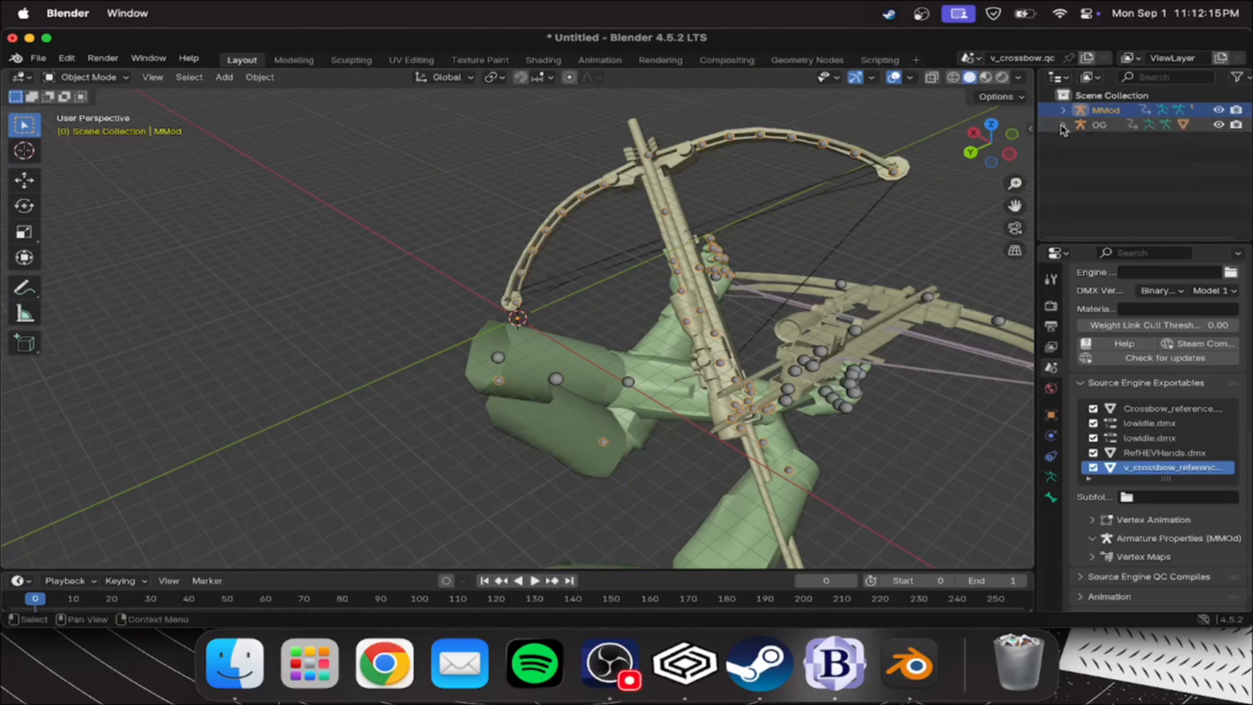
click(1099, 126)
scroll(418, 169, down, 3)
middle_drag(163, 139, 292, 138)
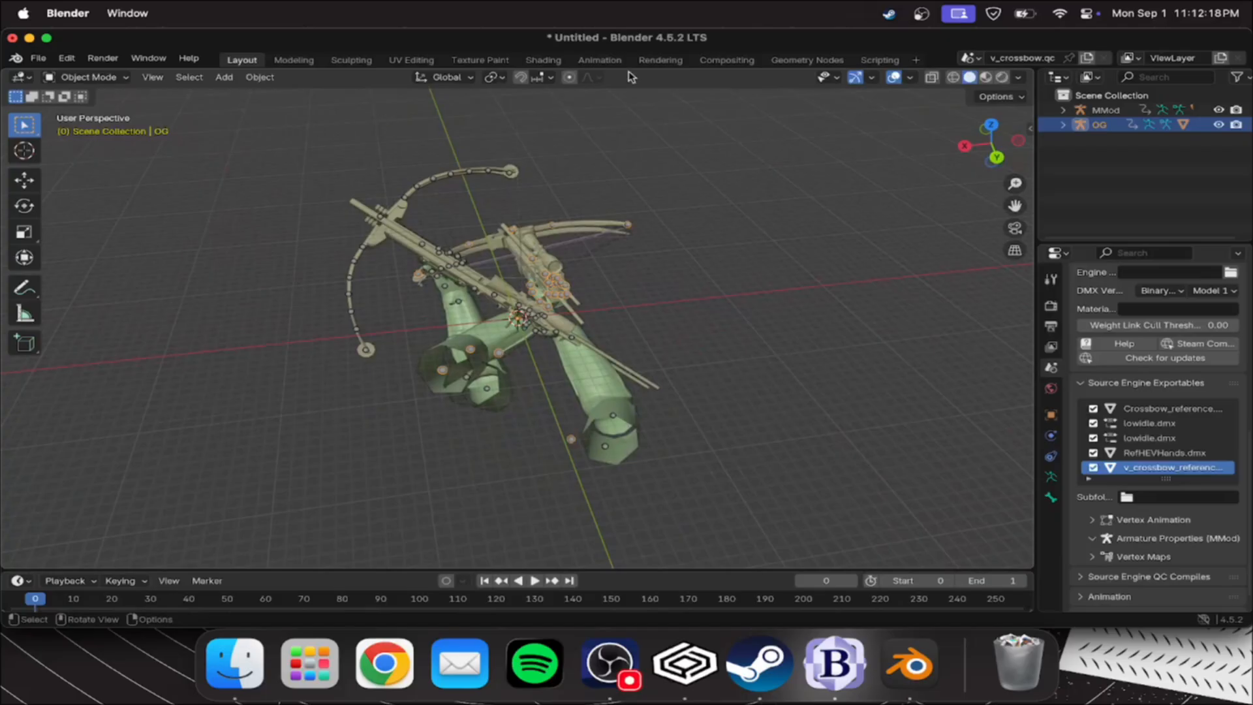
click(599, 59)
click(95, 464)
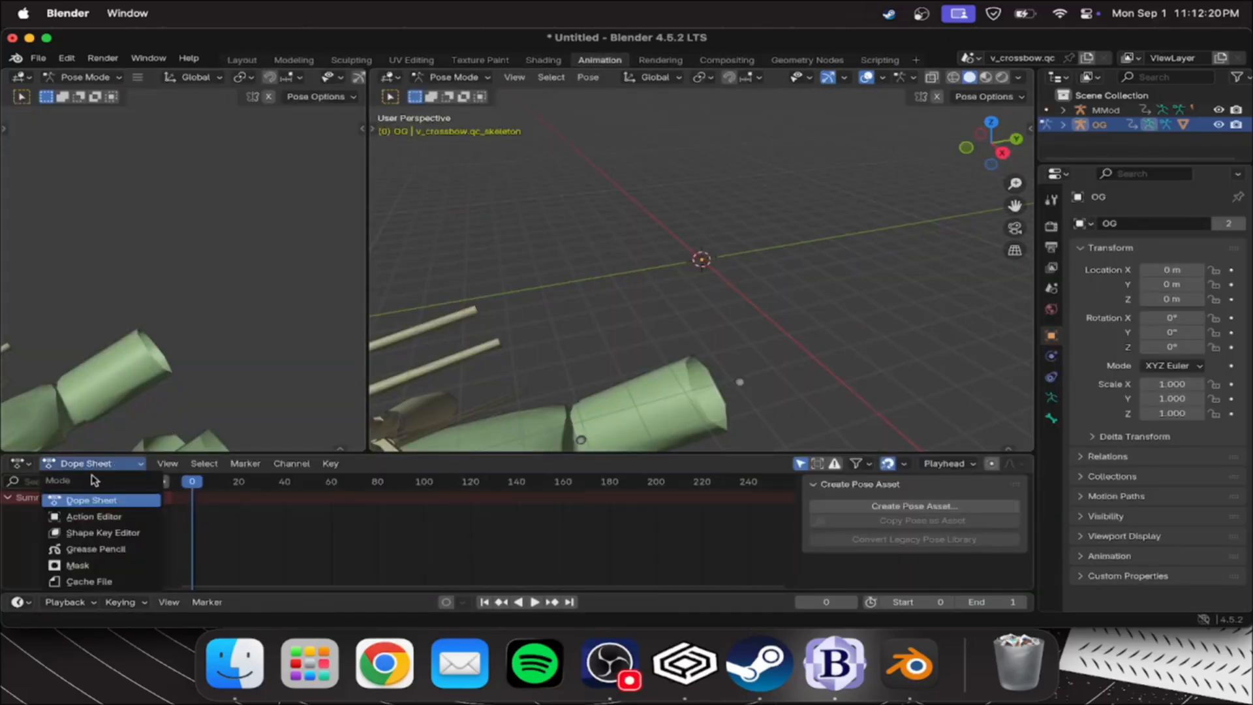
click(98, 465)
click(92, 465)
click(92, 515)
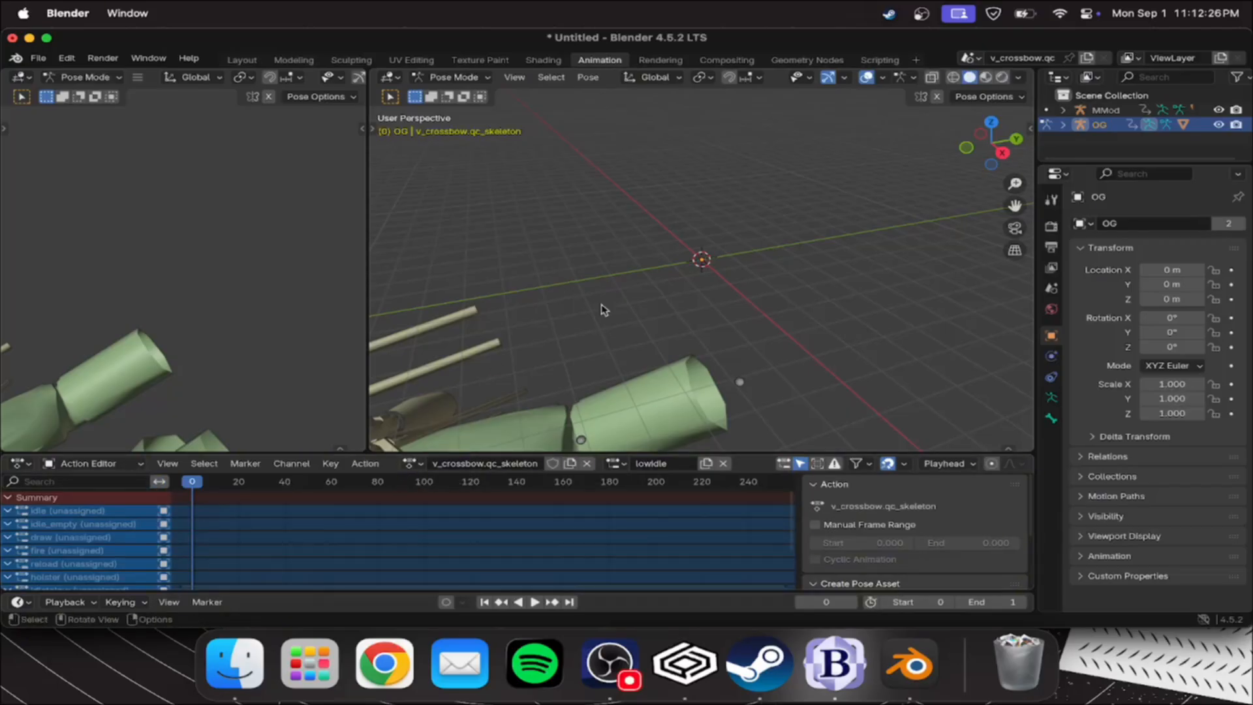
Enlarge the main viewport, select all of OG's bones and switch its action slot from lowidle to draw
scroll(629, 298, down, 5)
middle_drag(672, 291, 599, 282)
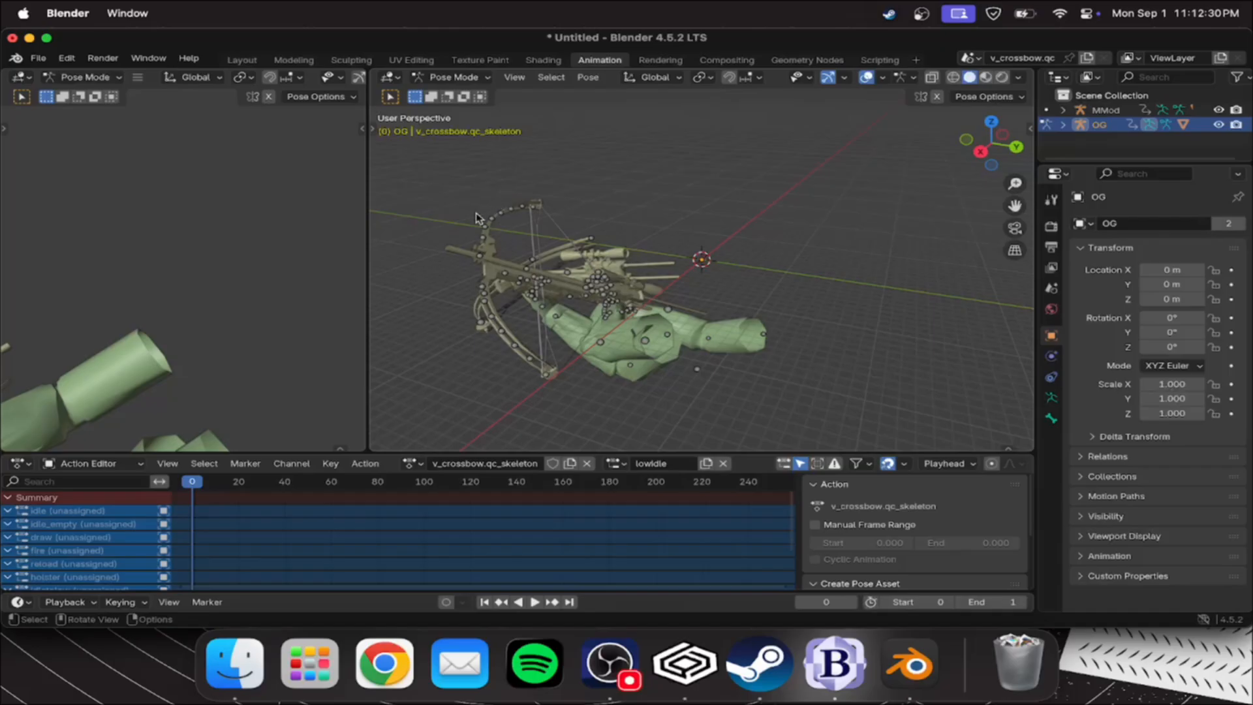
drag(367, 212, 8, 182)
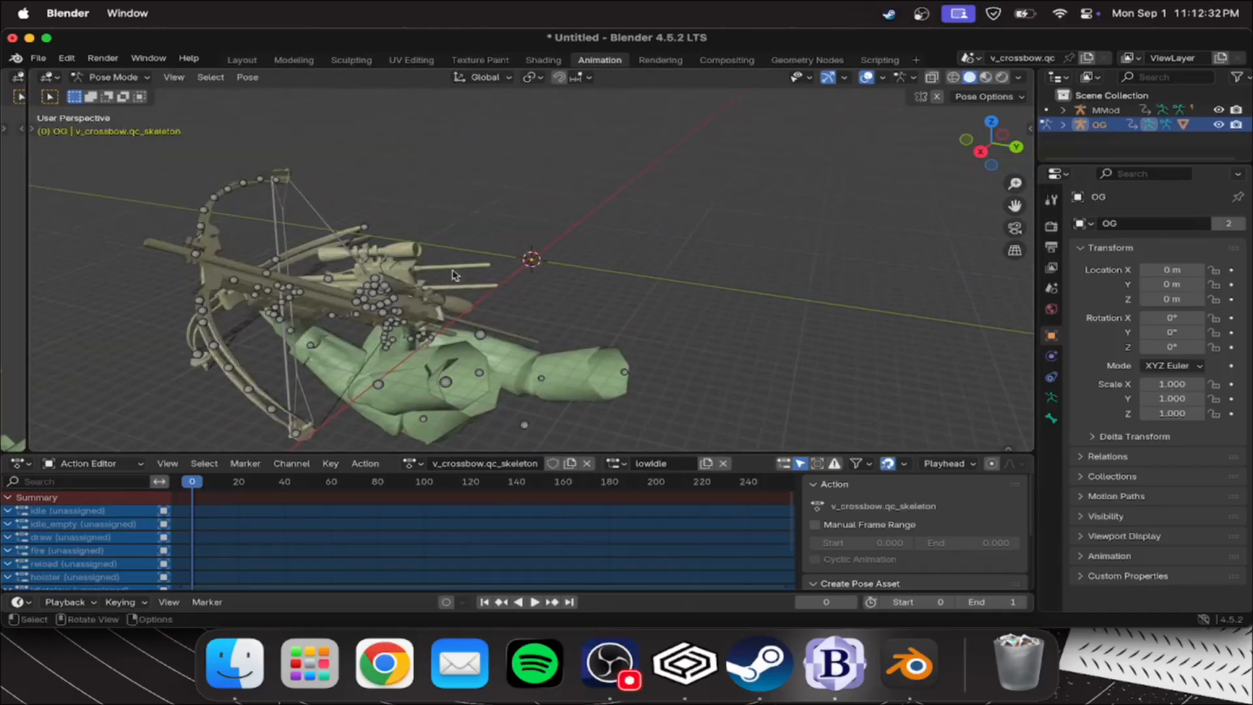
key(a)
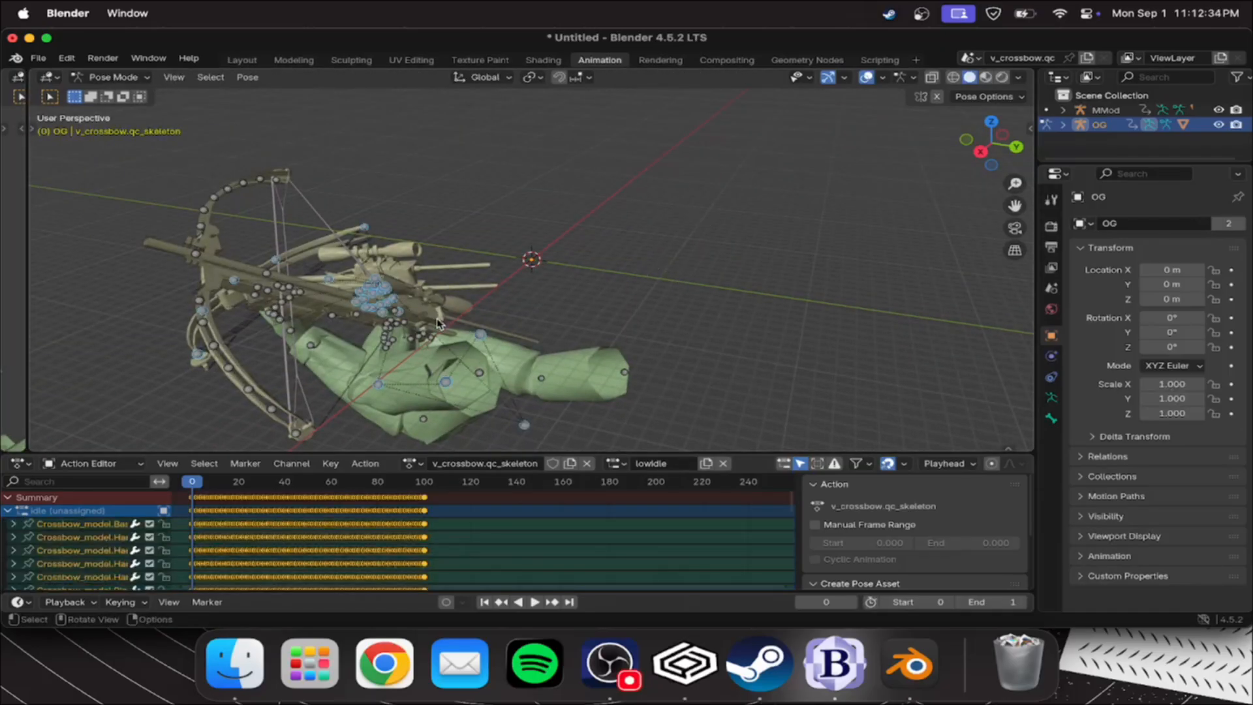
scroll(312, 510, up, 5)
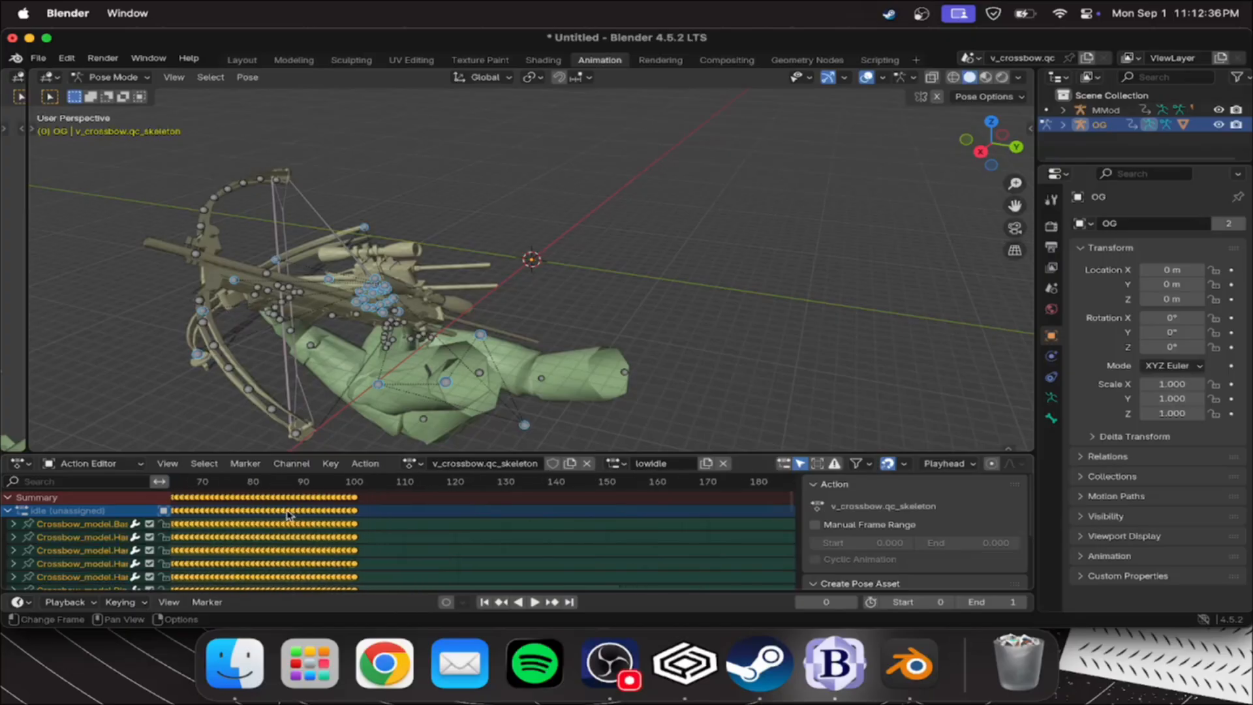
scroll(268, 509, down, 5)
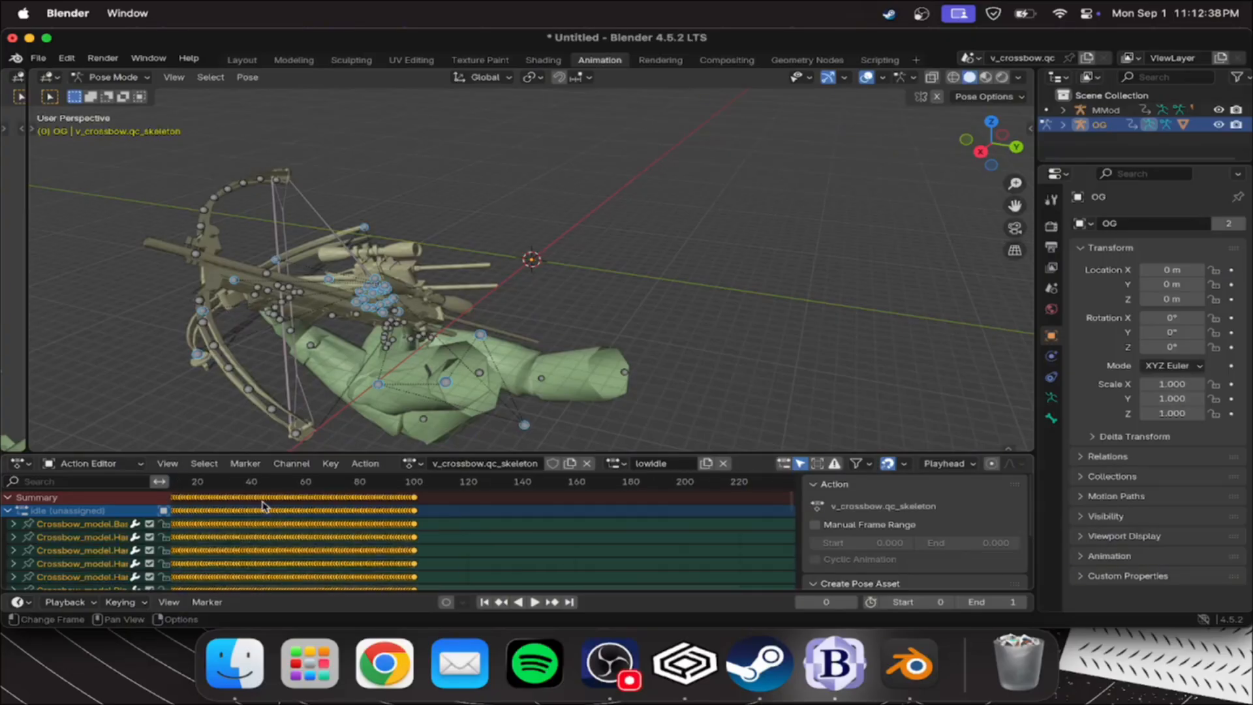
click(622, 465)
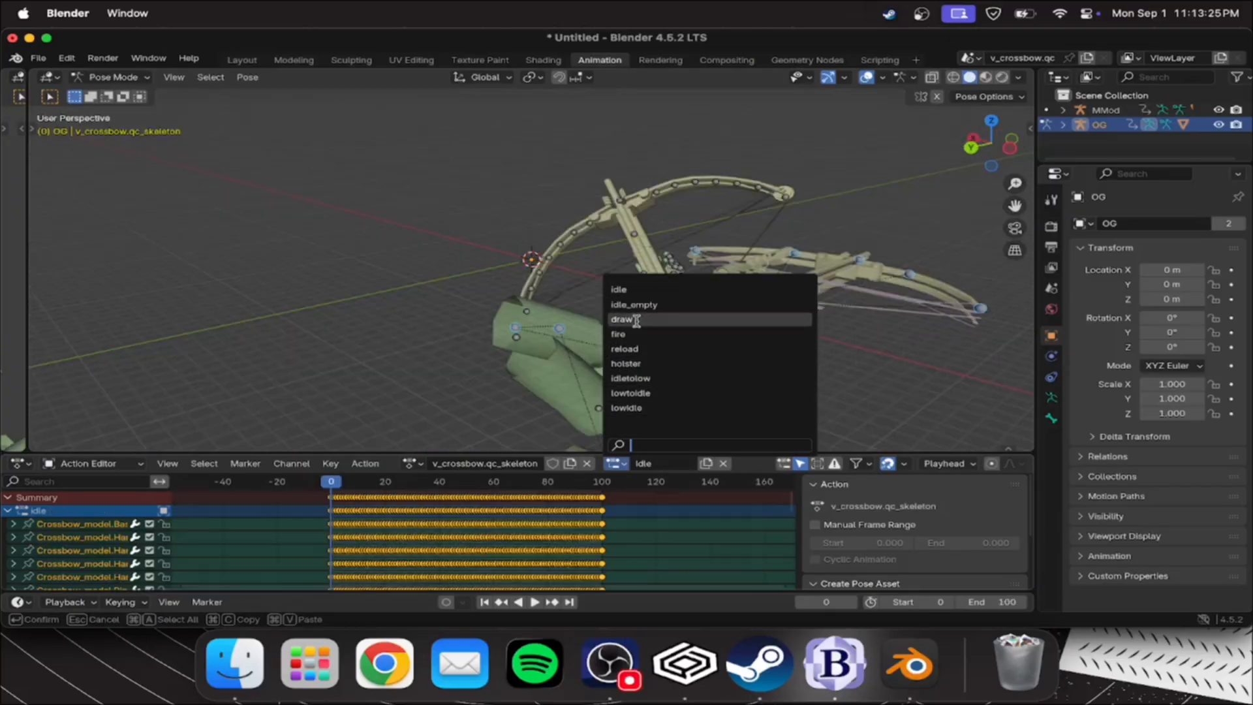
click(639, 319)
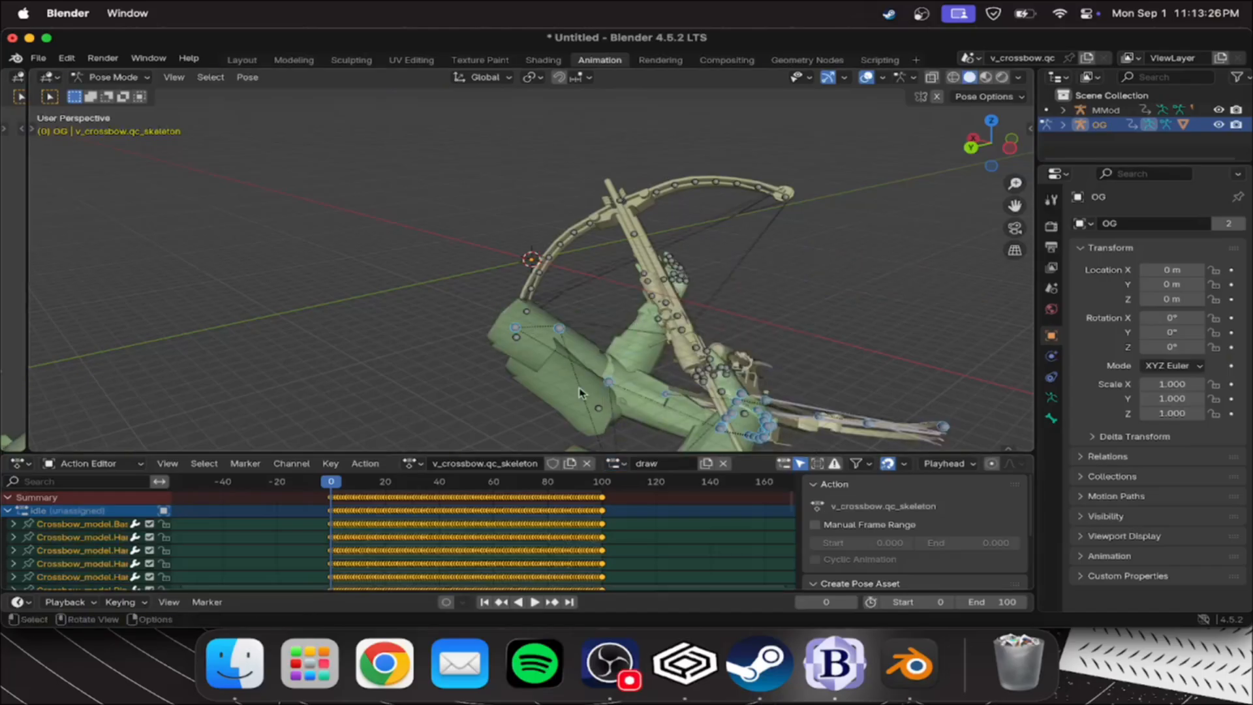
Play the original crossbow's draw animation and scrub through it to find the frame where the motion ends
middle_drag(673, 382, 755, 399)
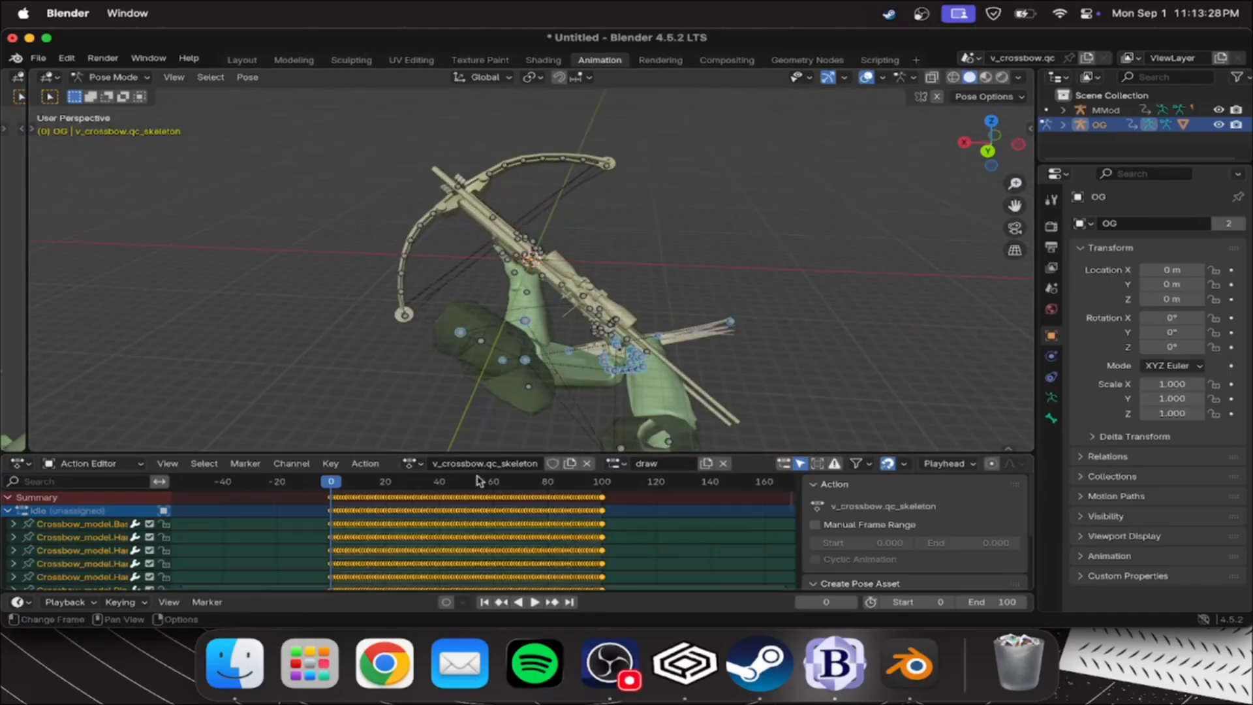
key(space)
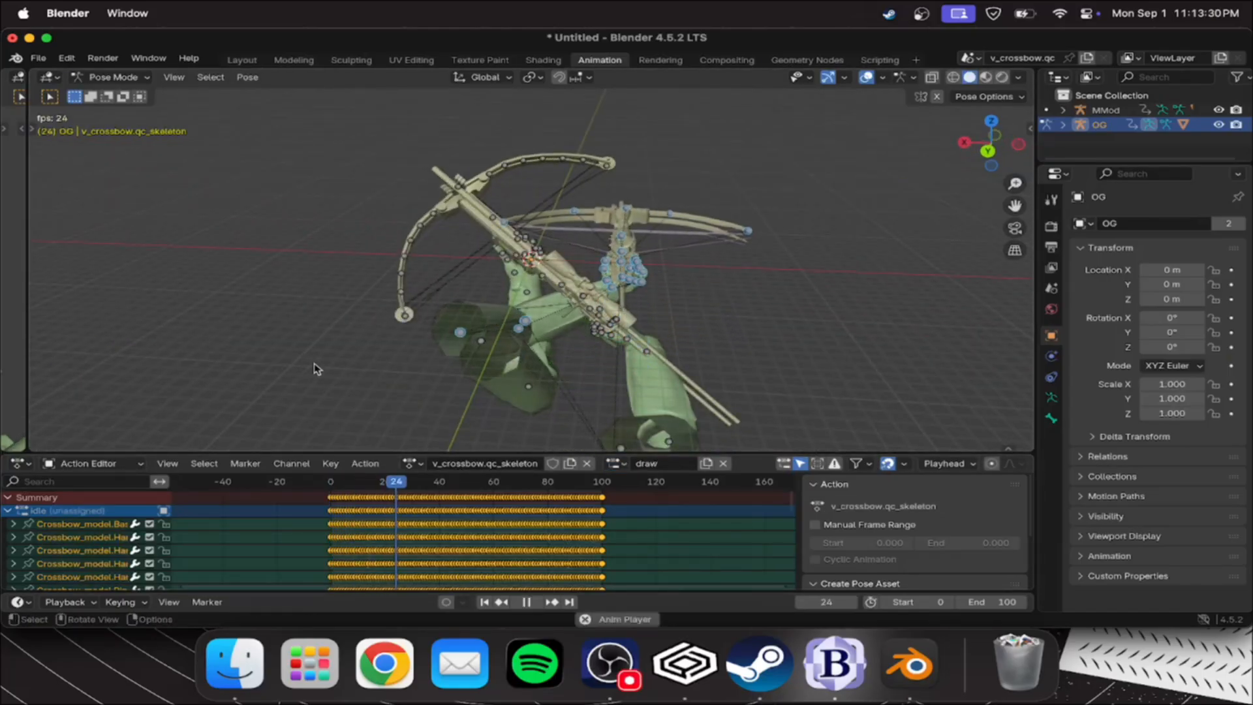
key(space)
drag(453, 488, 331, 494)
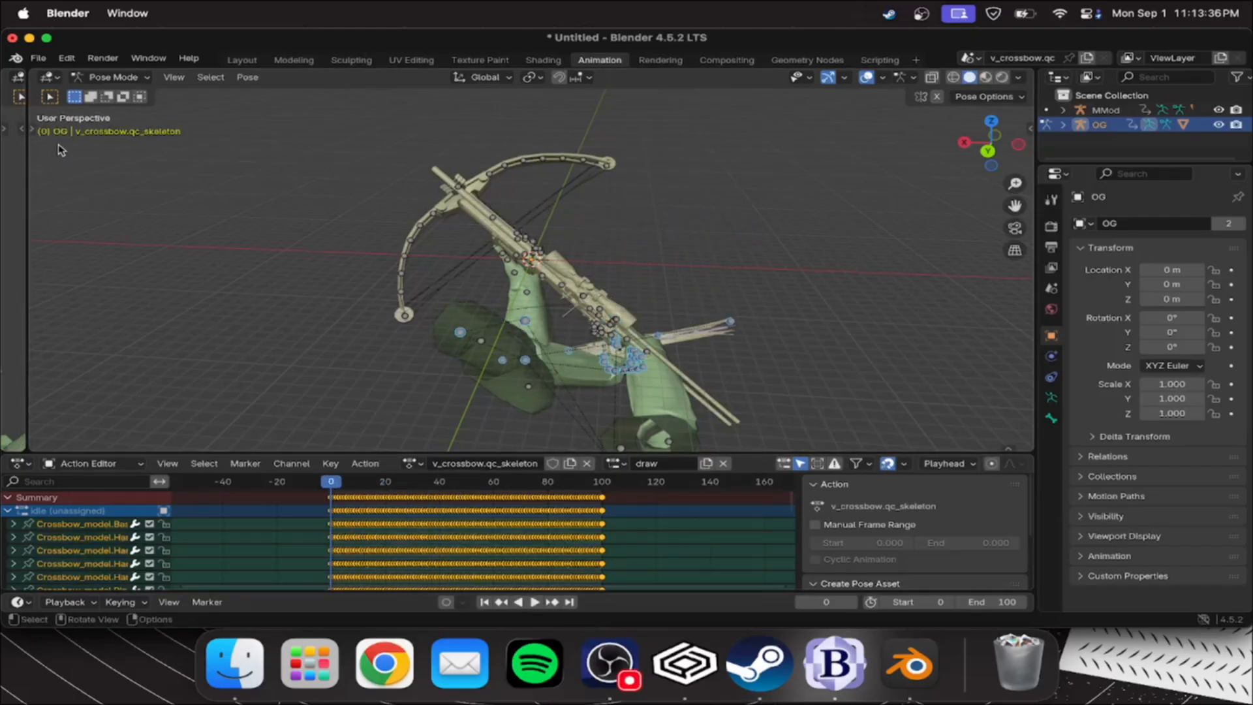
key(space)
key(space)
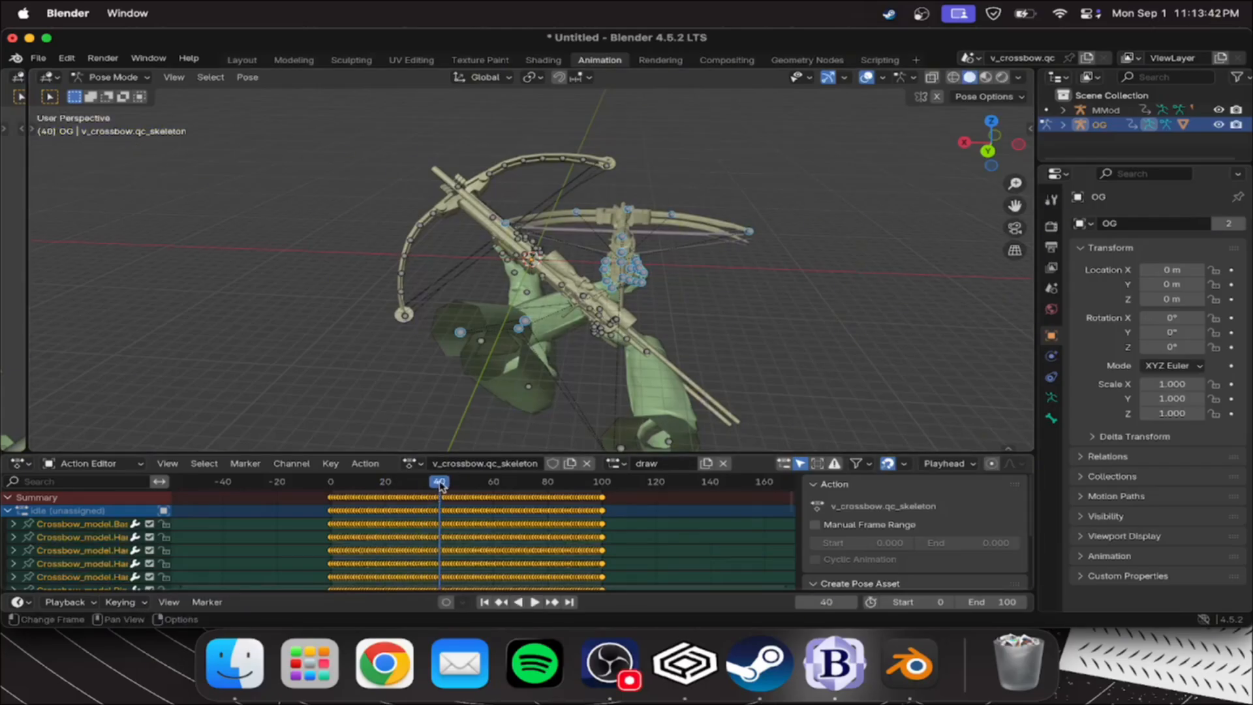
drag(440, 485, 424, 487)
scroll(426, 514, up, 5)
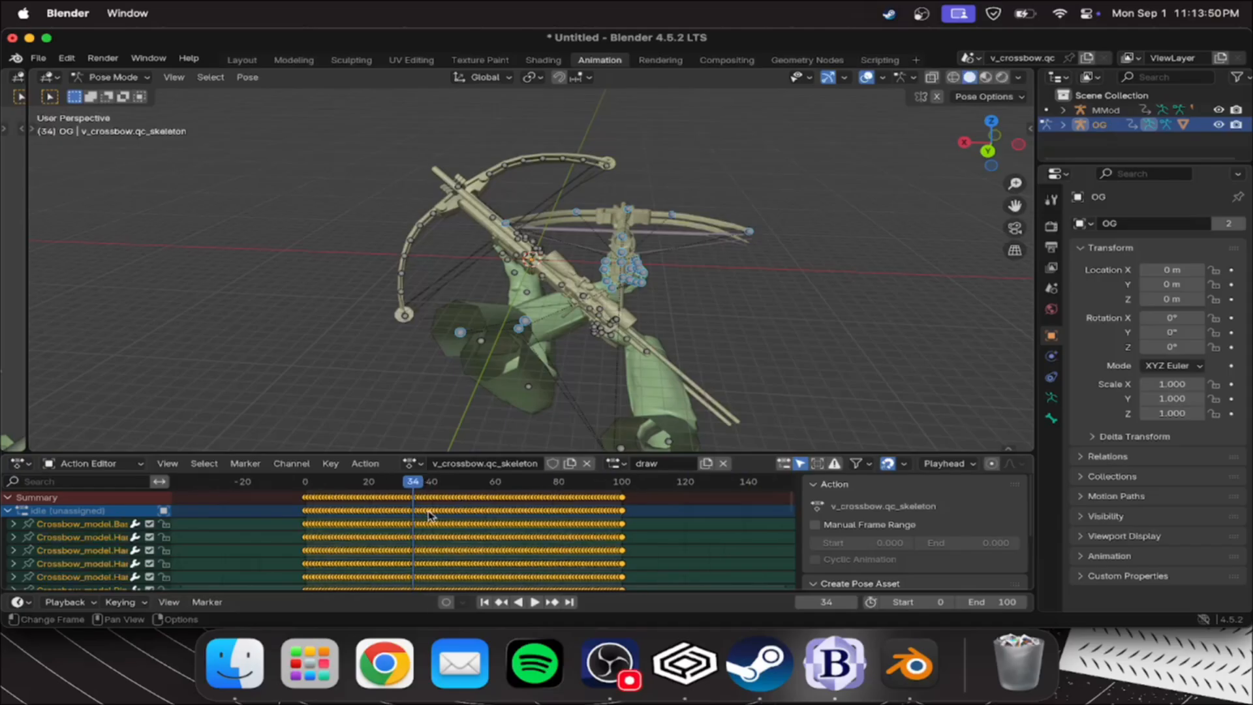
scroll(432, 514, down, 4)
mouse_move(417, 486)
mouse_down()
mouse_move(390, 488)
mouse_move(411, 490)
mouse_up()
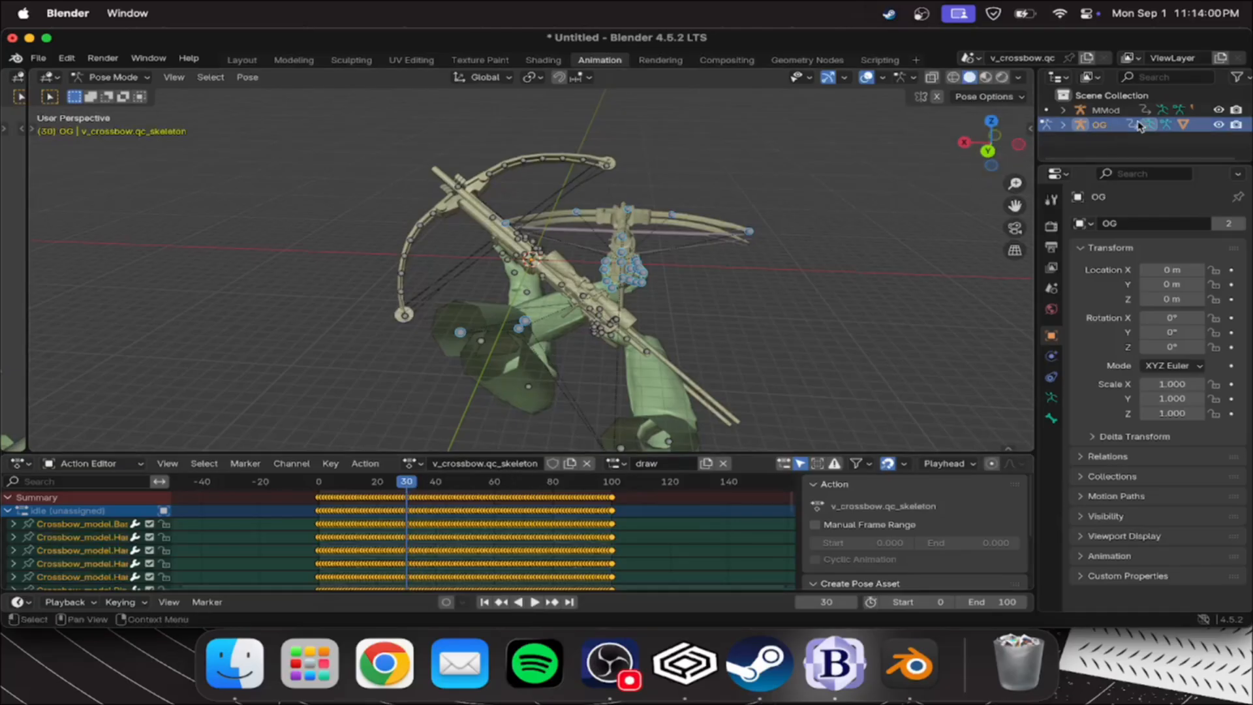
Make the MMod skeleton active for posing, set its action slot to draw and select all of its bones
click(1103, 111)
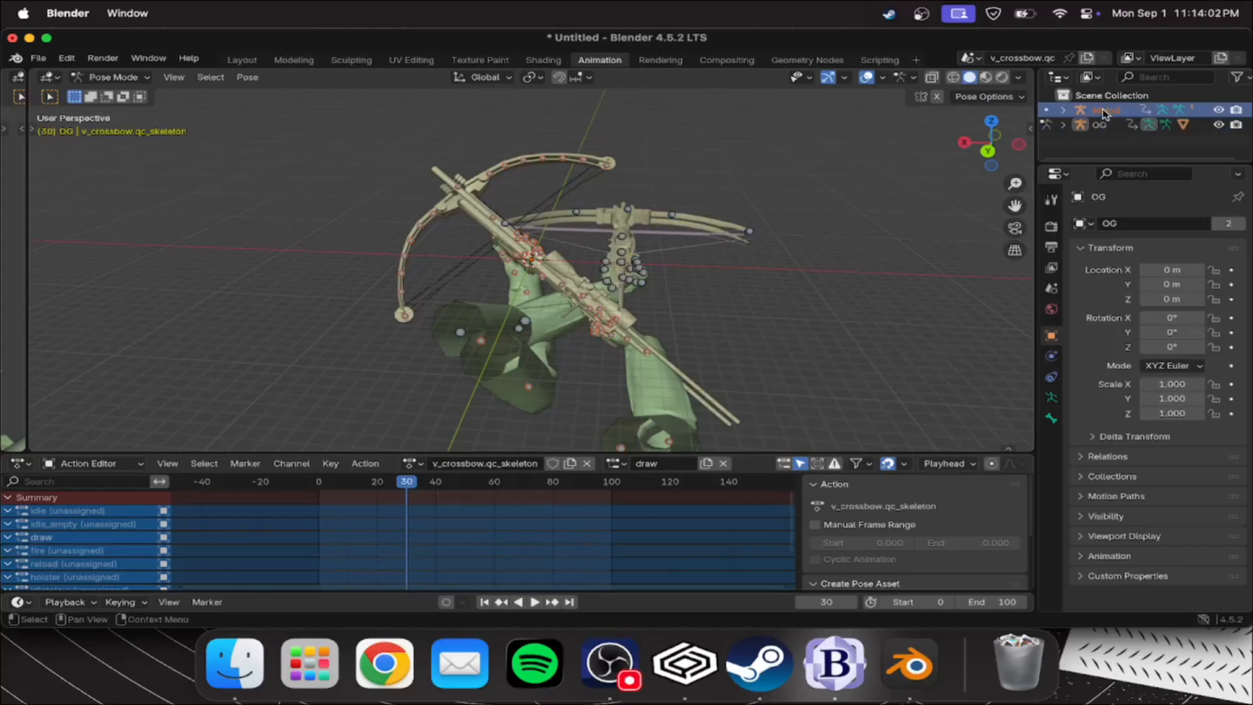
click(1099, 125)
click(243, 60)
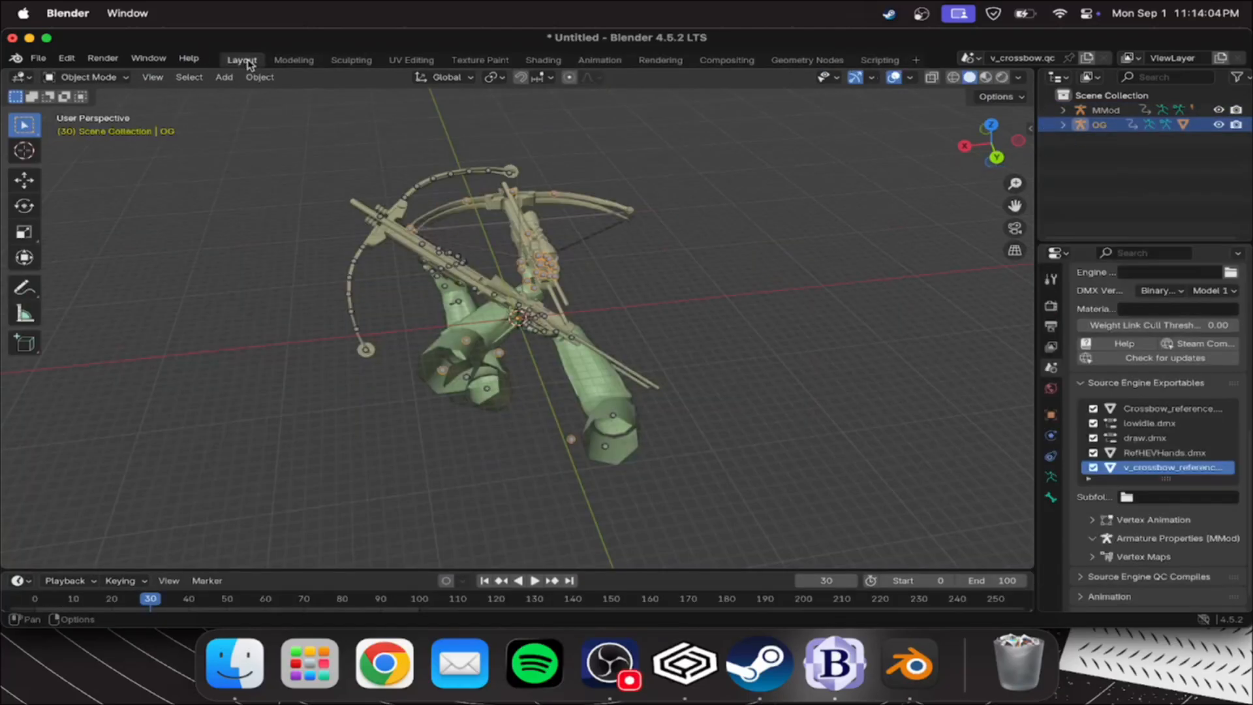
click(464, 264)
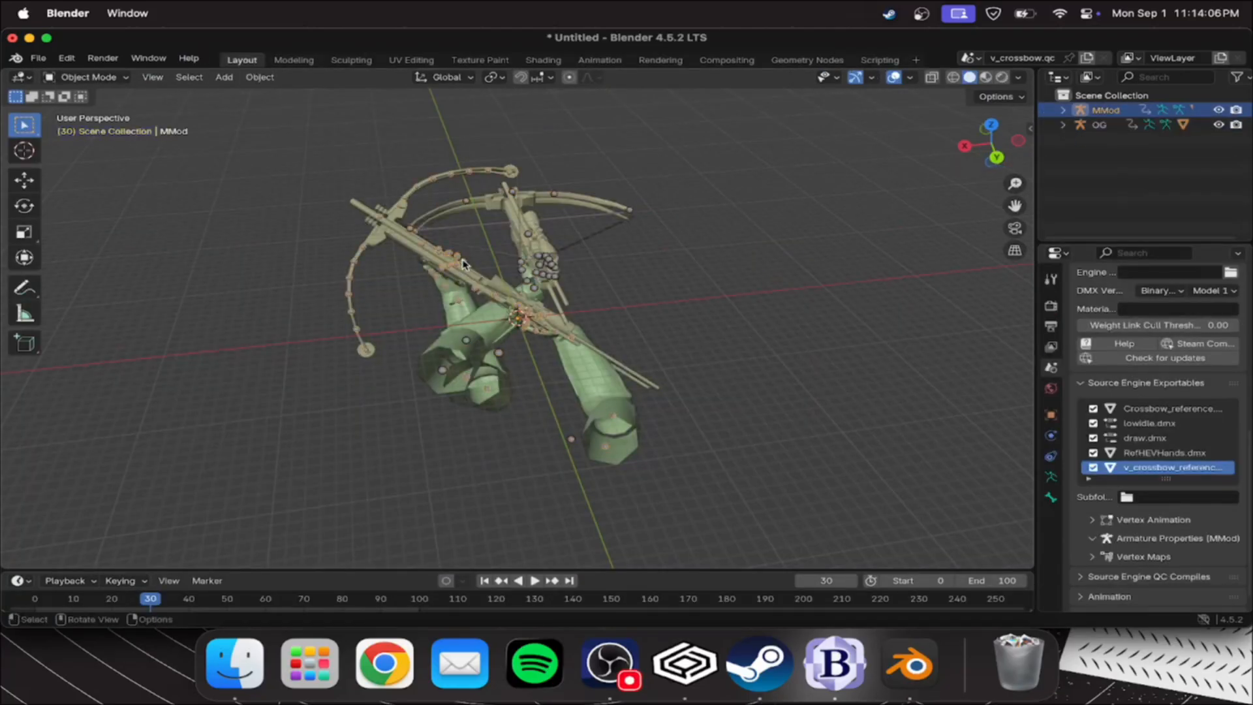
click(600, 60)
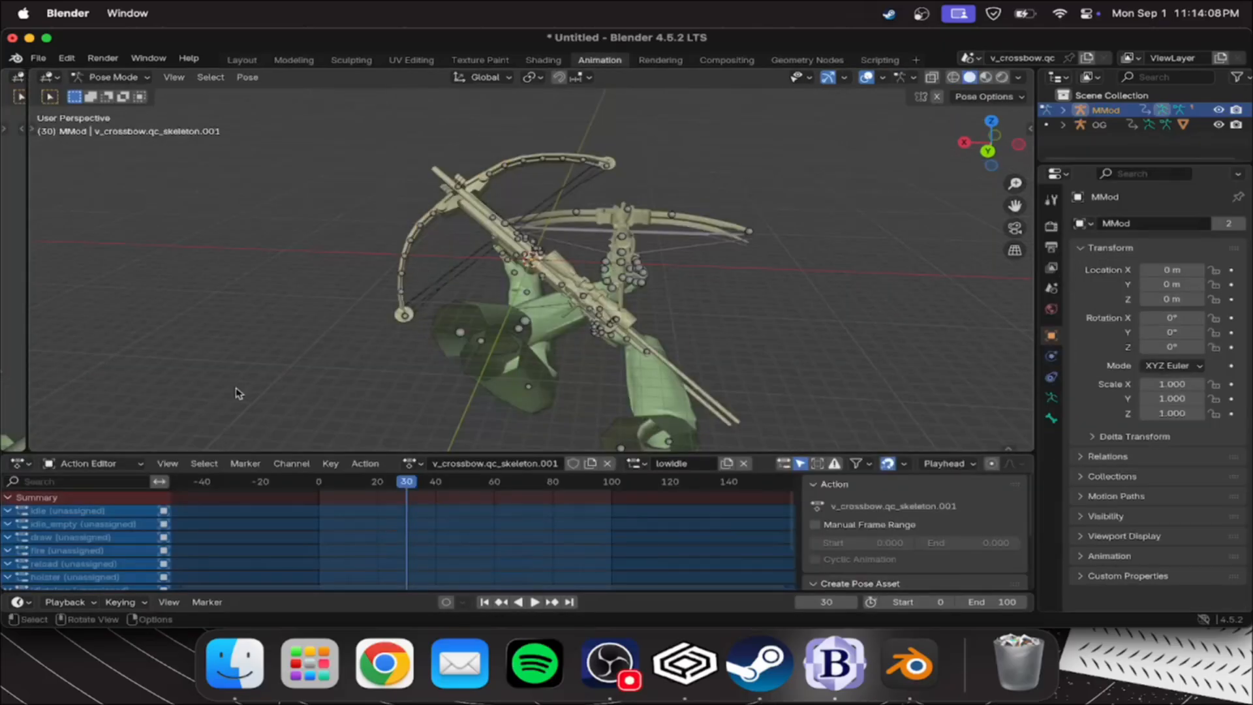
click(632, 464)
click(646, 319)
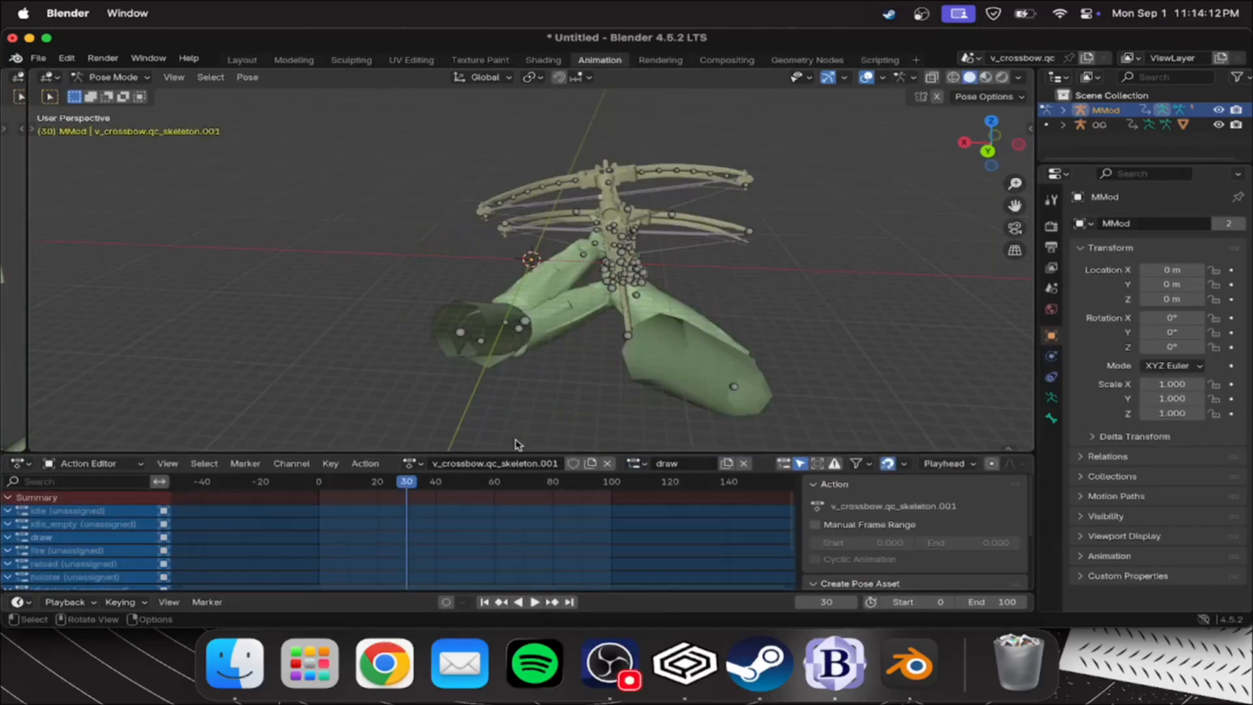
key(a)
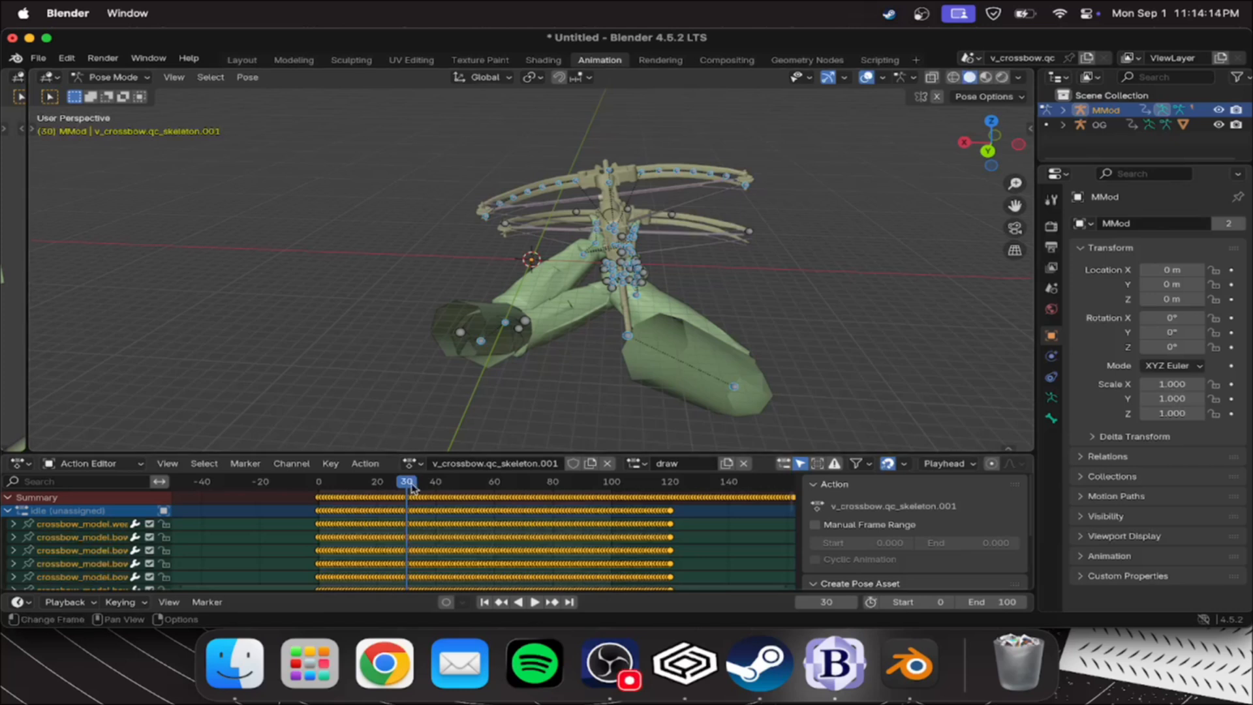
Play the MMod crossbow's draw animation from frame 0 and scrub to find where its motion ends
drag(409, 486, 322, 488)
key(space)
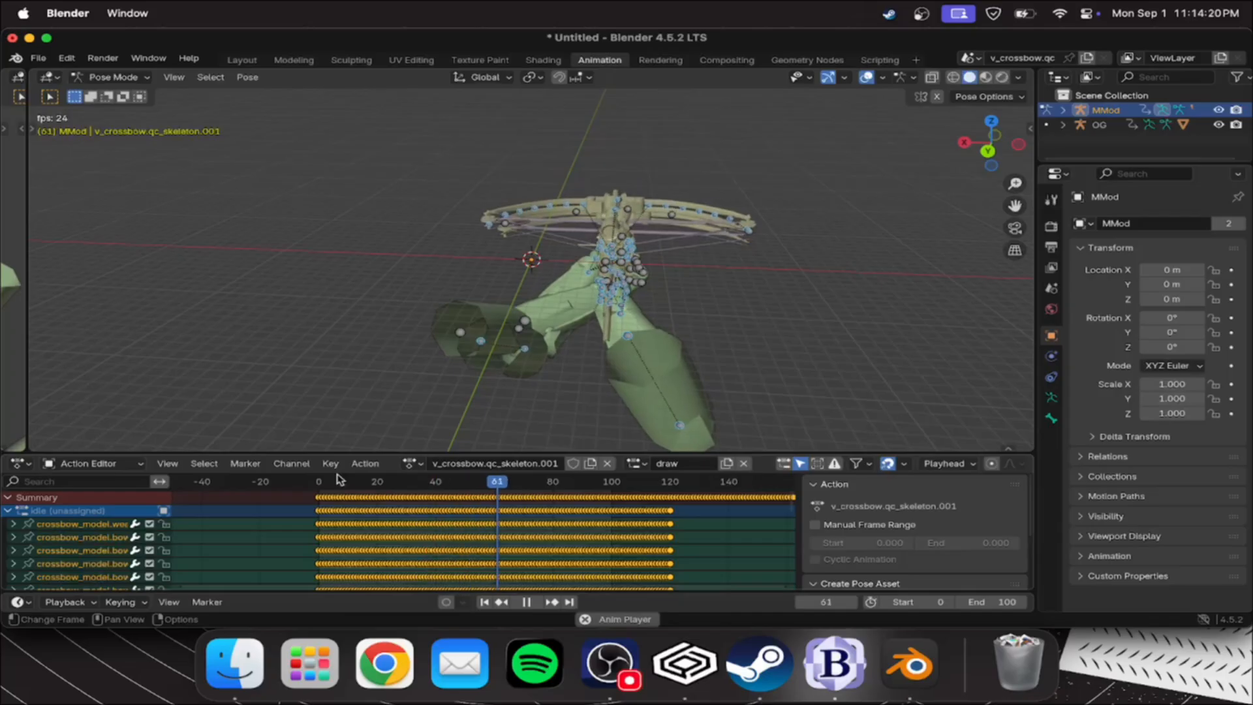
key(space)
drag(534, 486, 520, 489)
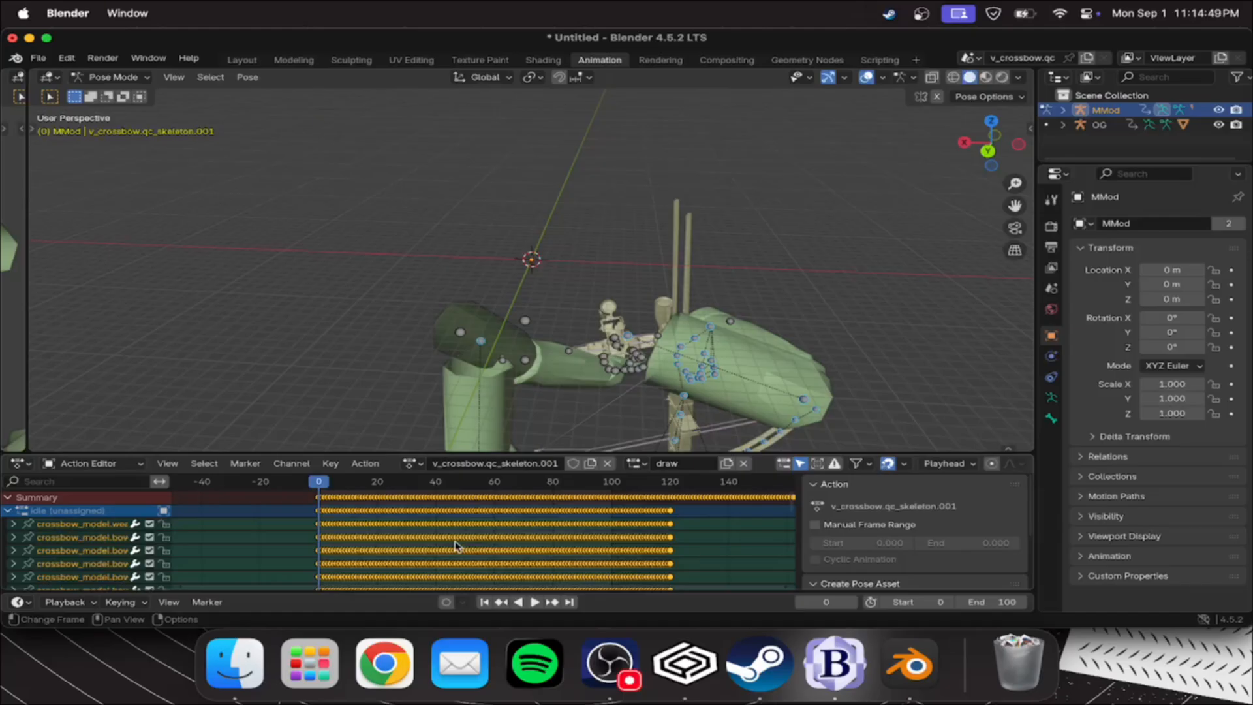
Open Calculator and divide 30 by 68 to get the scale factor between the two draw animations
click(309, 662)
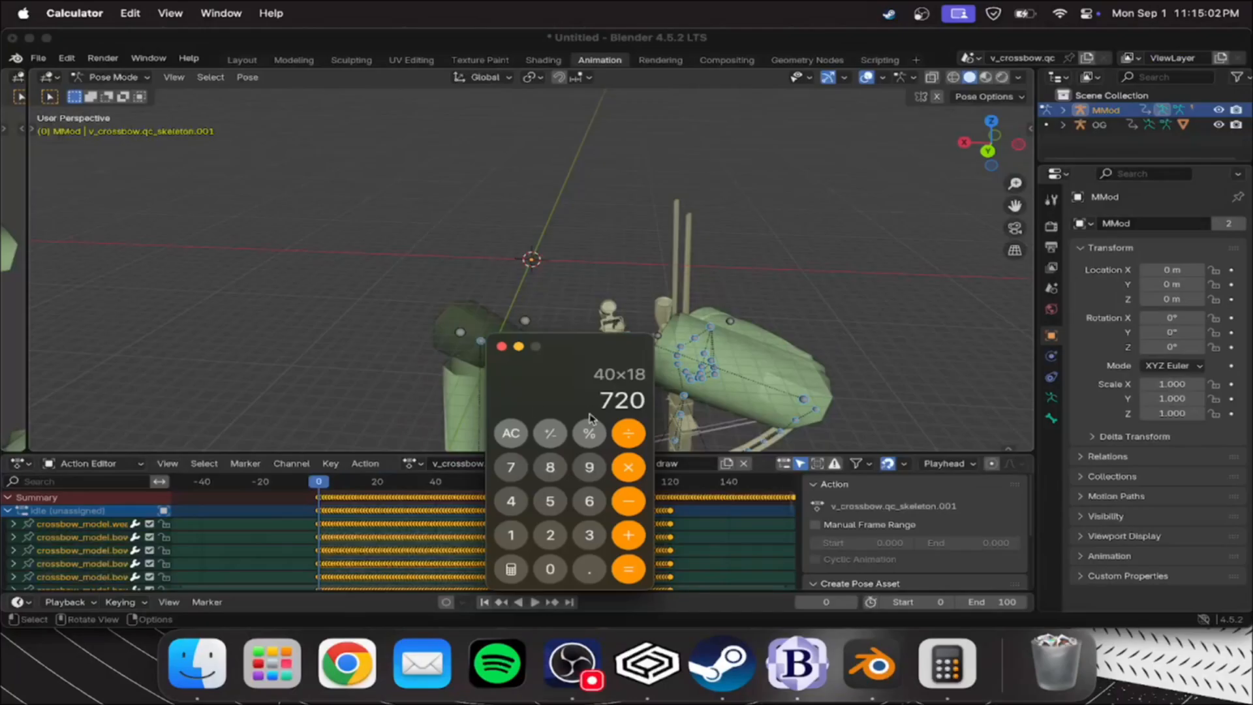
click(516, 434)
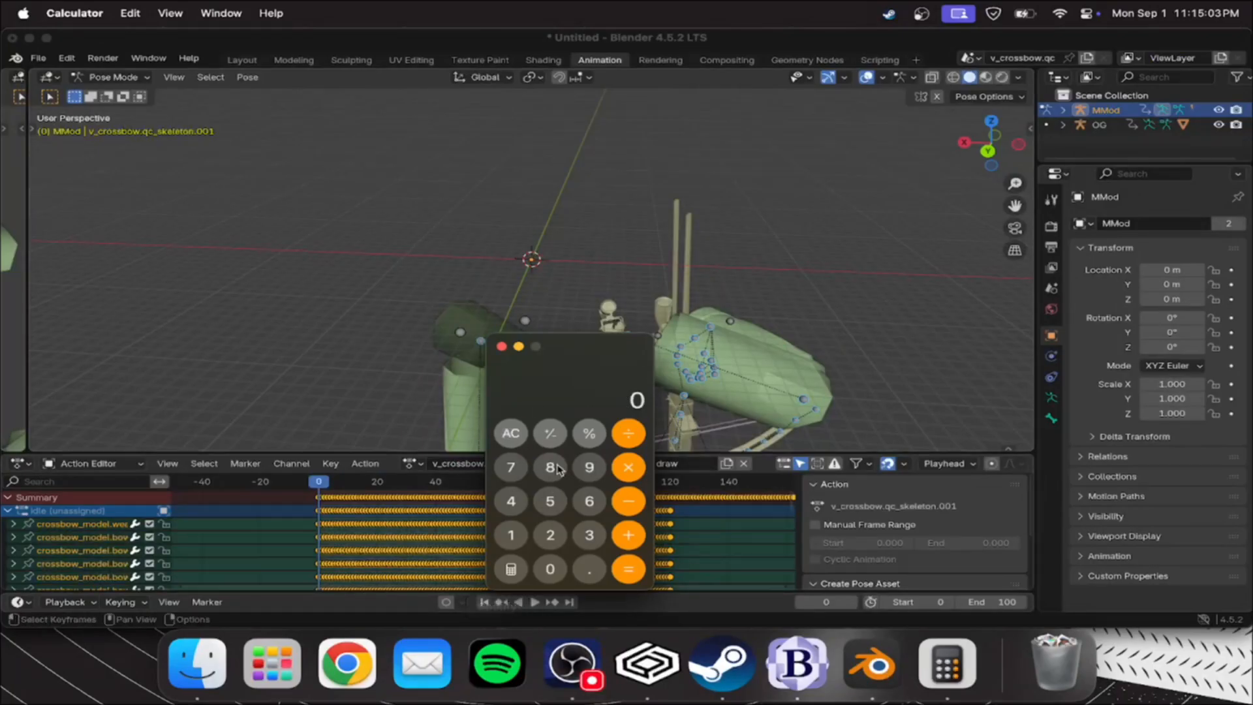
click(587, 535)
click(552, 568)
click(627, 437)
click(553, 475)
click(616, 565)
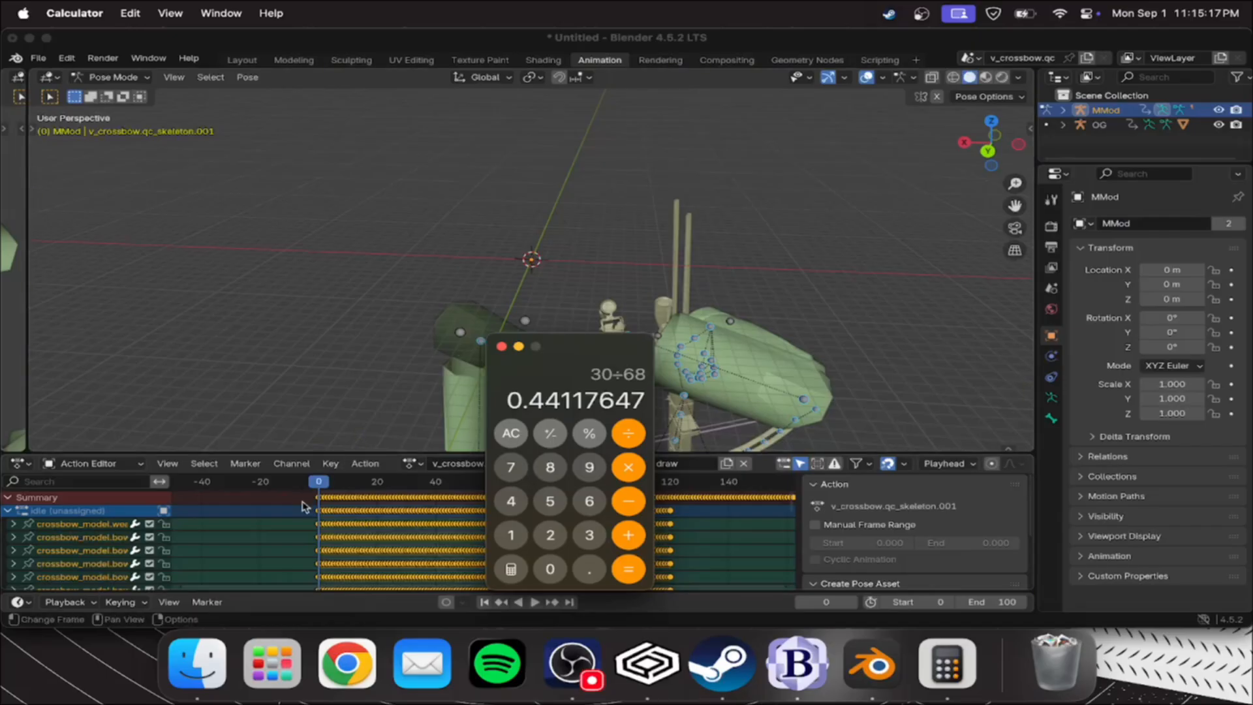
Scale all keyframes of the MMod draw action by 0.44 in time, starting from frame 0
drag(323, 487, 305, 513)
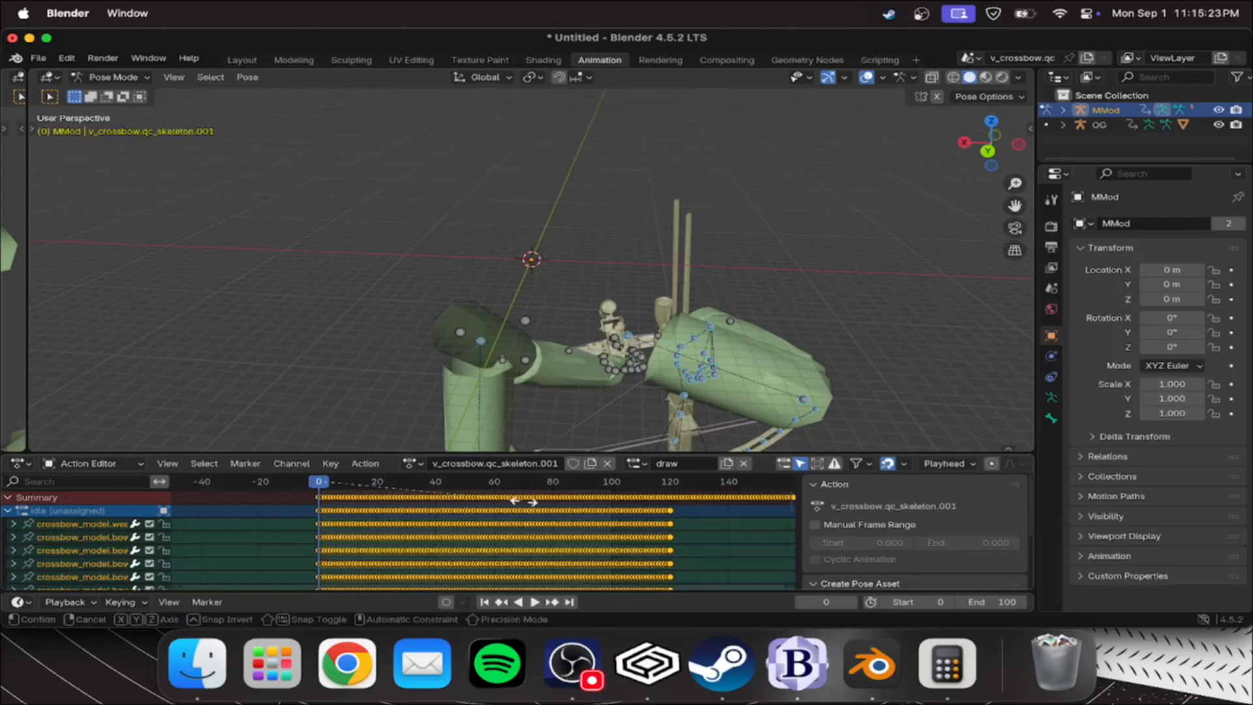
key(s)
click(404, 498)
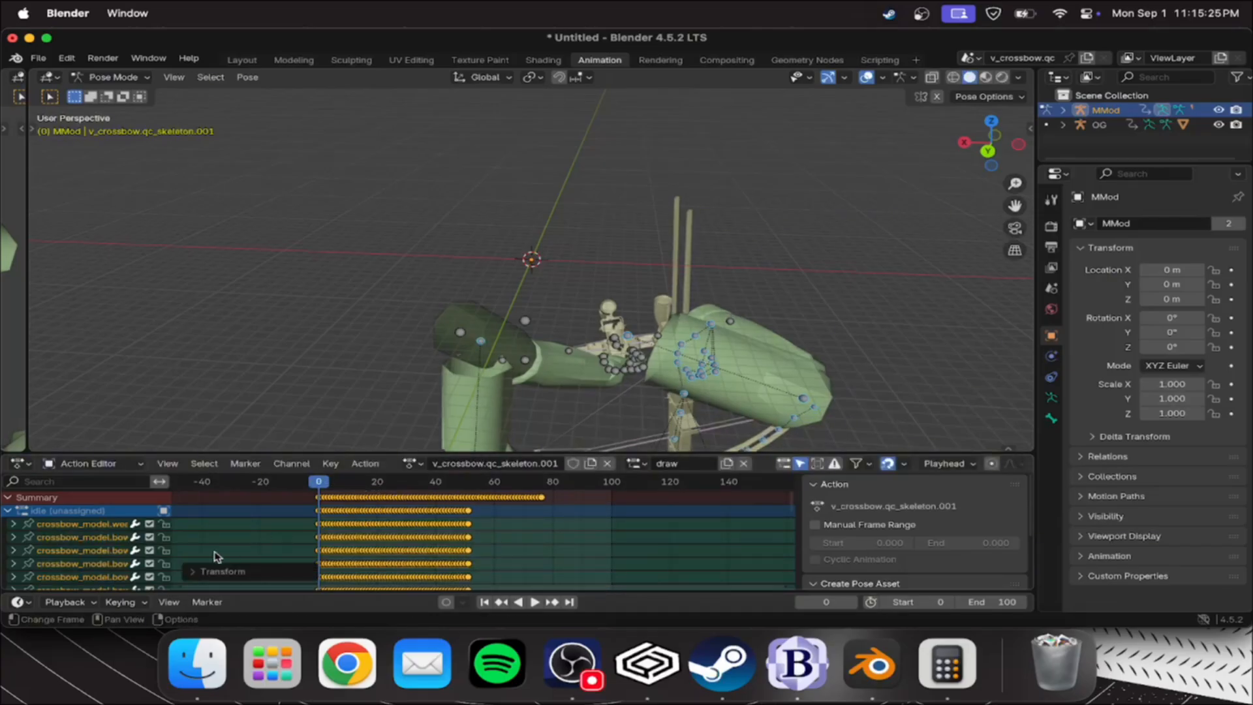
click(207, 573)
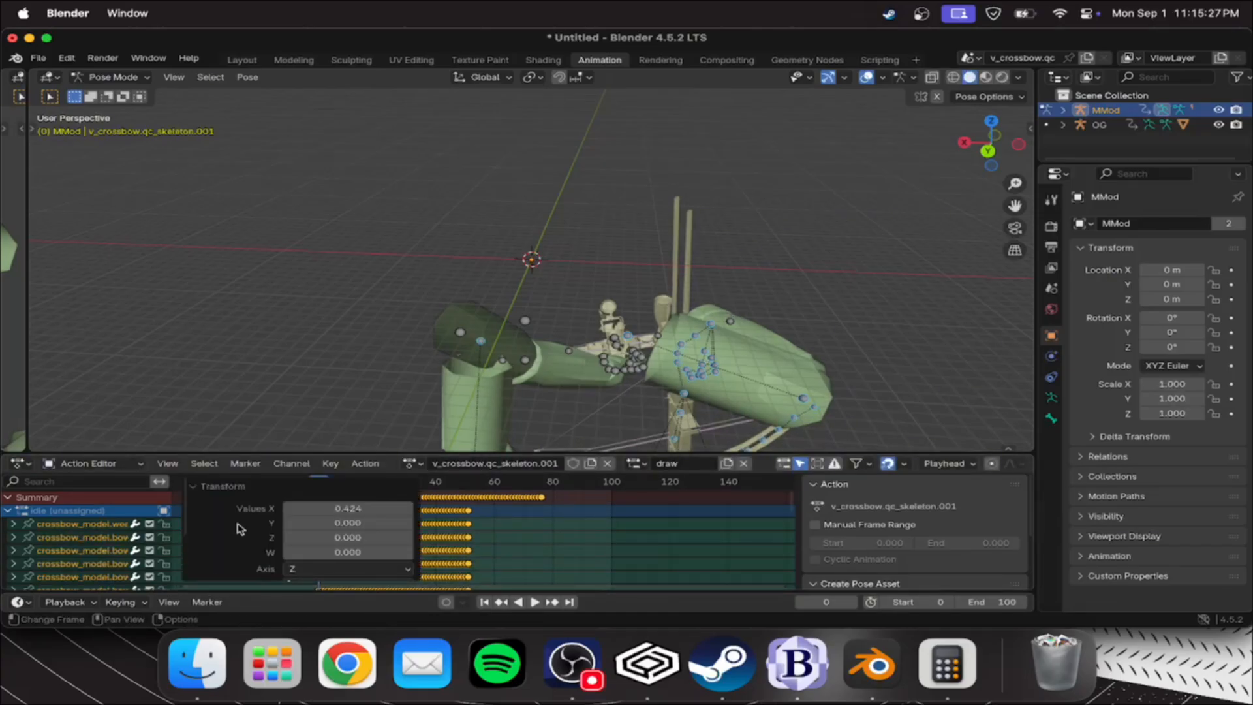
click(352, 510)
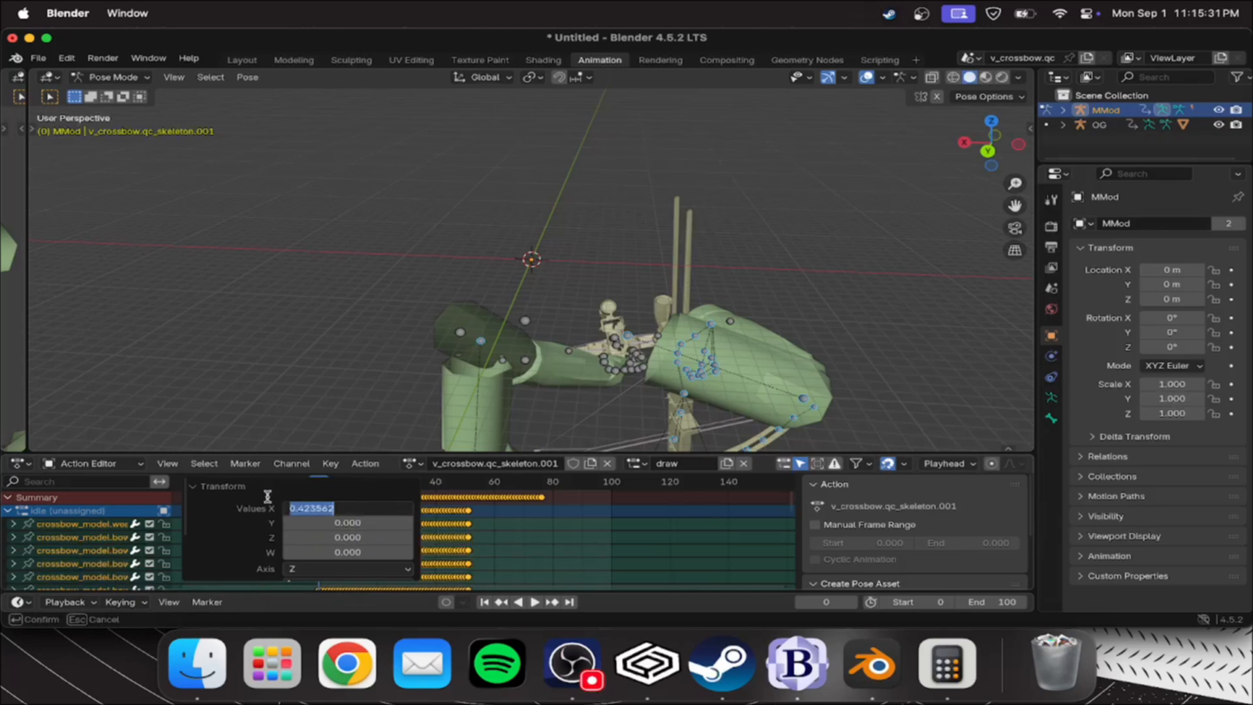
text(0.44)
key(Return)
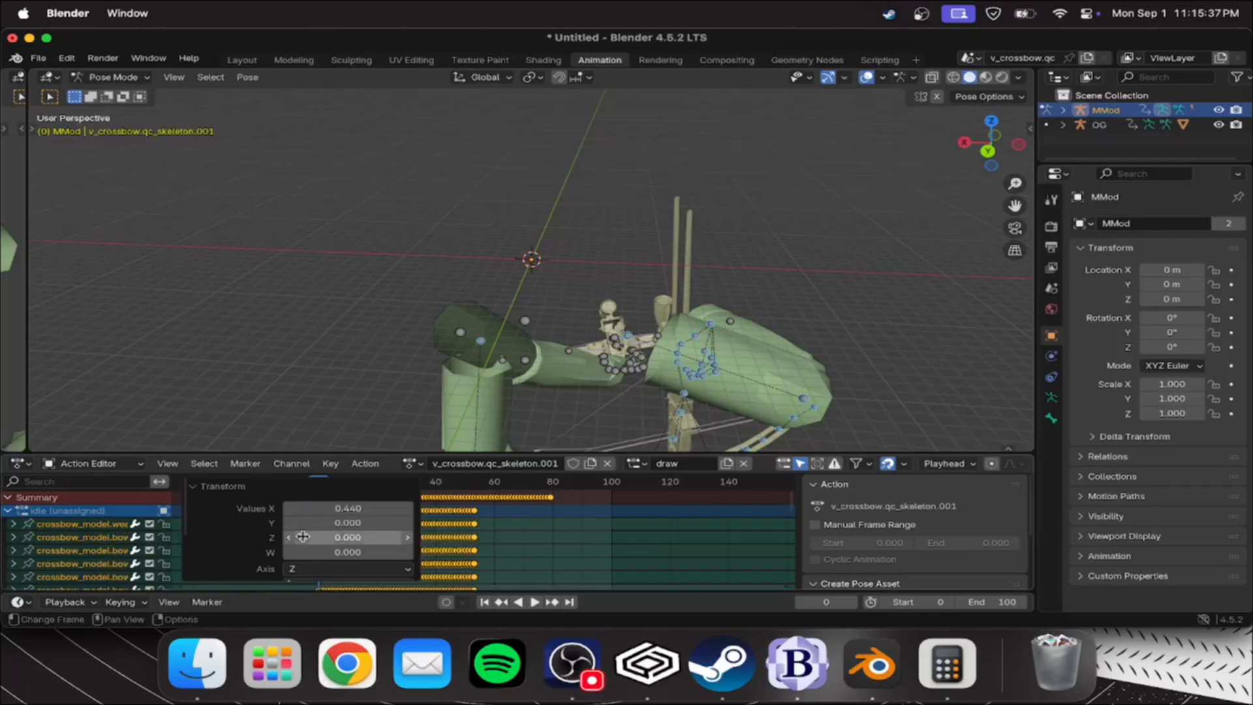
click(223, 488)
Play the shortened MMod draw animation from the start to check its timing, and return to frame 0
key(space)
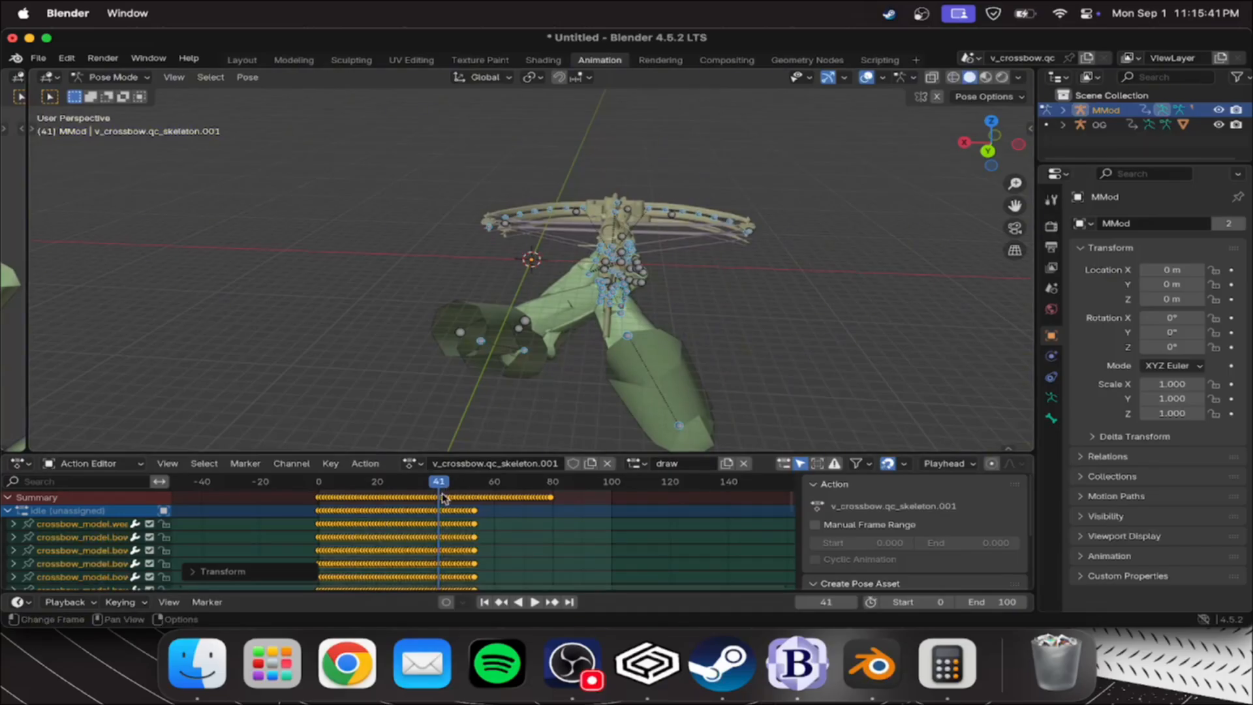
drag(446, 486, 320, 484)
key(space)
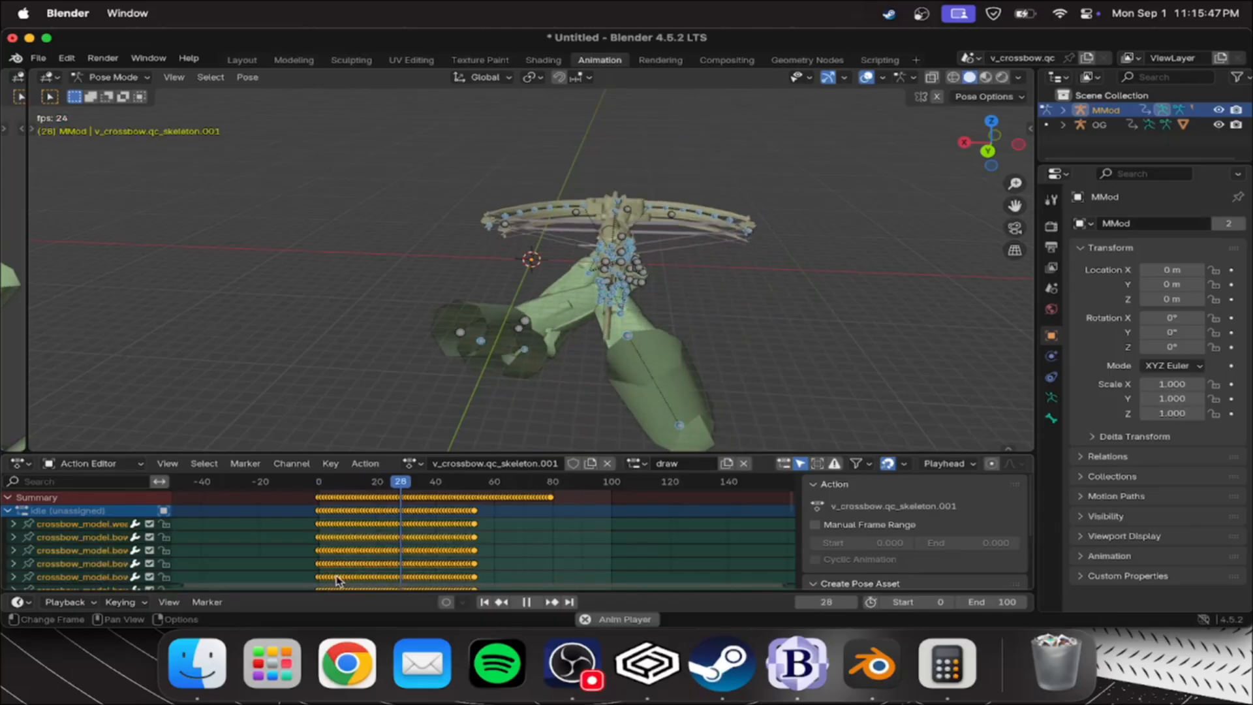
key(space)
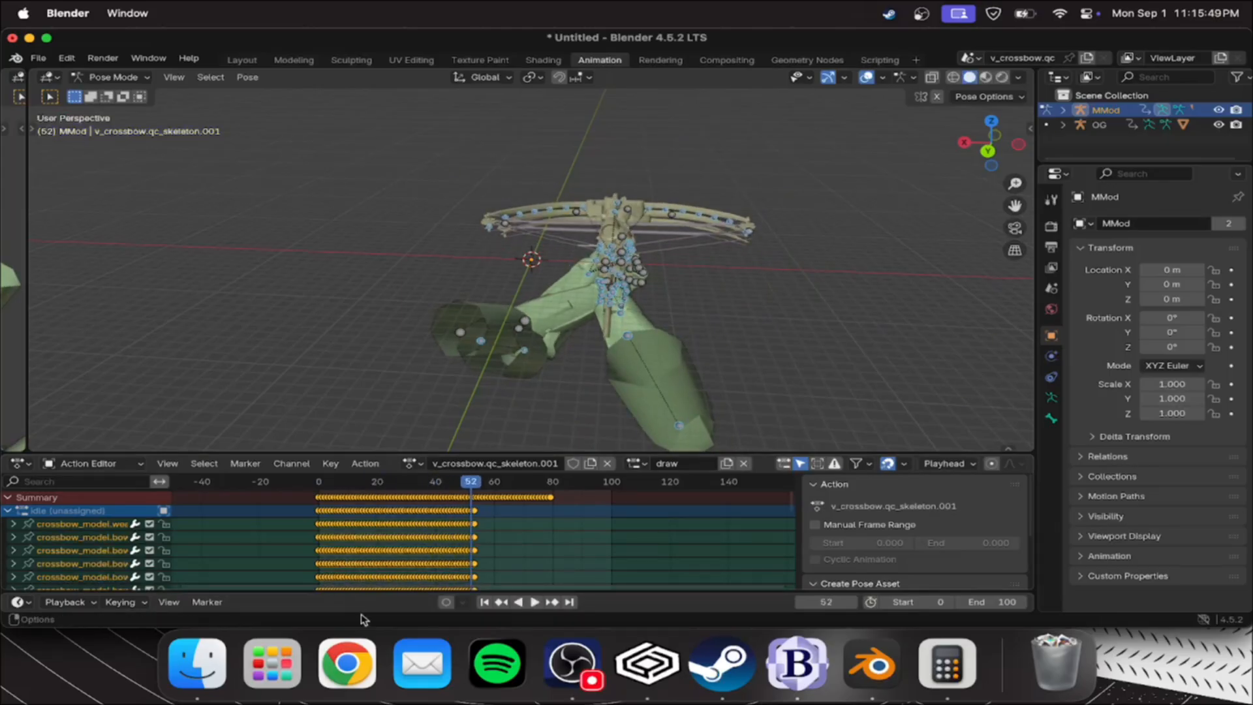
drag(480, 487, 320, 501)
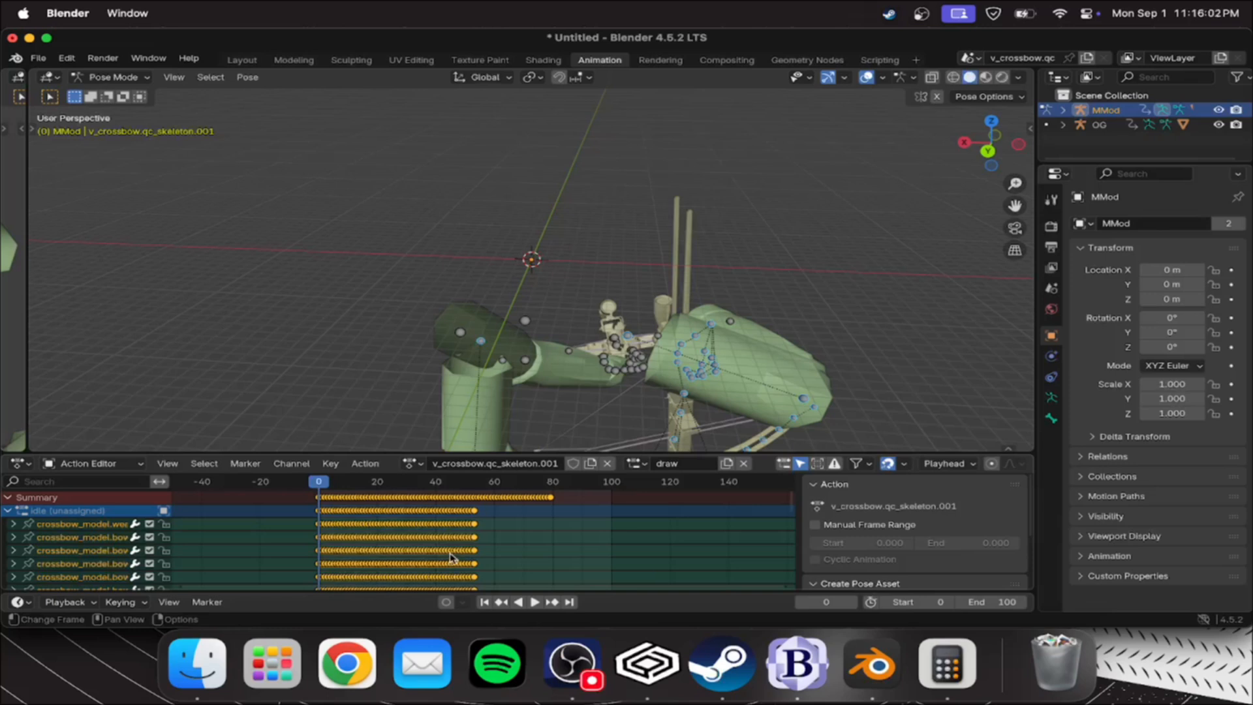
Select the OG crossbow skeleton in the Layout workspace and scrub through its fire animation to examine the motion's timing
click(242, 59)
click(546, 329)
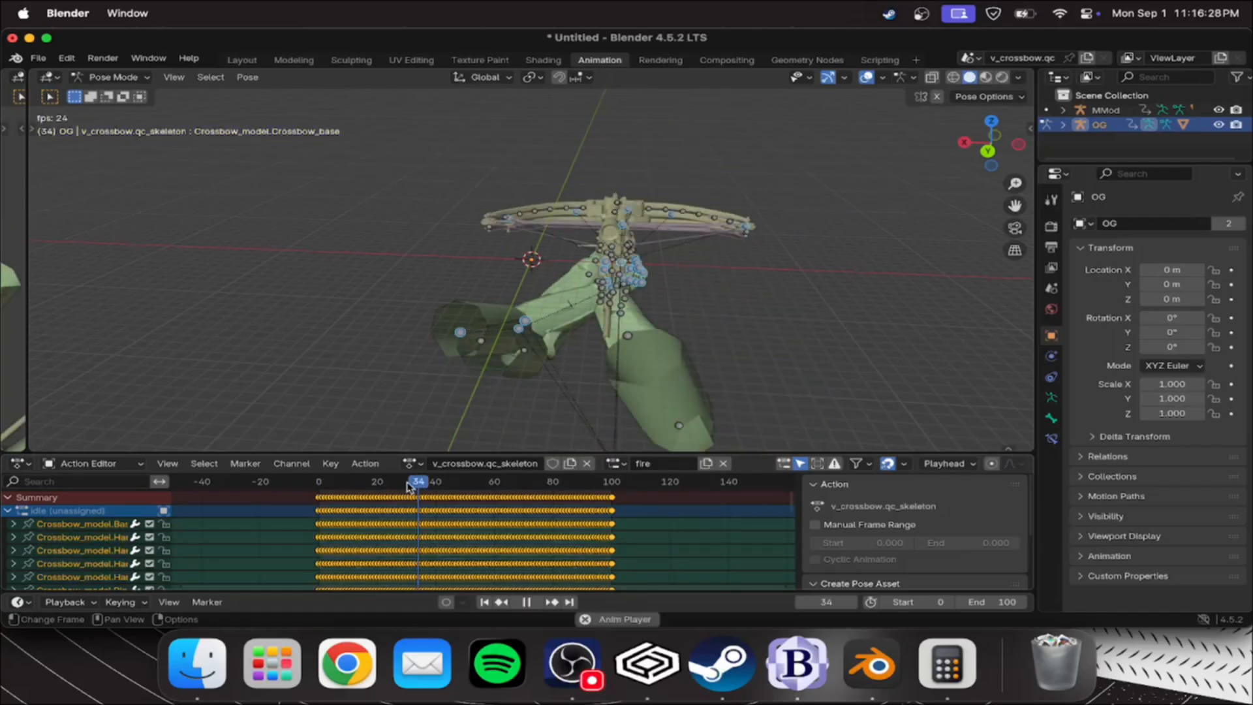
drag(418, 481, 380, 486)
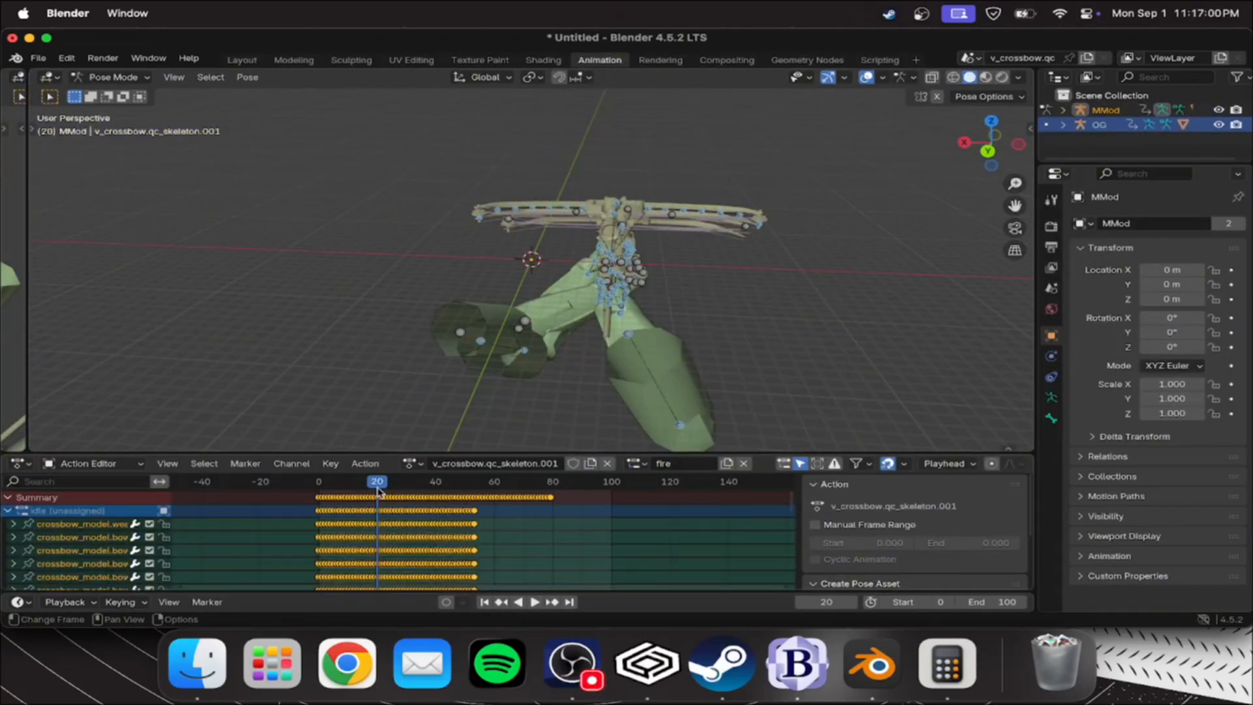
drag(377, 483, 452, 487)
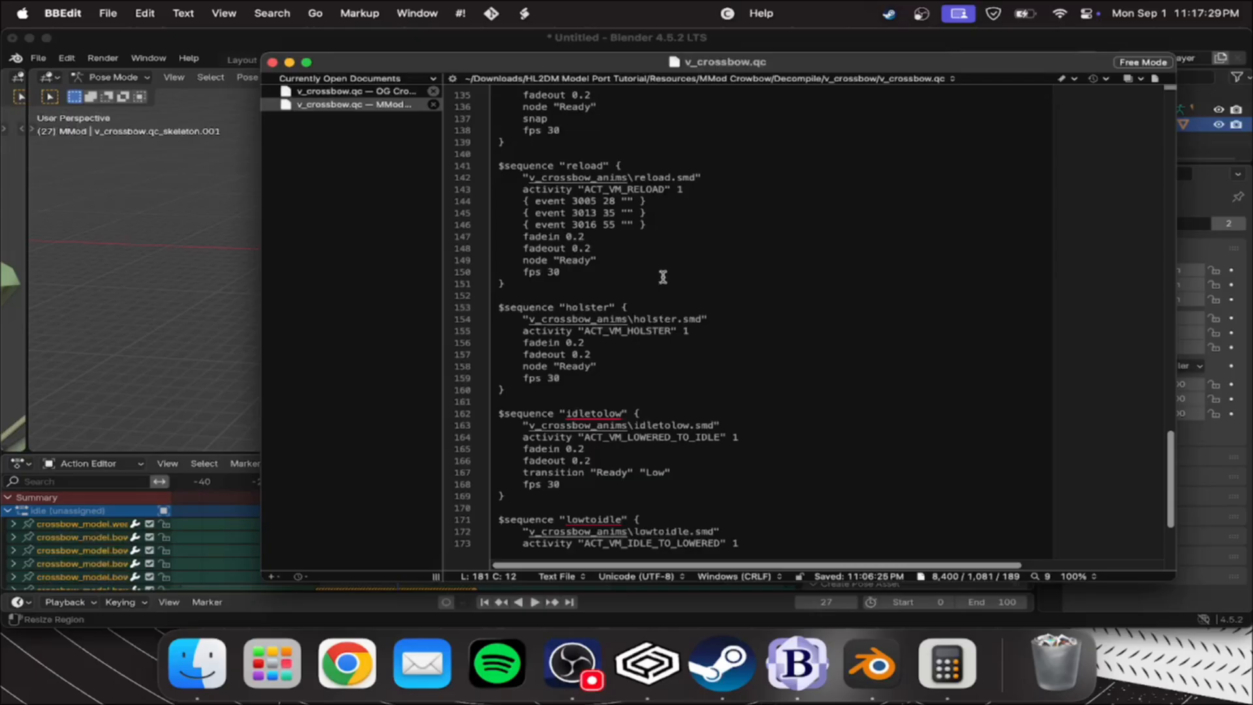
Switch to BBEdit and examine the fps settings of the idle, draw, fire and reload sequences in the MMod v_crossbow.qc
scroll(592, 248, up, 5)
scroll(659, 273, up, 6)
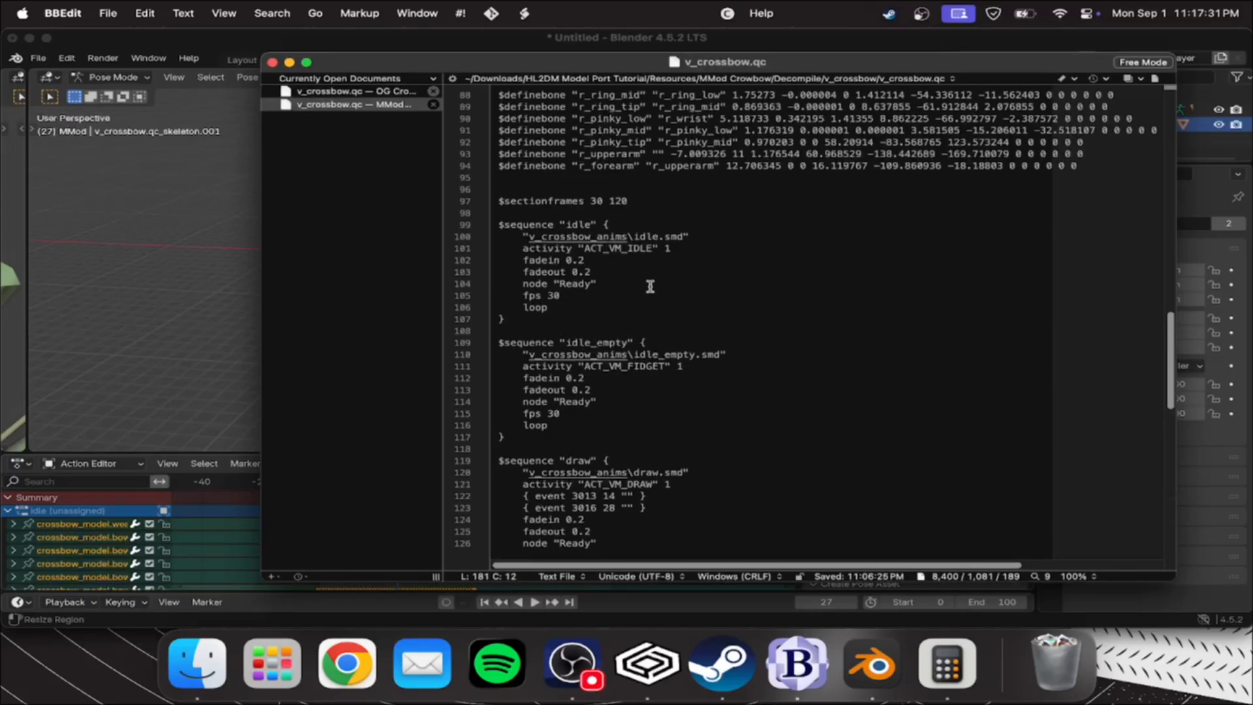
click(536, 224)
scroll(541, 195, down, 2)
drag(540, 177, 598, 264)
click(571, 226)
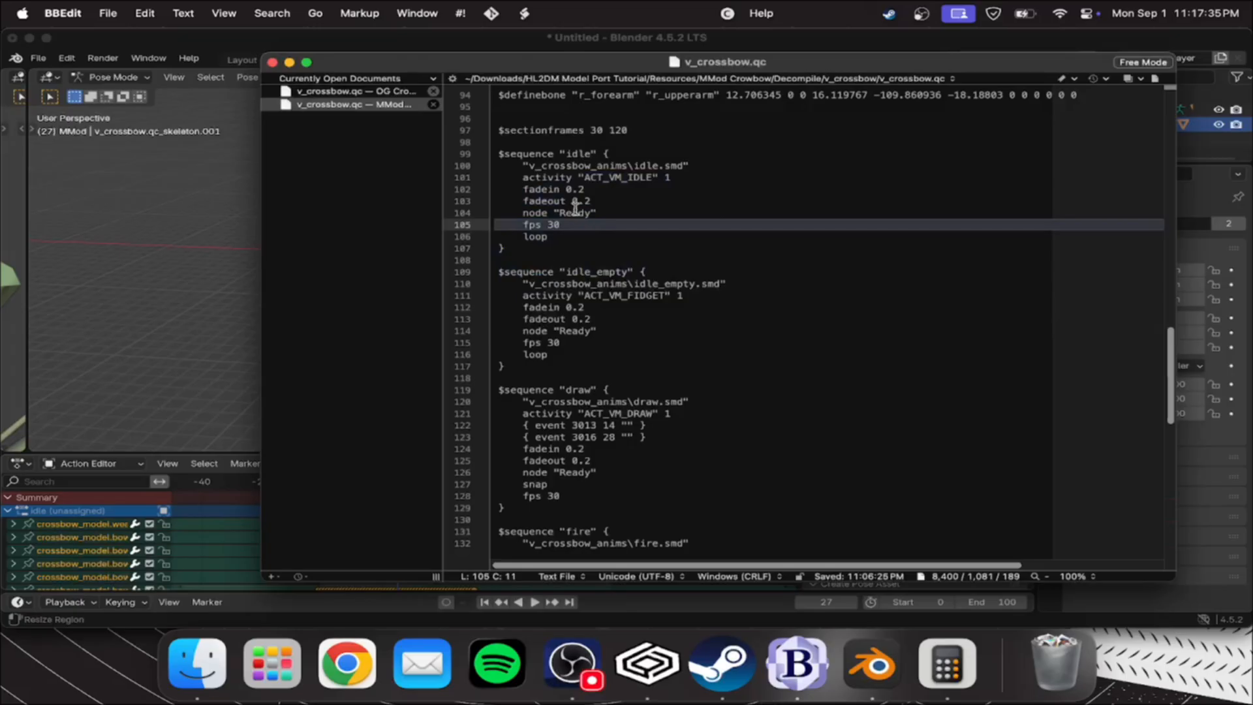
scroll(576, 208, down, 5)
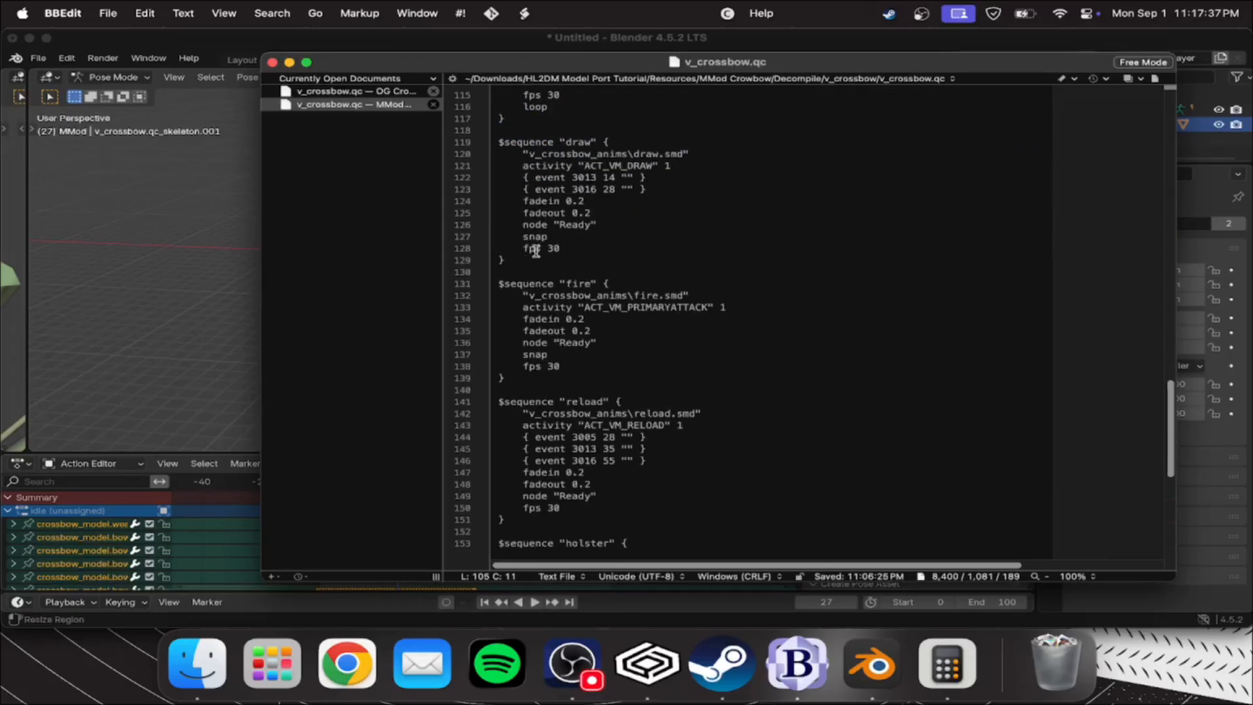
scroll(699, 302, down, 3)
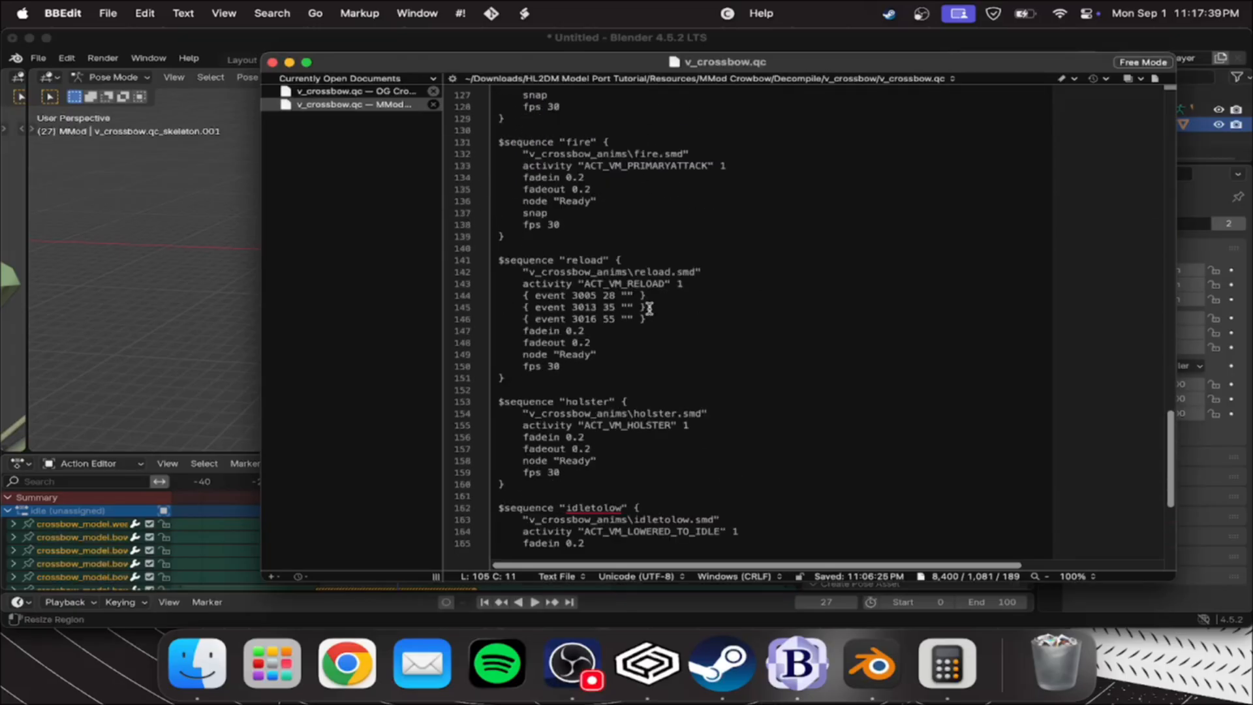
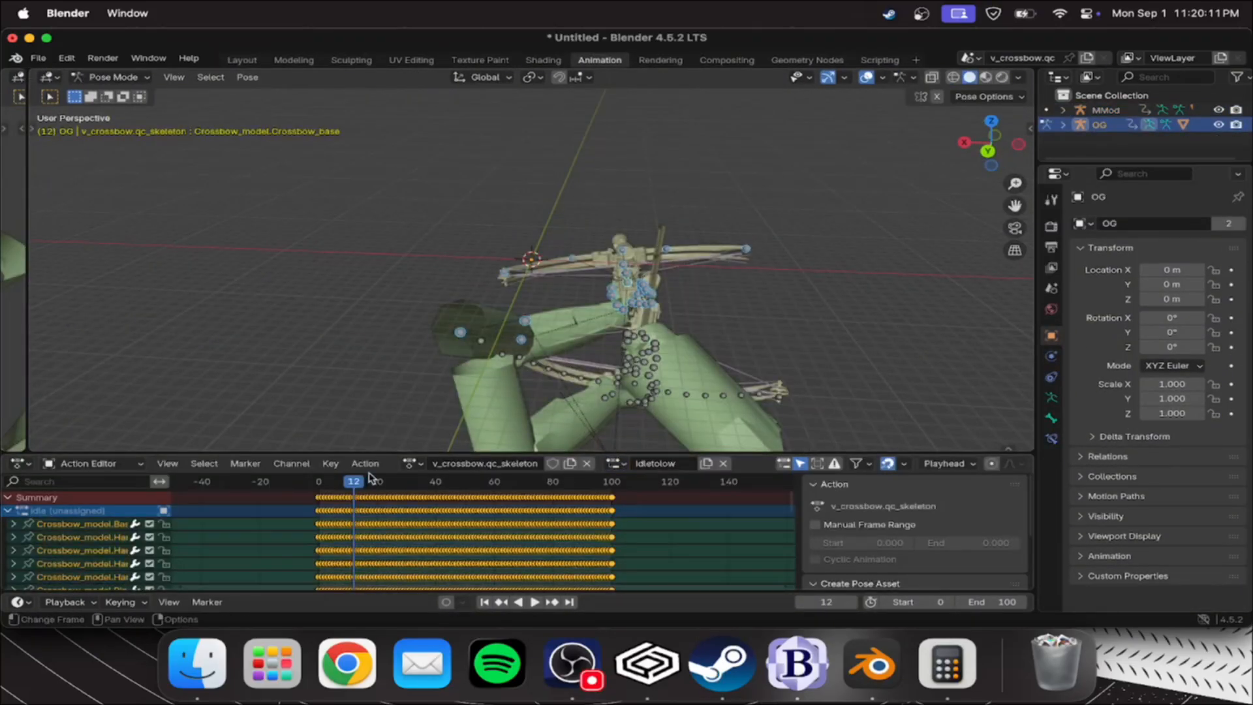
Play the OG crossbow's idletolow animation to check its timing
click(652, 379)
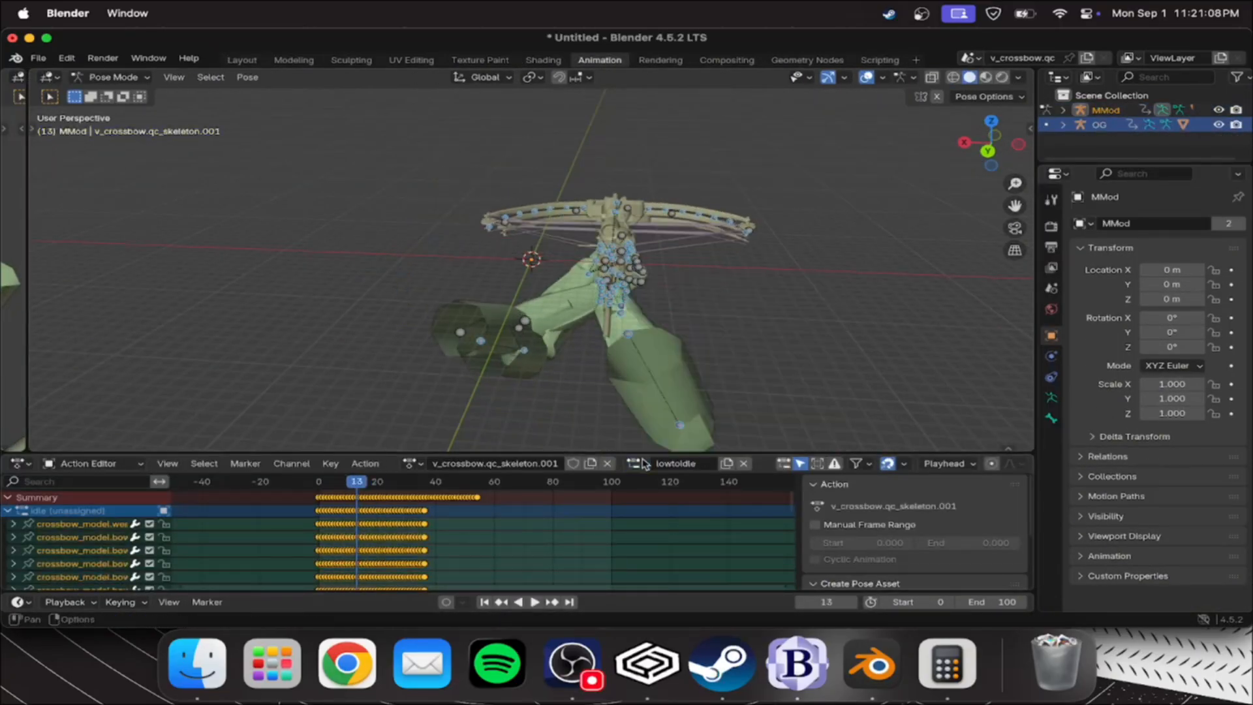
key(space)
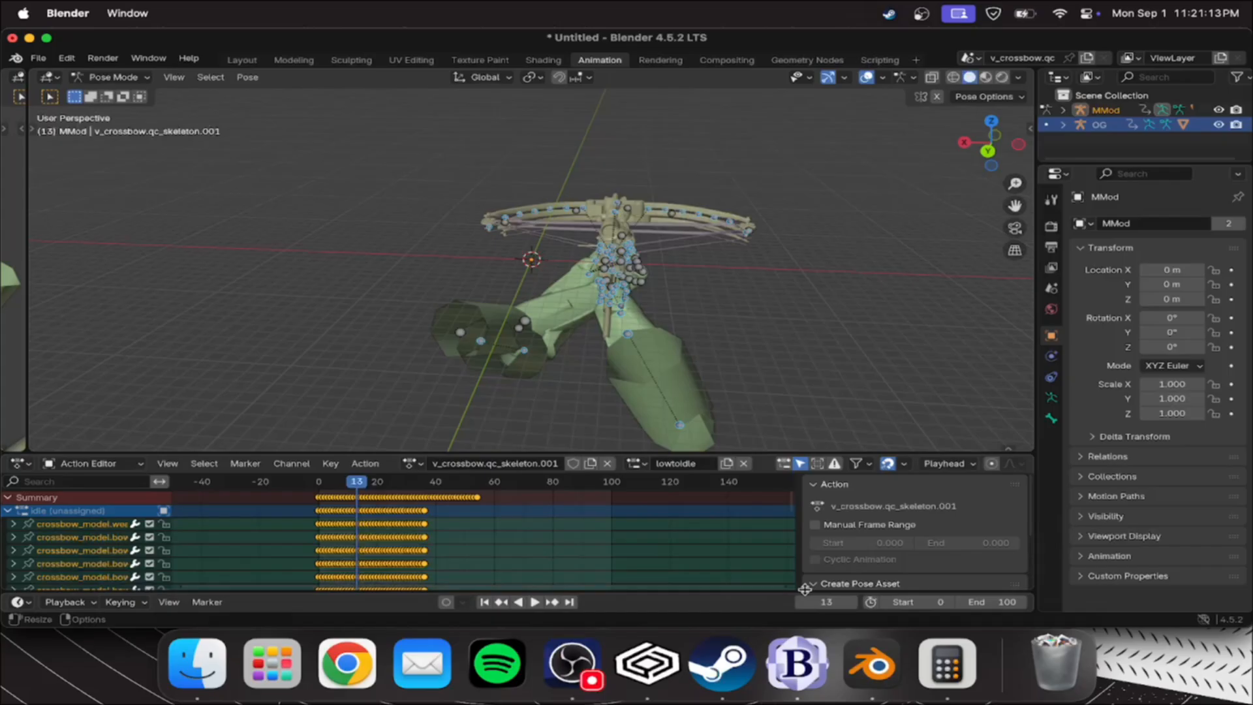
Delete the OG crossbow skeleton from the scene in the Layout workspace, keeping only MMod
click(241, 59)
middle_drag(670, 519, 425, 274)
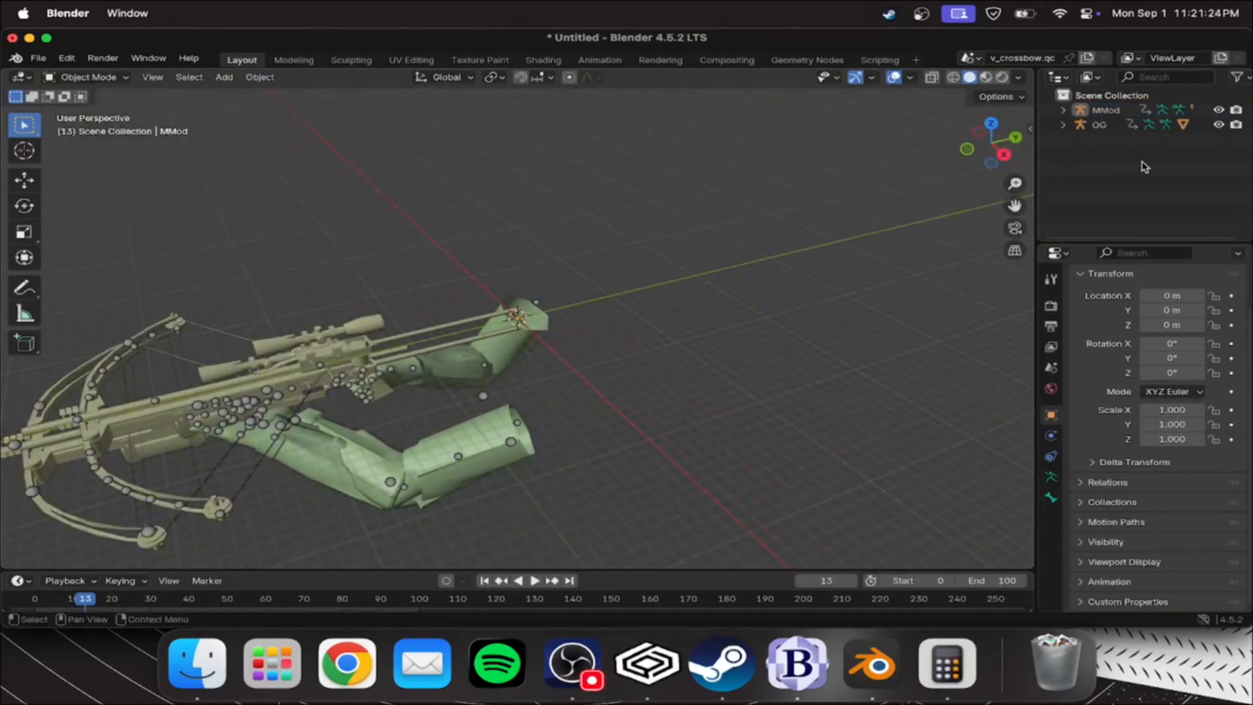
right_click(1103, 124)
click(1108, 190)
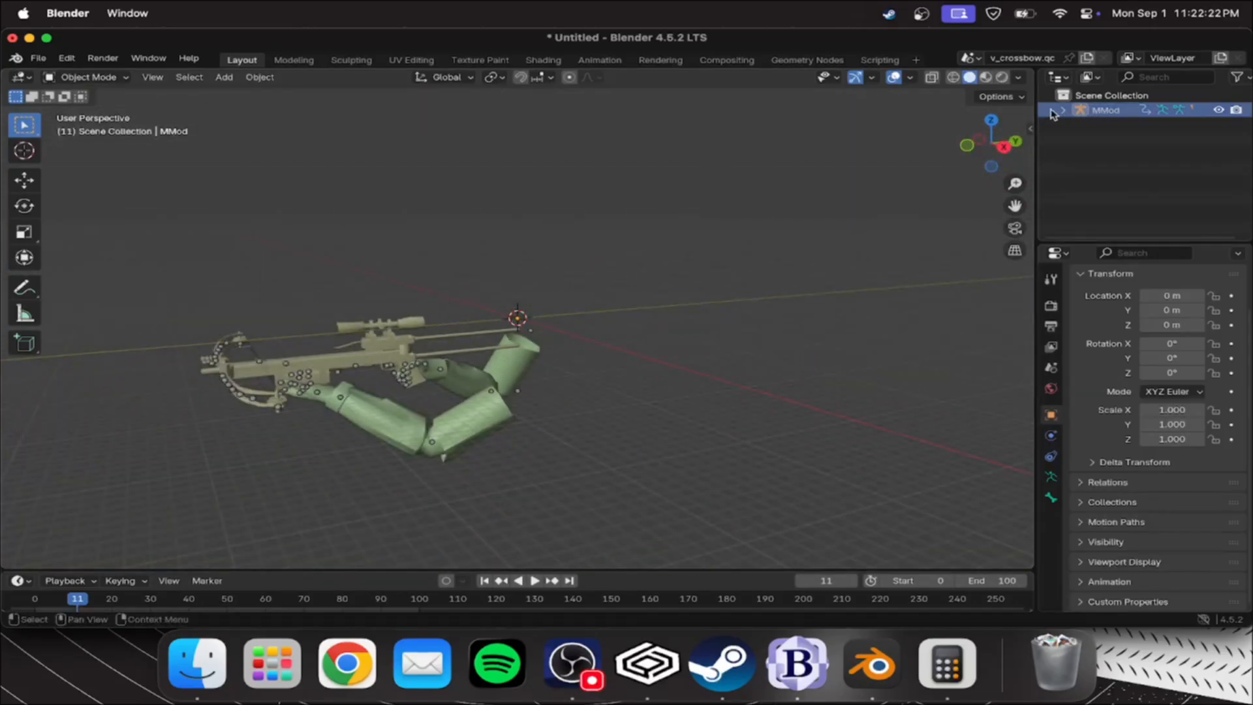
Check the MMod skeleton's contents, return to the Animation workspace and move the playhead to frame 1
click(1062, 110)
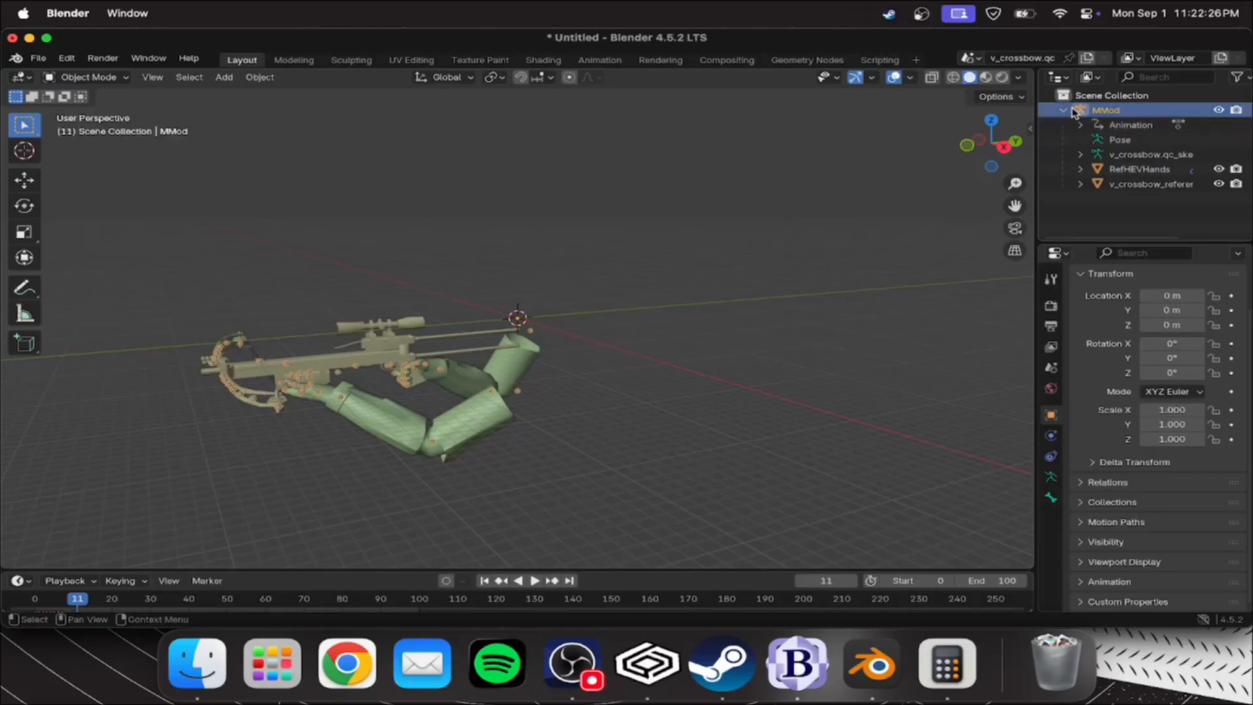
click(1064, 110)
click(600, 60)
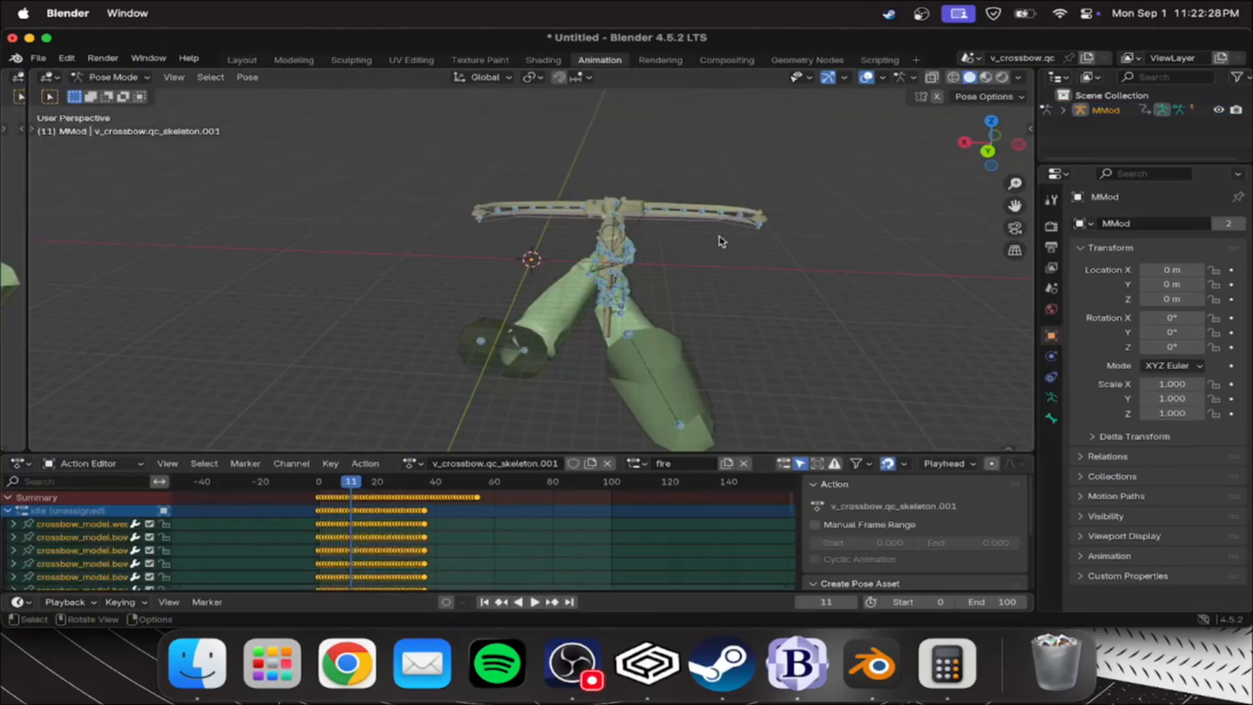
drag(359, 488, 321, 488)
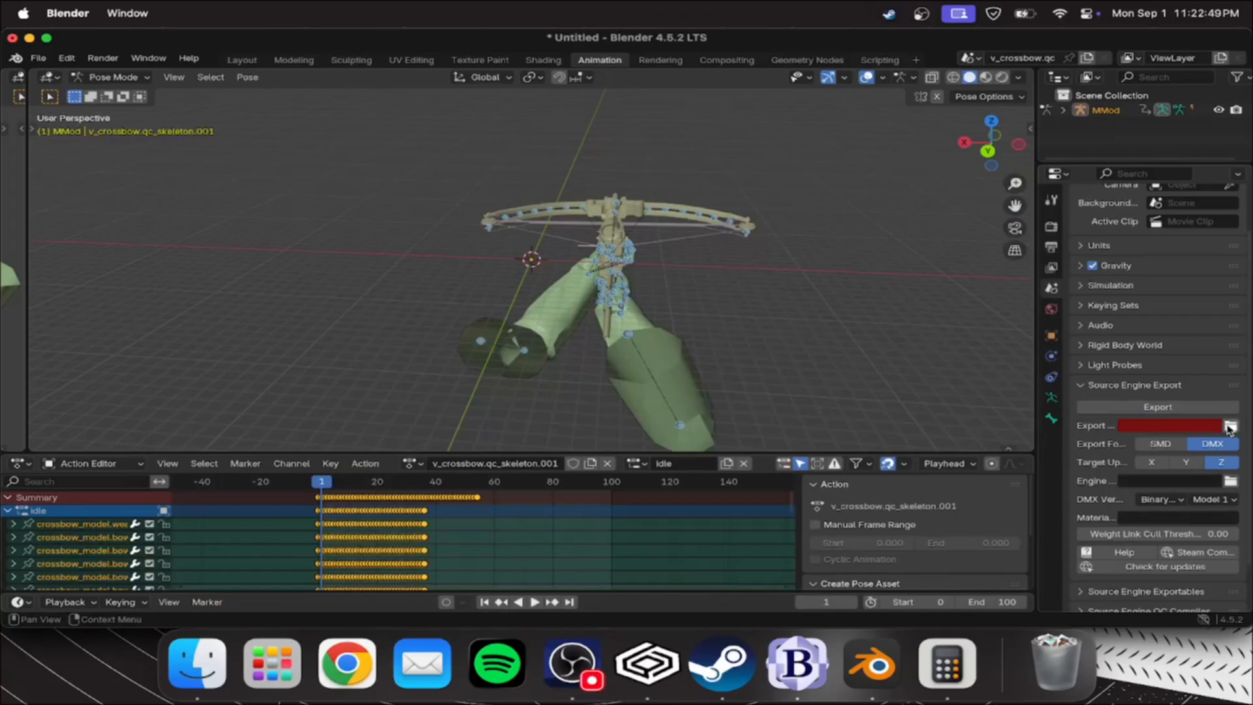
Set the Source Engine export path to the v_crossbow folder inside the MMod Crowbow Decompile folder
scroll(1116, 428, down, 2)
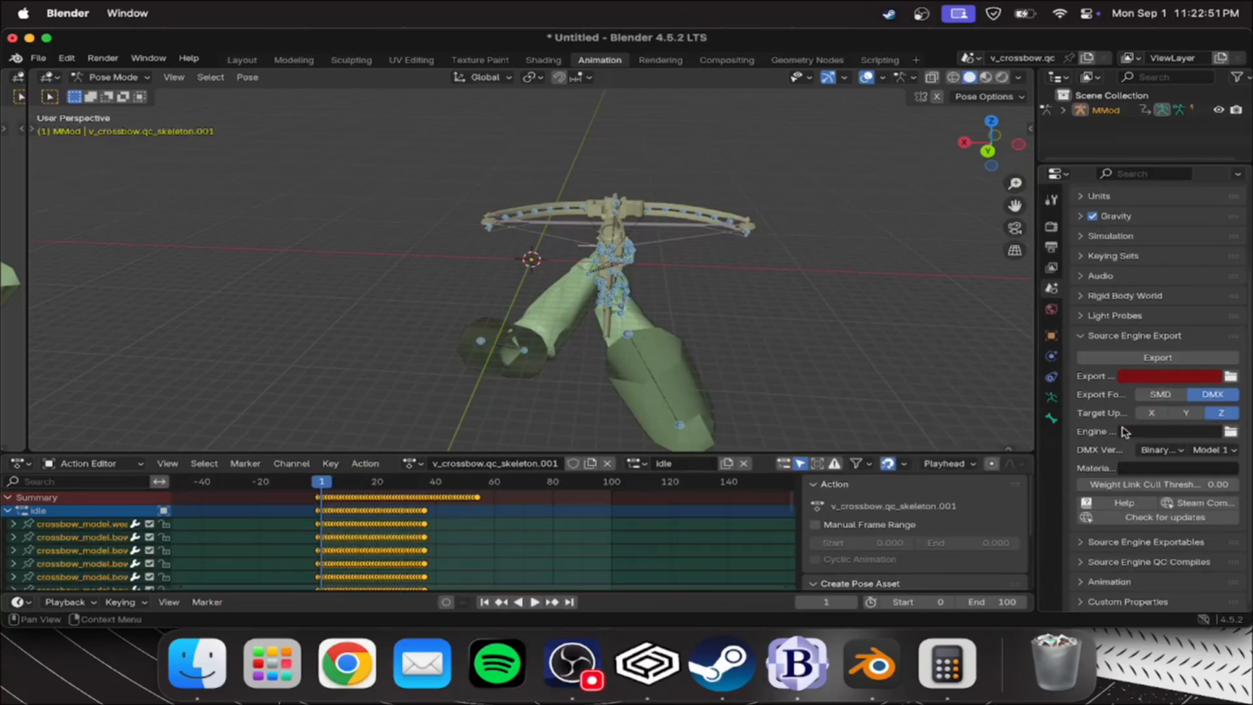
click(1230, 378)
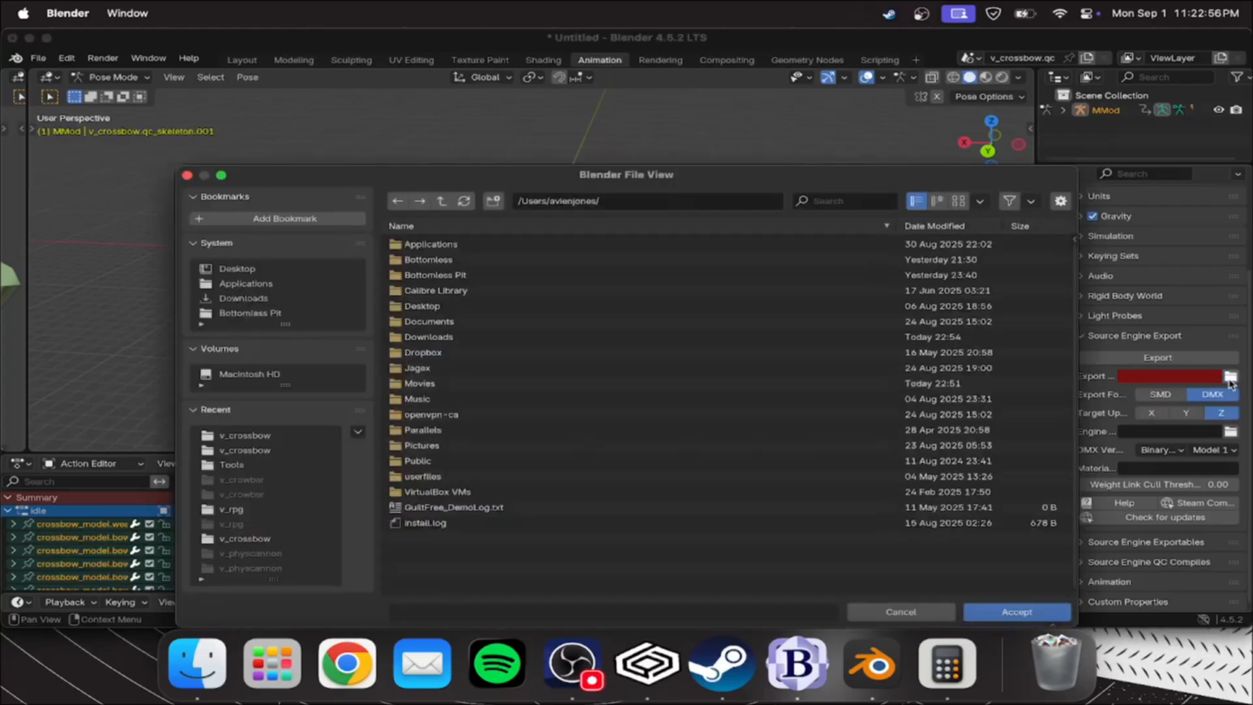
click(261, 297)
double_click(425, 260)
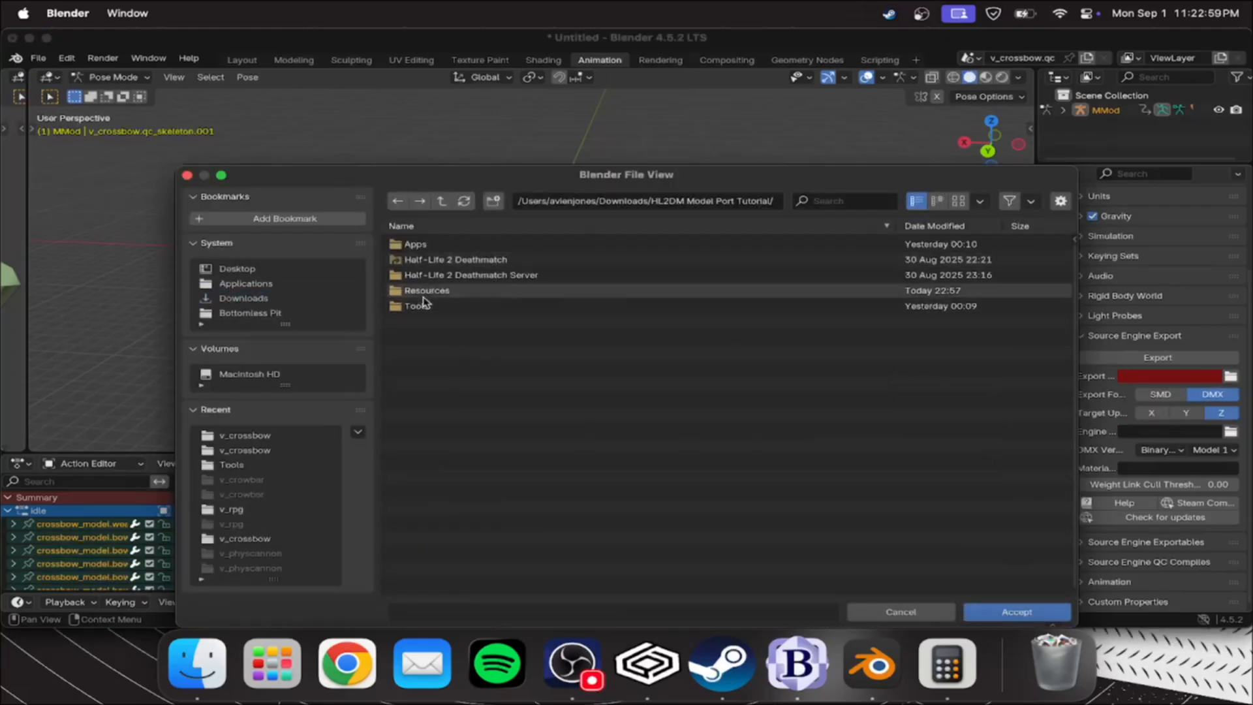
double_click(424, 290)
double_click(427, 260)
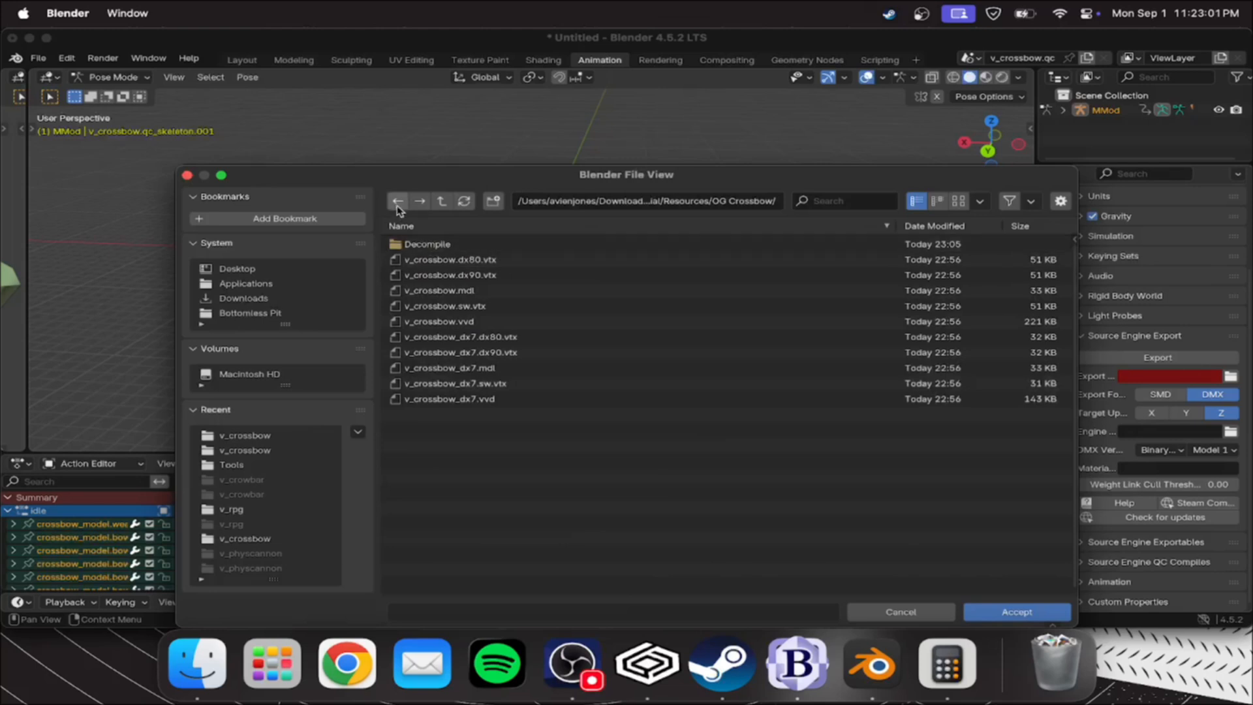
click(442, 201)
double_click(430, 245)
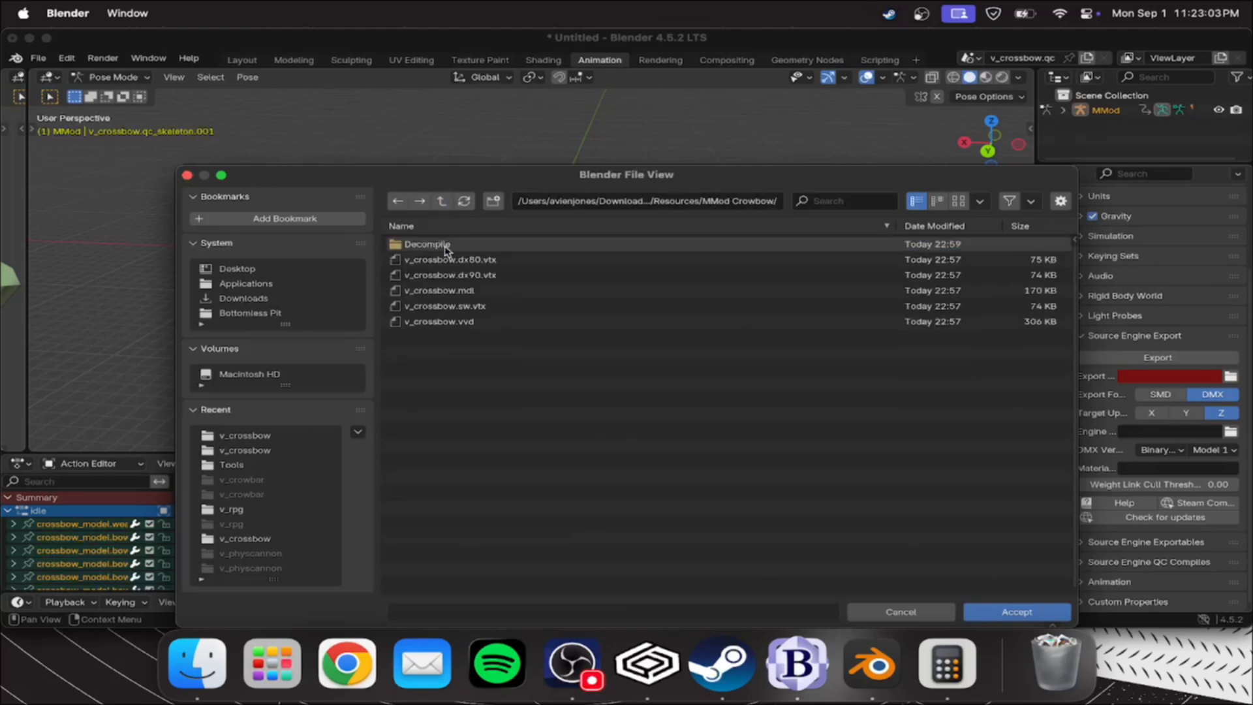
double_click(446, 246)
double_click(450, 246)
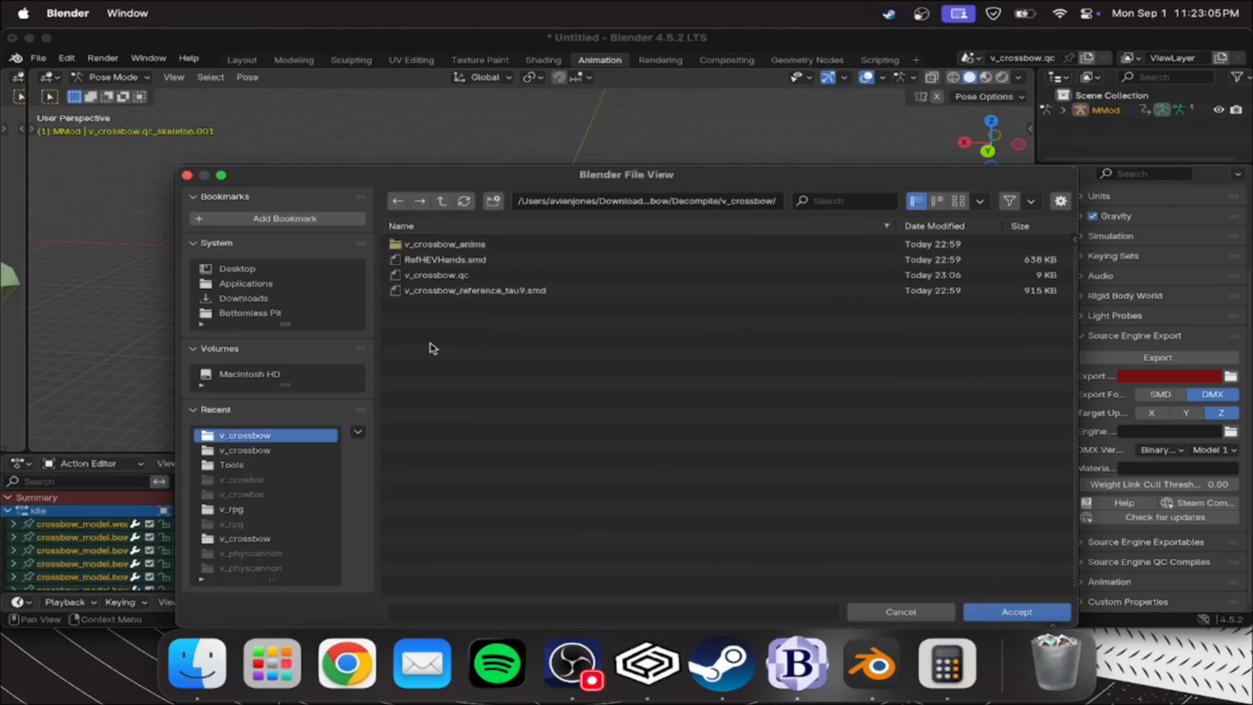
click(998, 611)
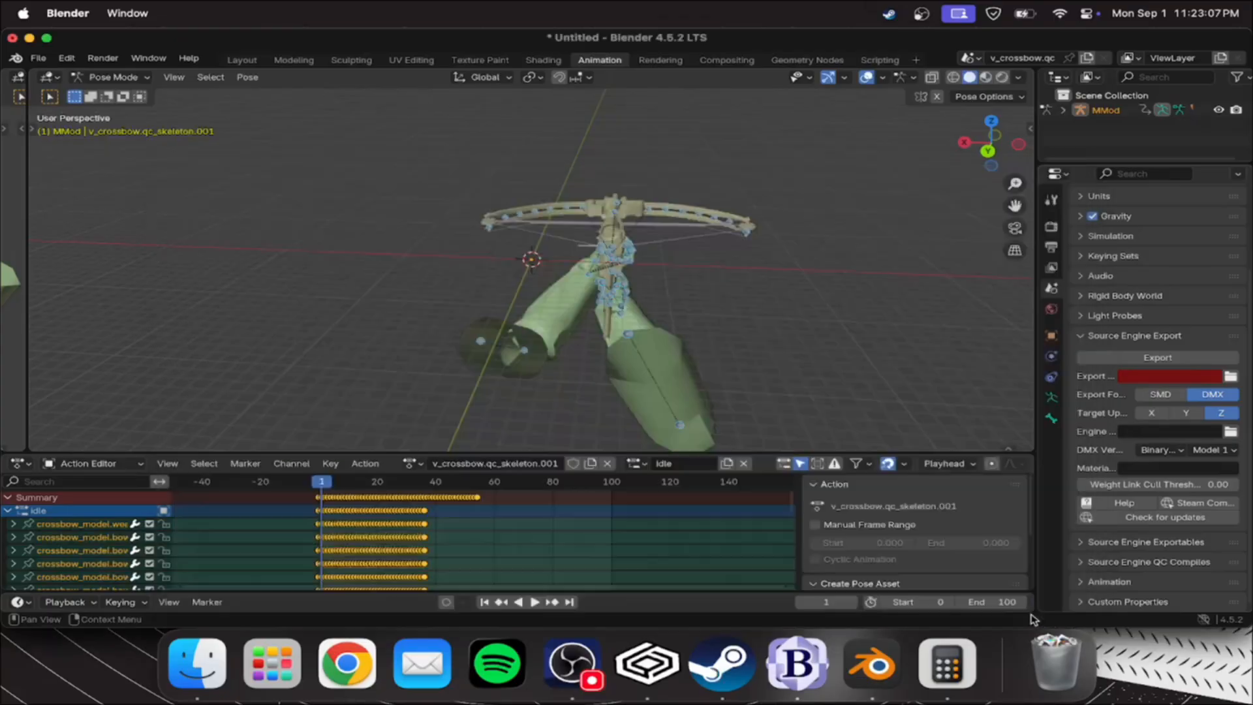
Set the export format to SMD and the idle.smd exportable's subfolder to v_crossbow_anims
click(1145, 396)
click(1087, 543)
scroll(1110, 519, down, 3)
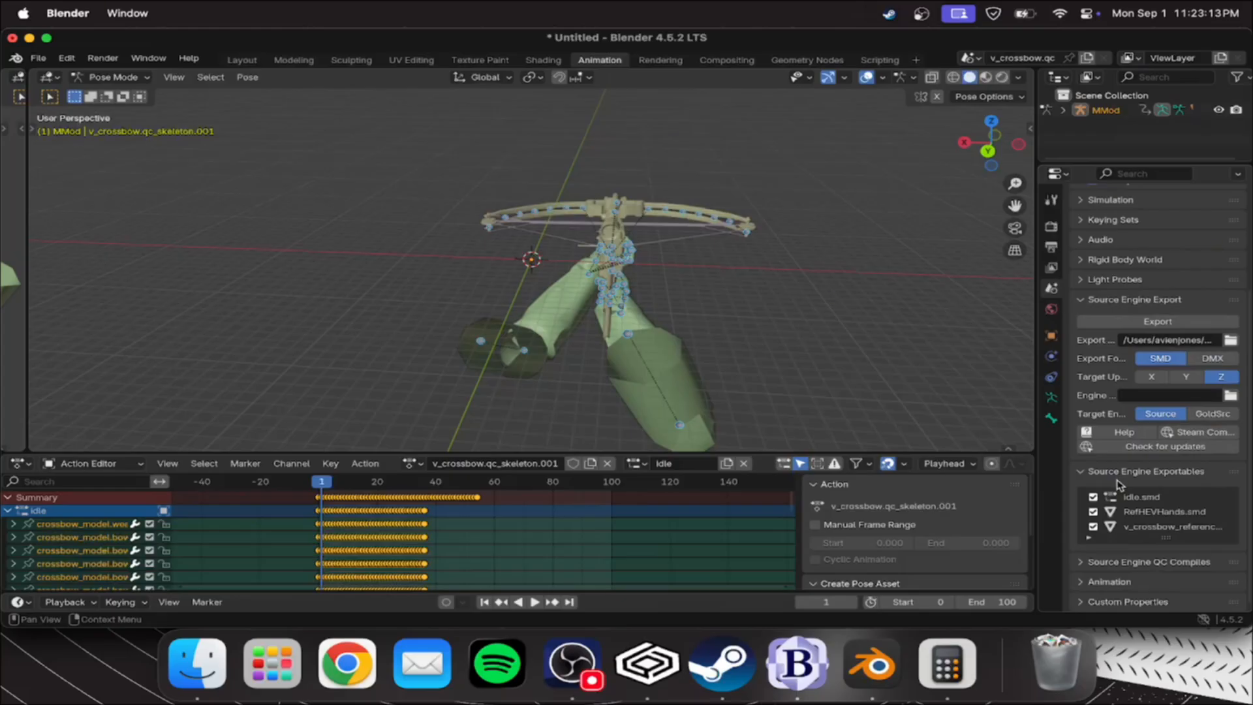
click(1139, 497)
scroll(1139, 508, down, 4)
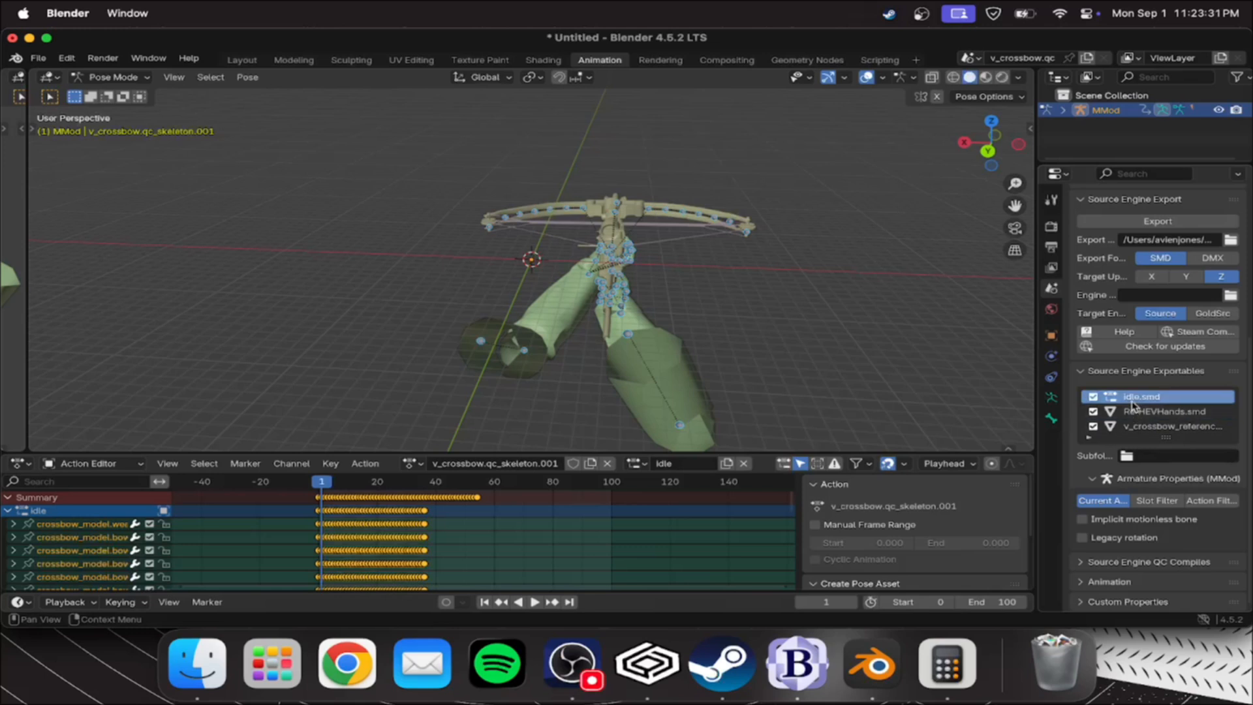
click(1157, 456)
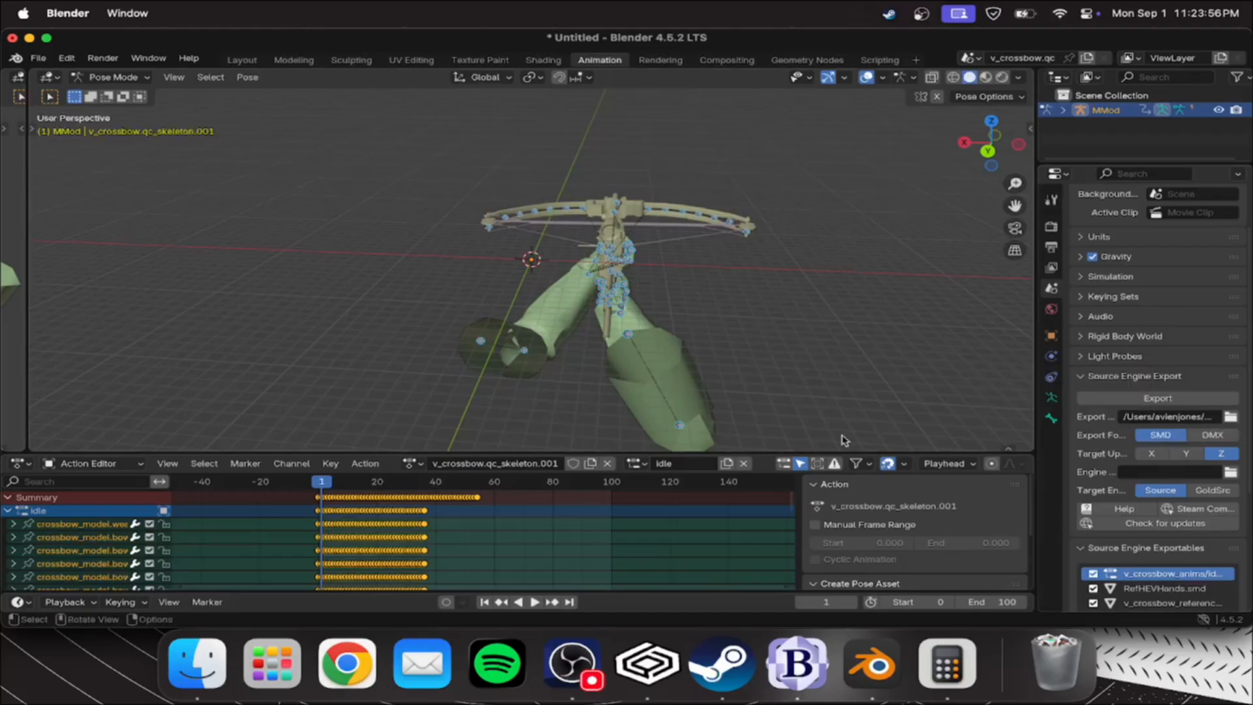
Export the MMod idle and idle_empty animations one after the other with the full scene export
click(635, 464)
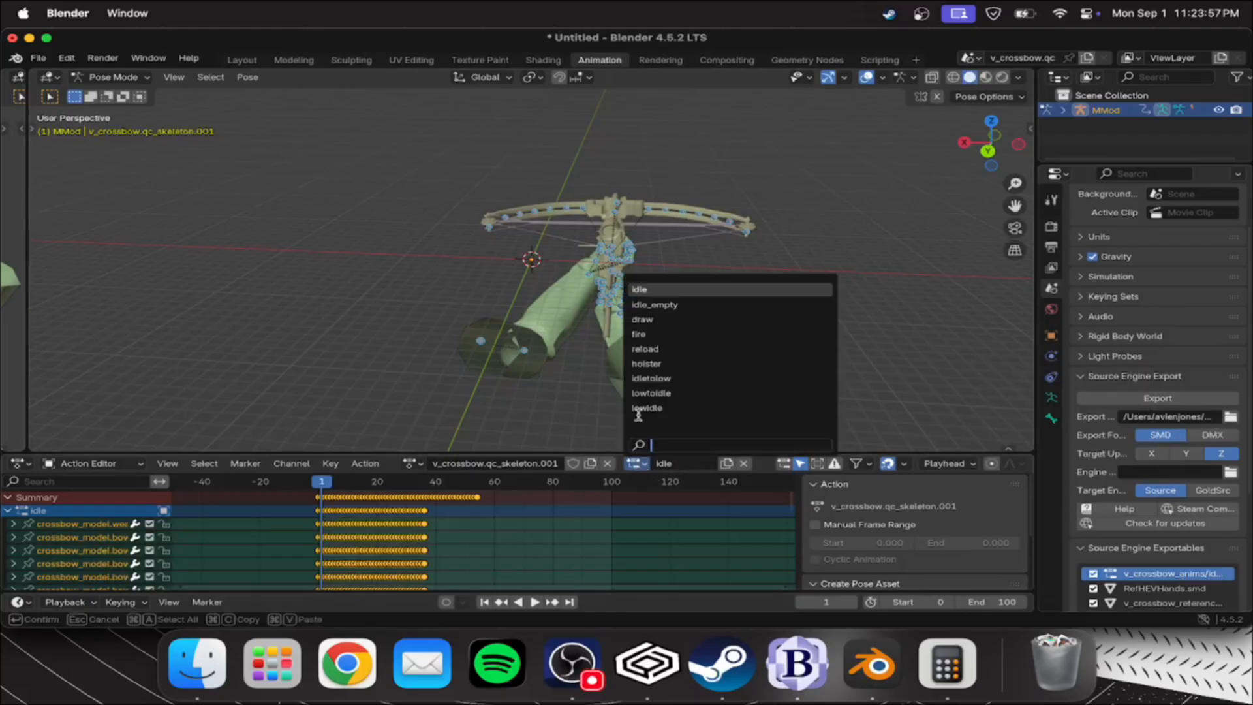
click(669, 291)
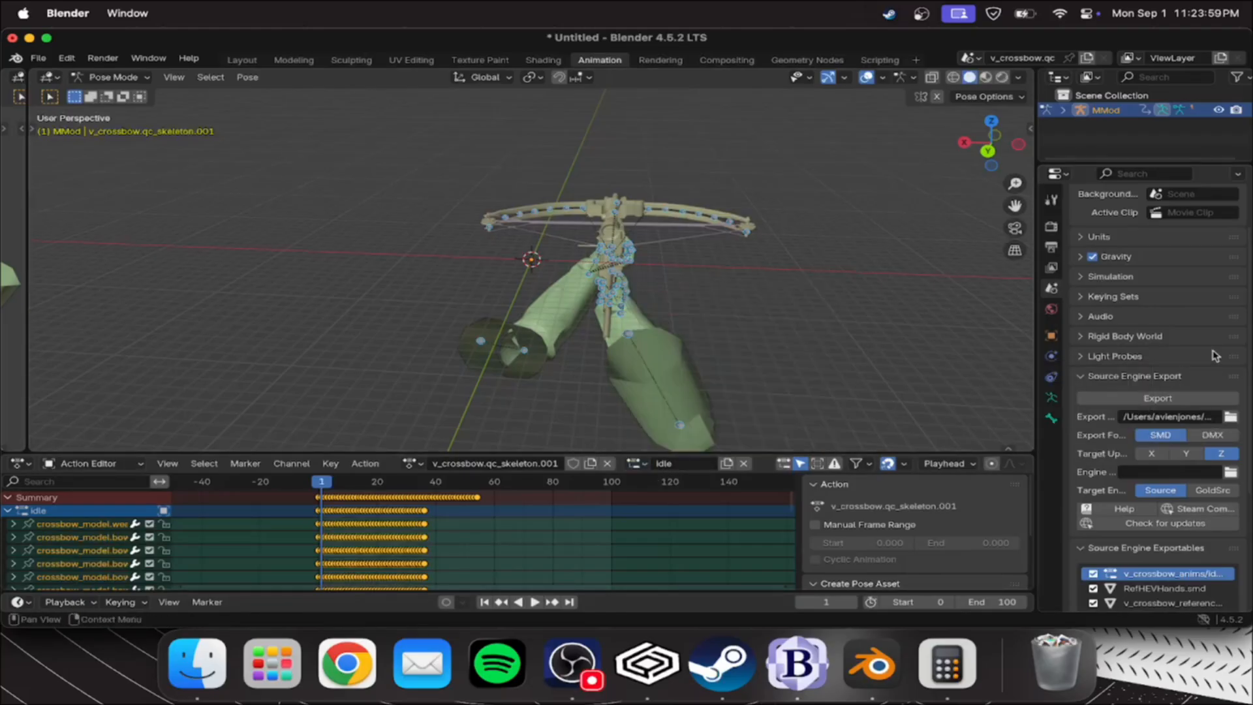
click(1143, 406)
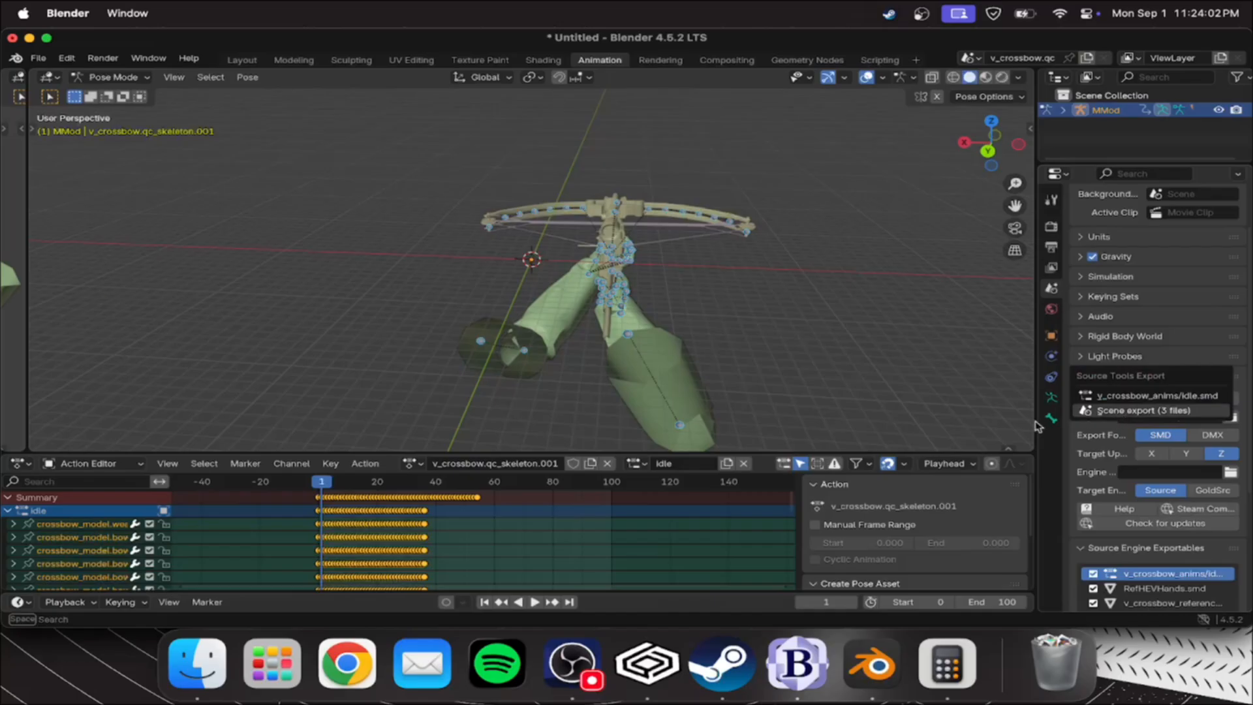
click(1084, 411)
click(635, 463)
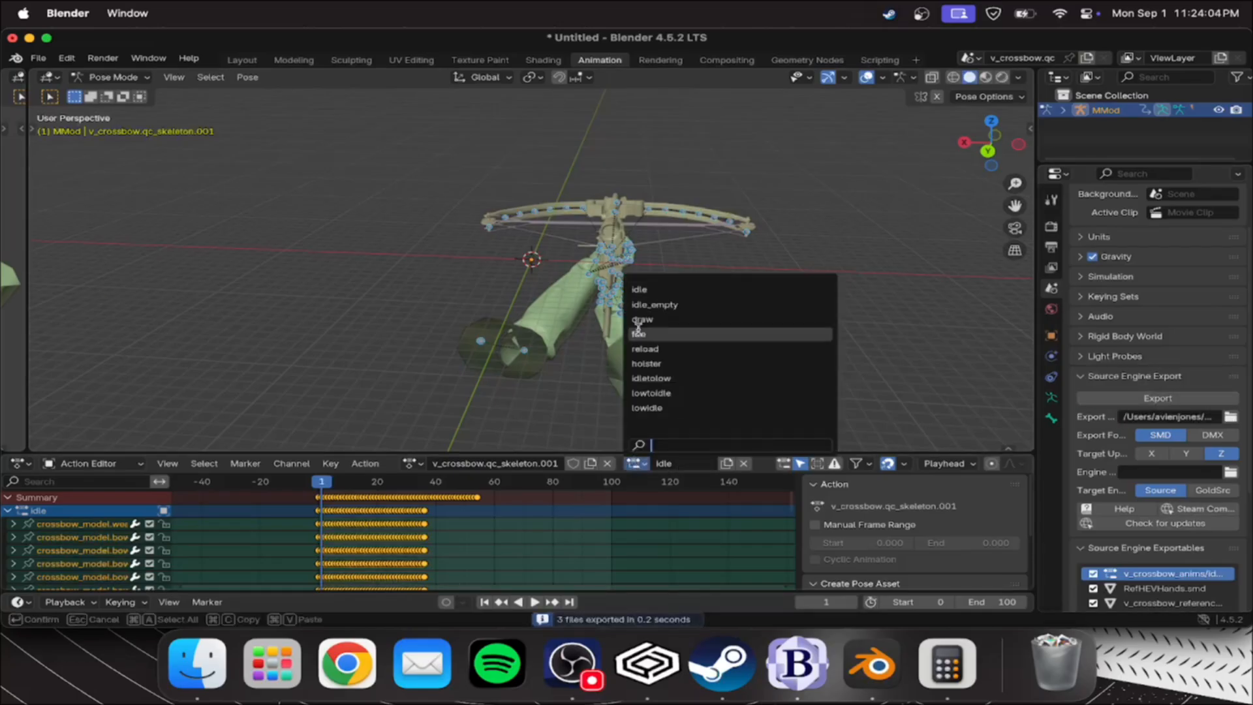
click(678, 306)
click(1151, 398)
click(1085, 408)
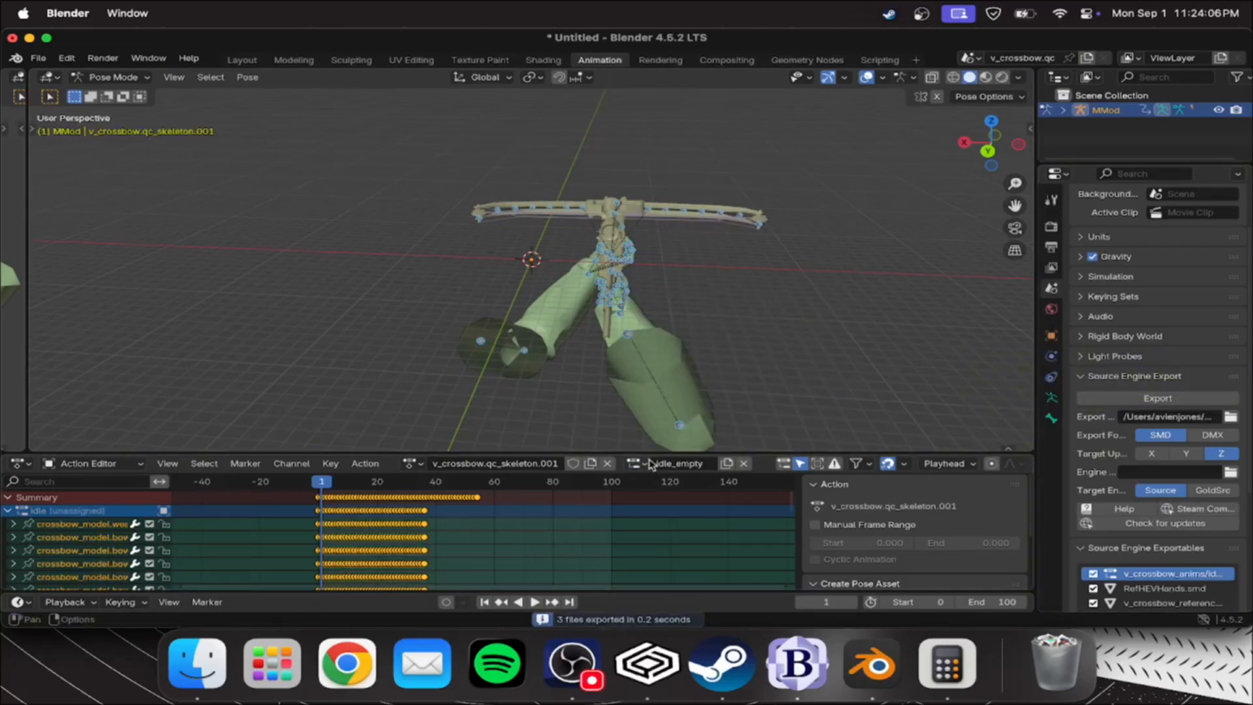
Export the MMod draw and fire animations one after the other with the full scene export
click(635, 464)
click(656, 322)
click(1158, 398)
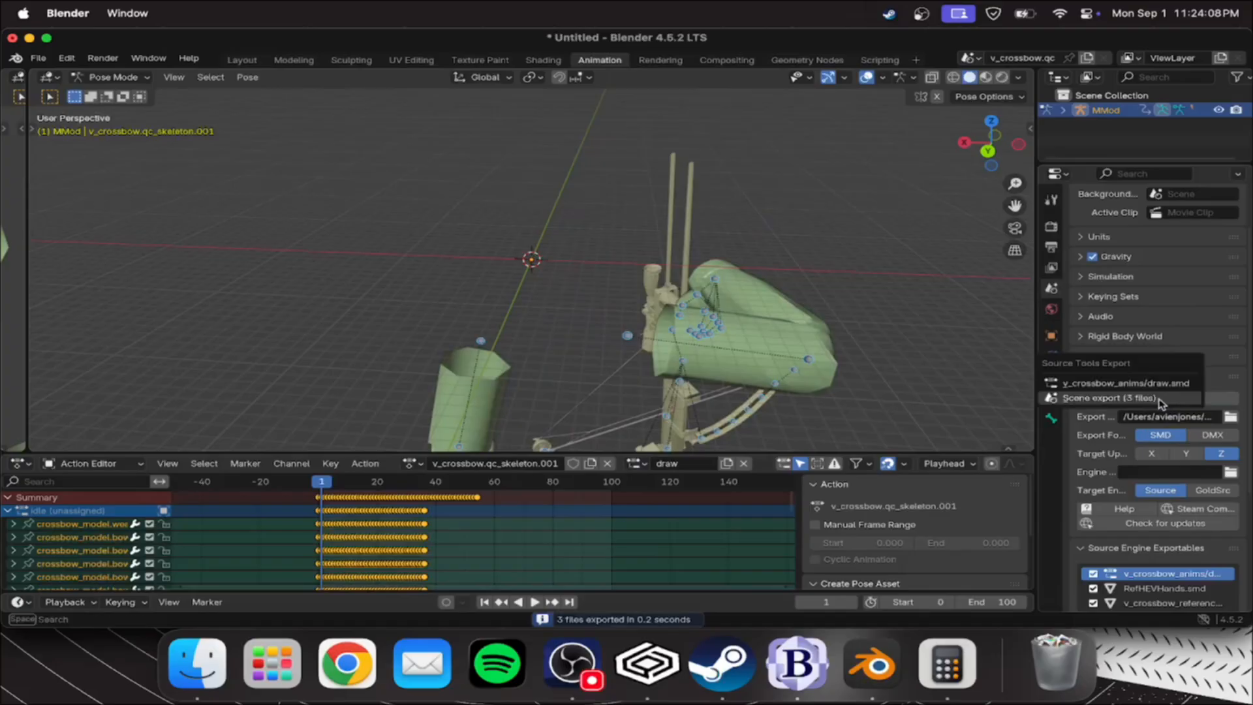
click(1108, 409)
click(635, 463)
click(659, 314)
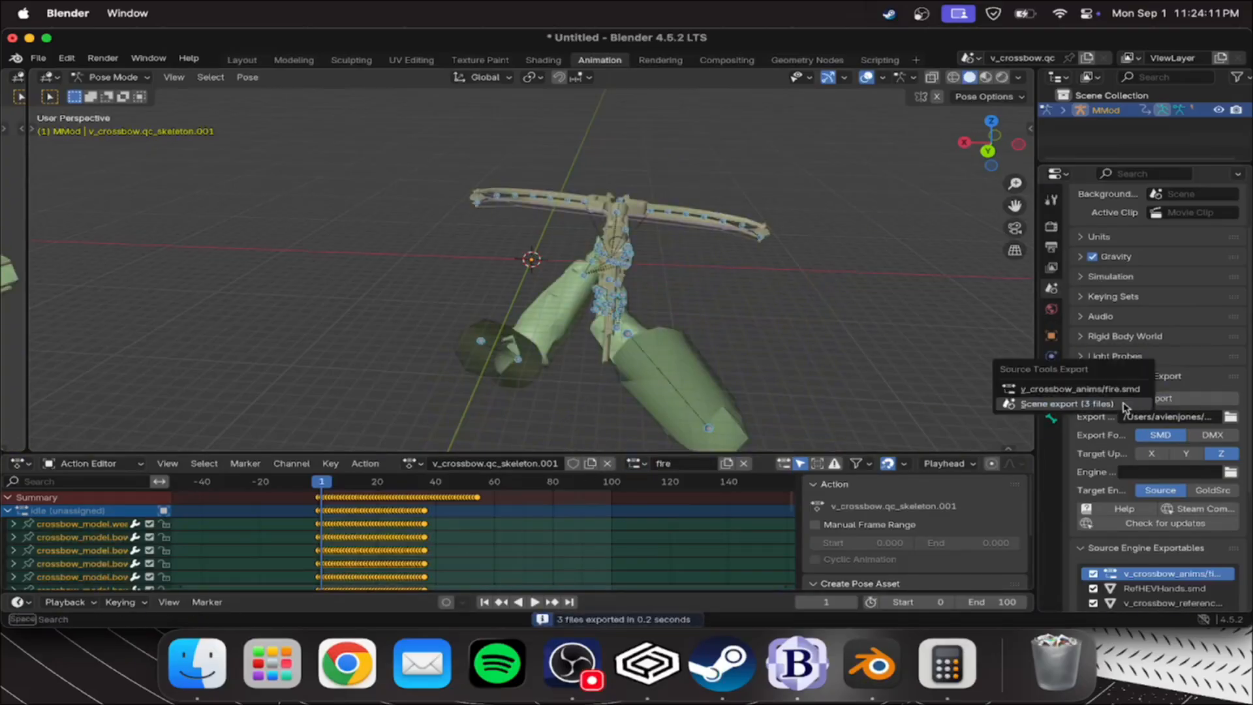
Export the MMod reload and holster animations one after the other with the full scene export
click(633, 464)
click(662, 350)
click(635, 464)
click(666, 364)
click(1115, 399)
click(1082, 407)
Export the MMod idletolow, lowtoidle and lowidle animations one after the other with the full scene export
click(635, 464)
click(671, 379)
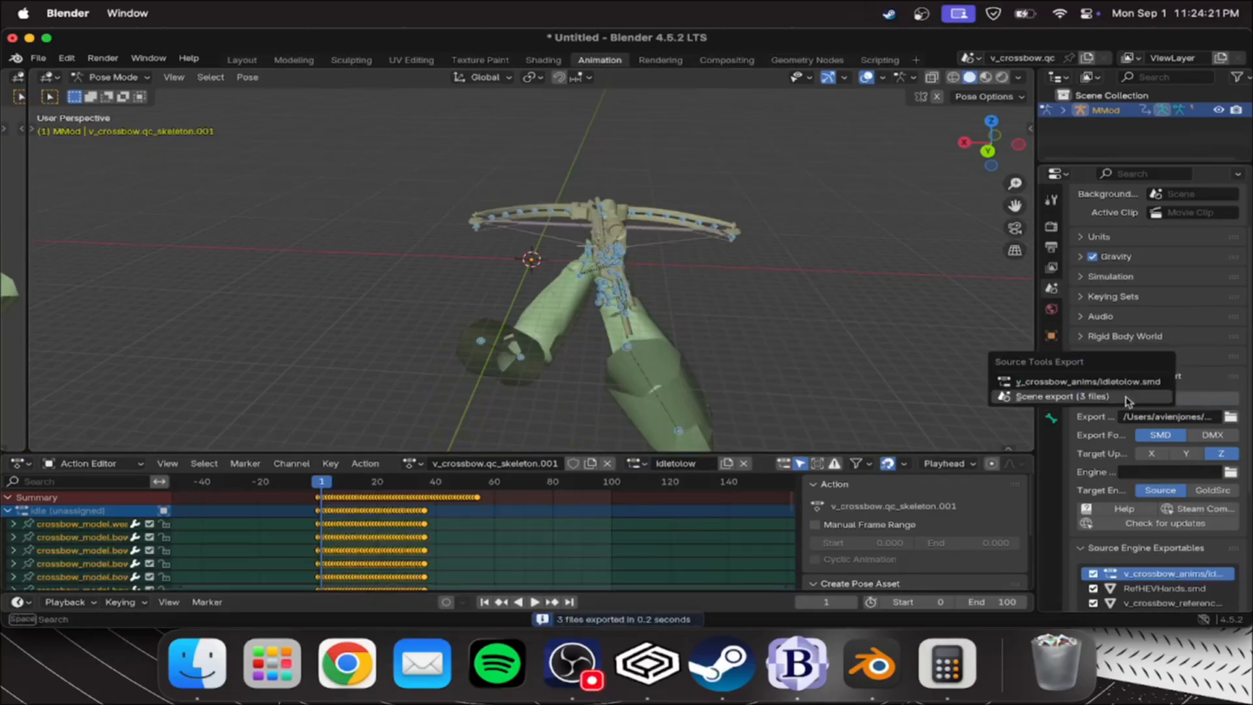
click(675, 392)
click(655, 408)
click(1157, 399)
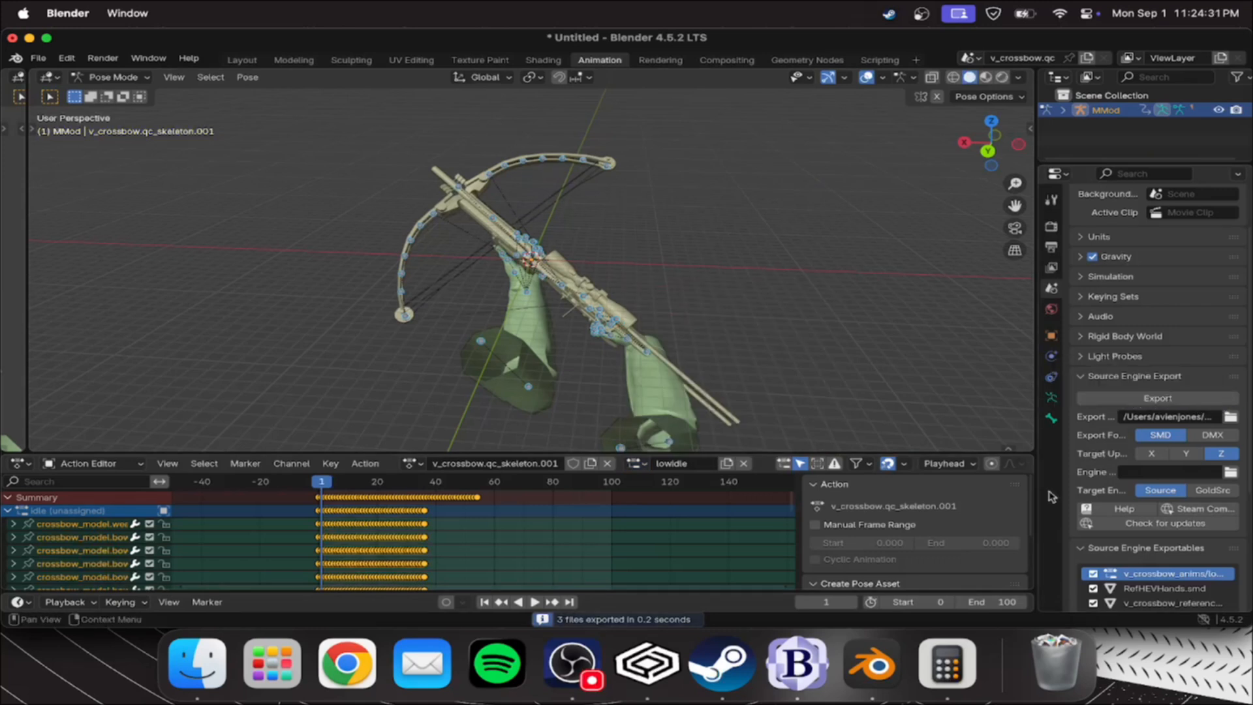
click(1152, 406)
Switch to Finder and examine the SMD files in the v_crossbow_anims folder, returning to the v_crossbow folder
click(197, 663)
double_click(449, 99)
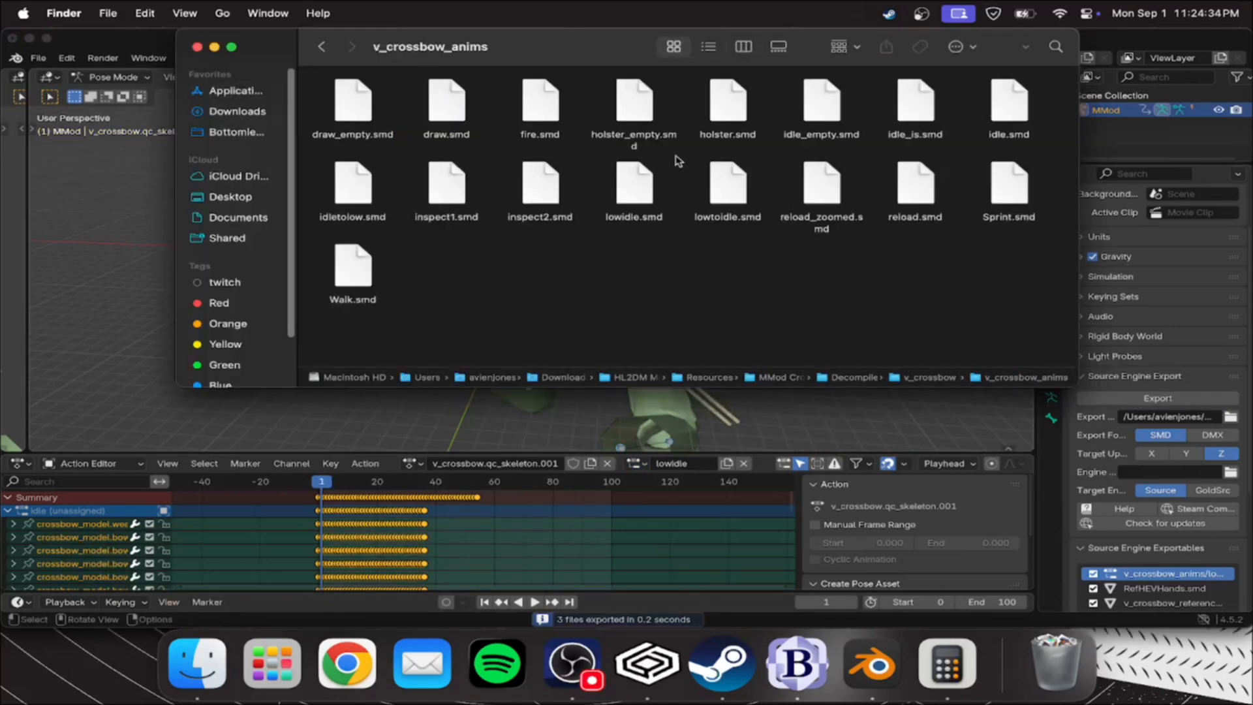
click(321, 46)
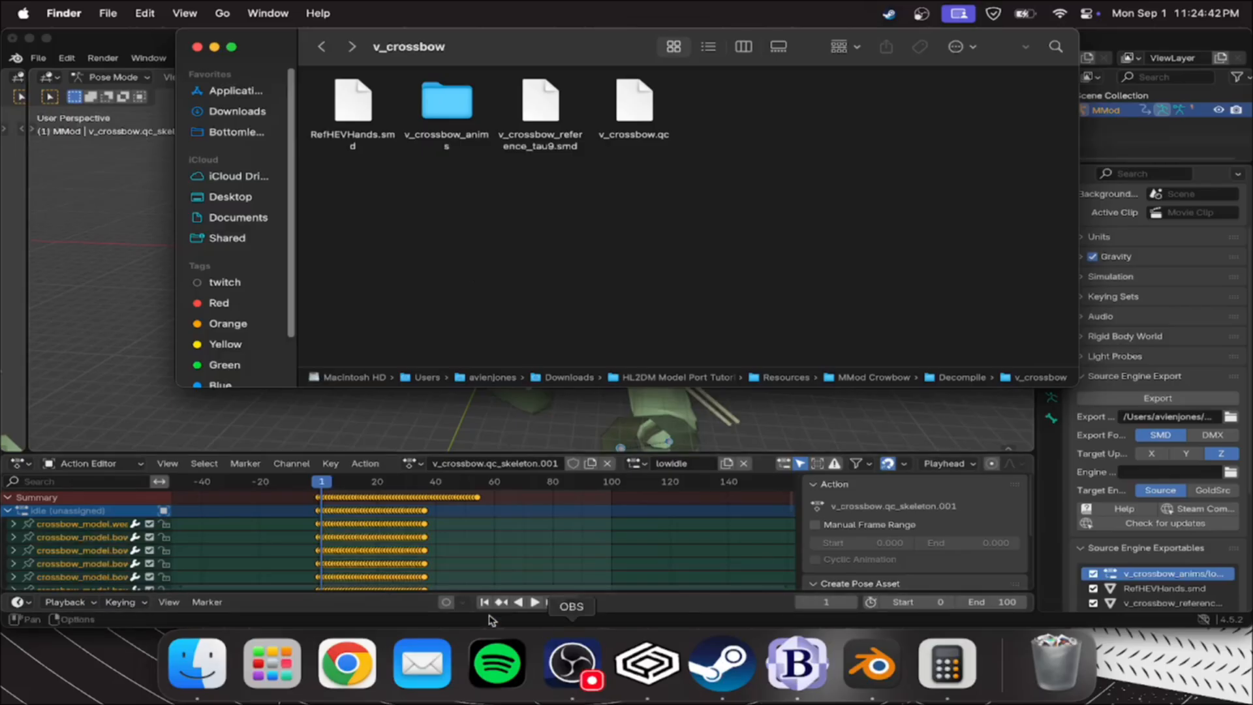
Launch Crowbar from the Apps folder of the HL2DM Model Port Tutorial downloads
click(237, 112)
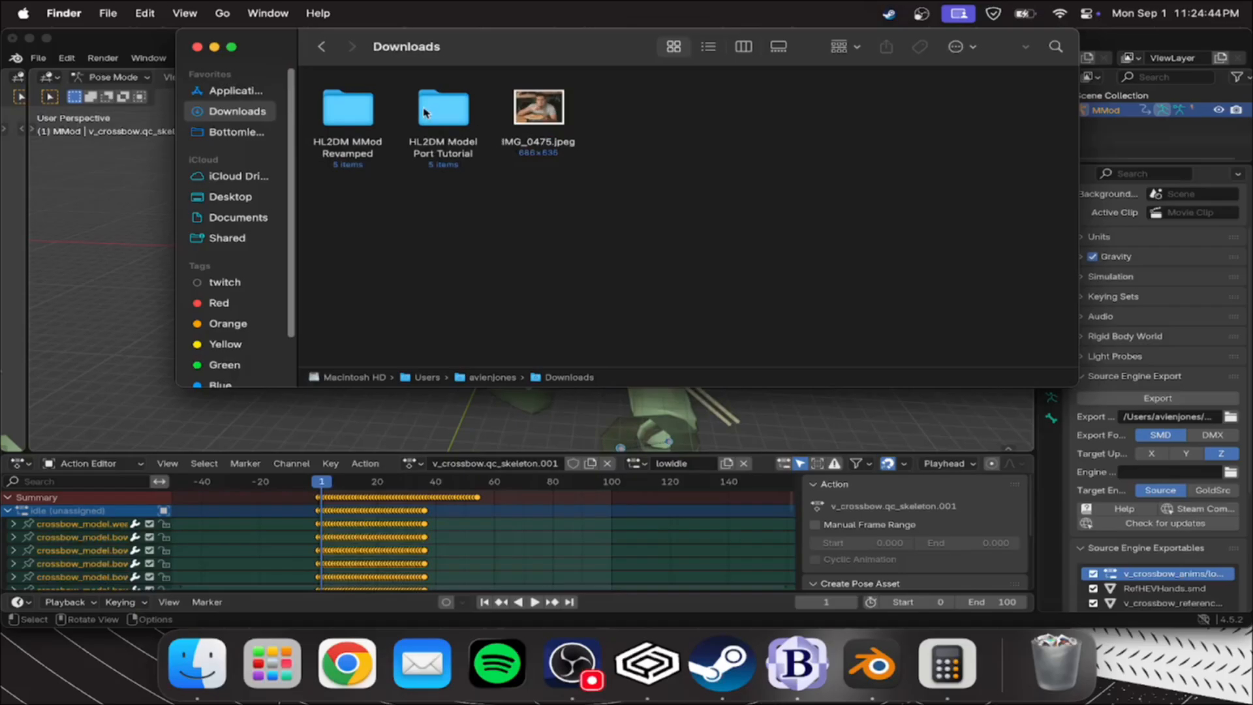
double_click(426, 113)
double_click(348, 111)
click(818, 97)
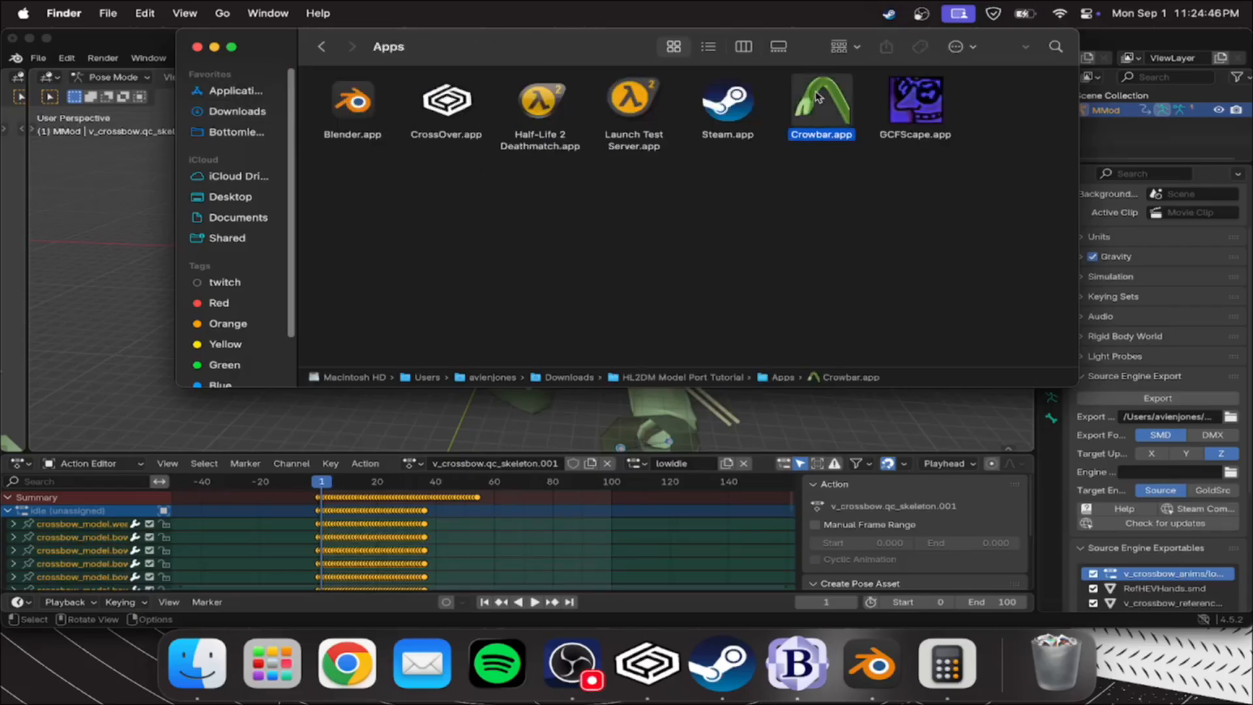
double_click(817, 97)
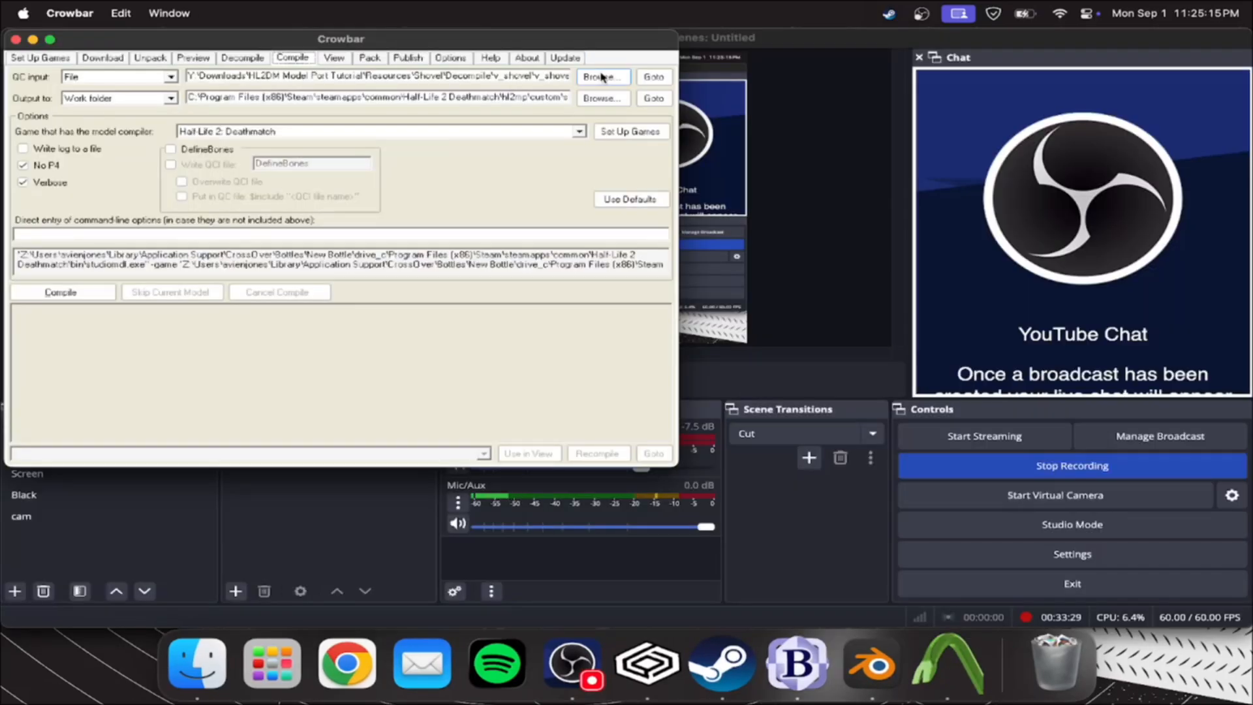
Choose v_crossbow.qc from the MMod Crowbow Decompile folder as Crowbar's QC input for compiling
click(599, 76)
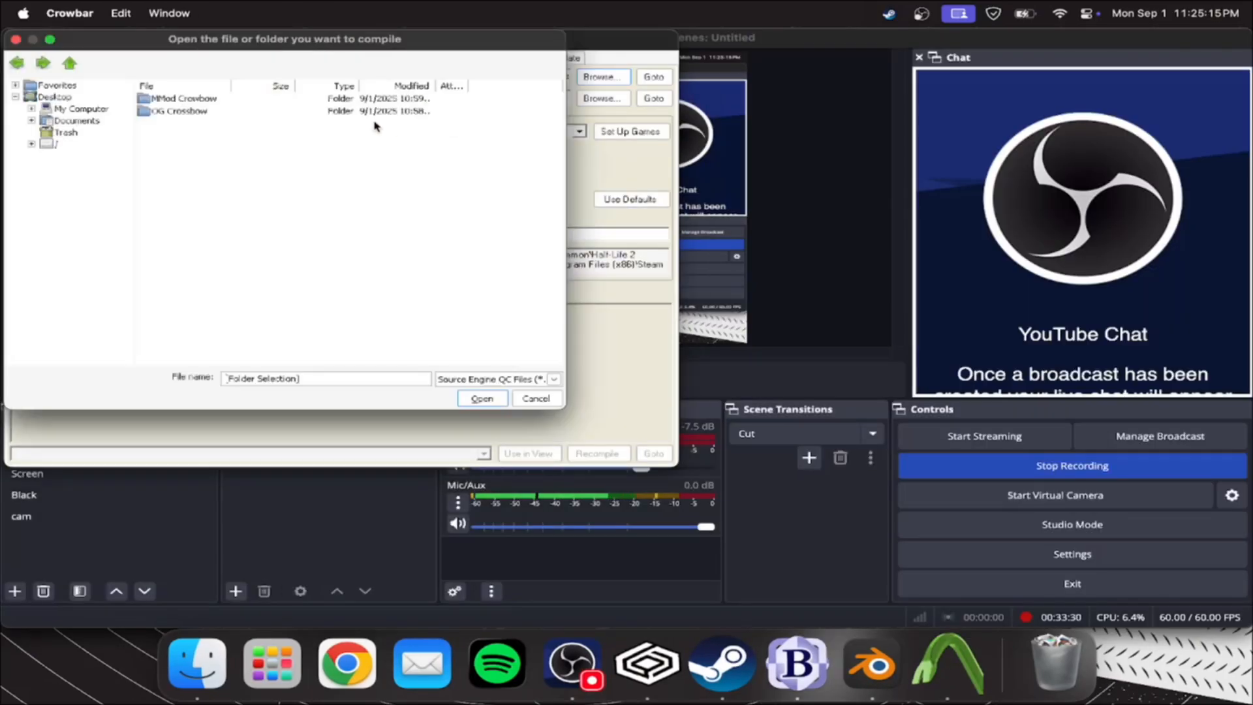
double_click(167, 99)
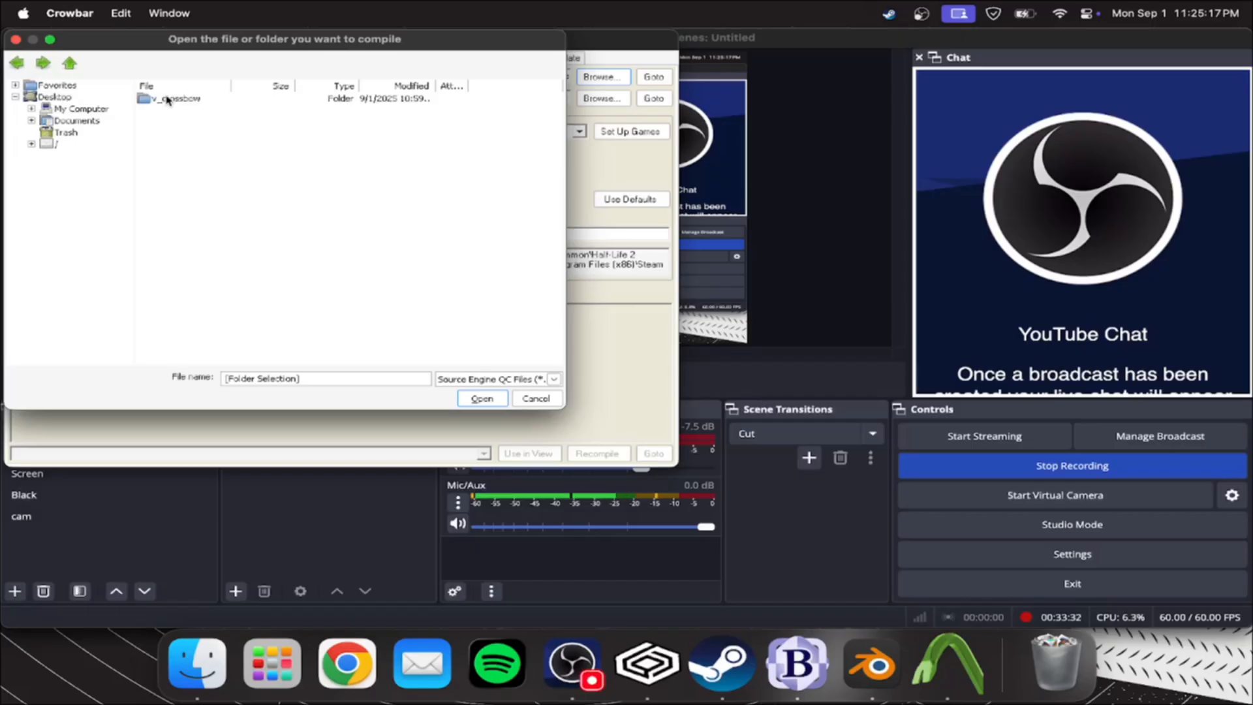
double_click(167, 100)
click(169, 116)
click(480, 397)
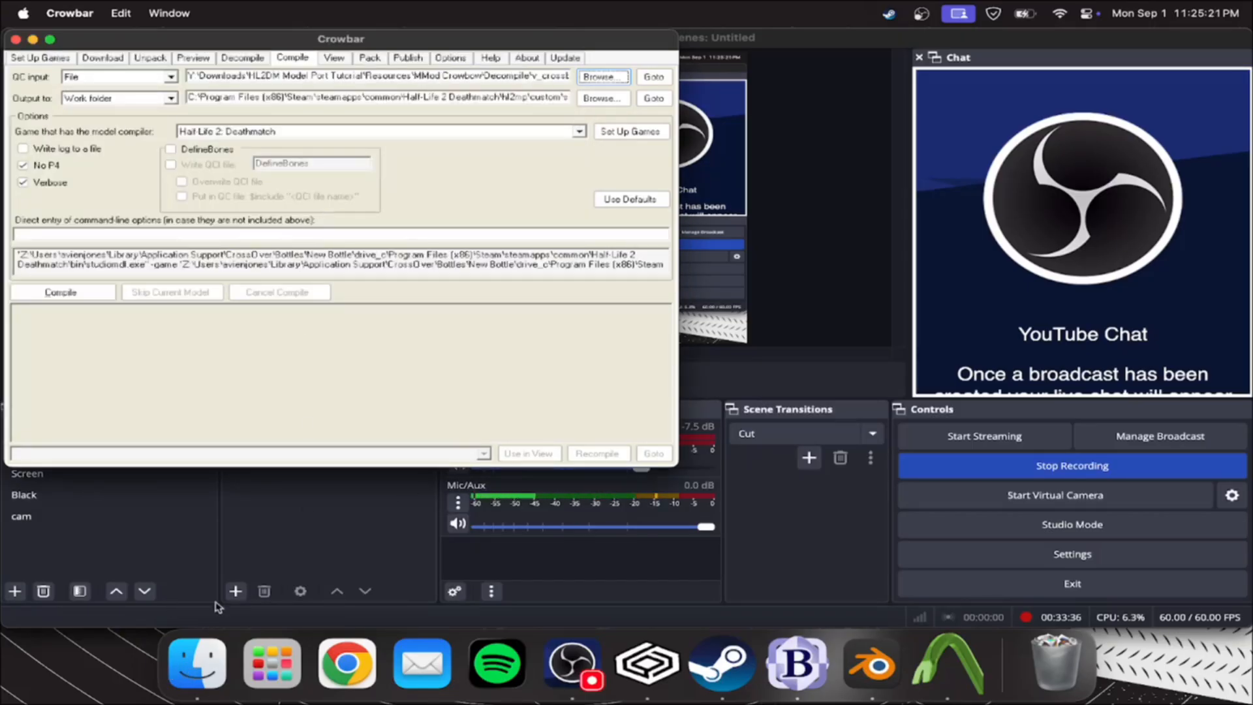
Switch to Finder and look inside mmodcrossbow in Half-Life 2 Deathmatch's hl2mp custom folder, returning to the custom folder
click(197, 662)
click(237, 111)
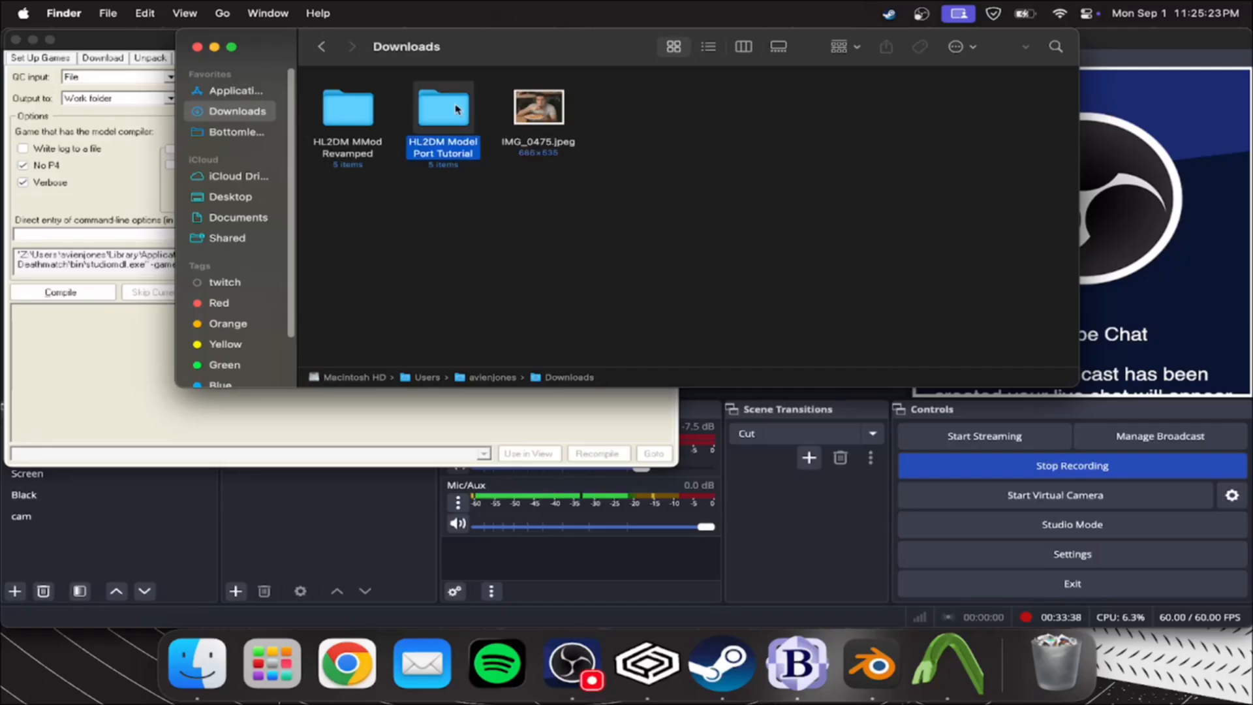
double_click(457, 109)
double_click(460, 112)
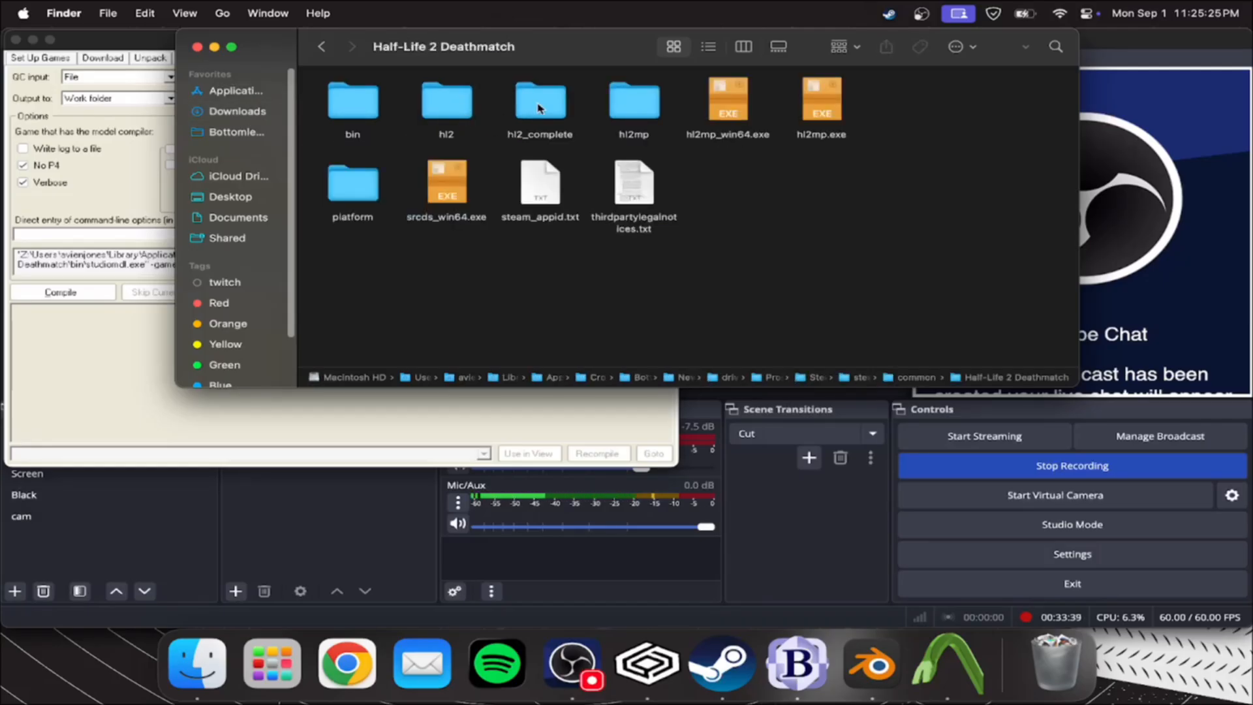
double_click(607, 111)
double_click(623, 106)
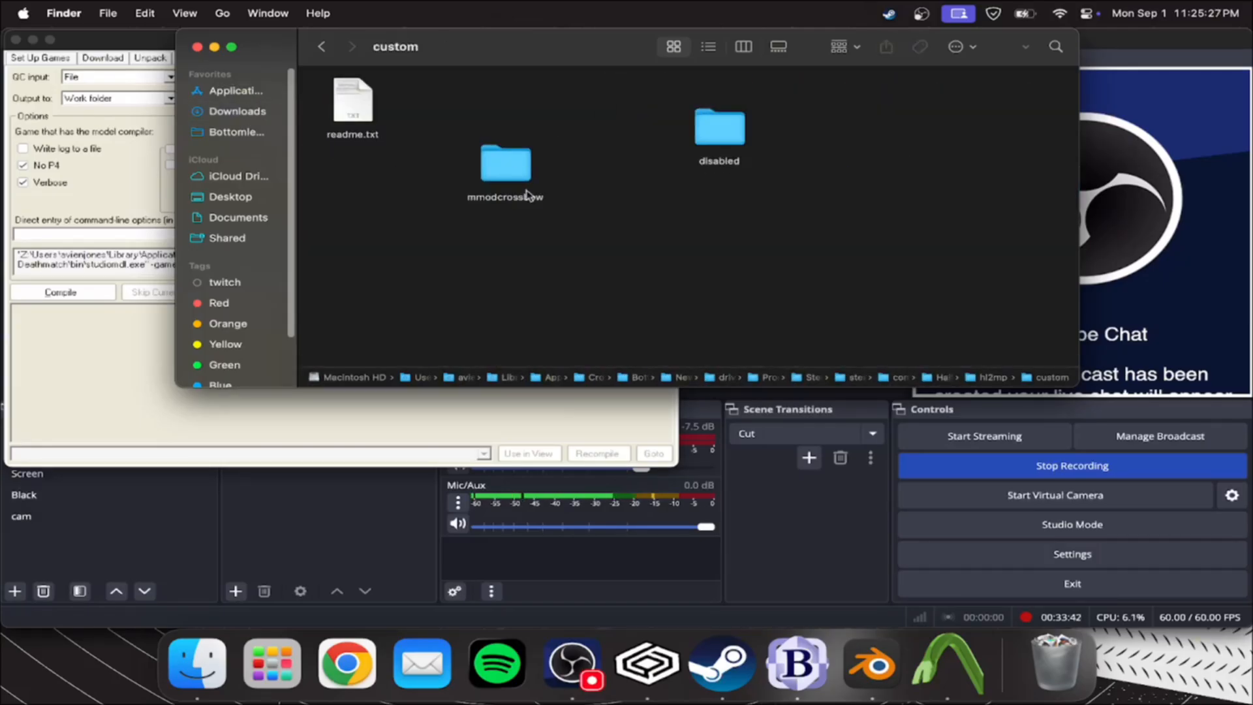
double_click(526, 171)
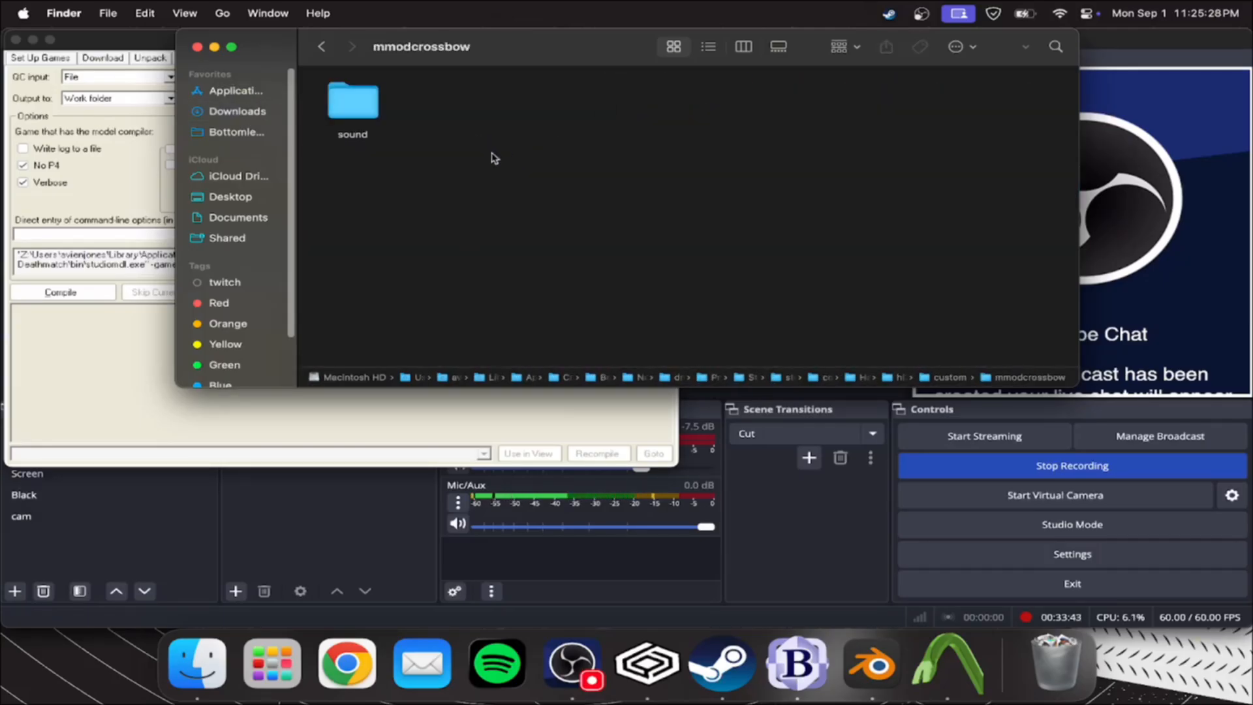
click(321, 47)
Place the Finder window clear of Crowbar's path fields and check that Crowbar's output path points to custom\mmodcrossbow
drag(438, 52, 740, 146)
drag(807, 257, 298, 98)
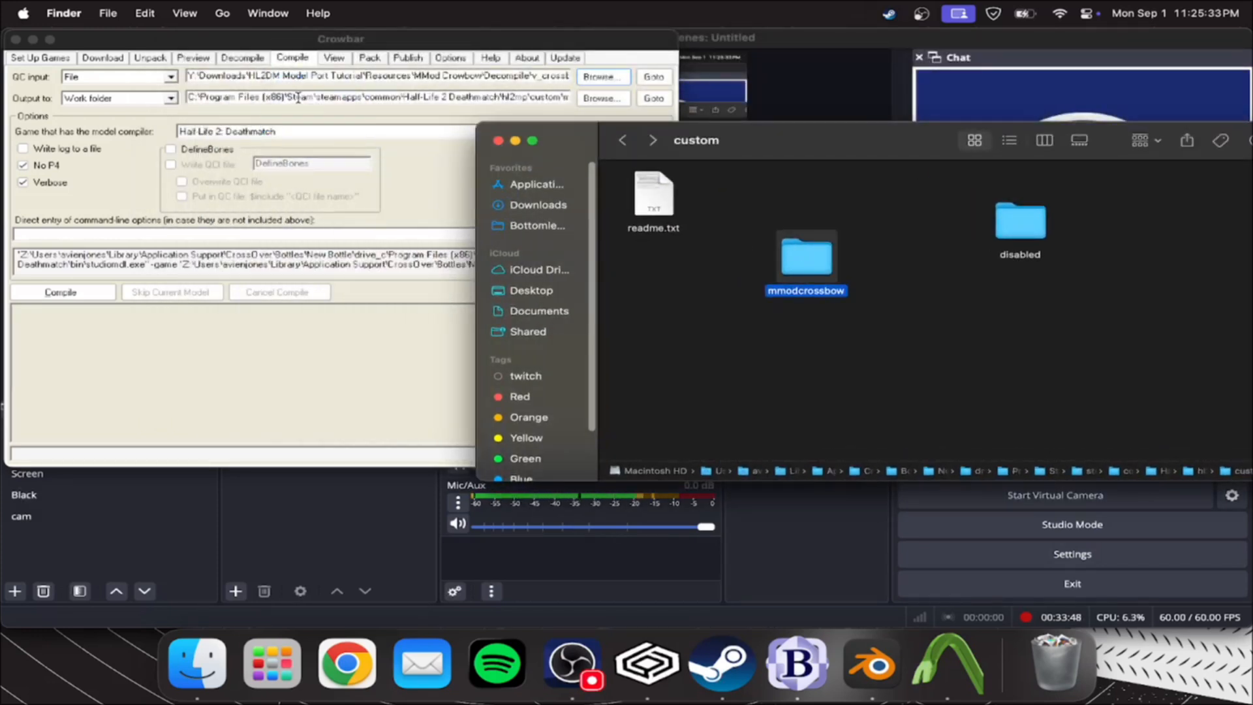
click(491, 98)
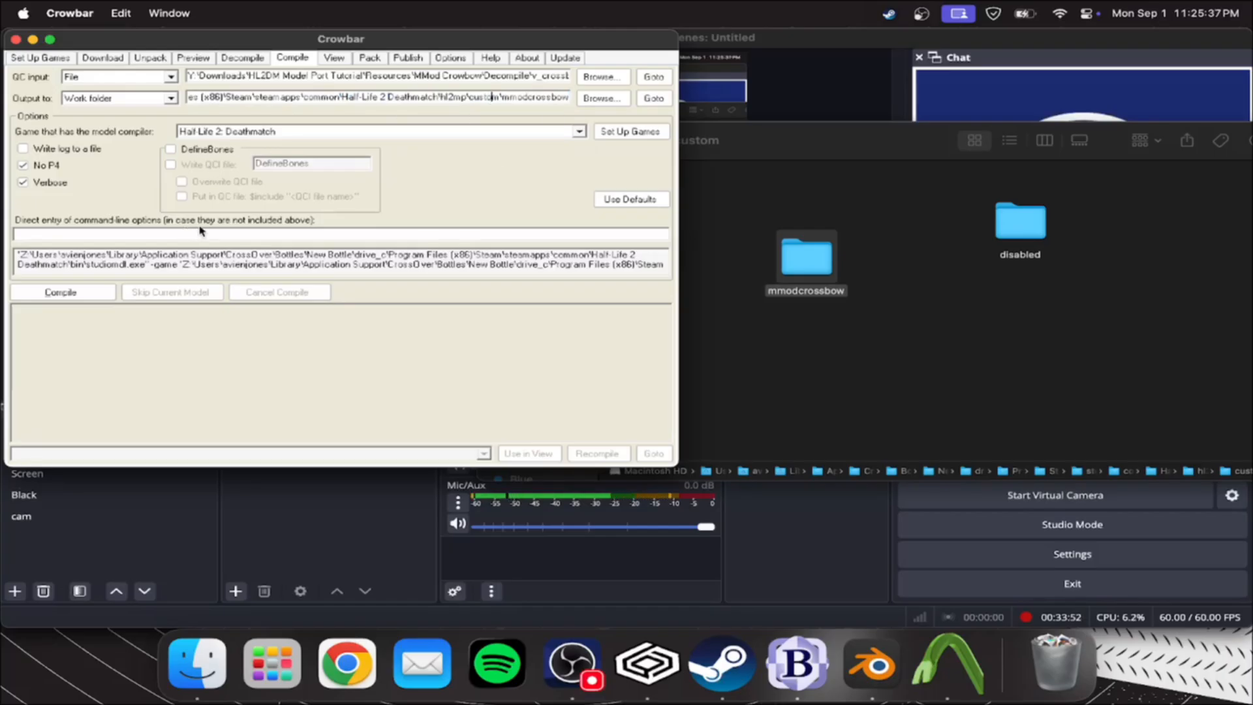
Open the mmodcrossbow folder and move its sound folder to the Trash
double_click(786, 252)
click(633, 198)
double_click(633, 197)
key(super+bracketleft)
mouse_move(657, 190)
mouse_down()
mouse_move(844, 449)
mouse_move(1044, 660)
mouse_move(653, 201)
mouse_up()
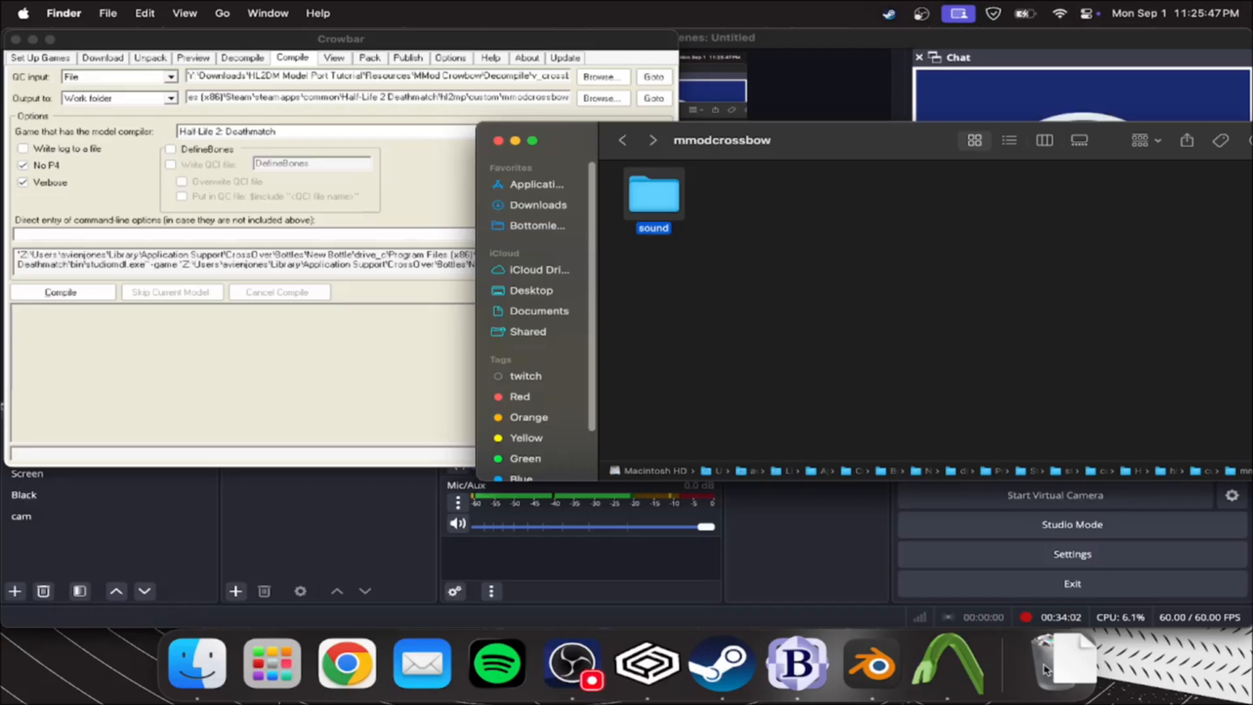
drag(1091, 671, 1087, 669)
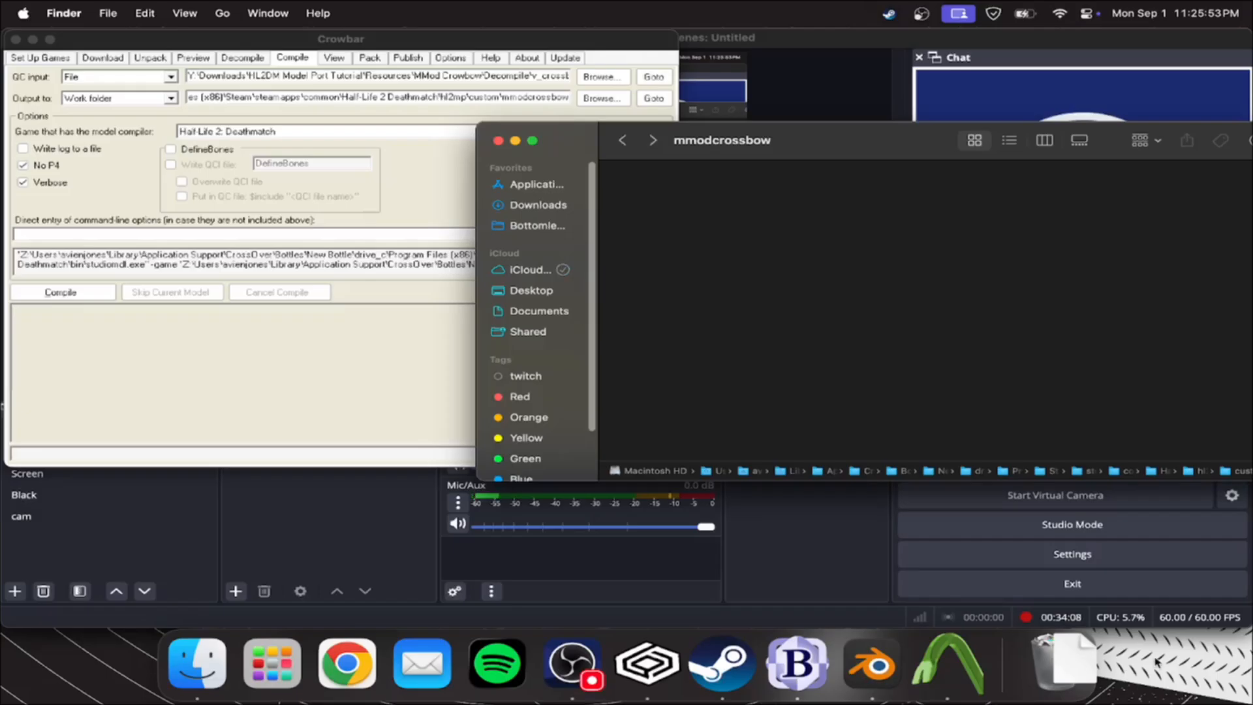
Compile v_crossbow.qc in Crowbar with the mmodcrossbow folder beside it, and move the generated models folder to the Trash
click(368, 366)
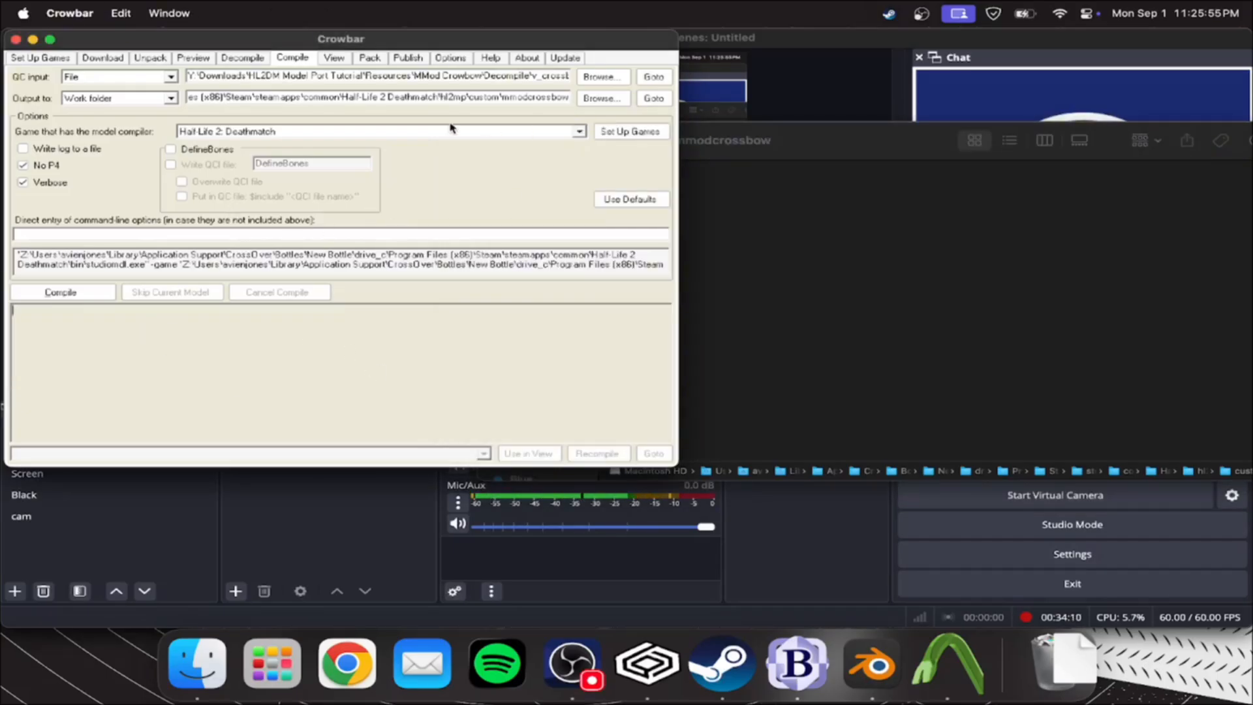
click(788, 167)
drag(716, 139, 934, 74)
click(121, 352)
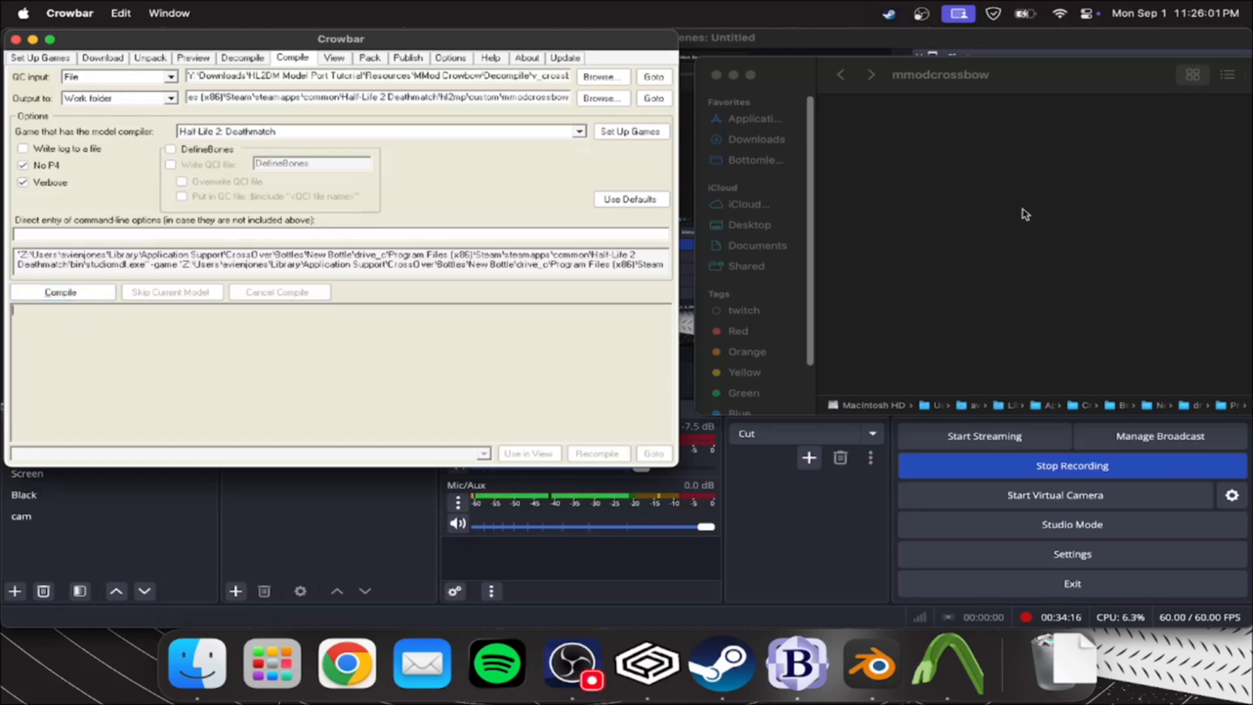
click(90, 292)
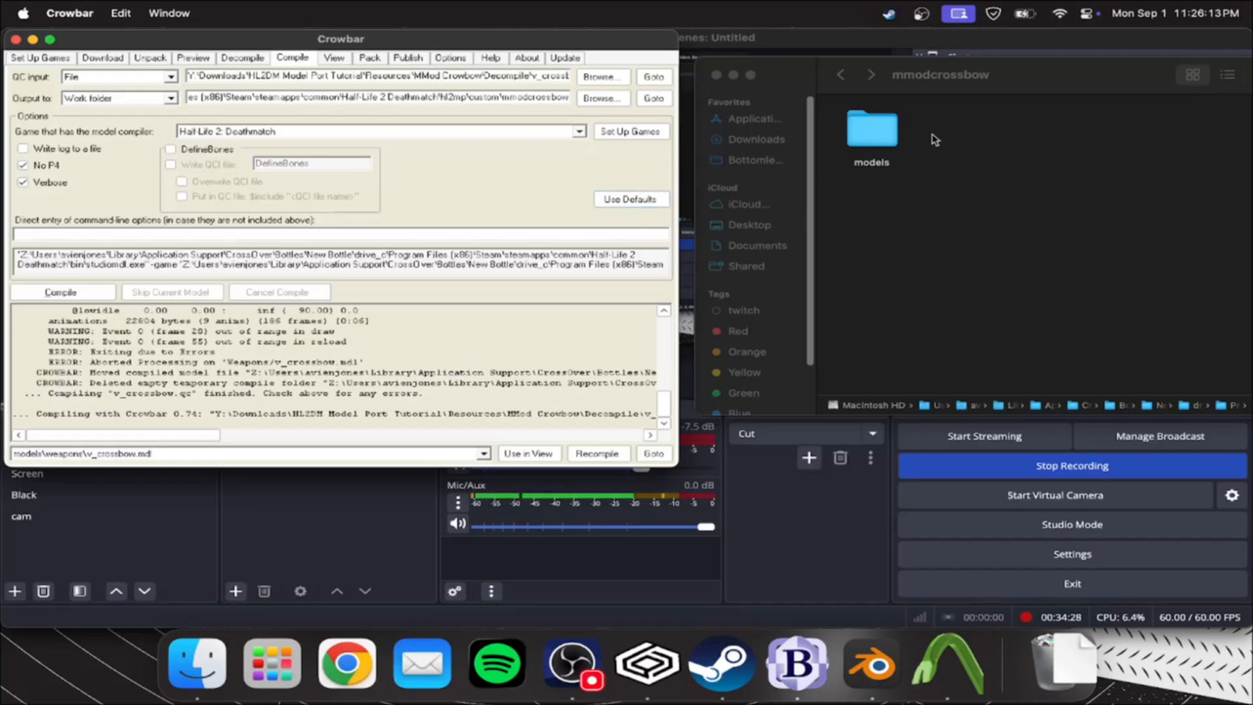
right_click(873, 133)
click(935, 167)
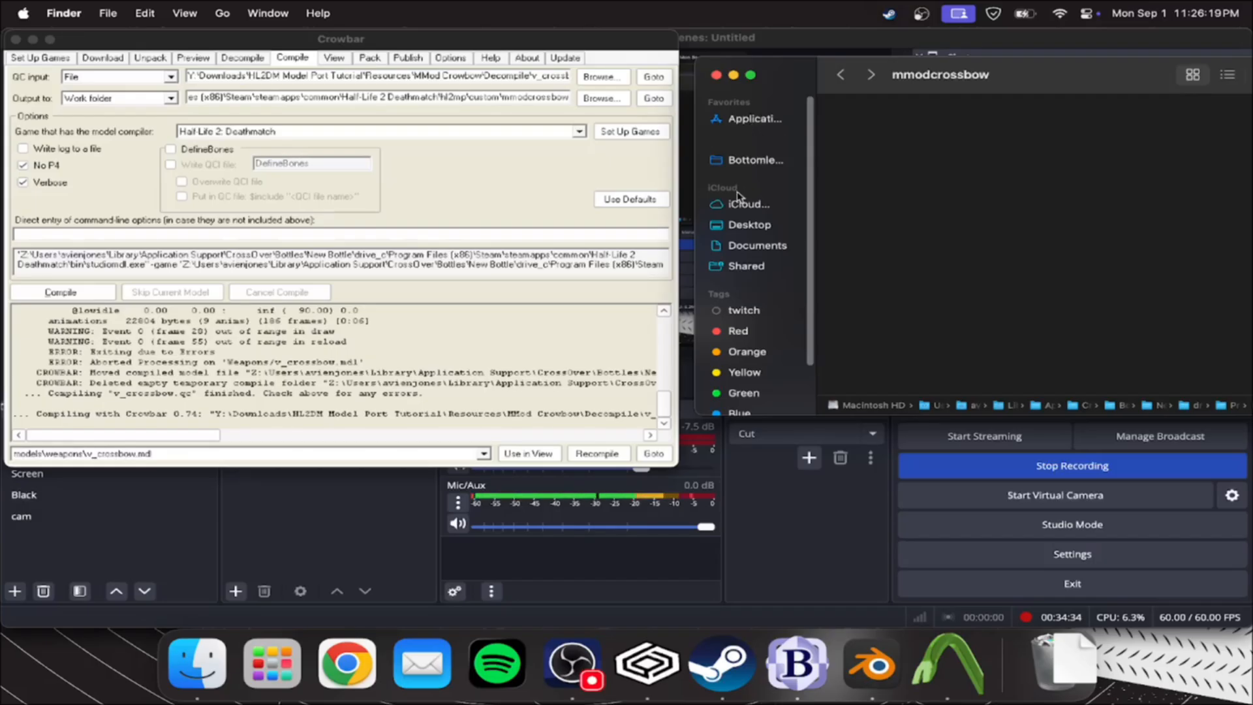
Open v_crossbow.qc in BBEdit from the MMod Crowbow Decompile/v_crossbow folder of the HL2DM Model Port Tutorial resources
drag(1000, 405, 928, 87)
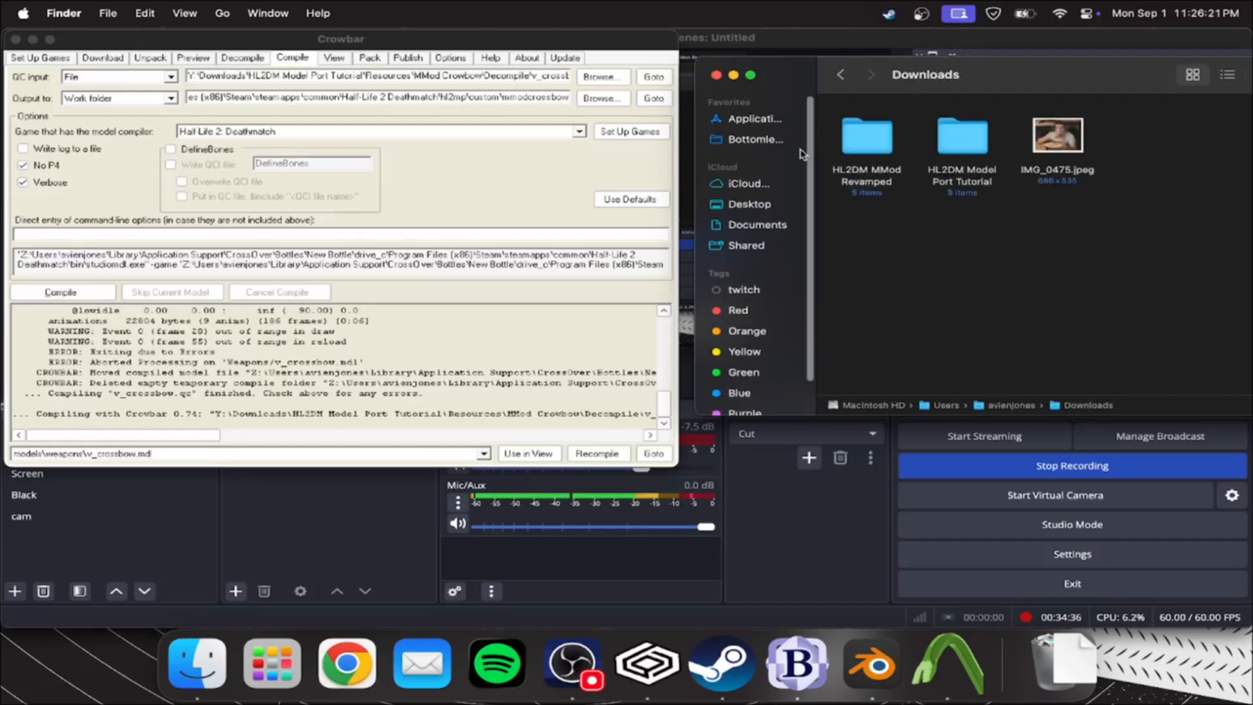
click(756, 139)
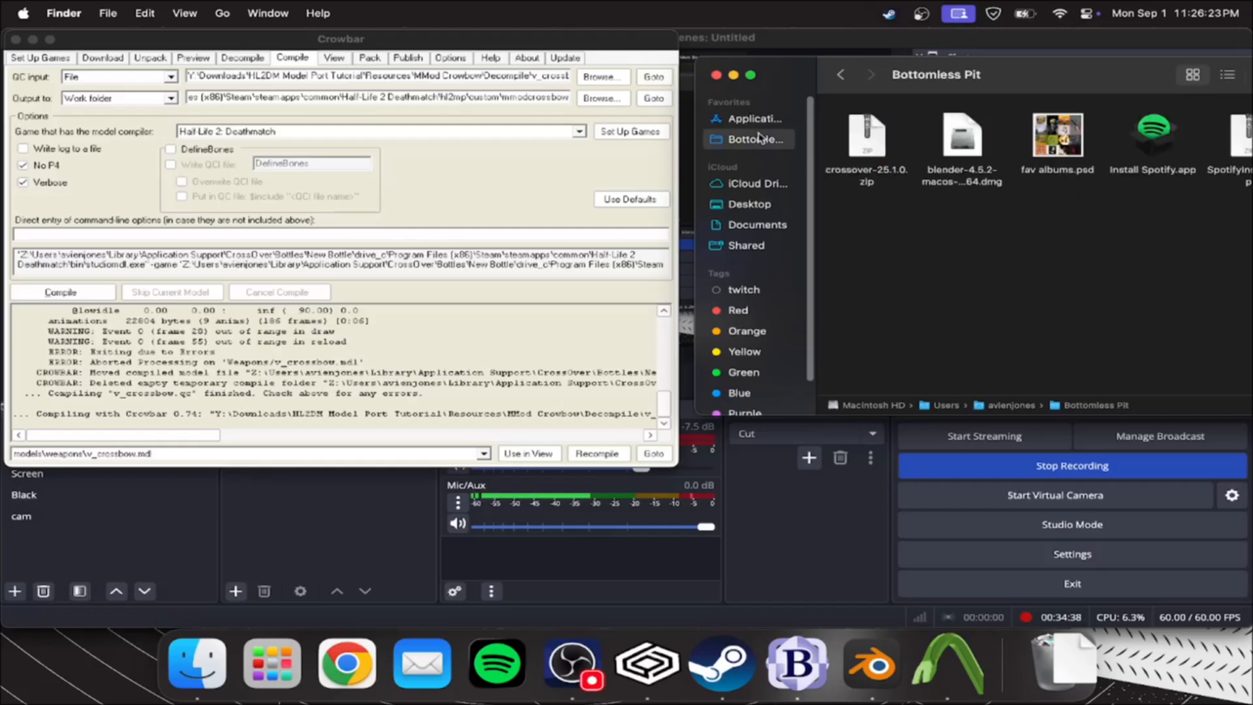
drag(946, 83, 483, 188)
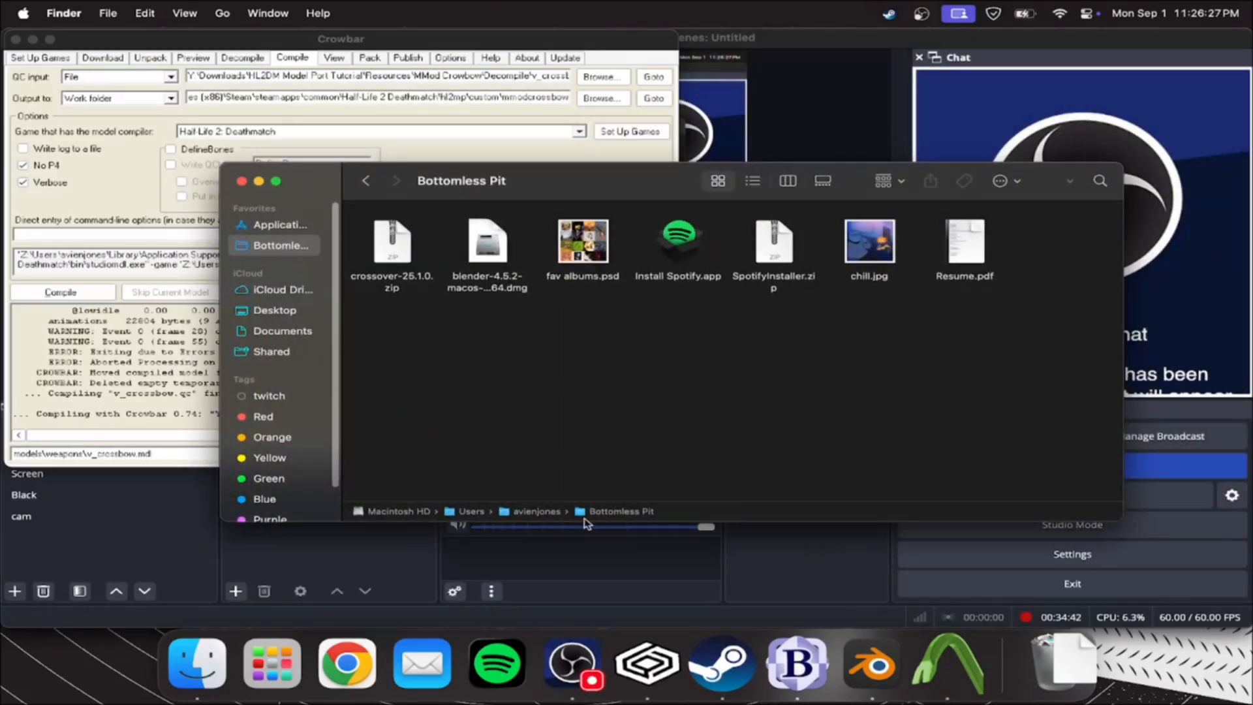
double_click(558, 514)
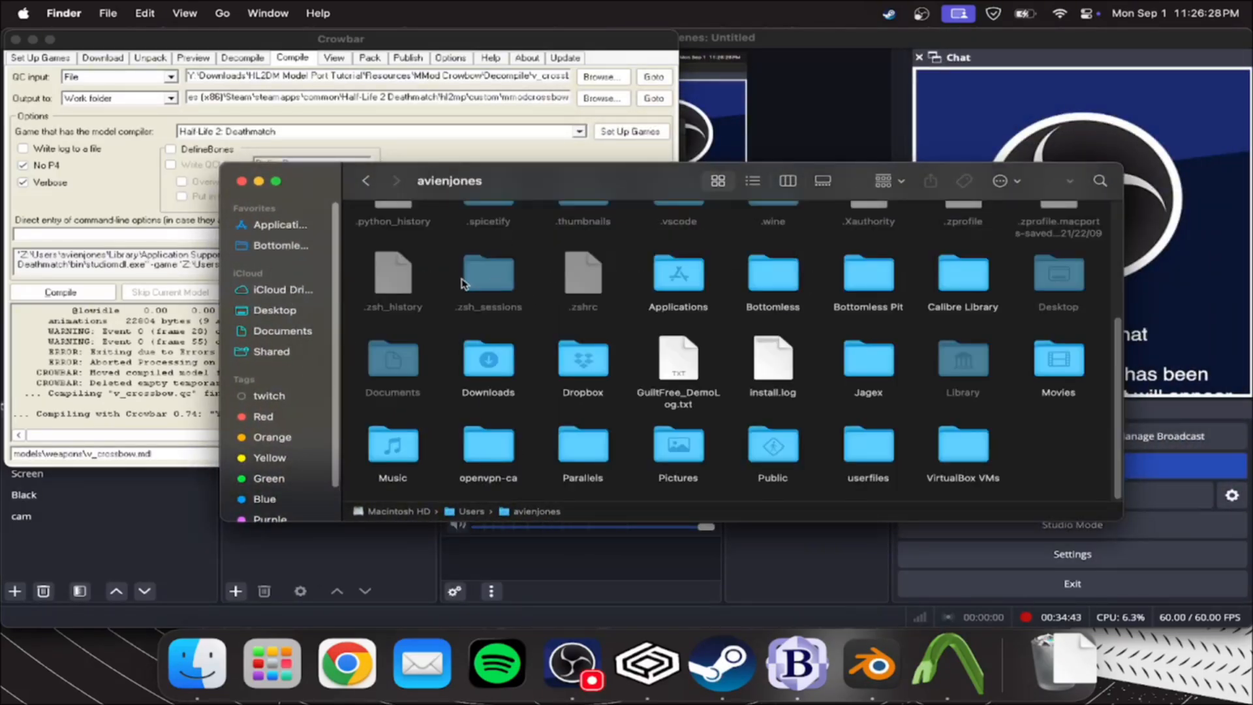
double_click(491, 360)
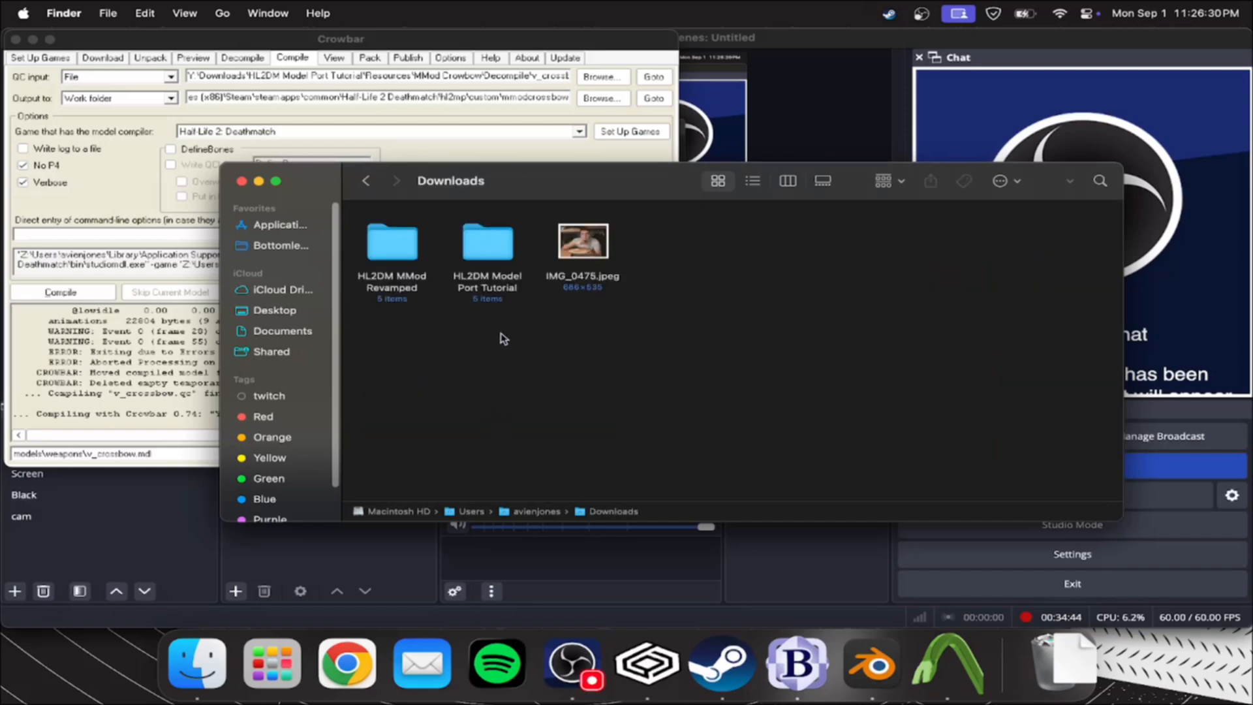
double_click(488, 242)
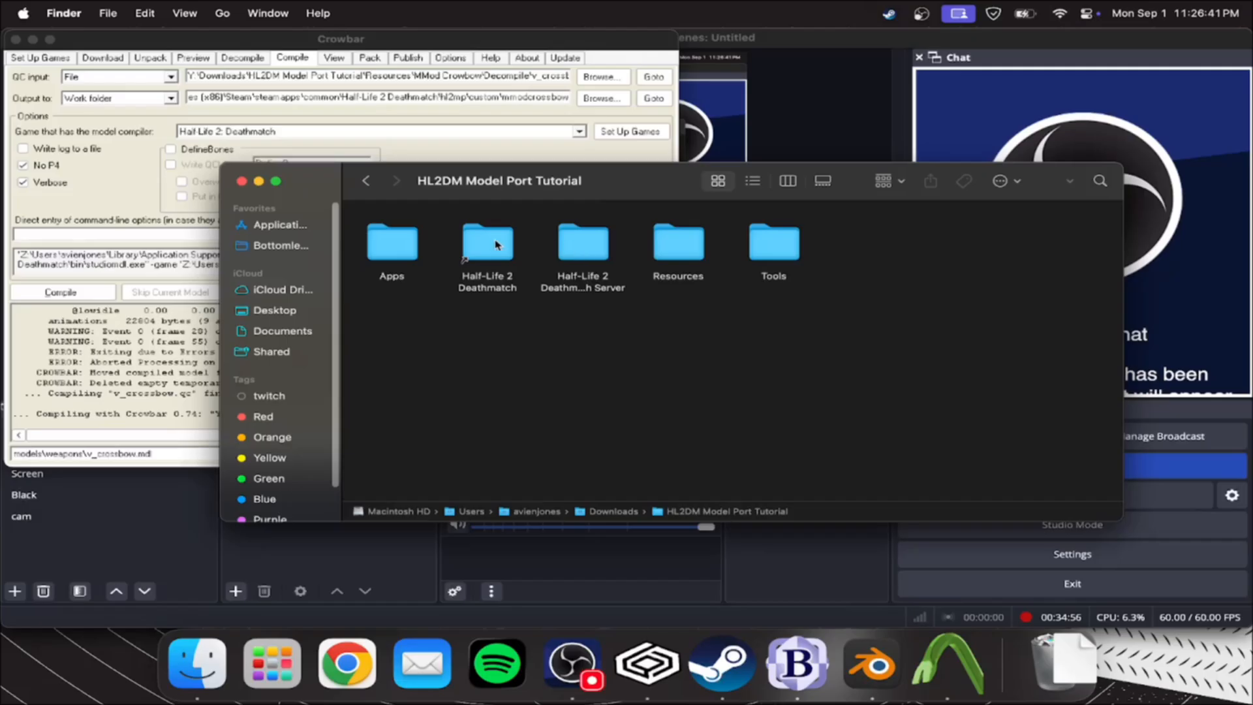
double_click(692, 246)
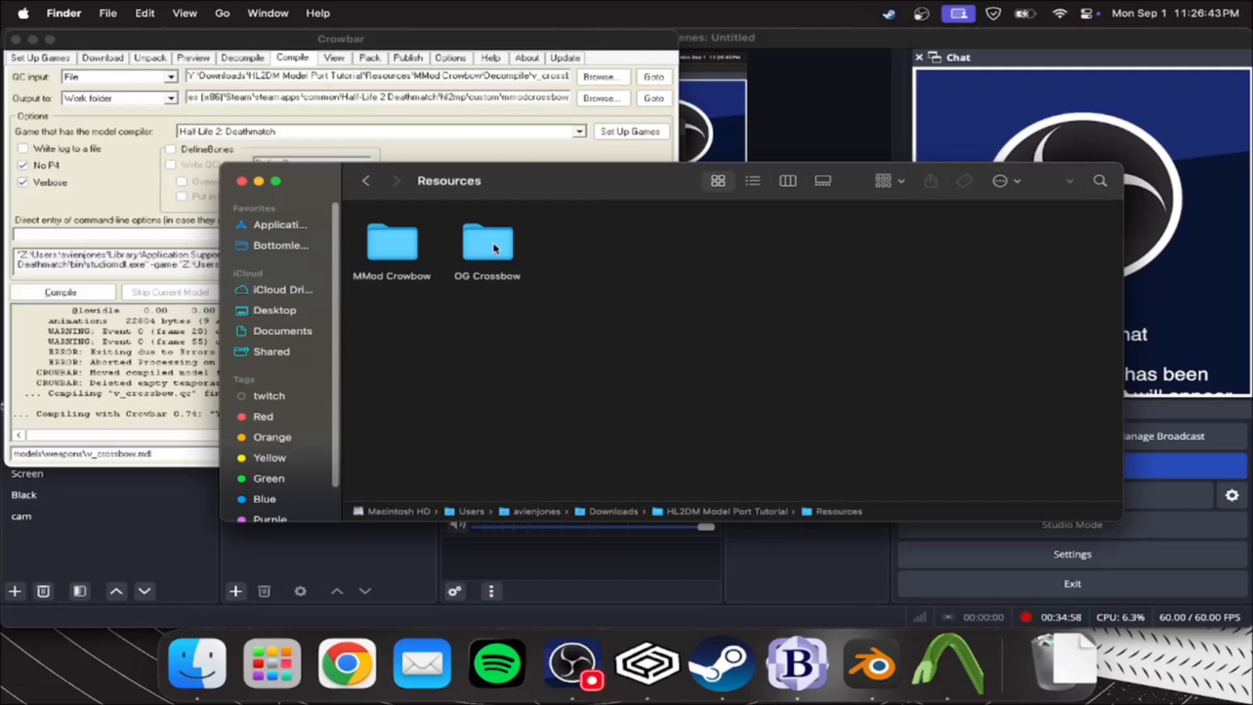
double_click(432, 251)
double_click(456, 323)
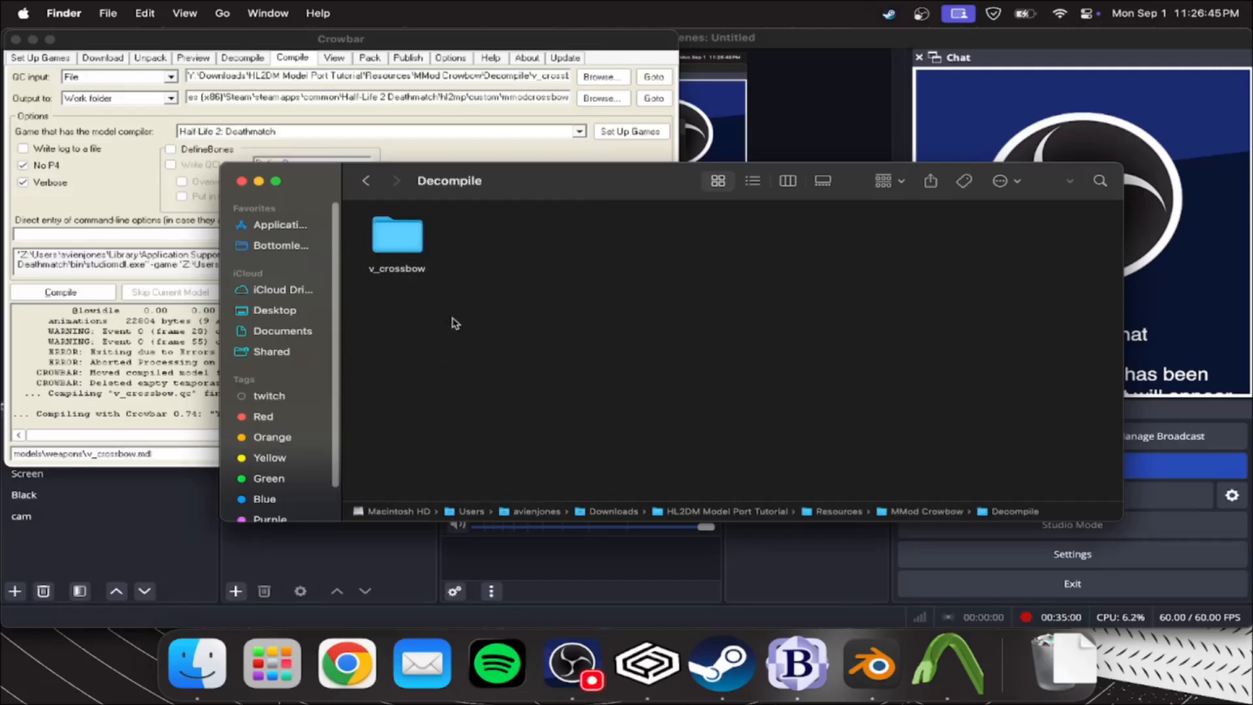
double_click(428, 248)
double_click(676, 236)
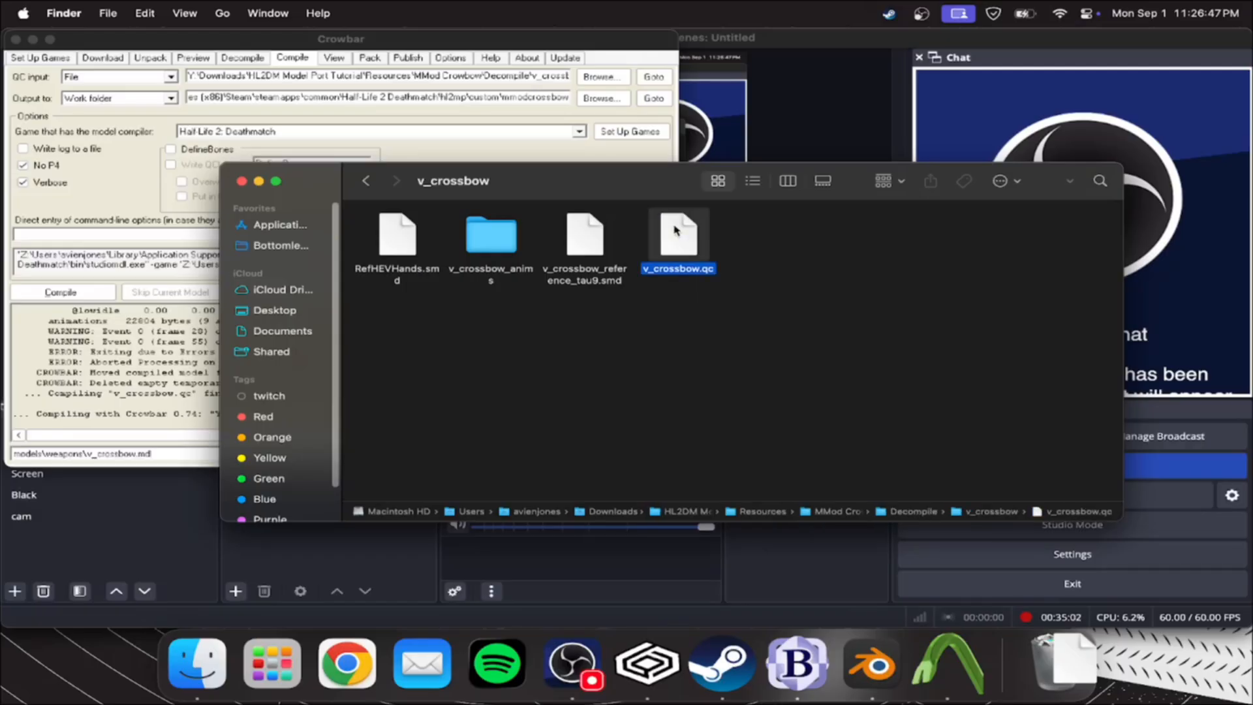
Examine the draw sequence's event lines in v_crossbow.qc and compare them with Crowbar's compile log
scroll(675, 280, down, 5)
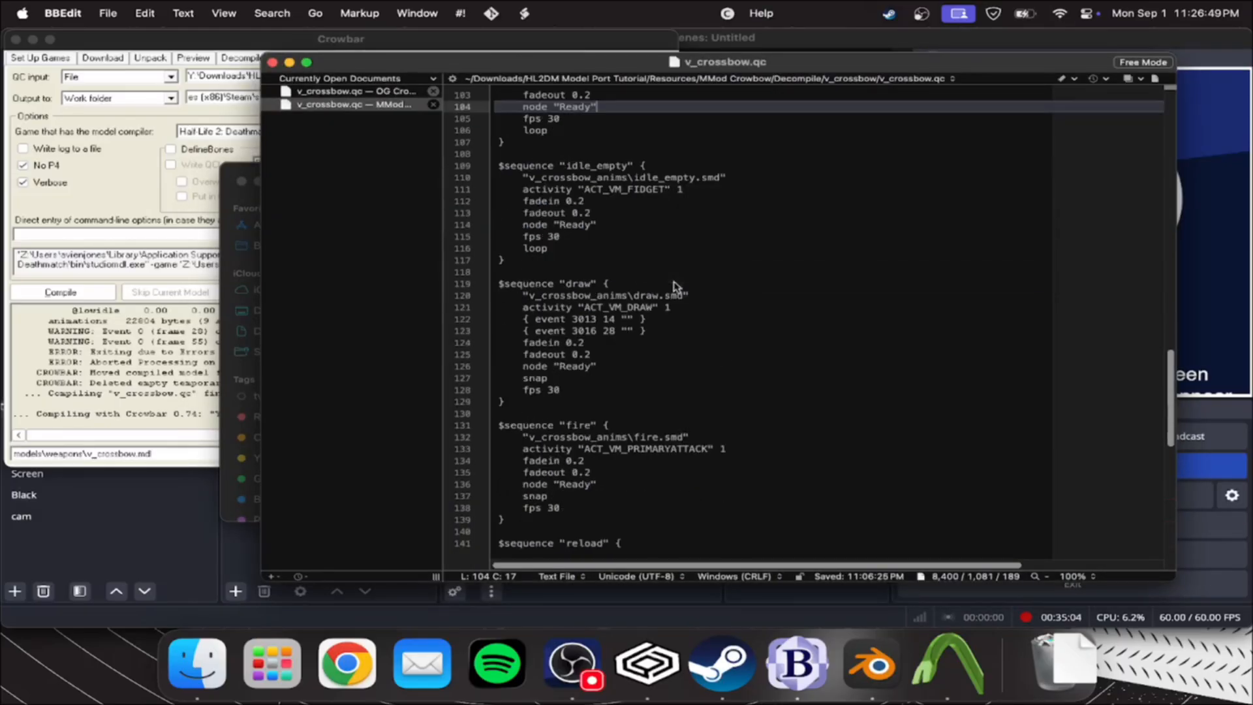
scroll(575, 251, up, 10)
scroll(548, 229, down, 8)
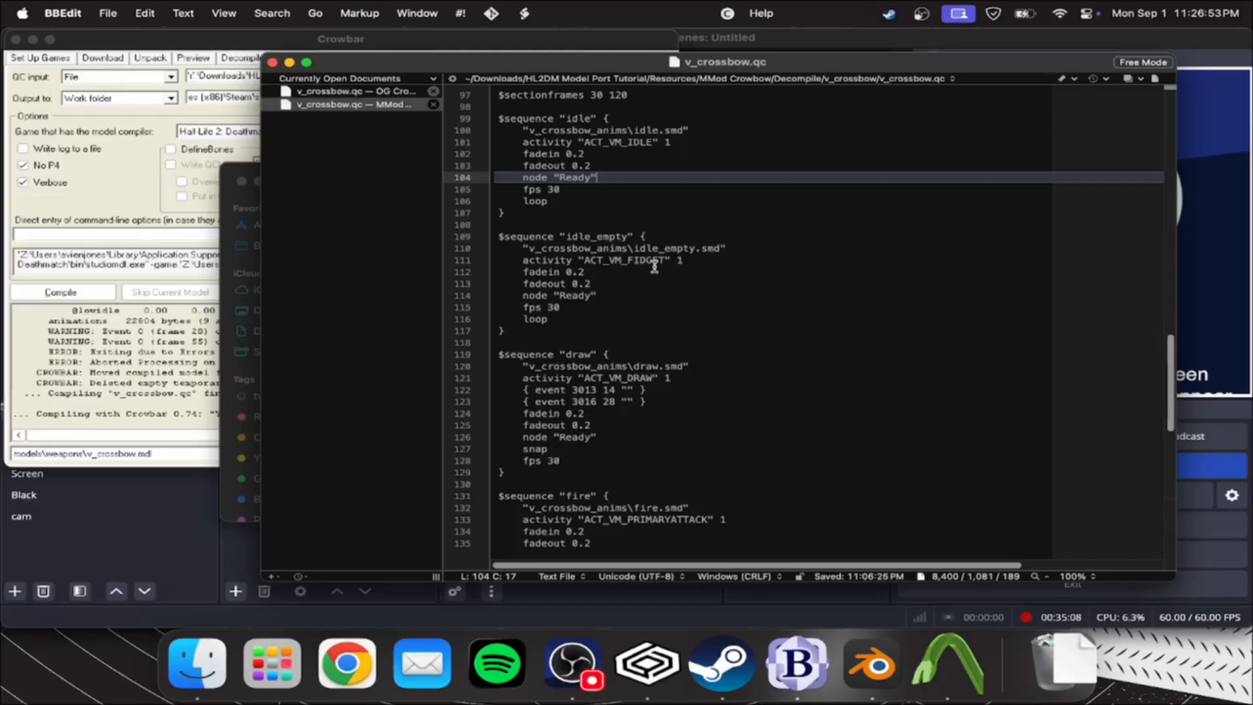
scroll(698, 273, down, 3)
scroll(704, 273, down, 2)
drag(666, 238, 505, 239)
click(113, 333)
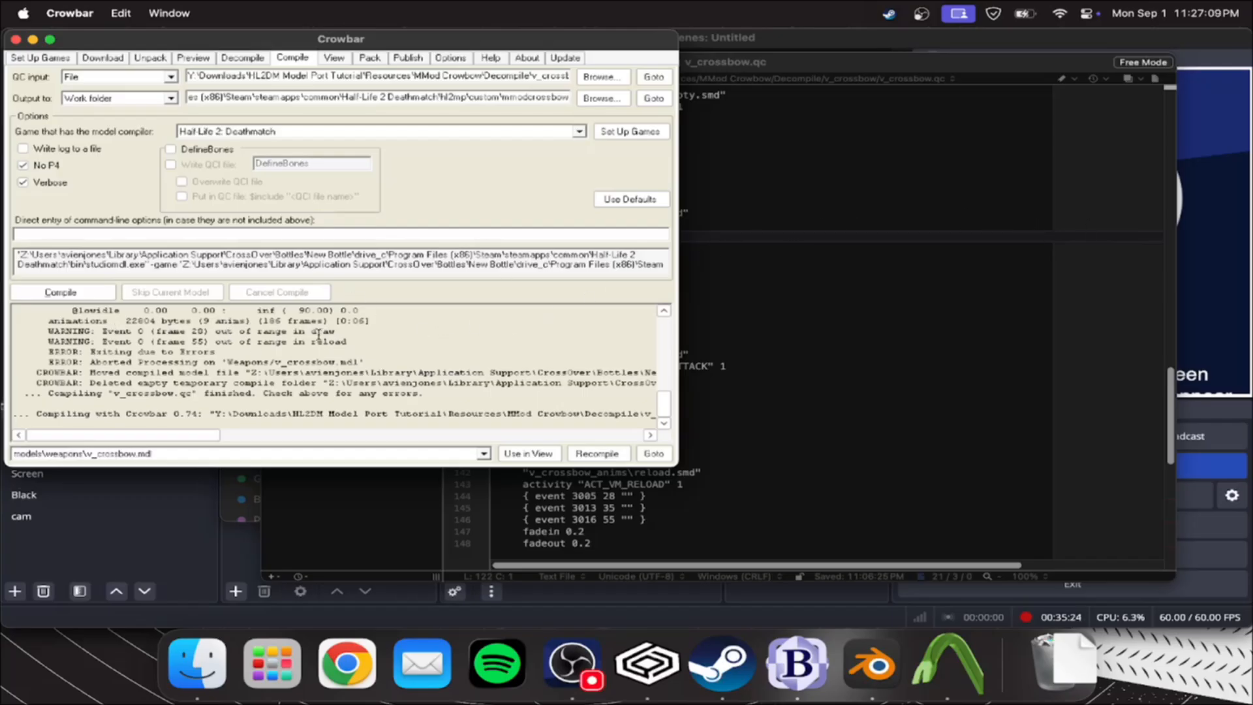
click(738, 308)
click(670, 239)
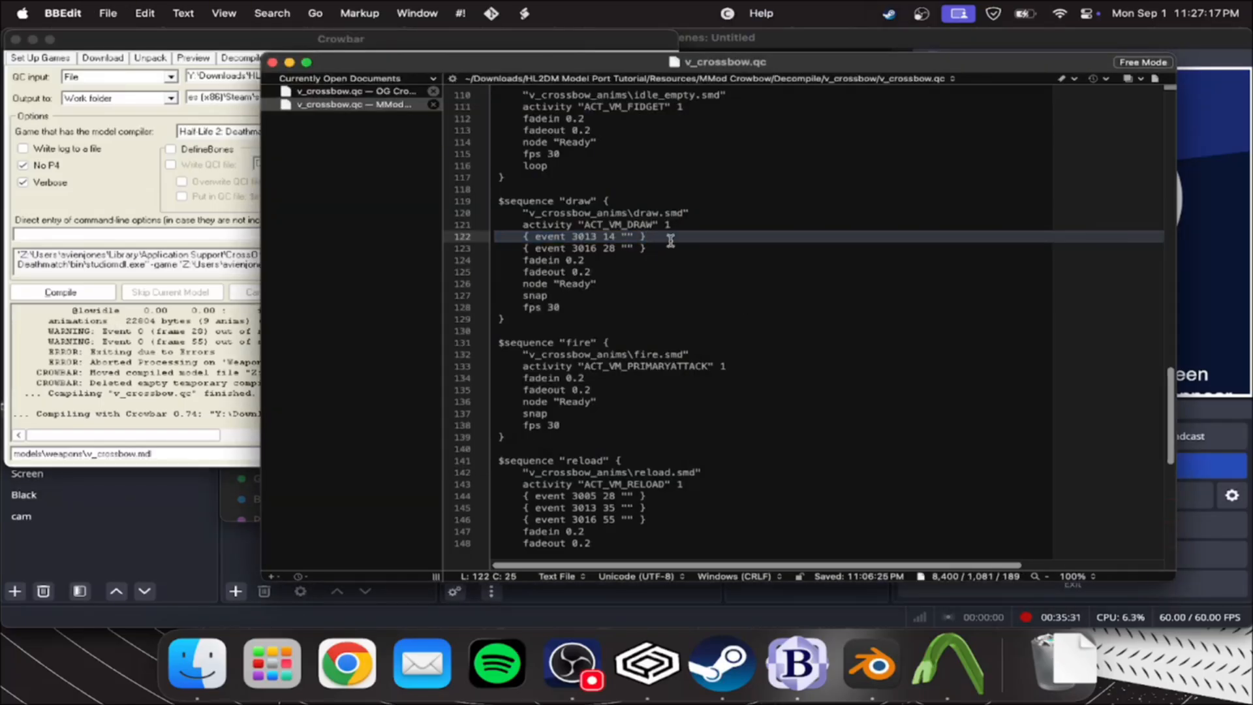
Examine event numbers 3013 and 3016 and their frame values in the draw sequence of v_crossbow.qc
drag(672, 248, 481, 239)
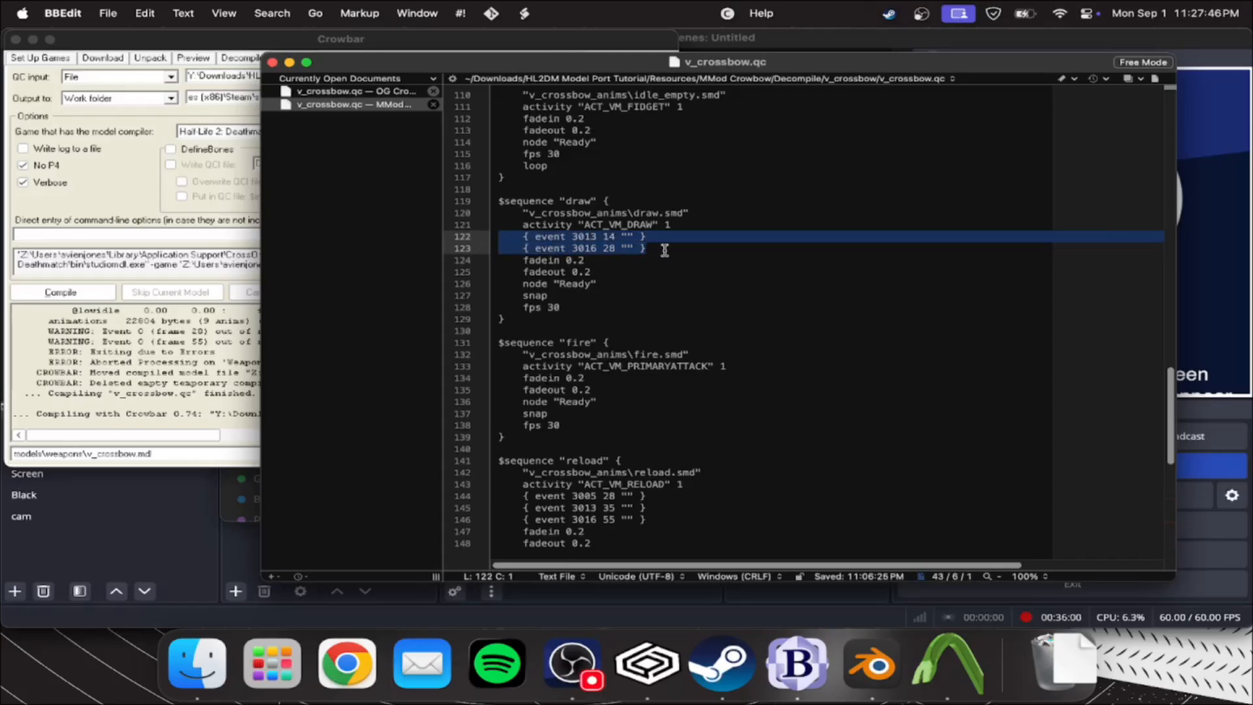
click(631, 236)
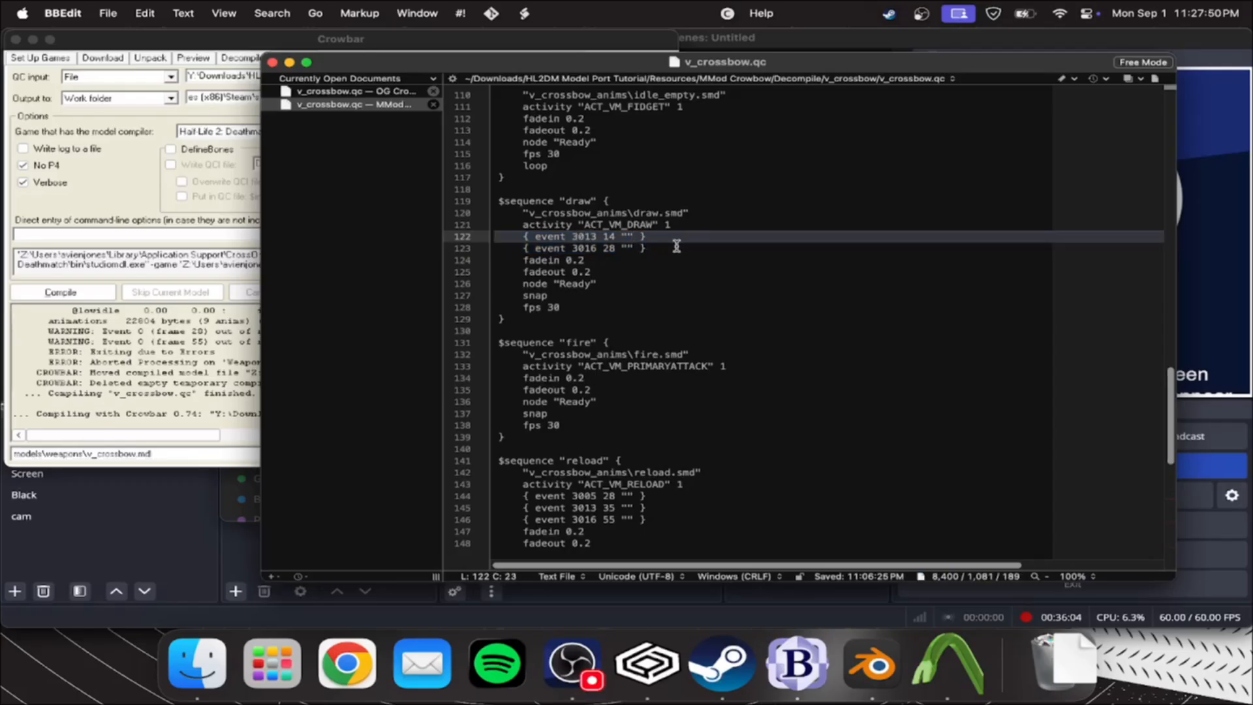
click(656, 248)
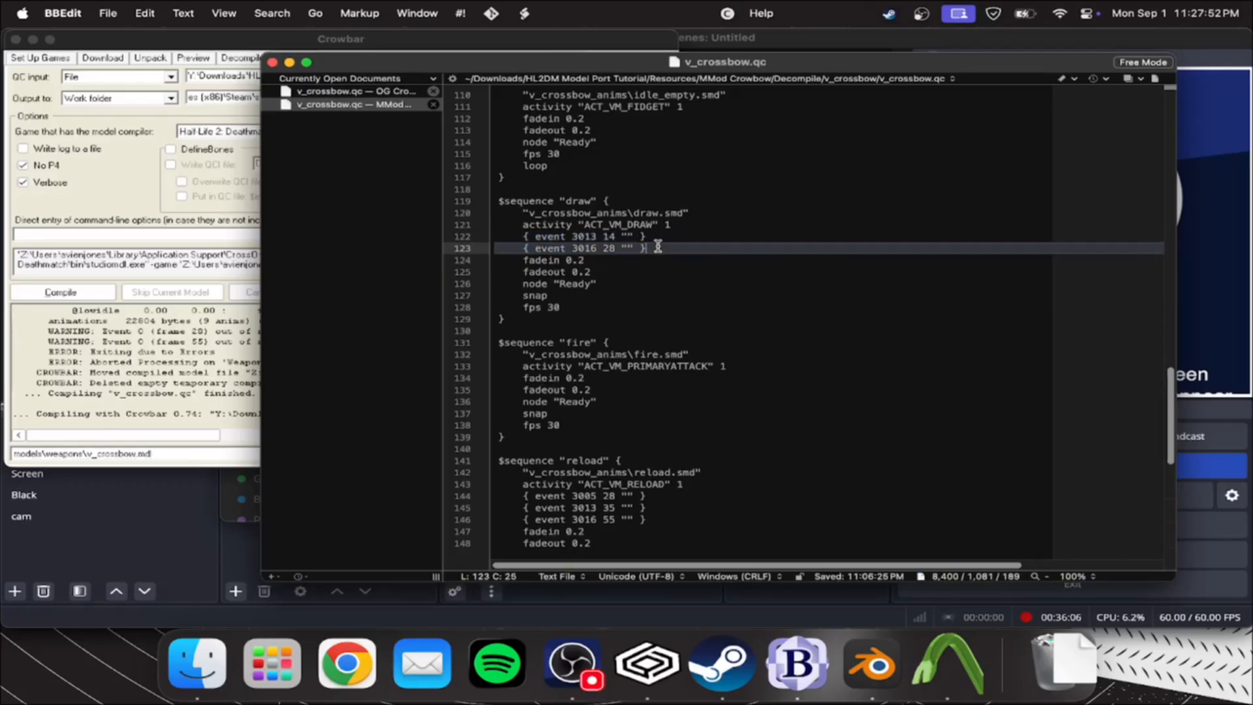
double_click(588, 236)
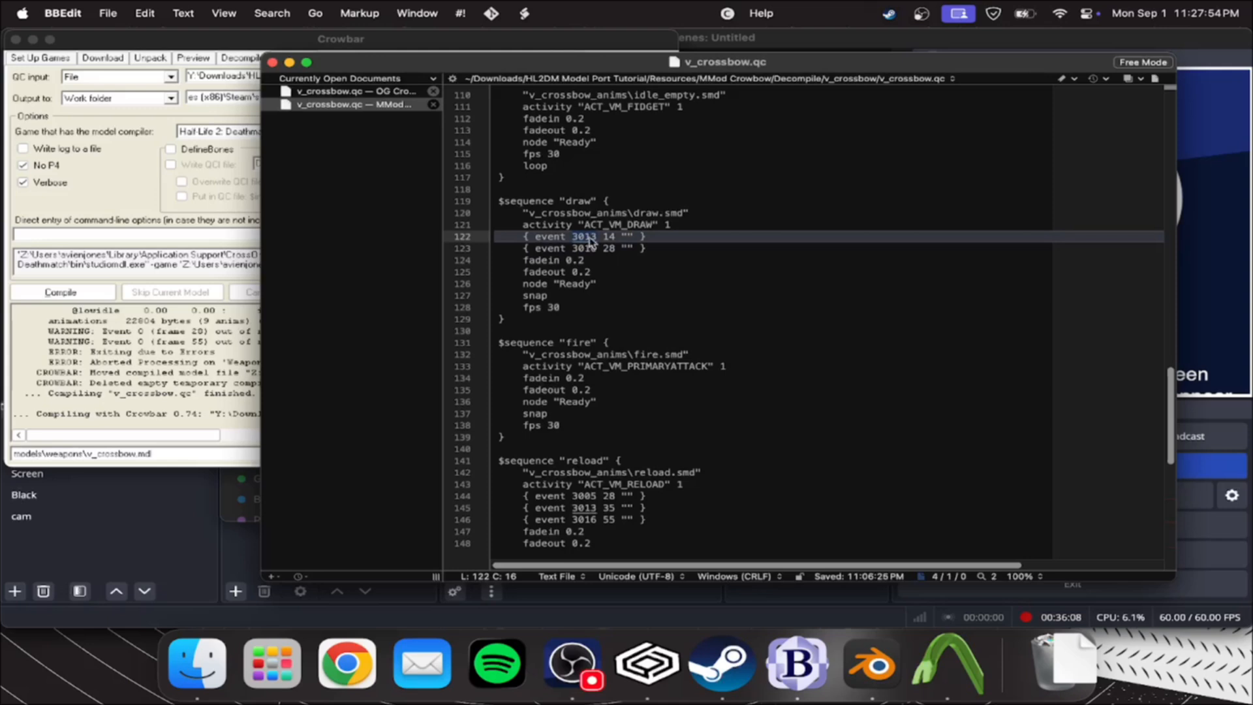
click(578, 260)
double_click(585, 249)
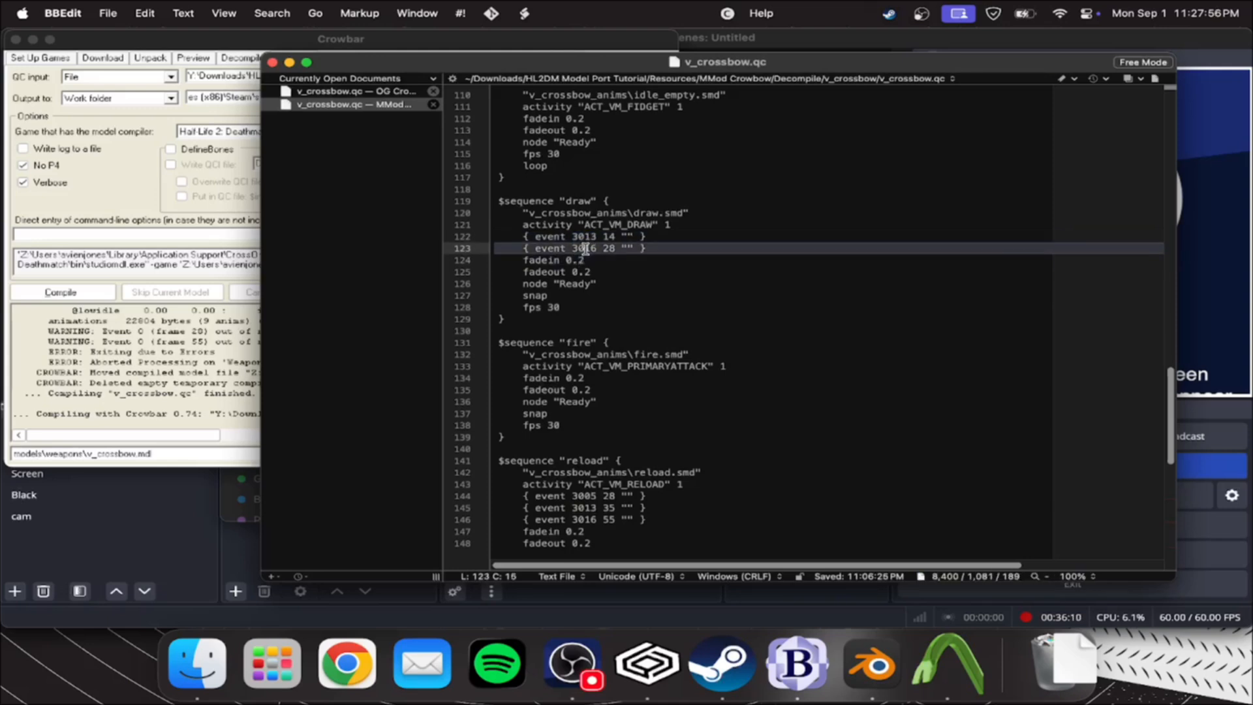
click(661, 246)
shift+drag(599, 237, 419, 236)
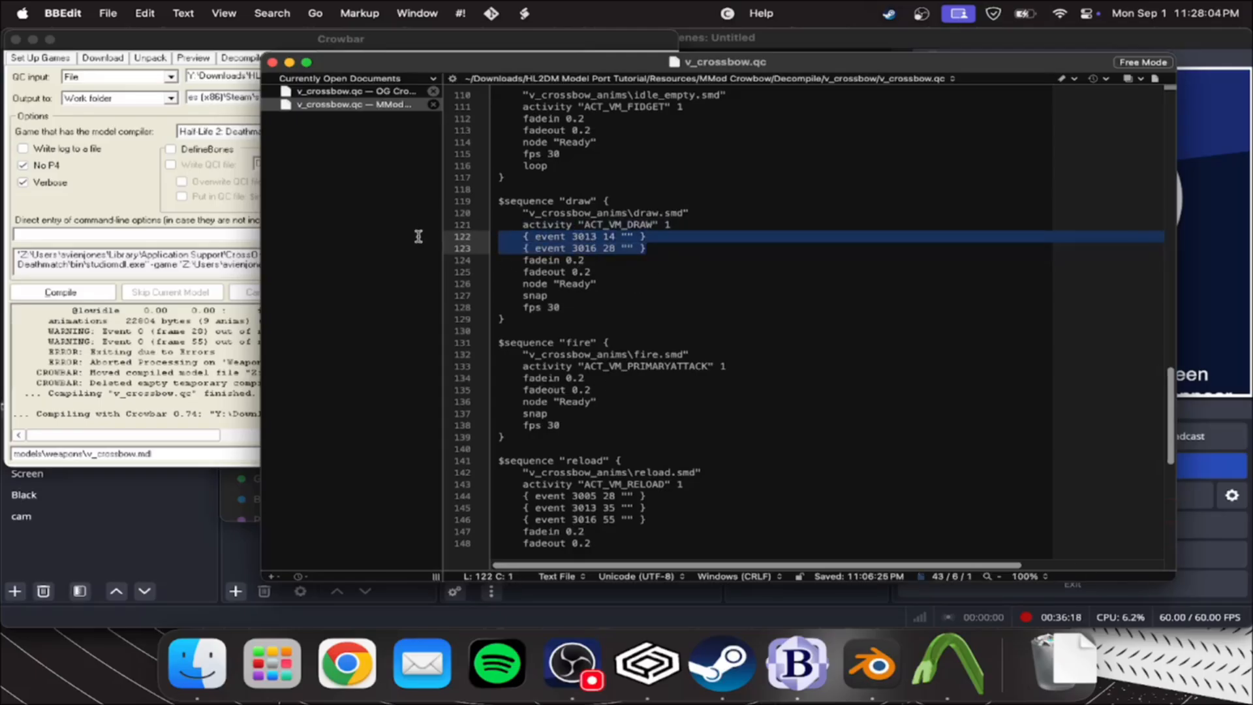
click(672, 244)
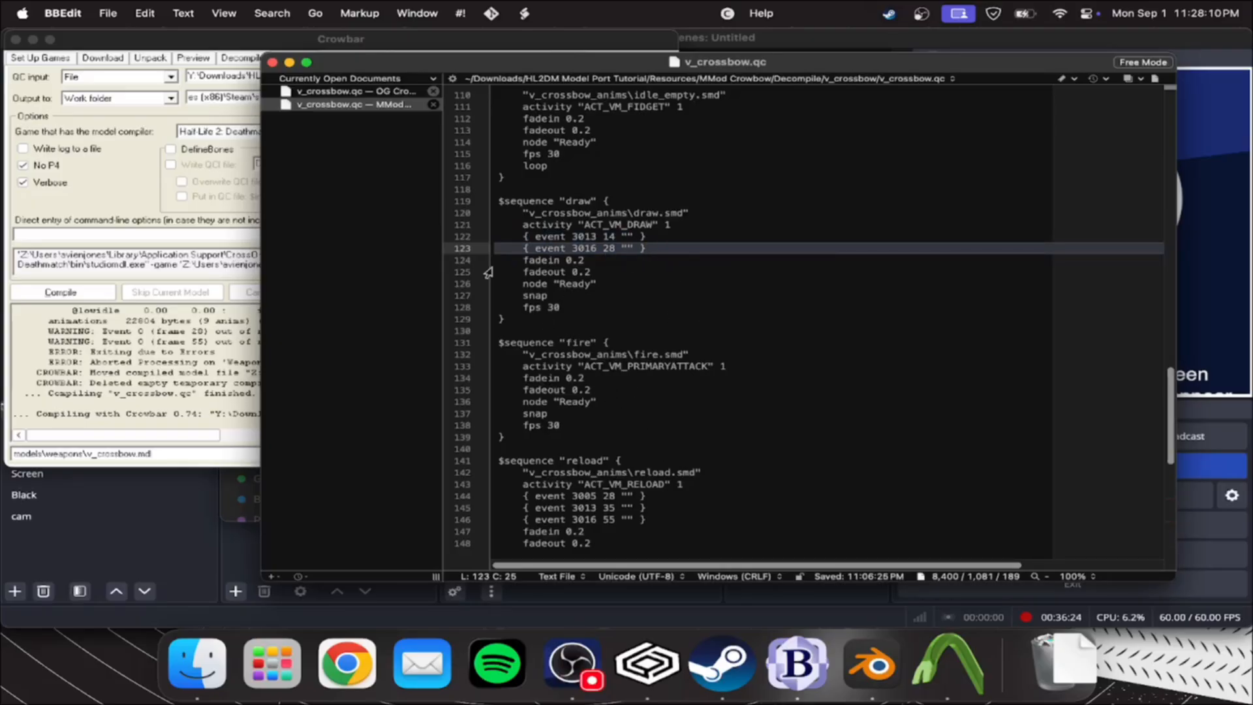
Recheck the compile log in Crowbar and switch to the MMod crossbow scene in Blender
click(118, 334)
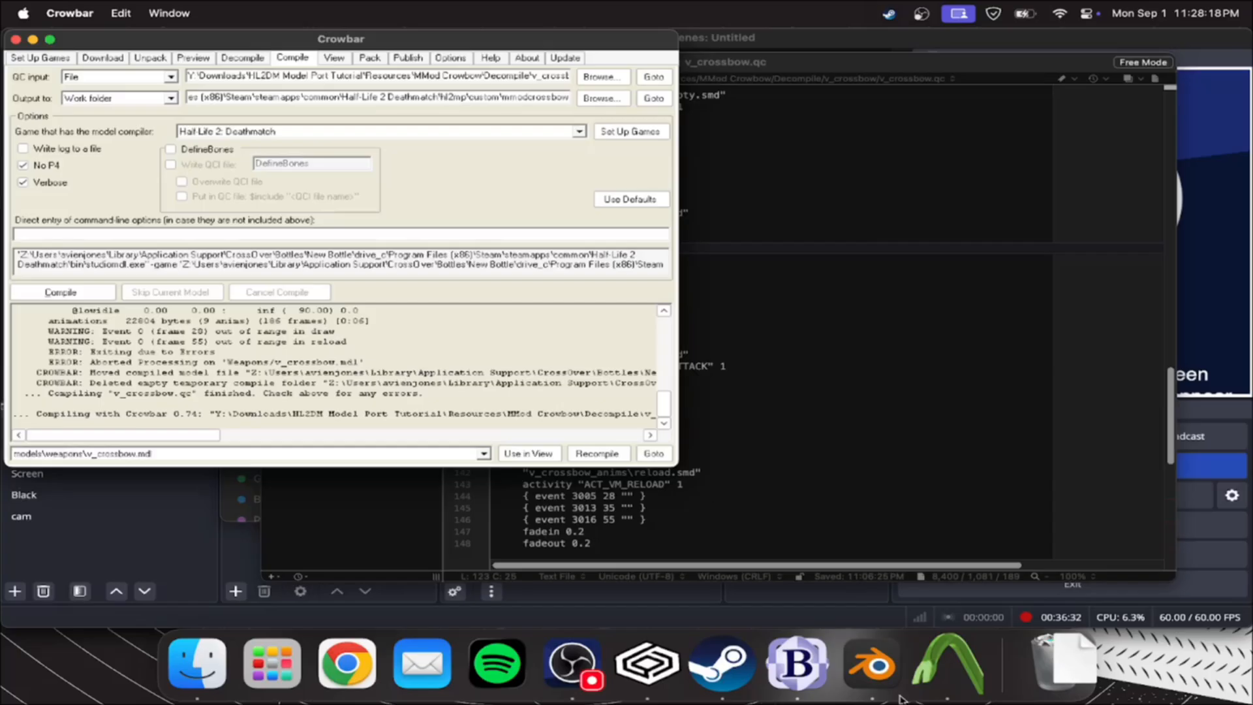
click(769, 466)
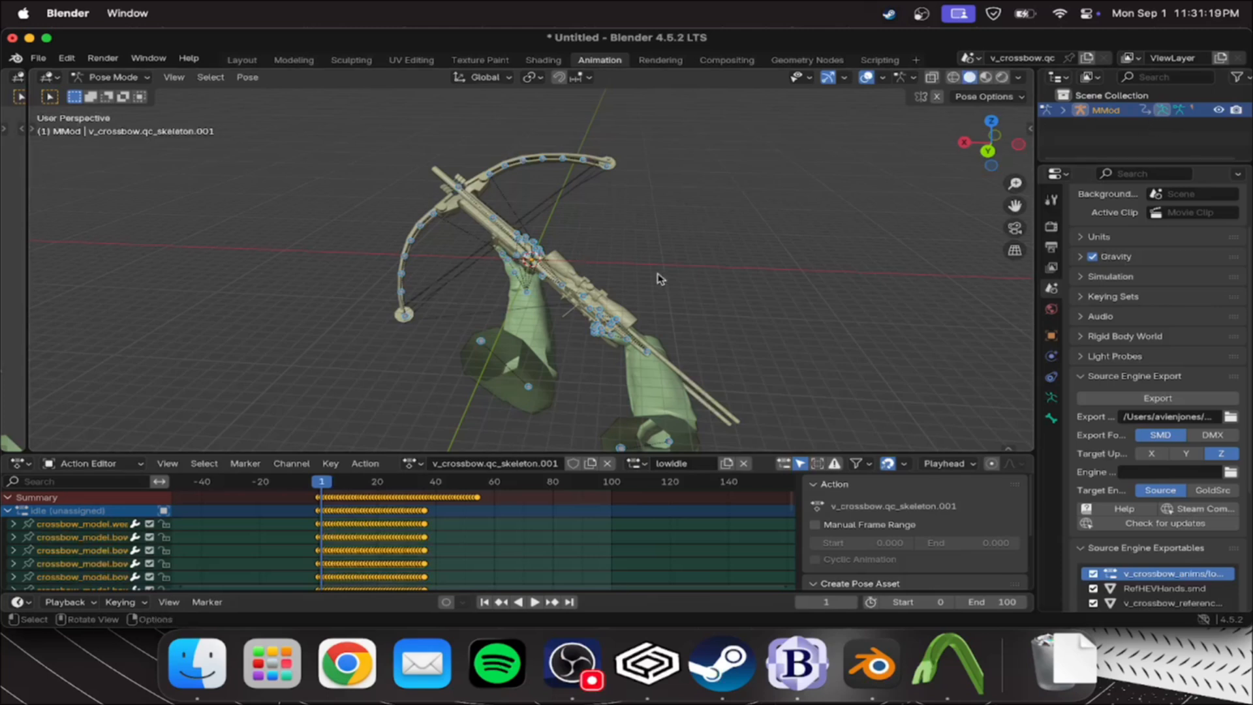
Select all bones of the MMod crossbow armature and switch the action slot from lowidle to draw
click(658, 280)
scroll(657, 279, down, 3)
middle_drag(620, 280, 583, 289)
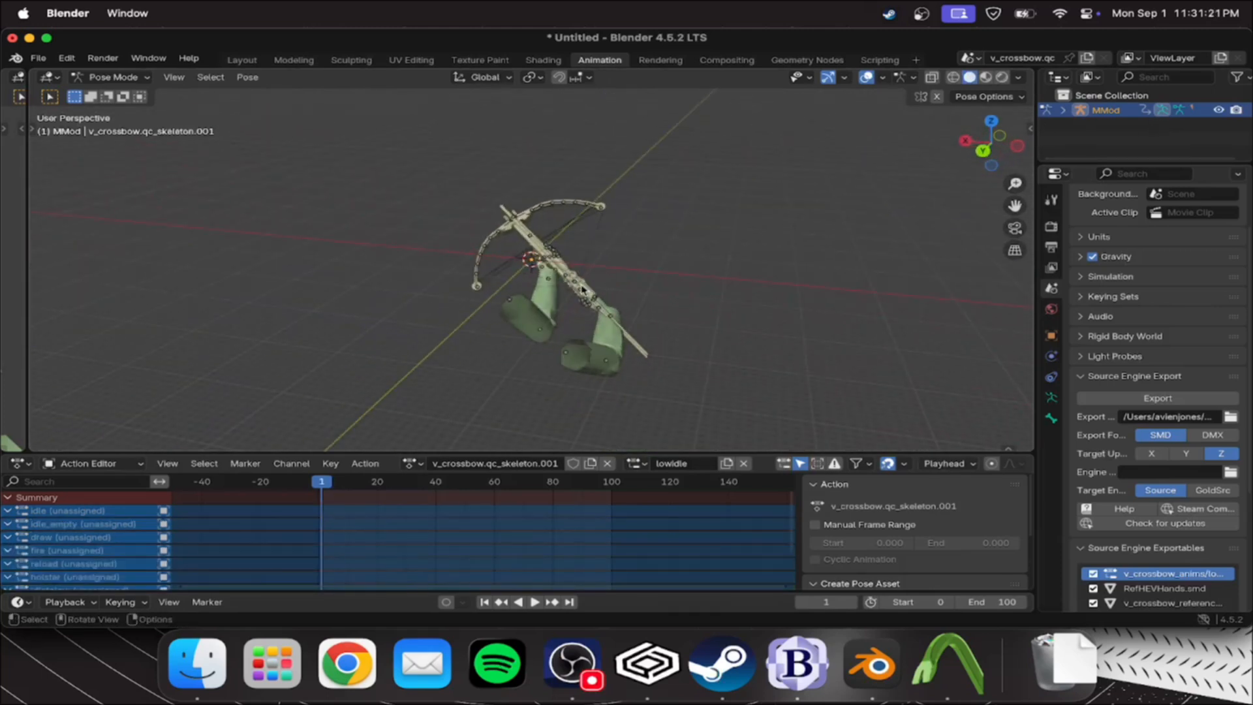
click(551, 260)
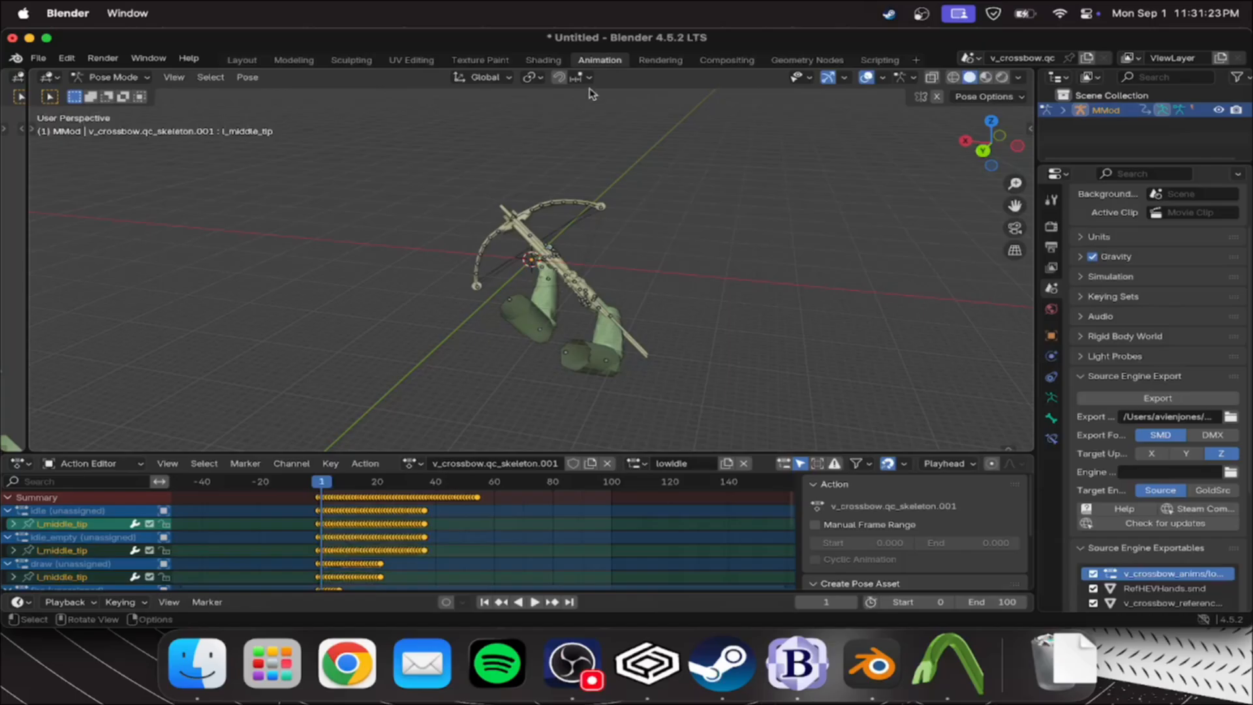
key(a)
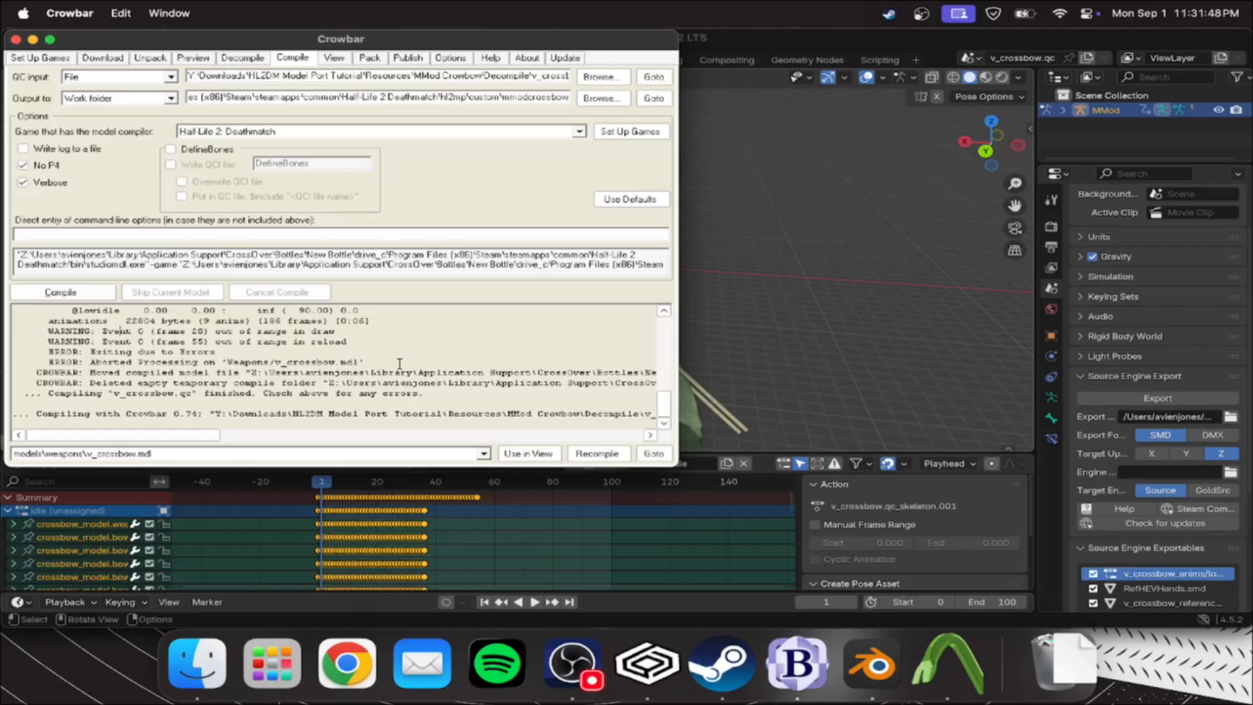
click(793, 337)
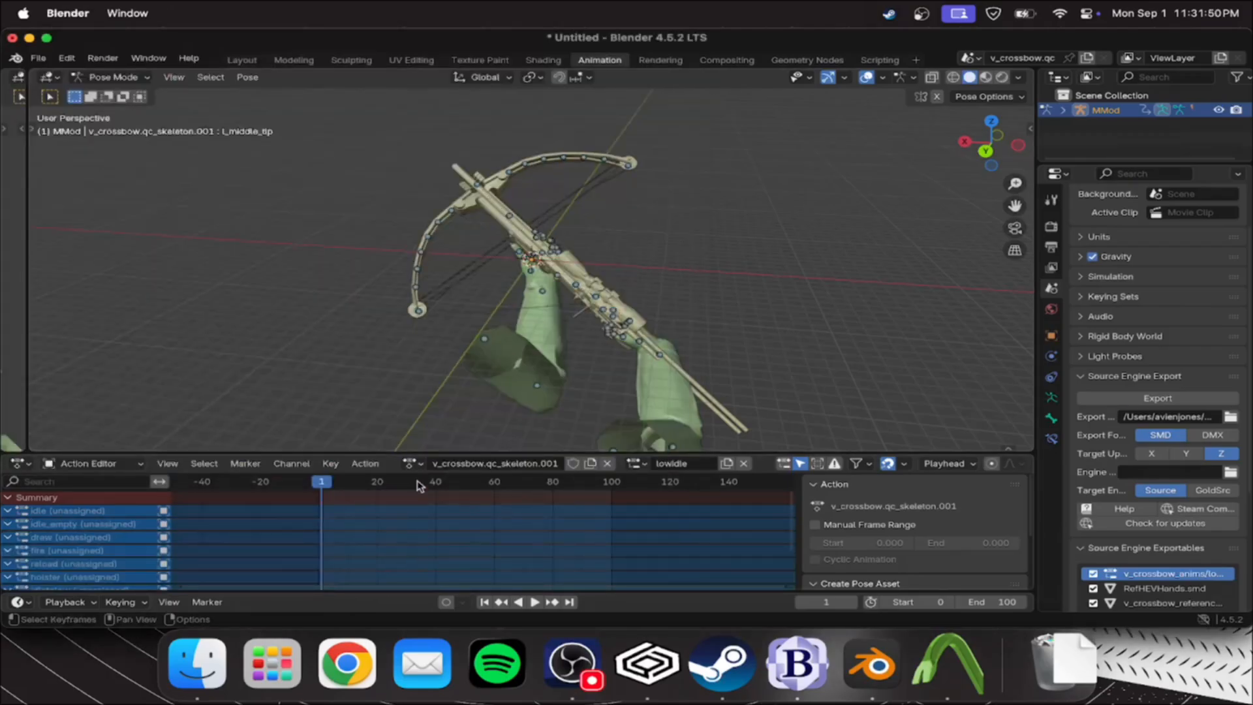
key(a)
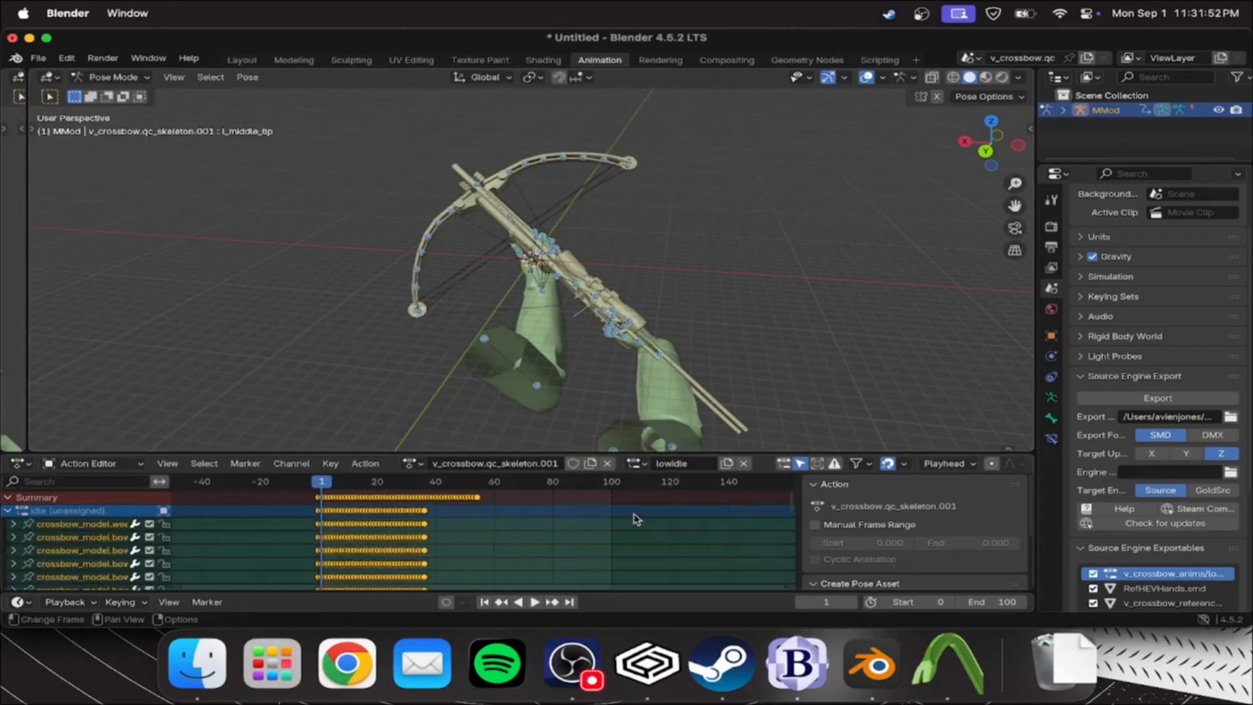
click(633, 464)
click(643, 320)
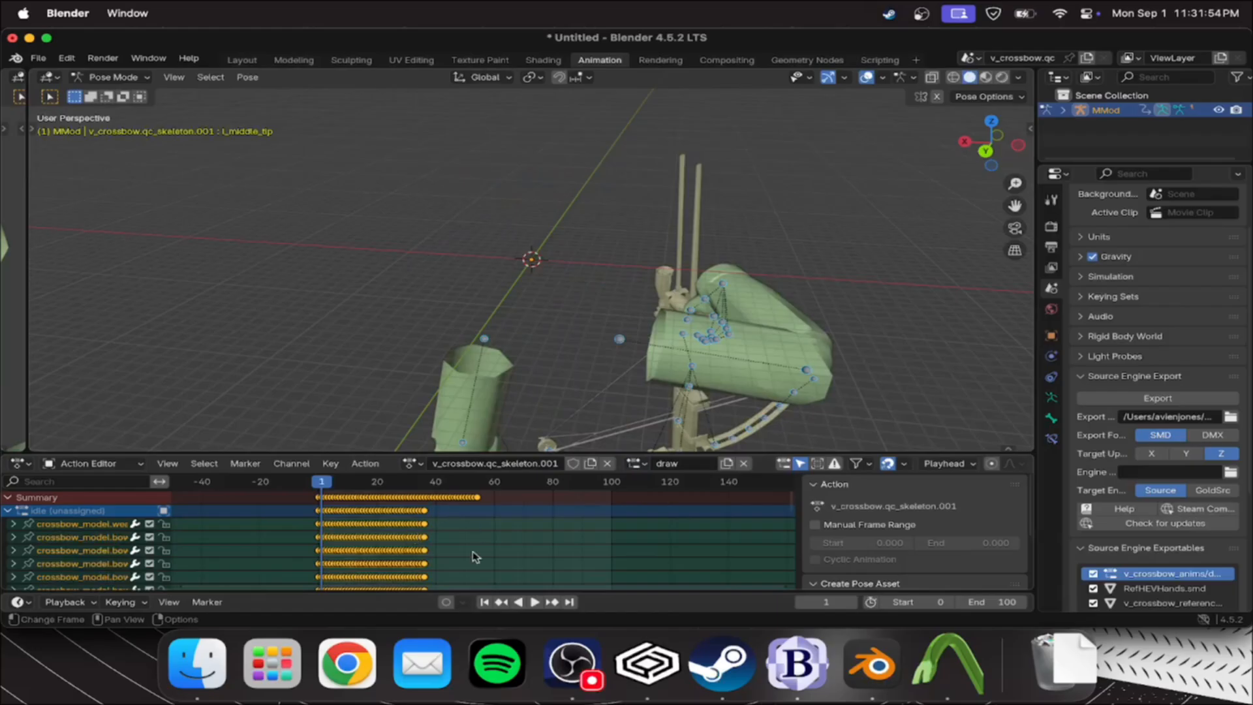
Insert keyframes at frame 28 of the draw animation and export the whole scene as SMD
drag(401, 489, 405, 489)
drag(404, 488, 400, 489)
right_click(344, 489)
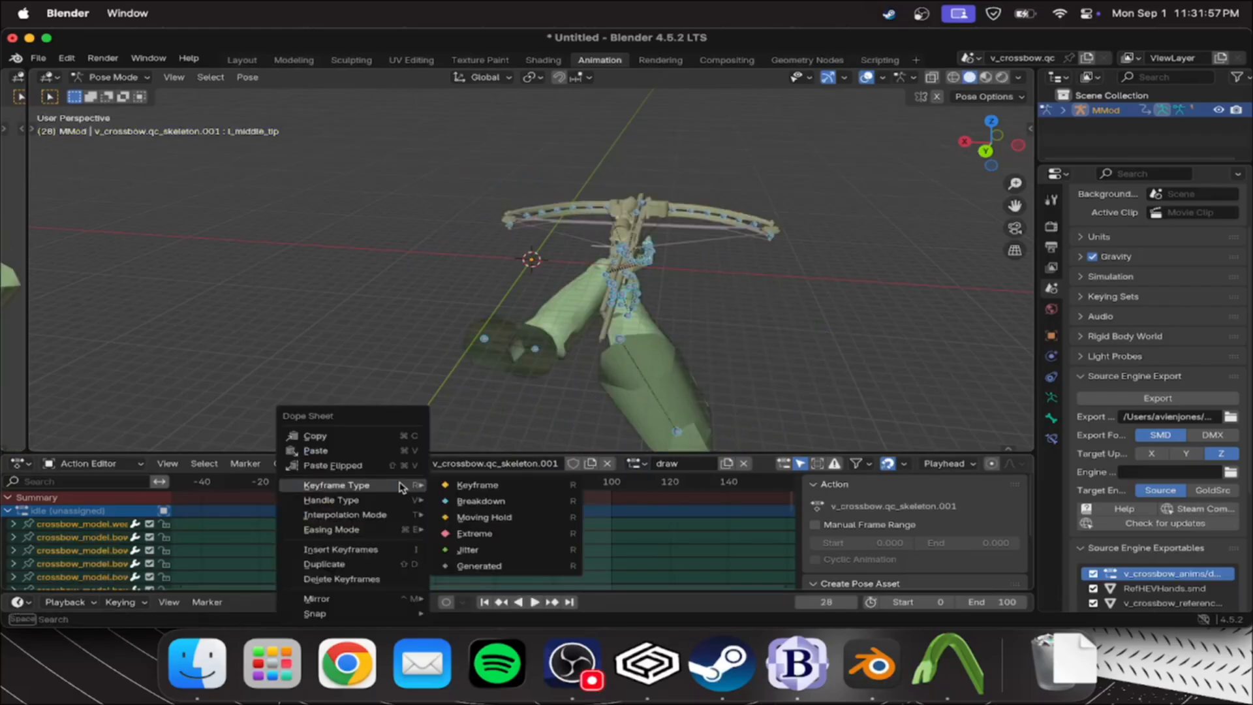
click(337, 550)
scroll(405, 537, up, 3)
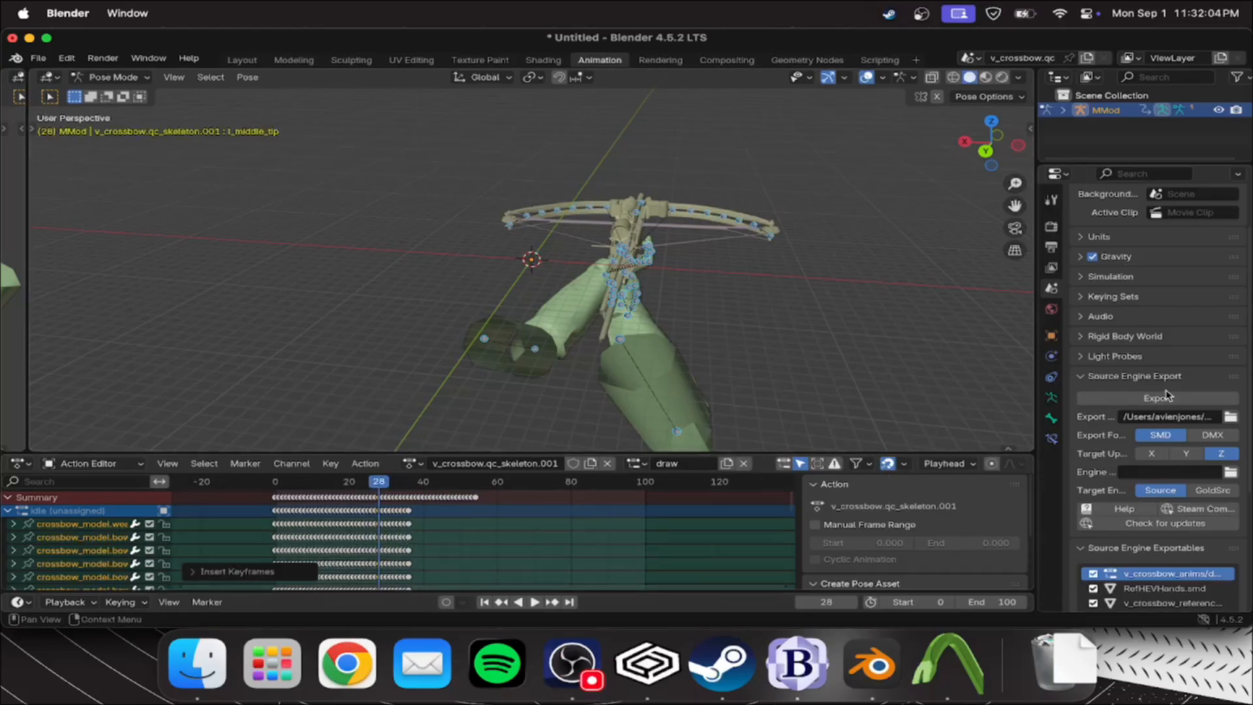
click(1109, 398)
click(1107, 398)
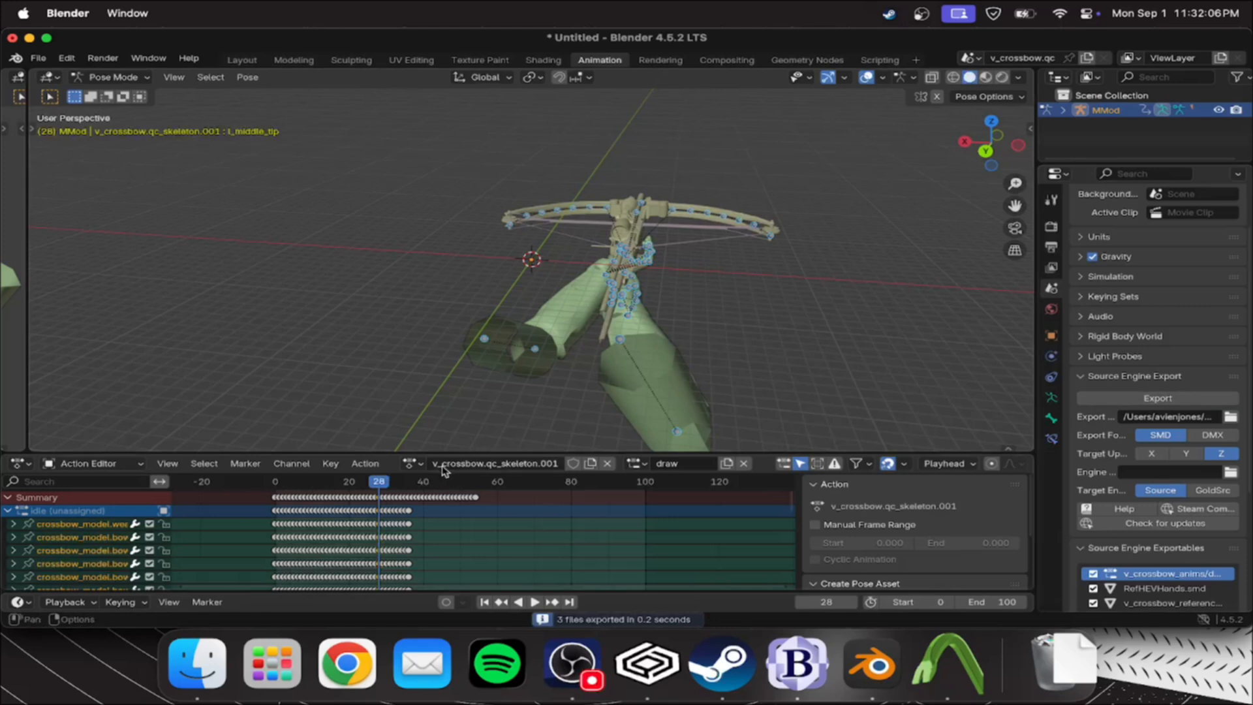
Switch the action slot to reload, insert keyframes at frame 55 and export the whole scene again
click(411, 464)
click(639, 465)
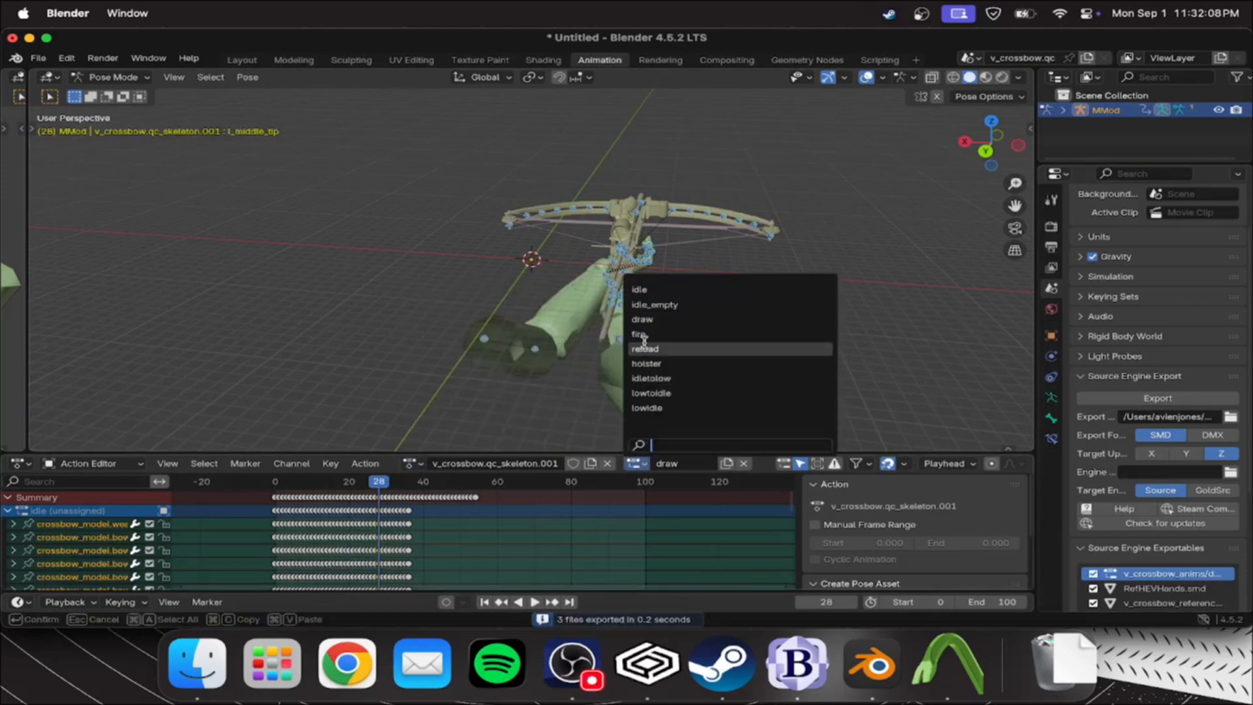
click(644, 344)
drag(385, 494, 479, 489)
right_click(480, 490)
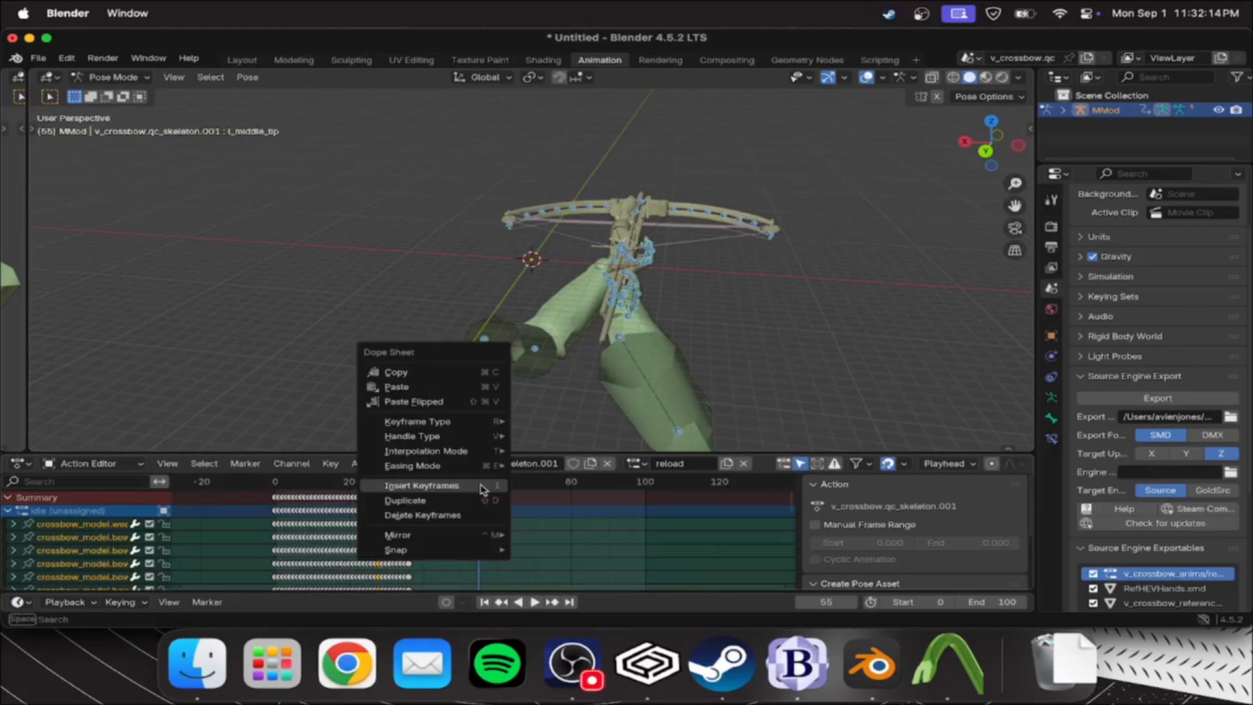
click(444, 488)
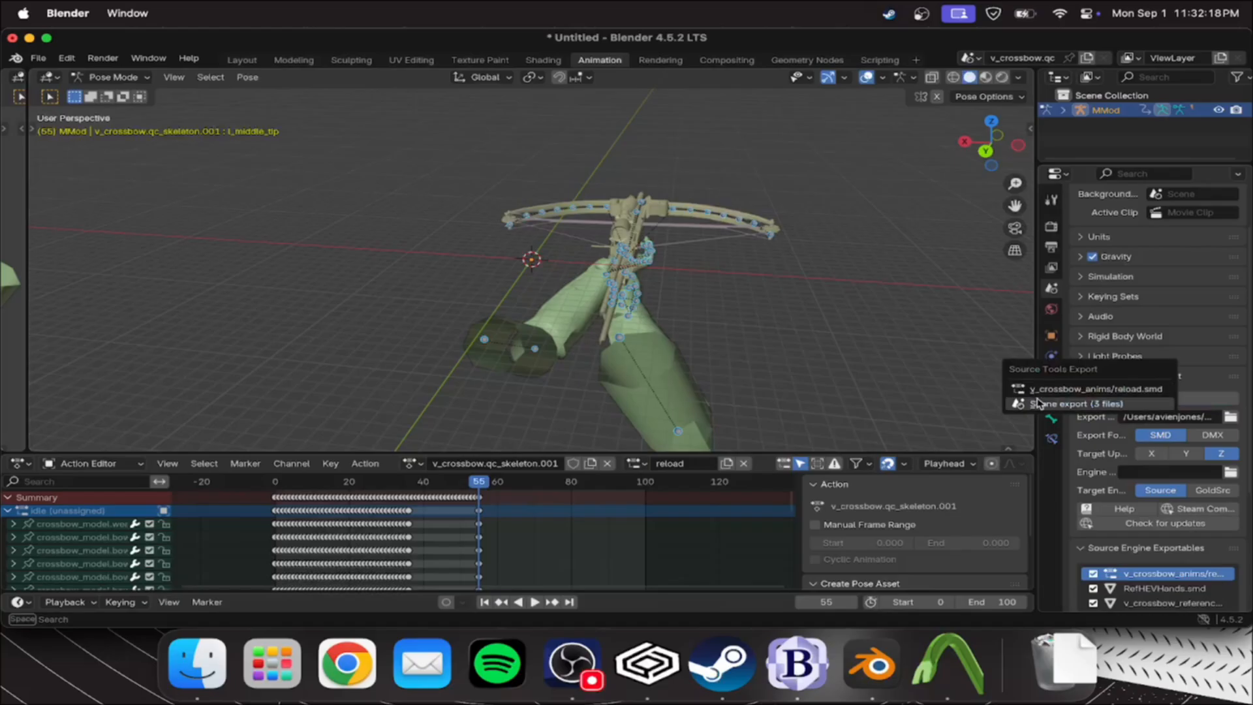
click(1157, 398)
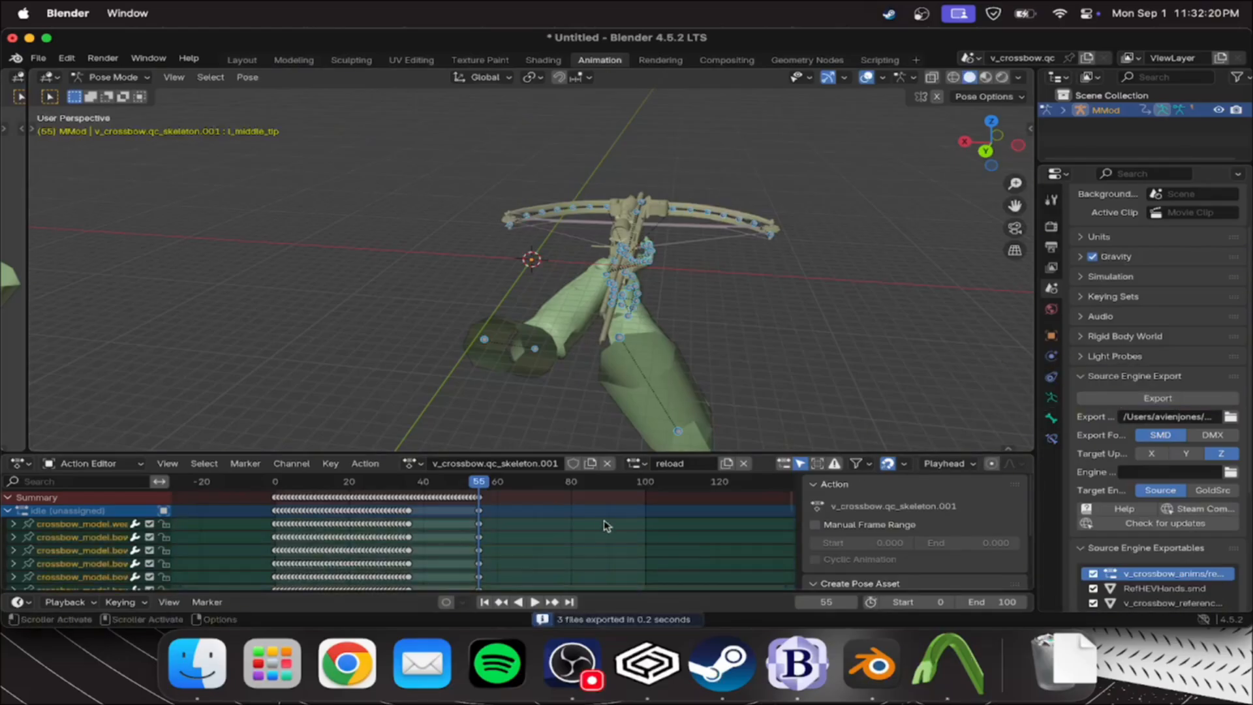
Switch to Crowbar and recompile v_crossbow.qc for Half-Life 2: Deathmatch
key(super+space)
text(crowbar)
key(Return)
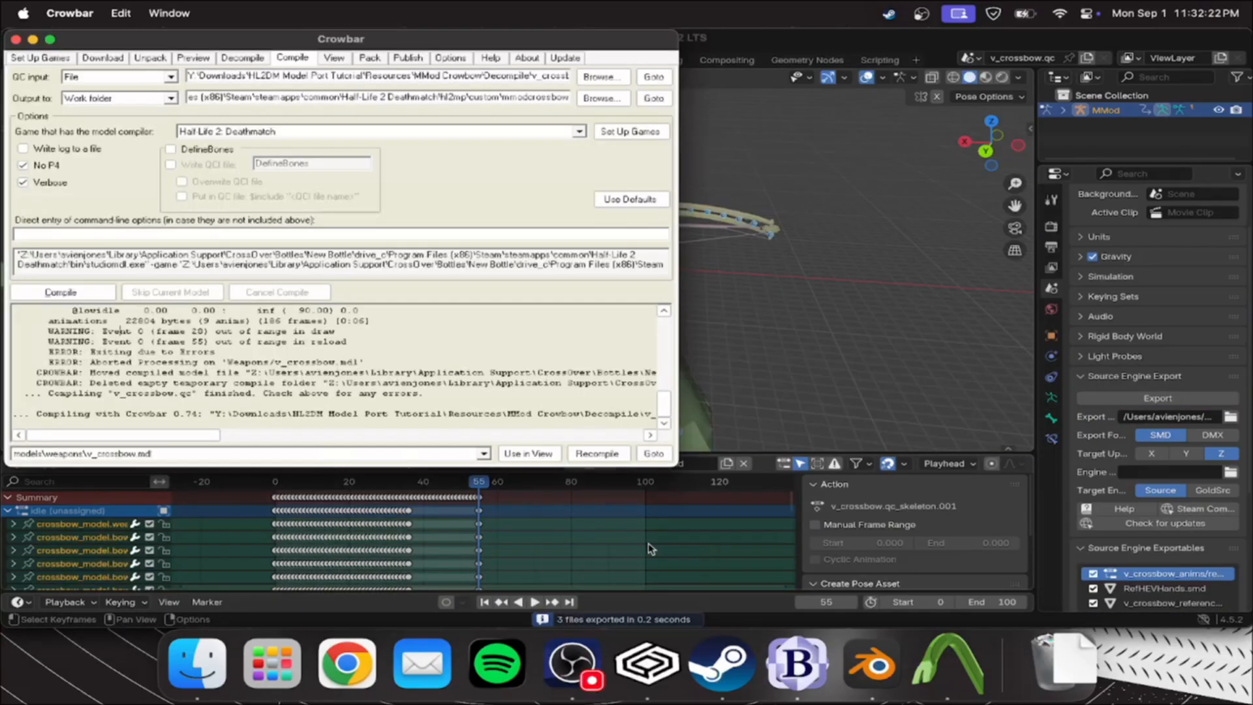
click(62, 292)
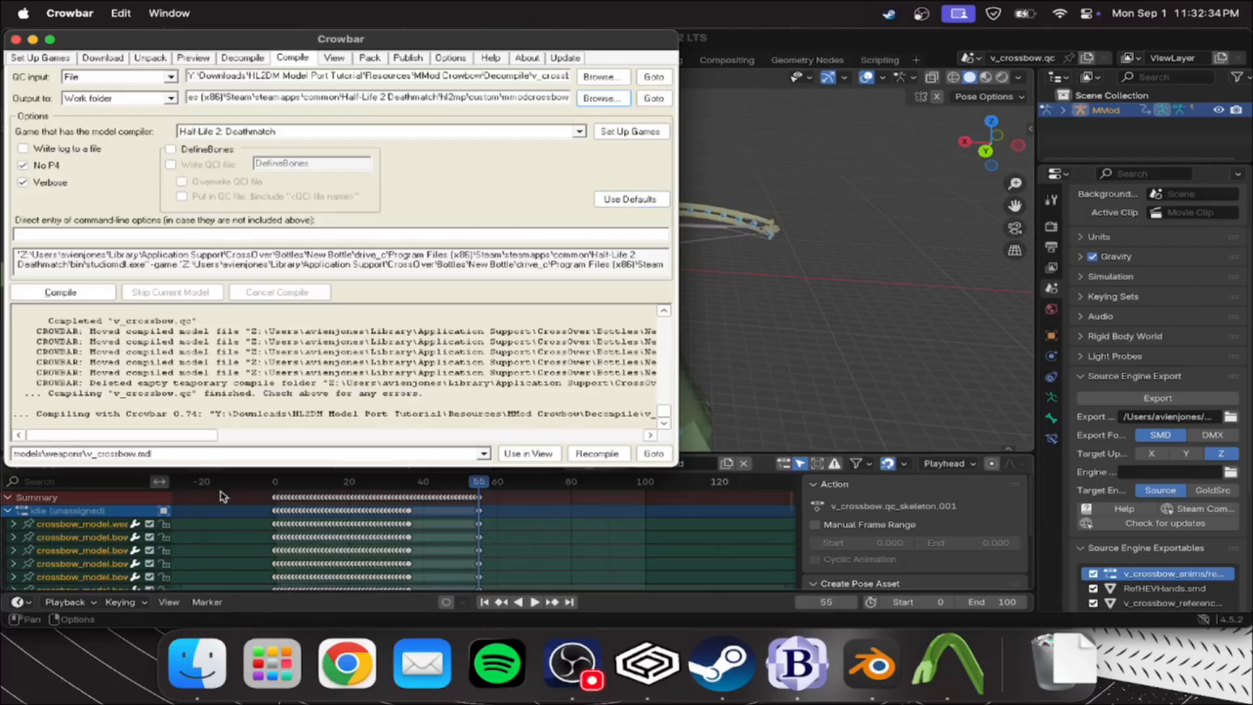
Switch to Finder and open the hl2mp/custom folder of the Half-Life 2 Deathmatch installation
key(super+space)
text(fi)
key(Return)
click(609, 307)
click(366, 180)
click(365, 180)
click(365, 180)
click(366, 180)
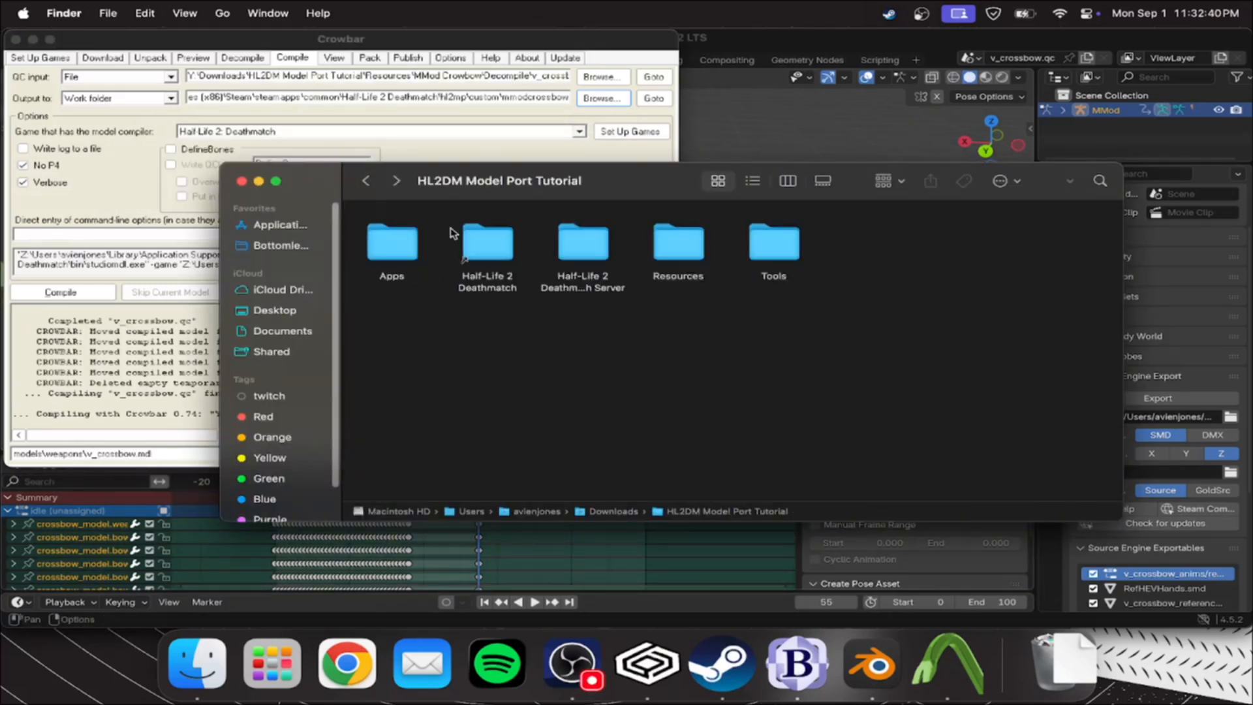
double_click(499, 240)
click(681, 233)
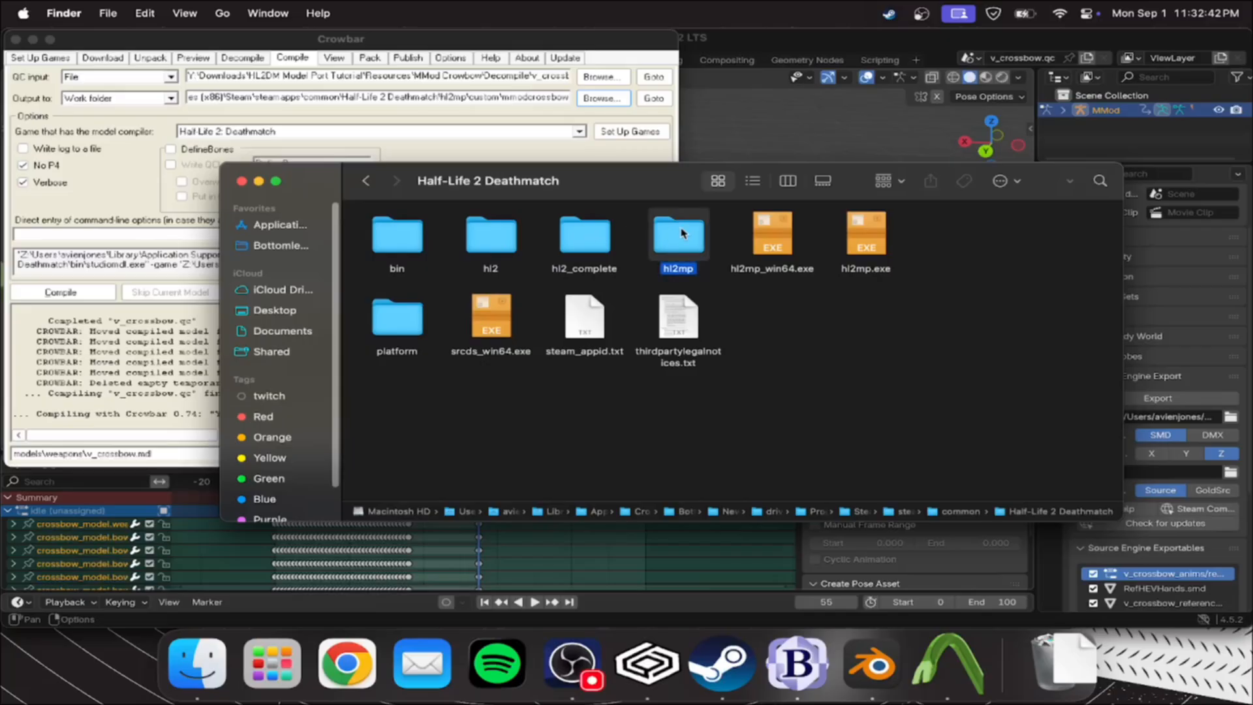
double_click(680, 233)
double_click(697, 245)
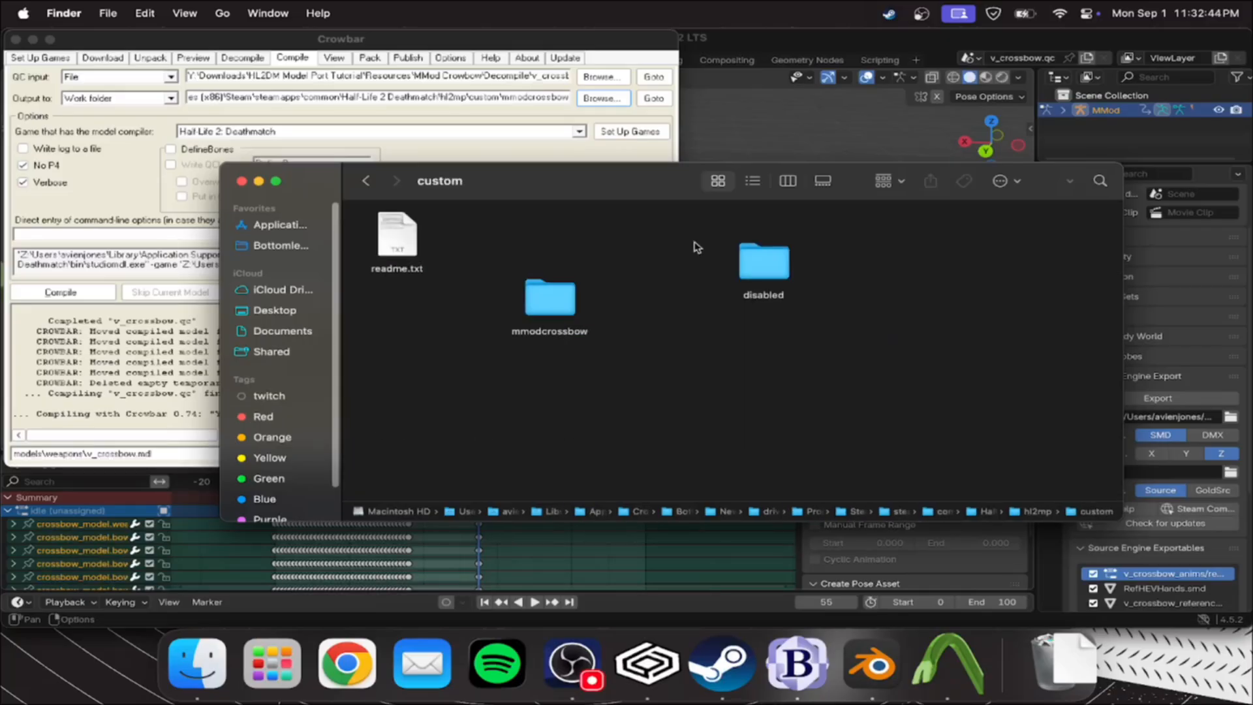
Open the models/weapons folder inside mmodcrossbow and check the compiled v_crossbow files
double_click(542, 297)
click(414, 241)
double_click(414, 242)
double_click(422, 236)
drag(908, 284, 479, 279)
click(672, 361)
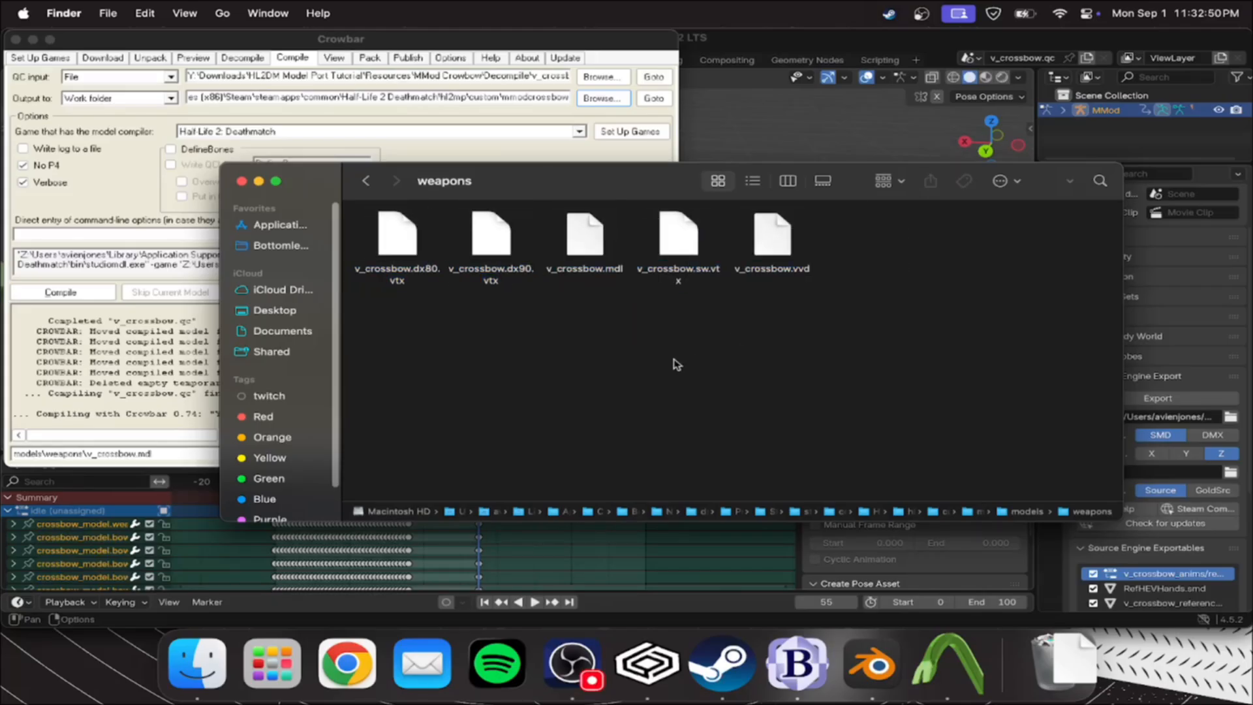
Try to launch Half-Life 2: Deathmatch from Steam and check the running applications in the Force Quit window
click(889, 14)
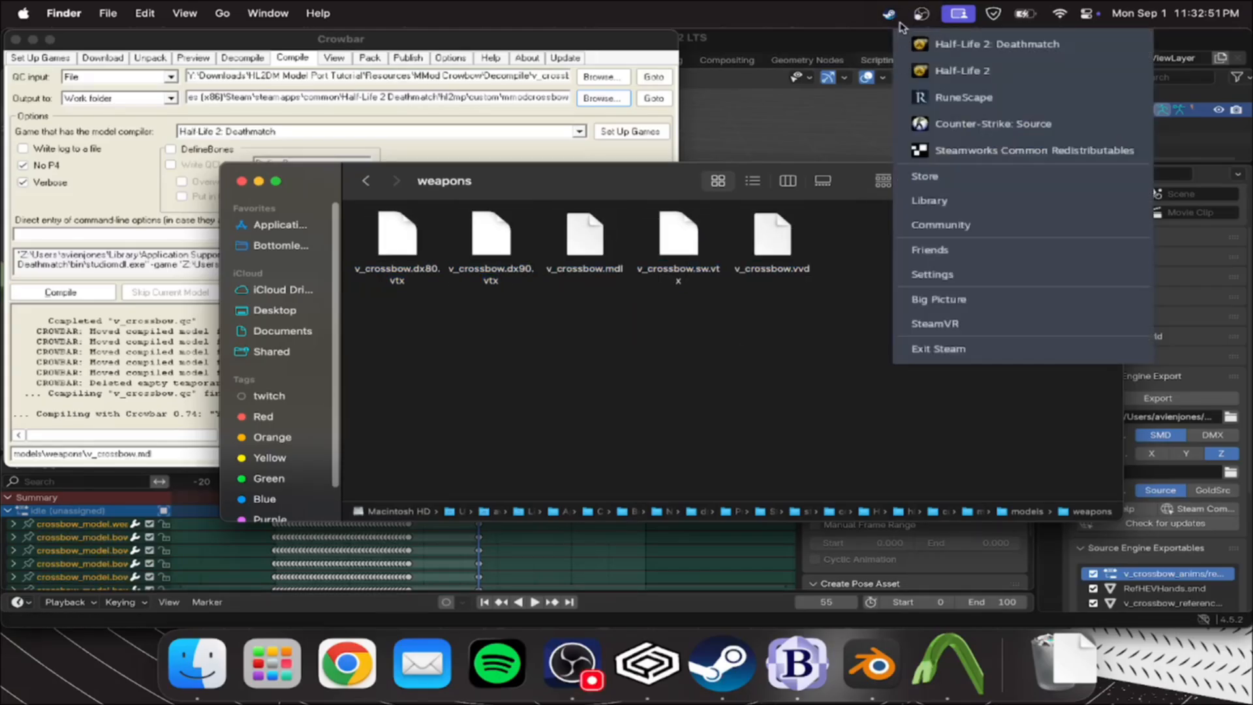
click(938, 59)
key(alt+super+Escape)
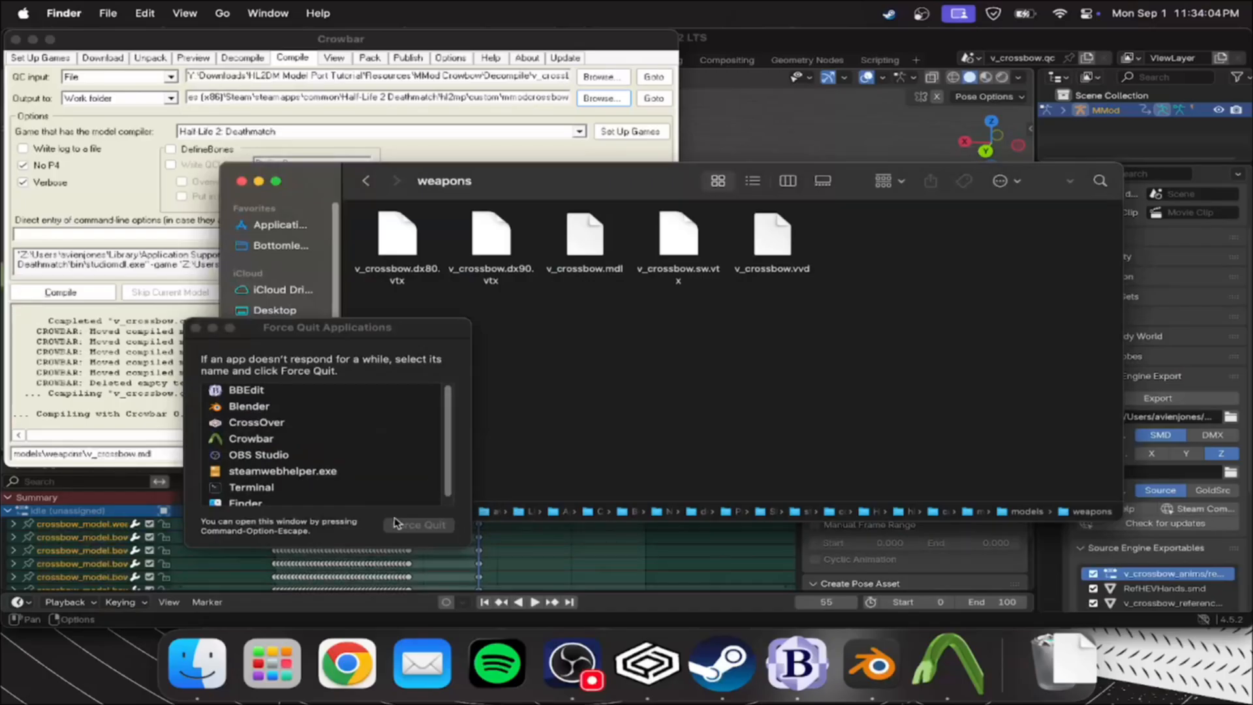
click(197, 328)
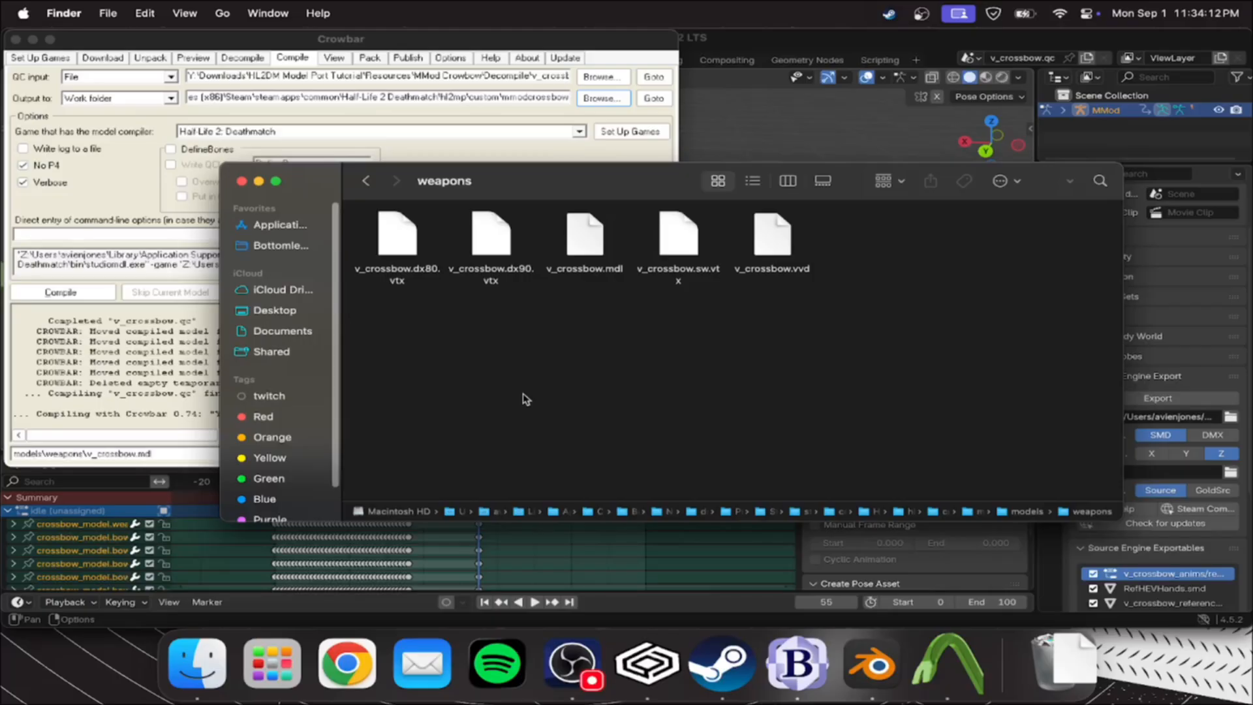
Switch to OBS Studio
key(super+space)
text(obs.app)
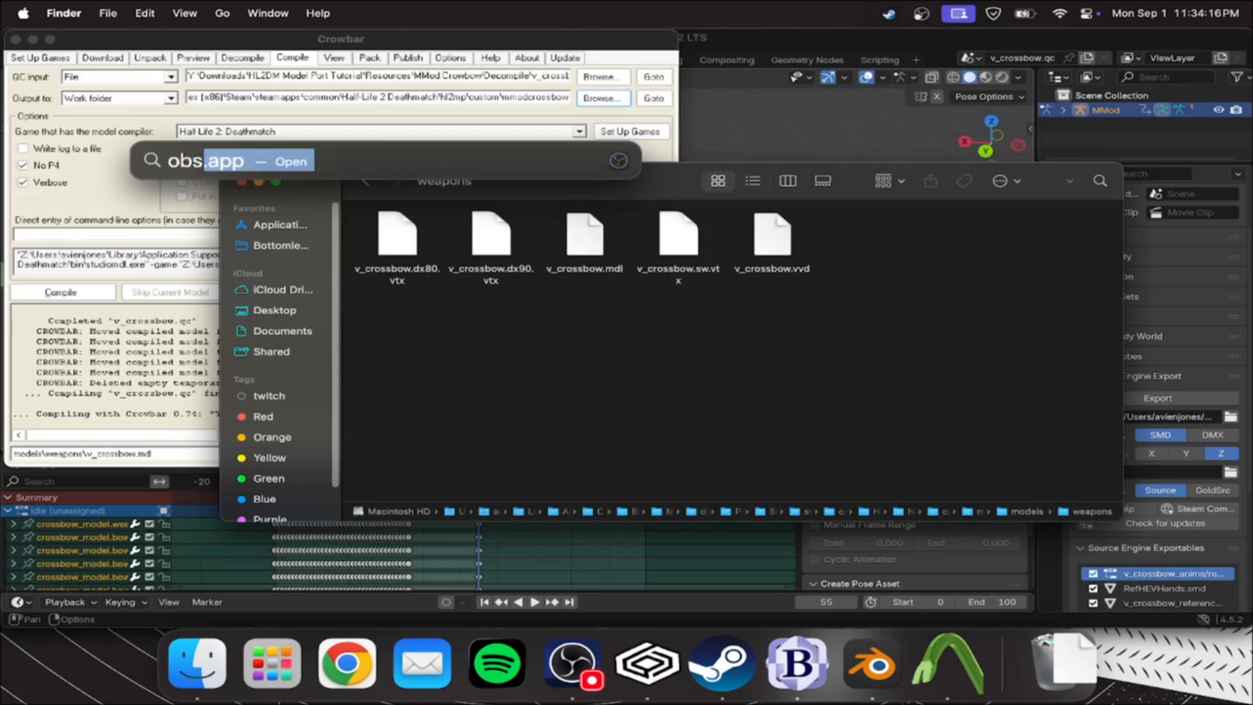
key(Return)
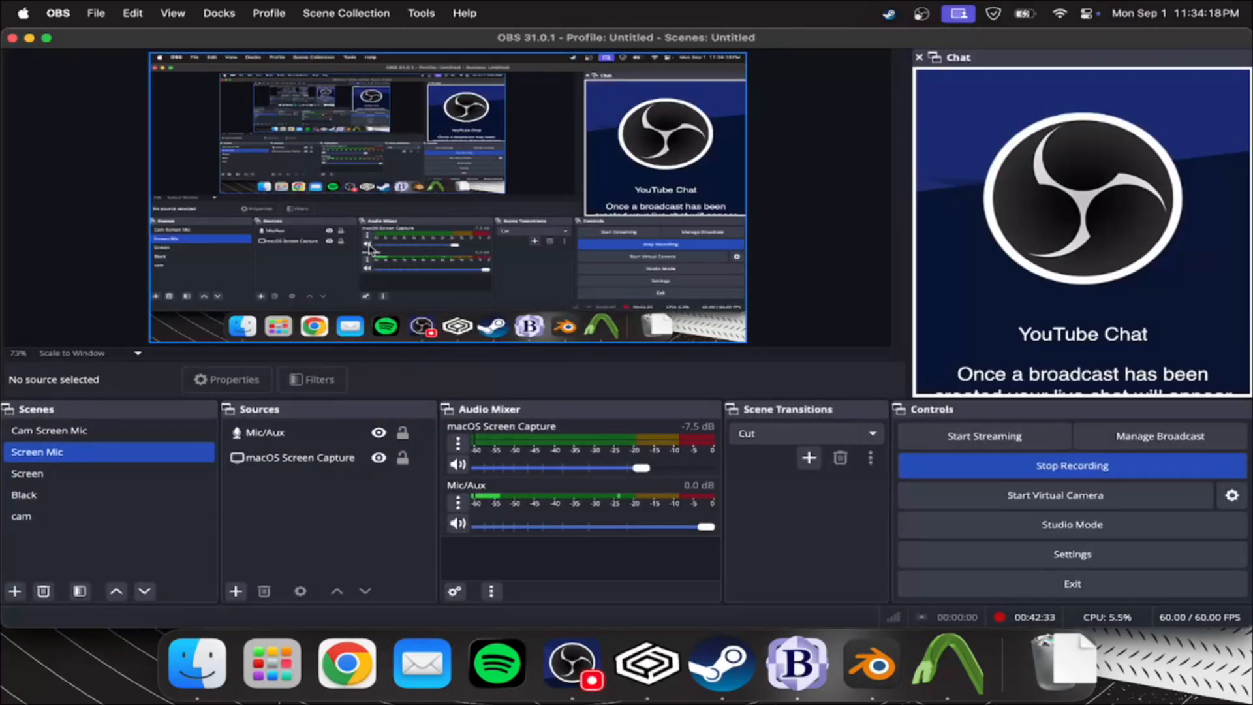
Launch Half-Life 2: Deathmatch from Steam and start a new local server
click(890, 16)
click(919, 45)
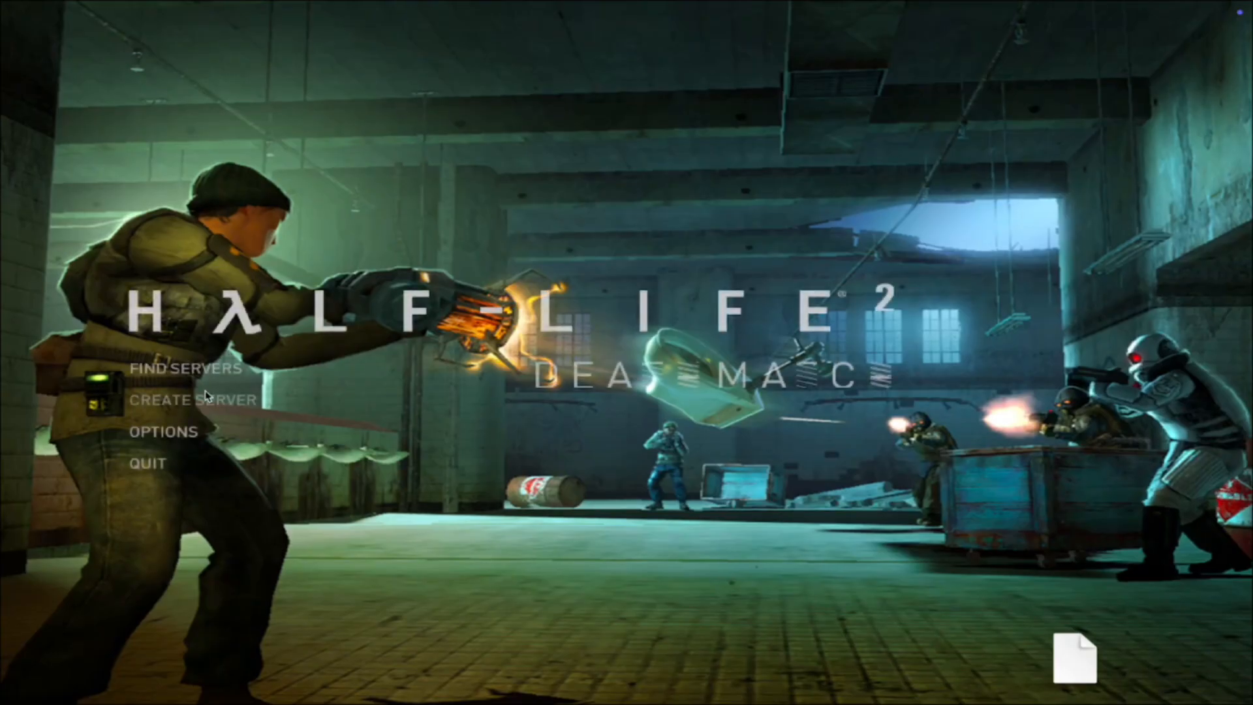
click(204, 395)
click(677, 507)
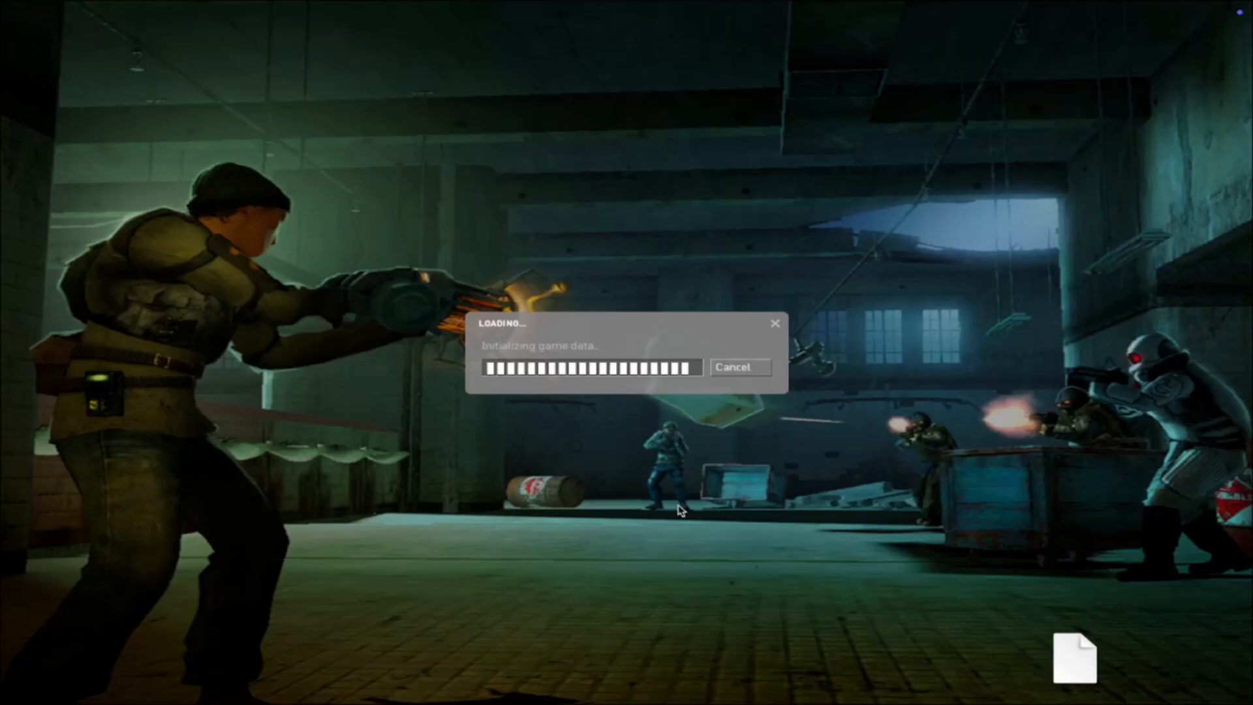
Move through the map and equip the crossbow to test the ported model in game
key(w)
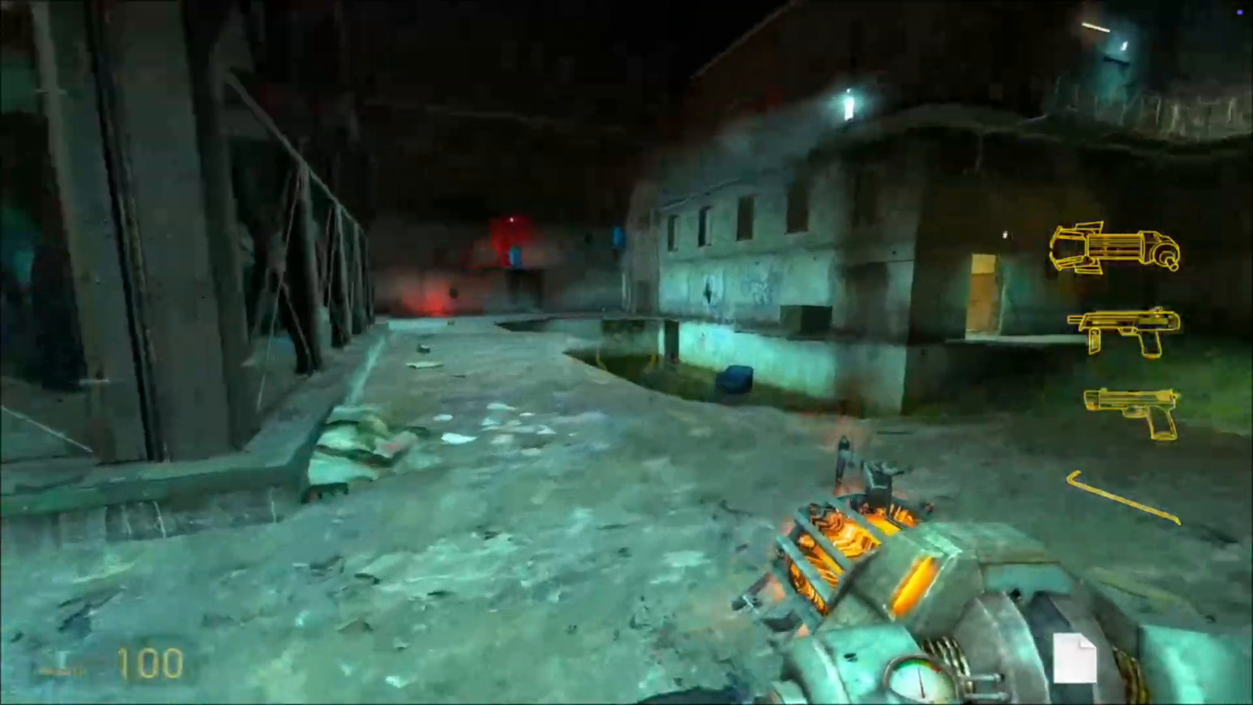
key(shift+w)
key(w)
key(w)
key(w)
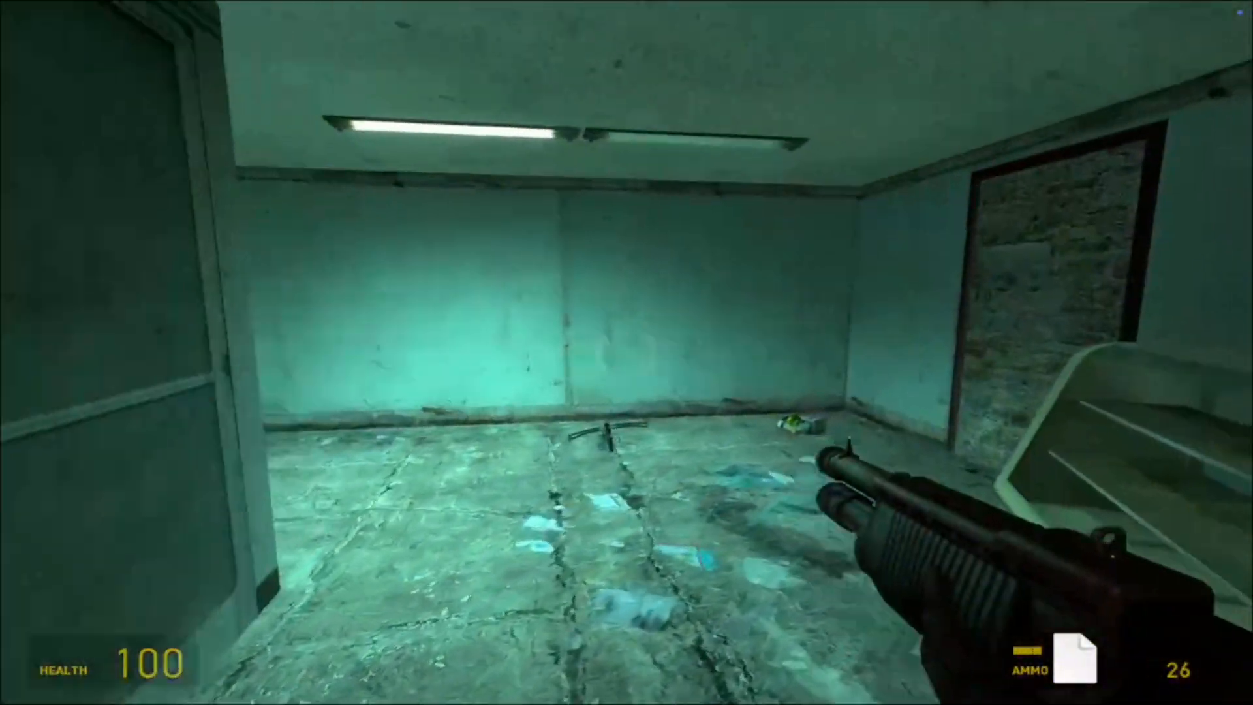
key(4)
Quit Half-Life 2: Deathmatch and switch back to the MMod crossbow scene in Blender
key(Escape)
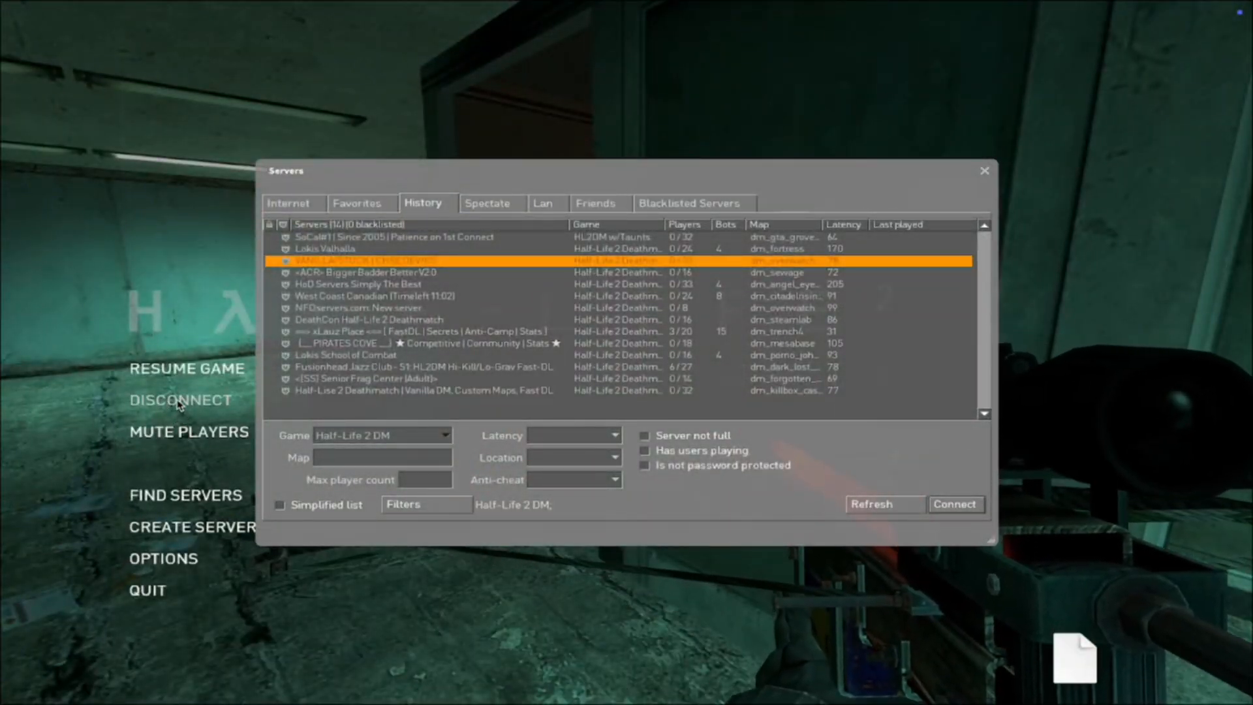
click(141, 592)
click(623, 370)
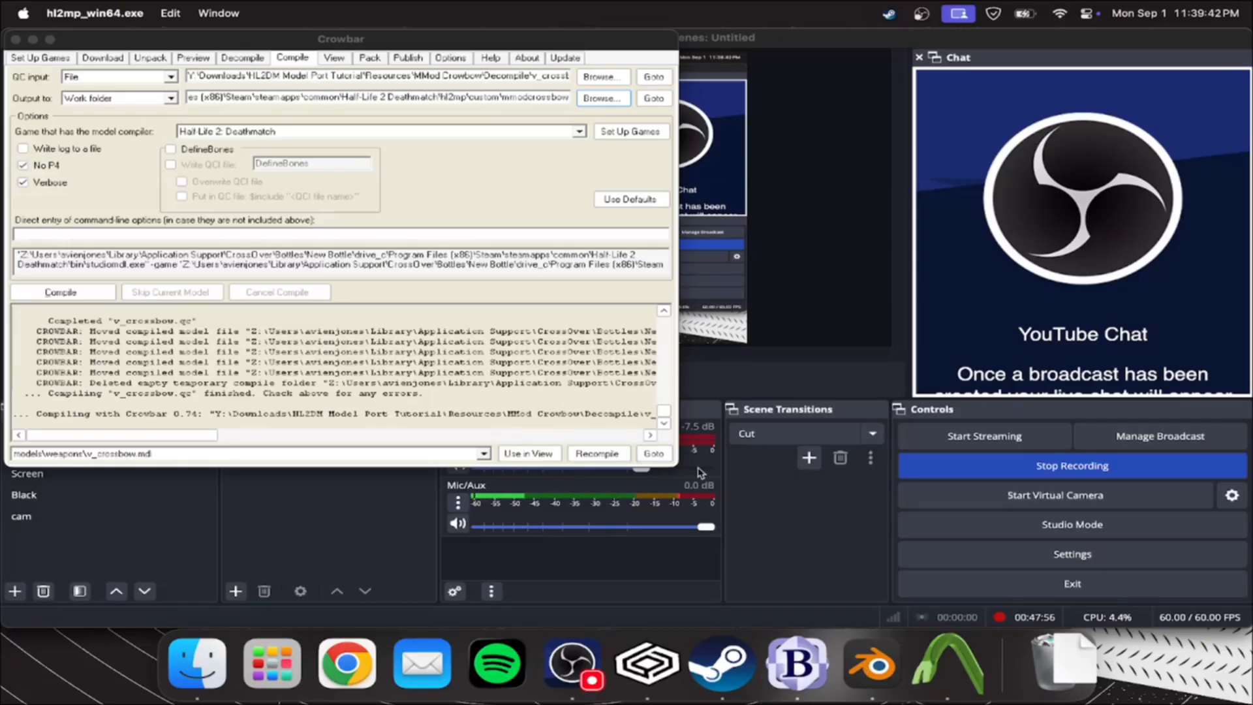
key(super+space)
text(blender)
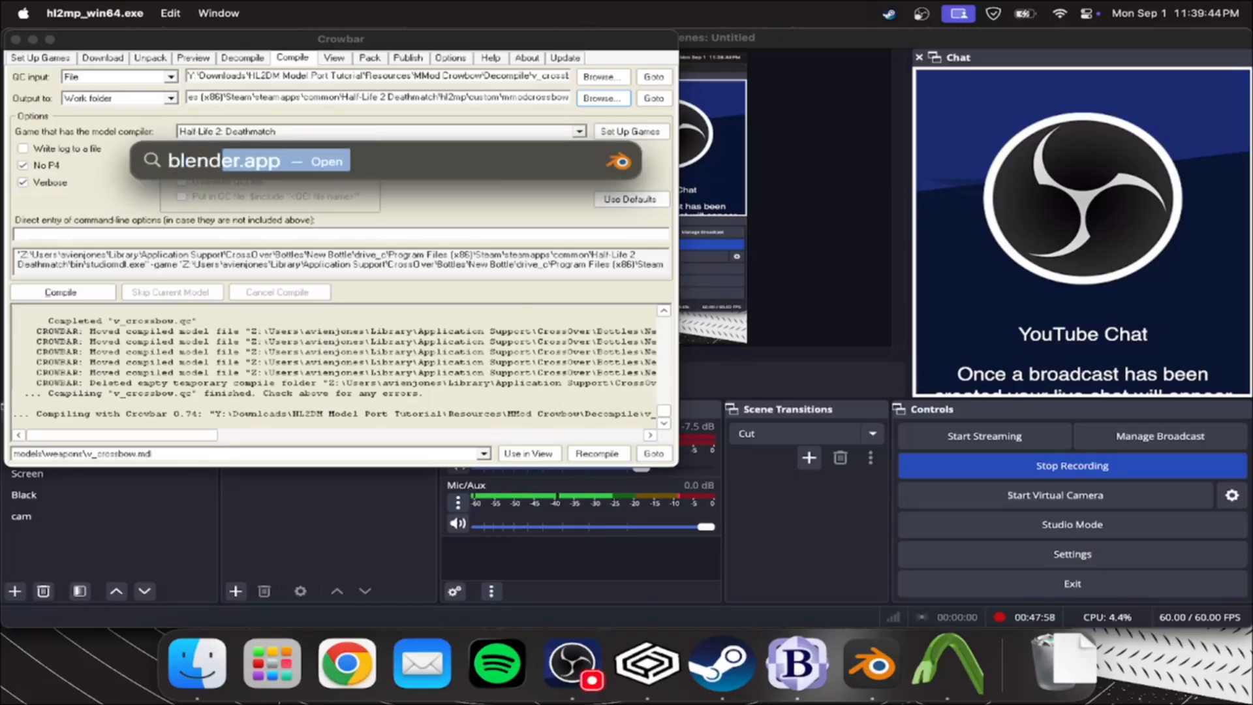
key(Return)
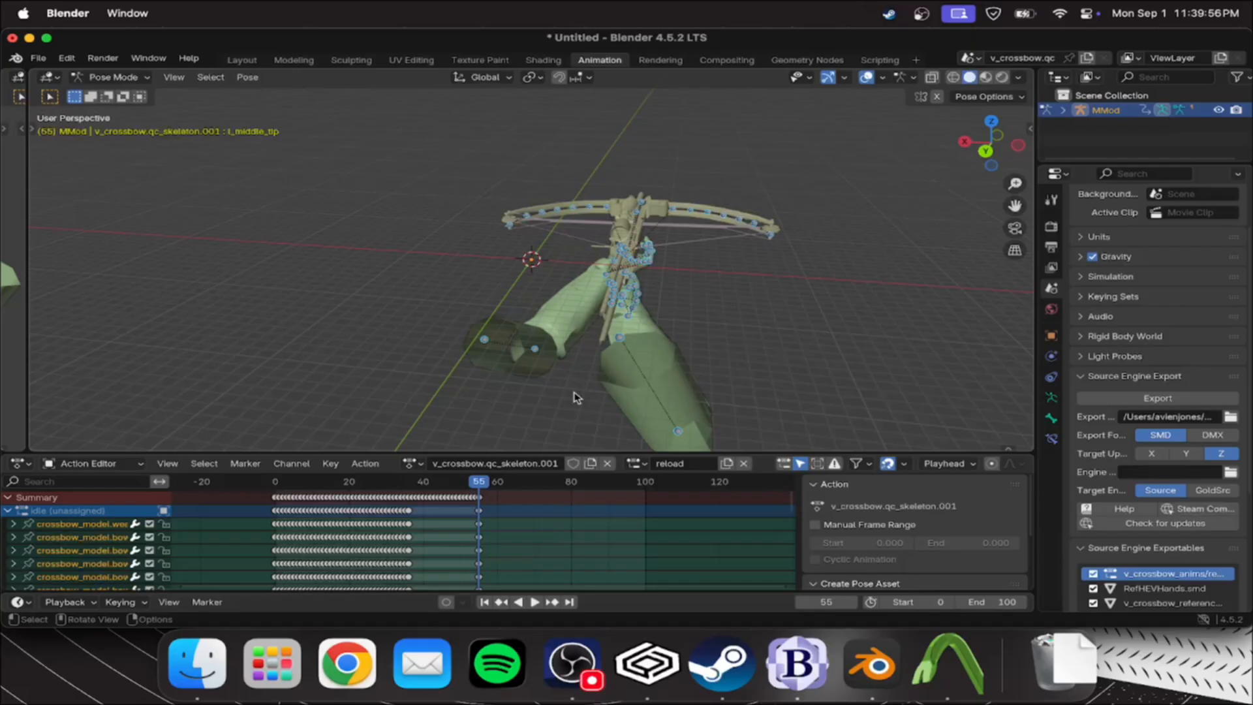
Rename the reload action slot to reload2
click(679, 464)
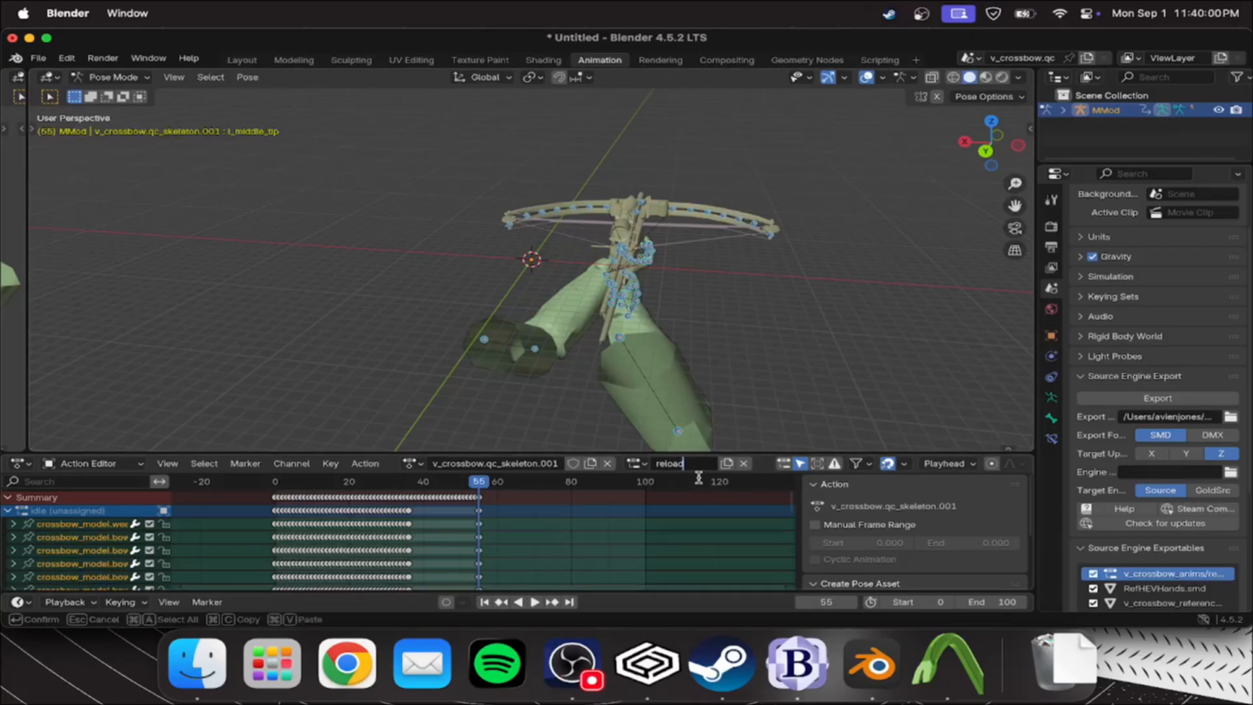
key(Return)
click(702, 463)
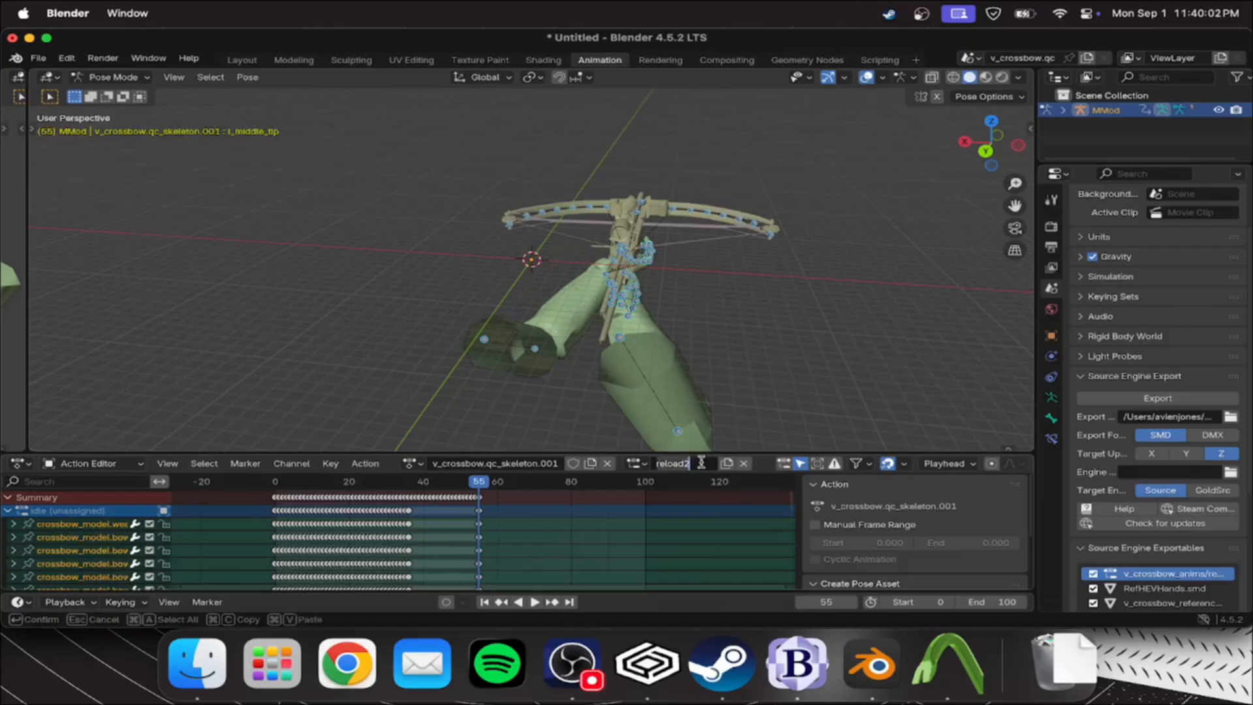